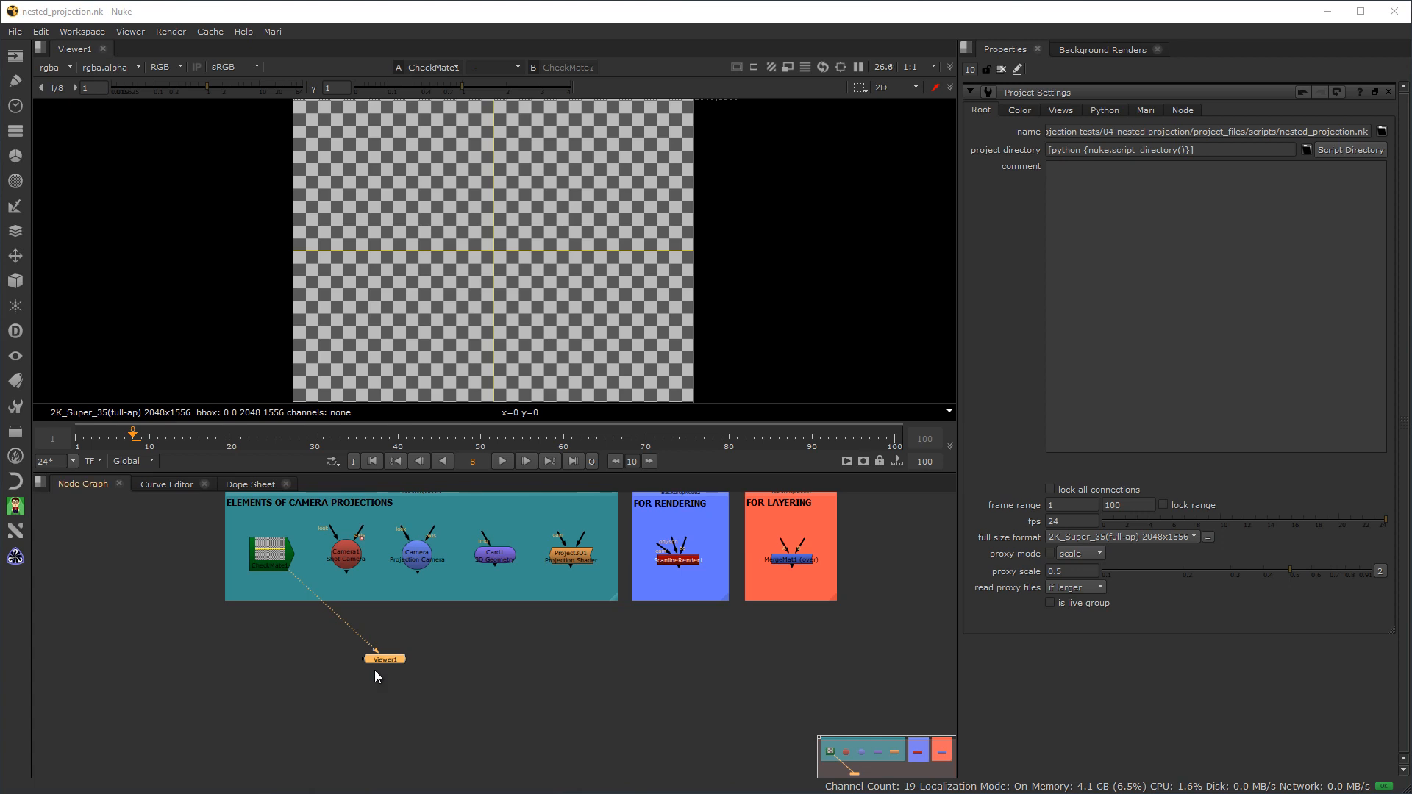
Place the Viewer1 node directly beneath the CheckMate1 checkerboard in the node graph
scroll(527, 680, "up", 2)
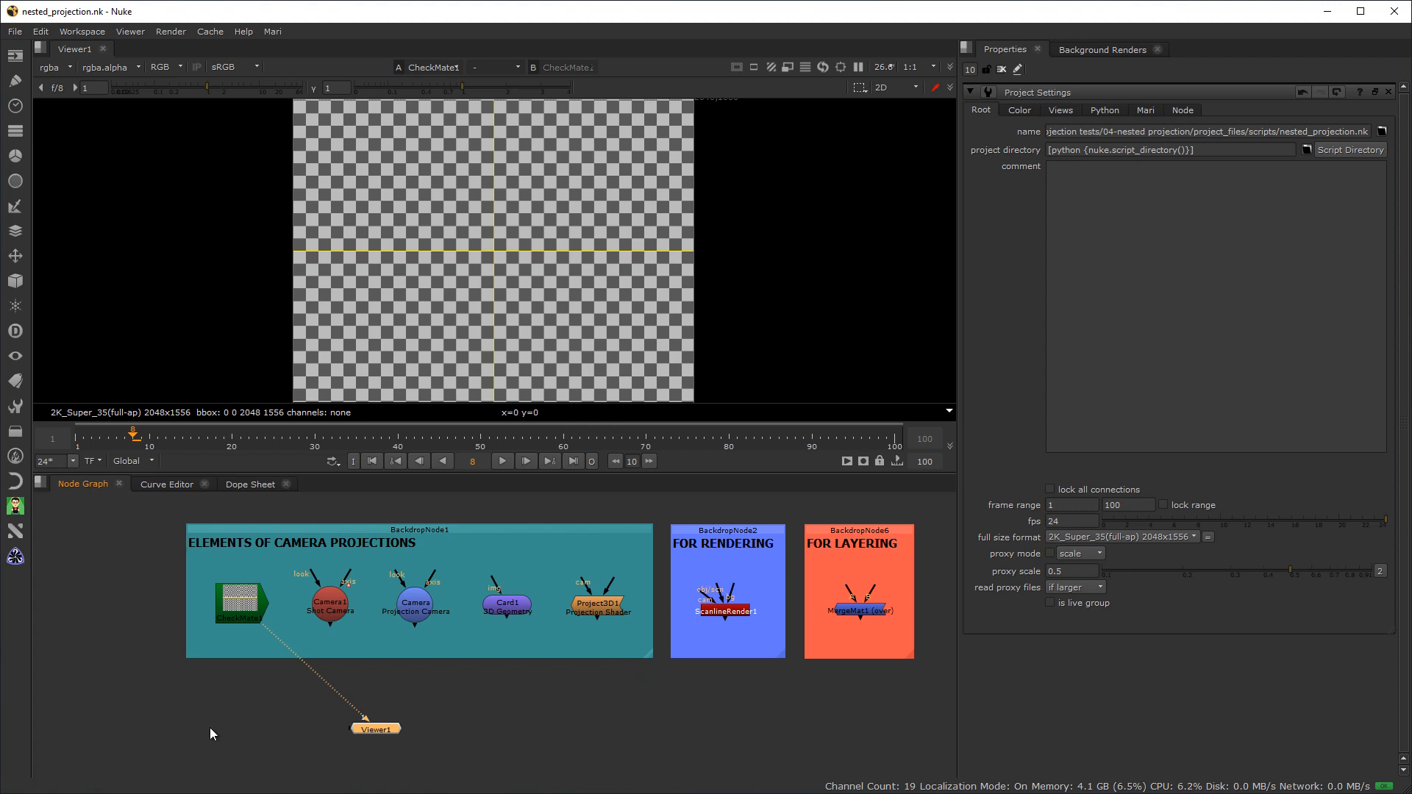
left_click_drag(369, 730, 233, 700)
left_click(230, 594)
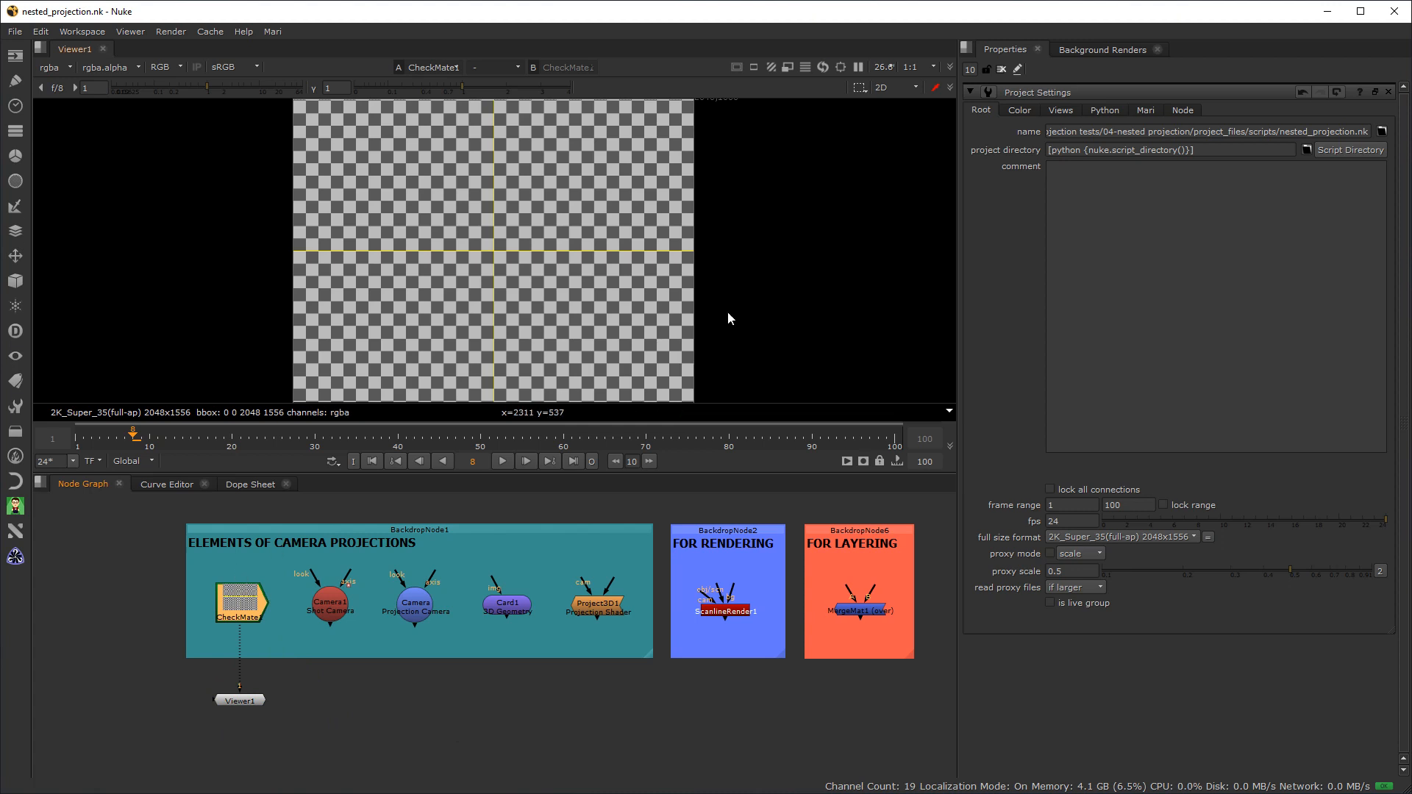
Open CheckMate1's properties and try its checkerboard colours with the which setting, ending at 0
double_click(252, 599)
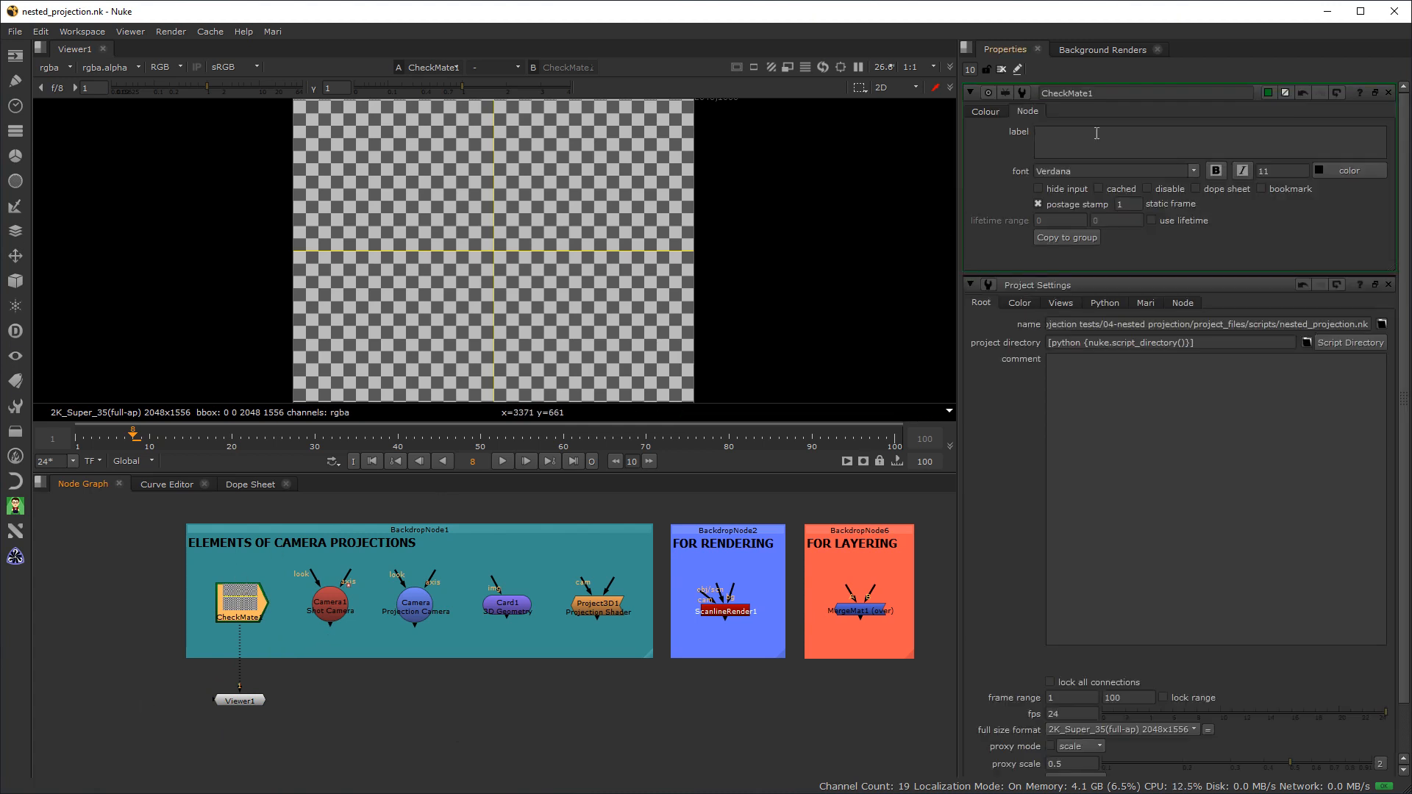
left_click(986, 112)
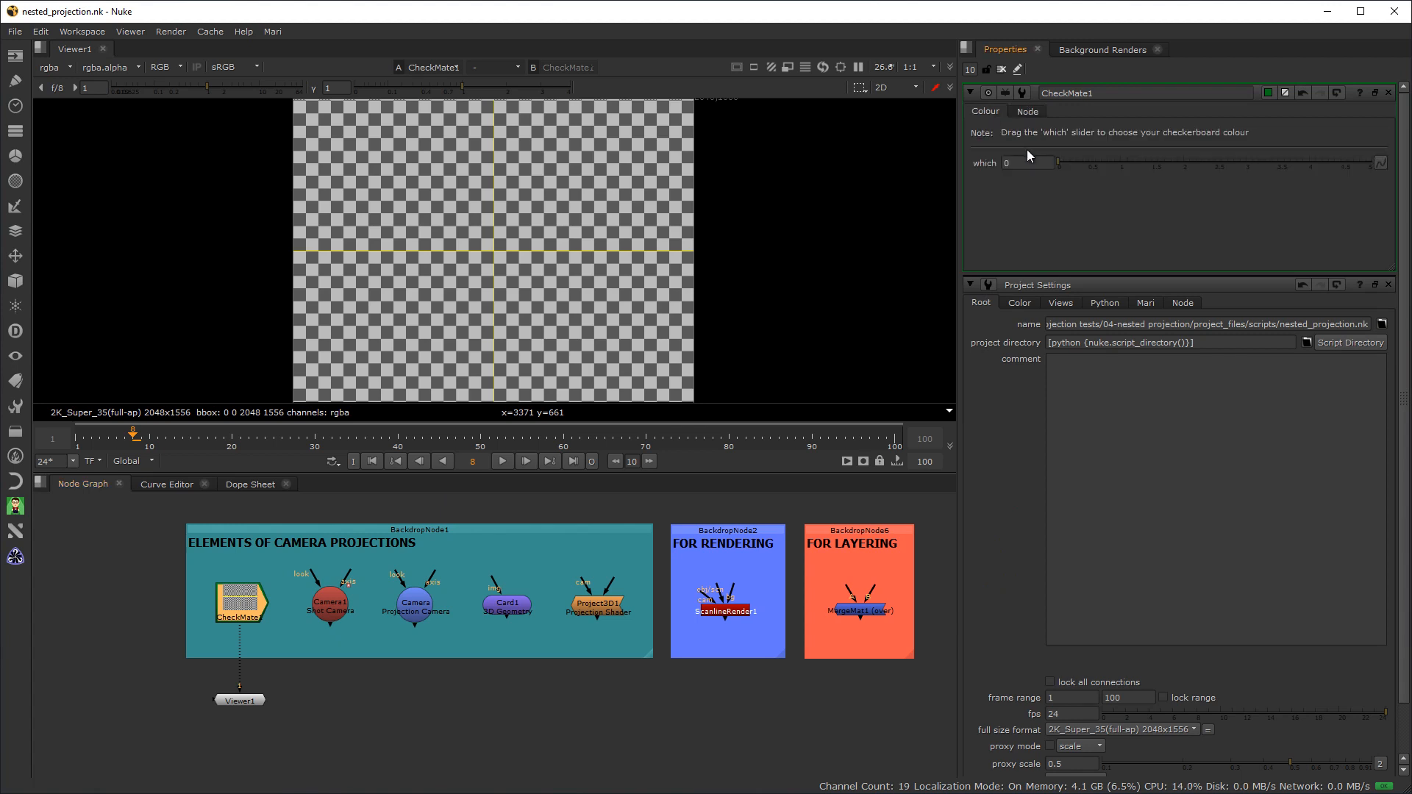
left_click_drag(1055, 163, 907, 276)
left_click(333, 744)
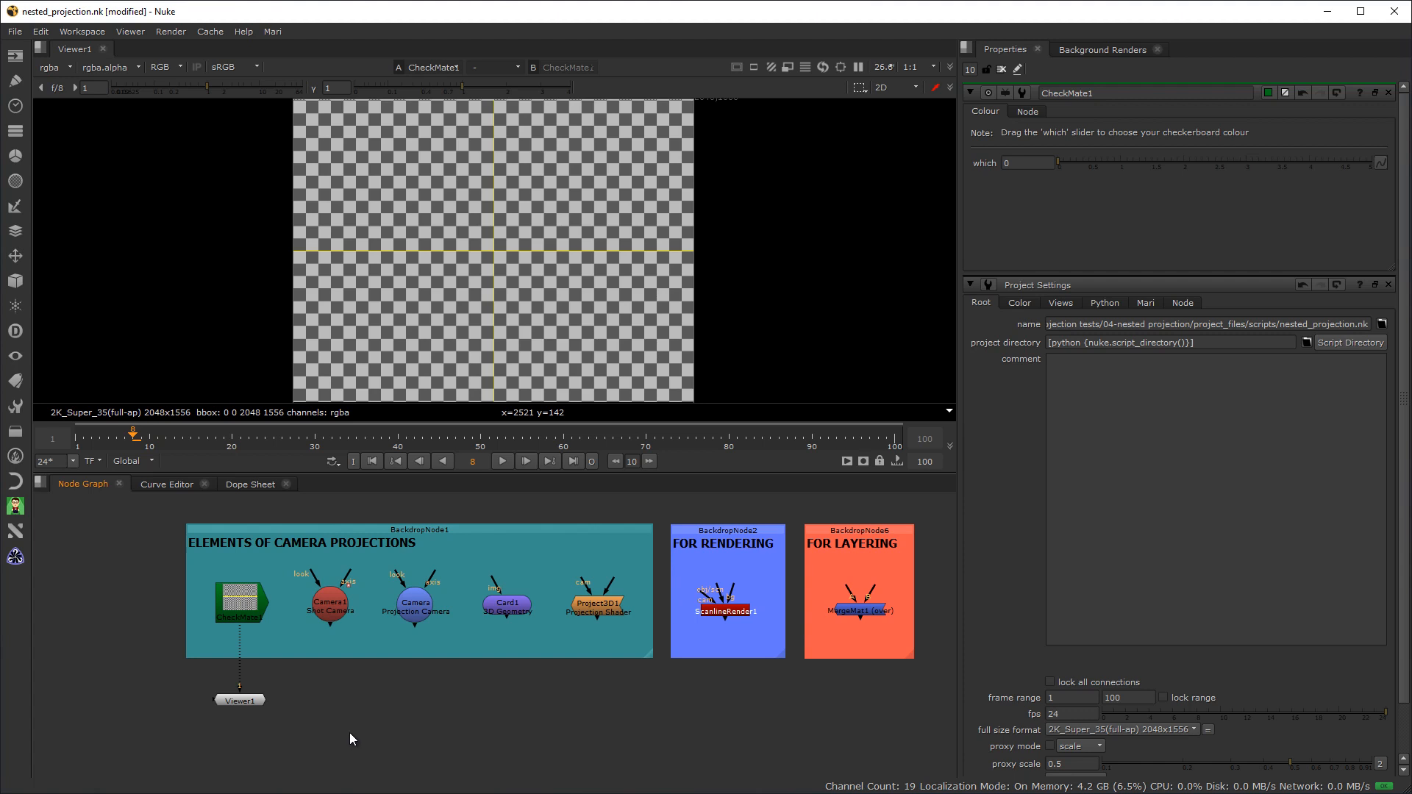
Disconnect the viewer and duplicate the checkerboard, both cameras, card, Project3D and ScanlineRender nodes in empty space beyond the layering backdrop
left_click_drag(245, 700, 244, 743)
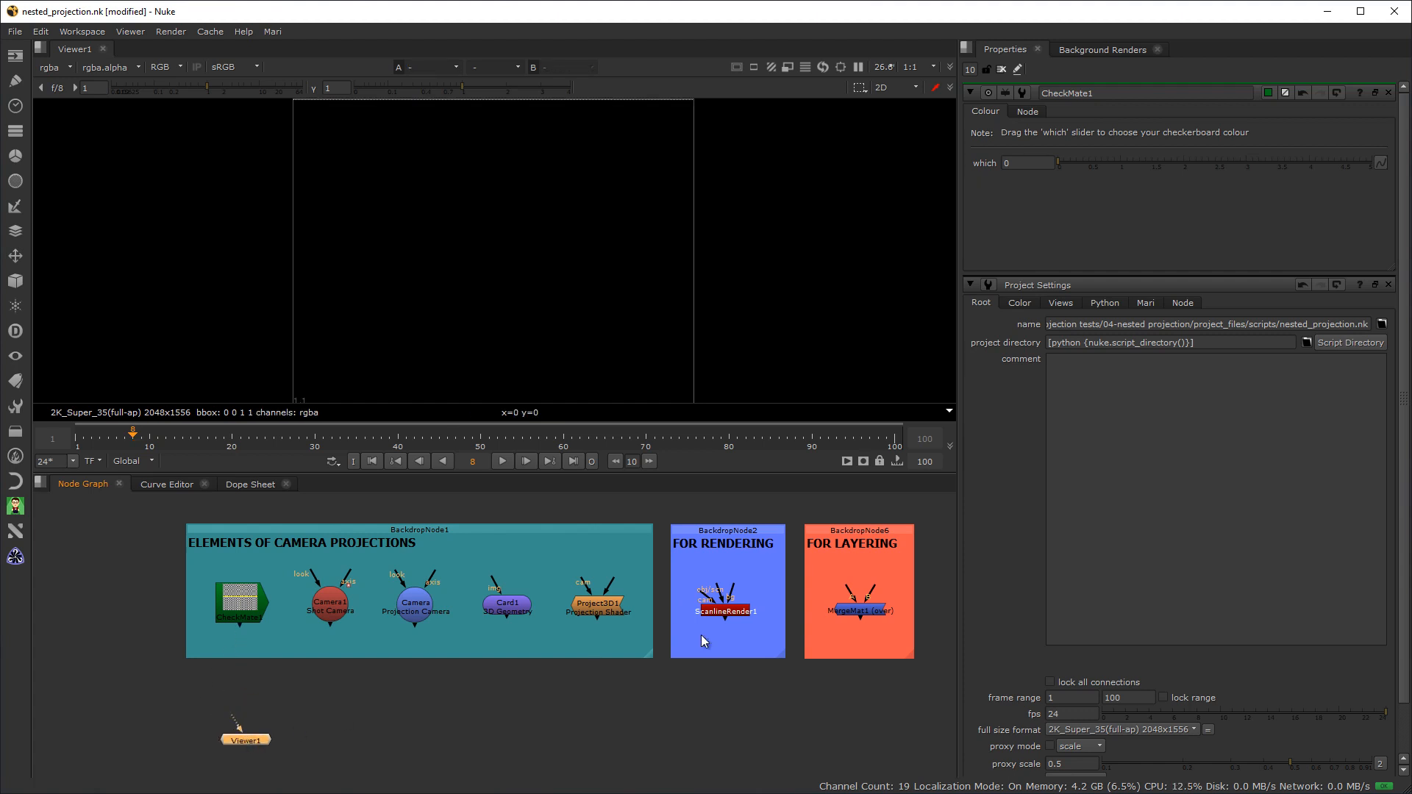
left_click_drag(779, 673, 172, 575)
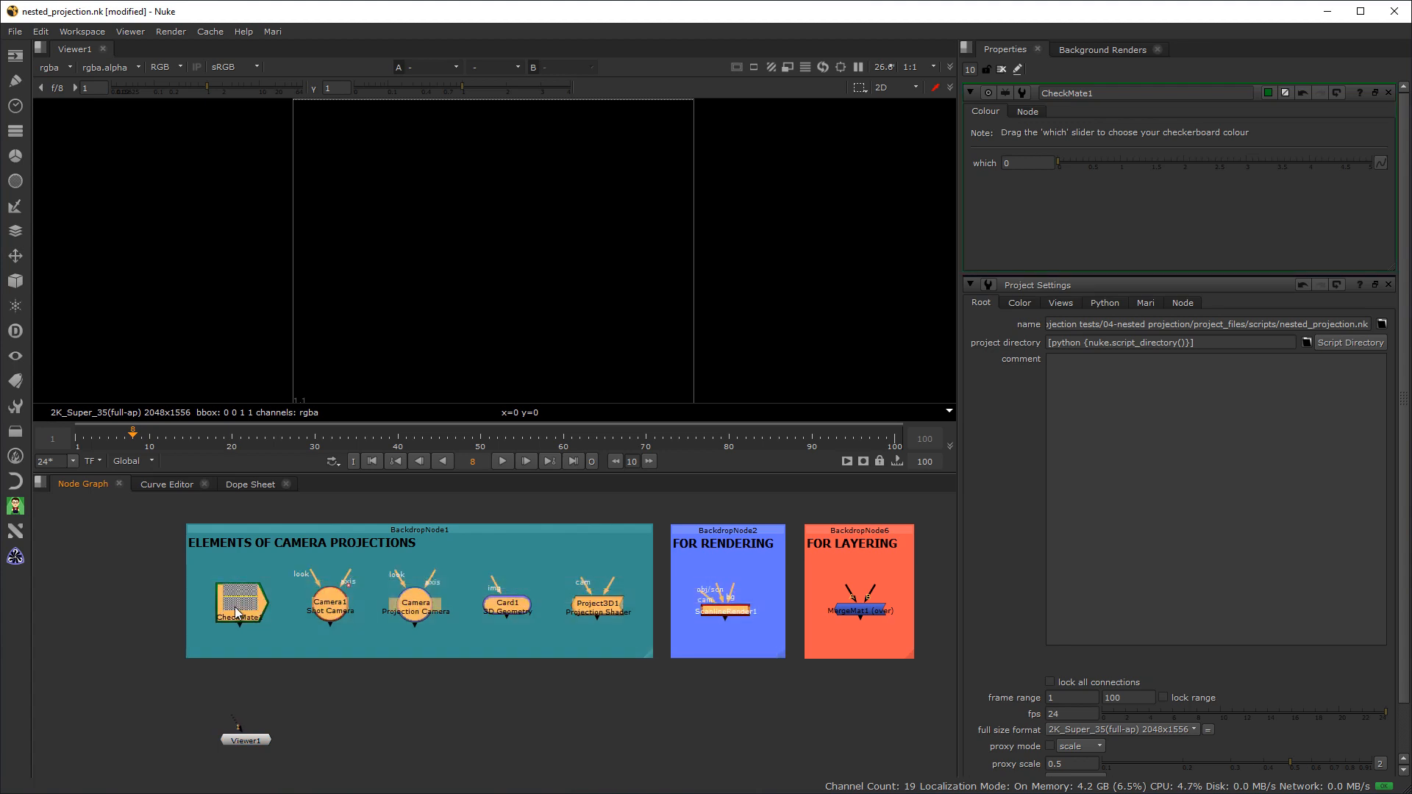
key("alt+k")
left_click(707, 429)
left_click_drag(800, 691, 197, 566)
left_click_drag(247, 745, 670, 696)
left_click(602, 566)
key("ctrl+v")
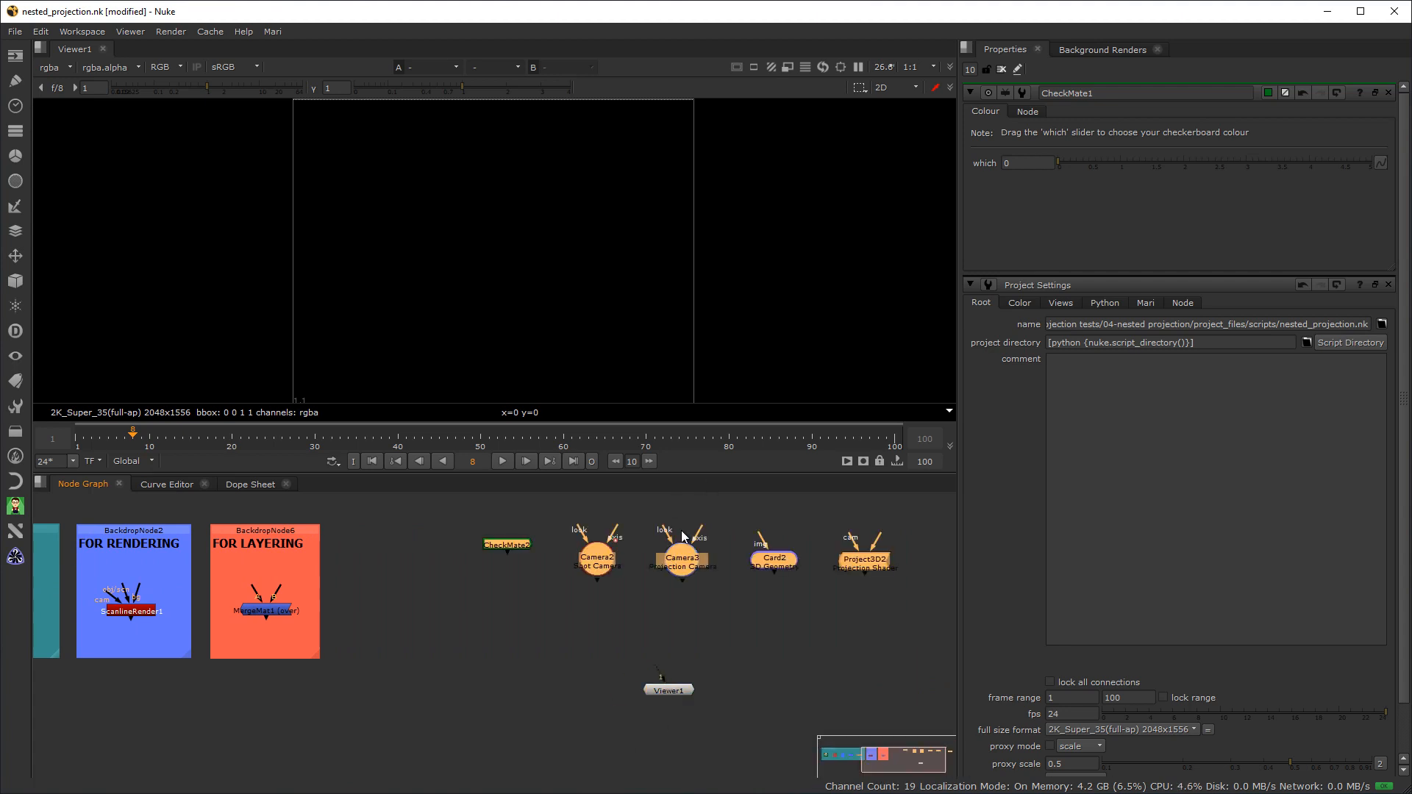
Enable the postage stamp on the duplicated checkerboard node and align it with the copied cameras
left_click(505, 545)
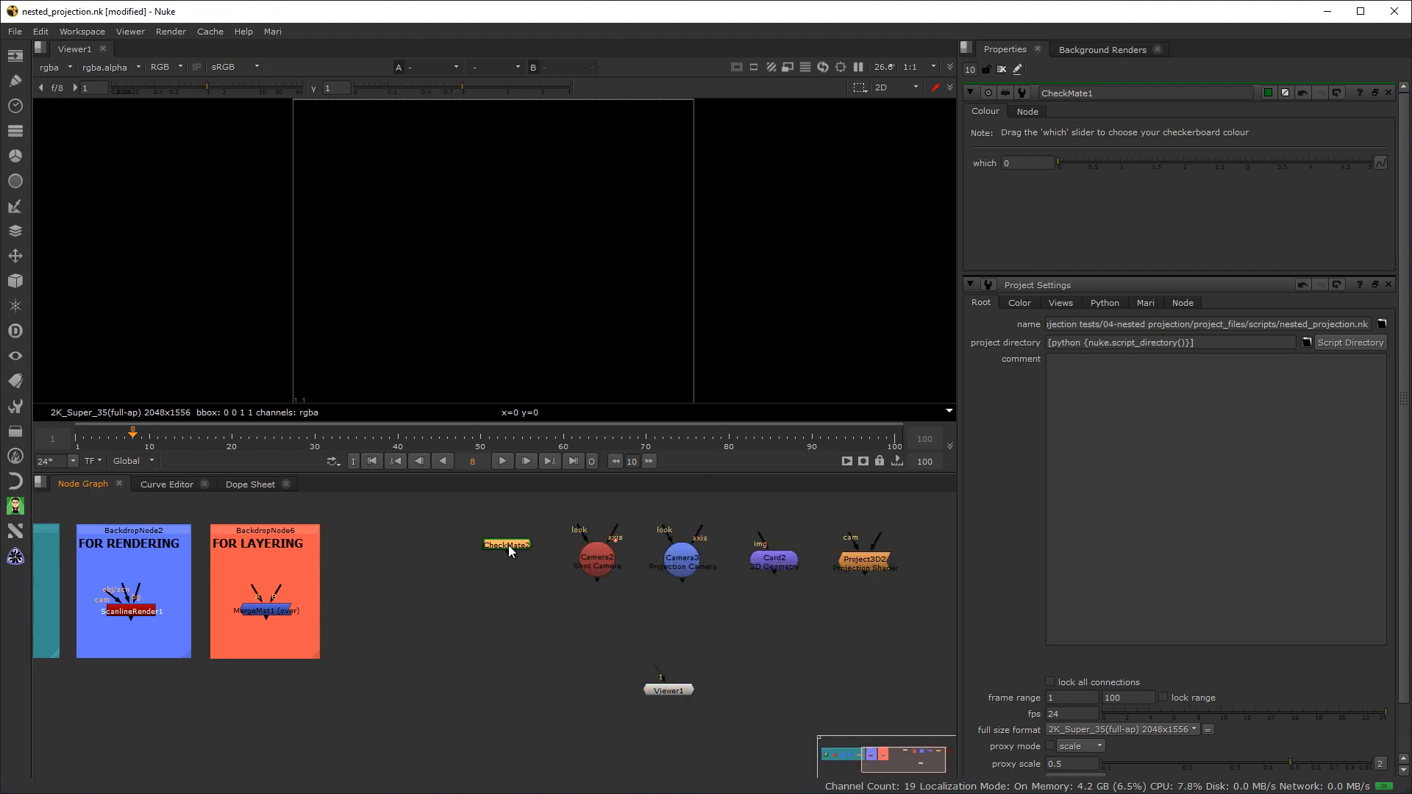
double_click(510, 545)
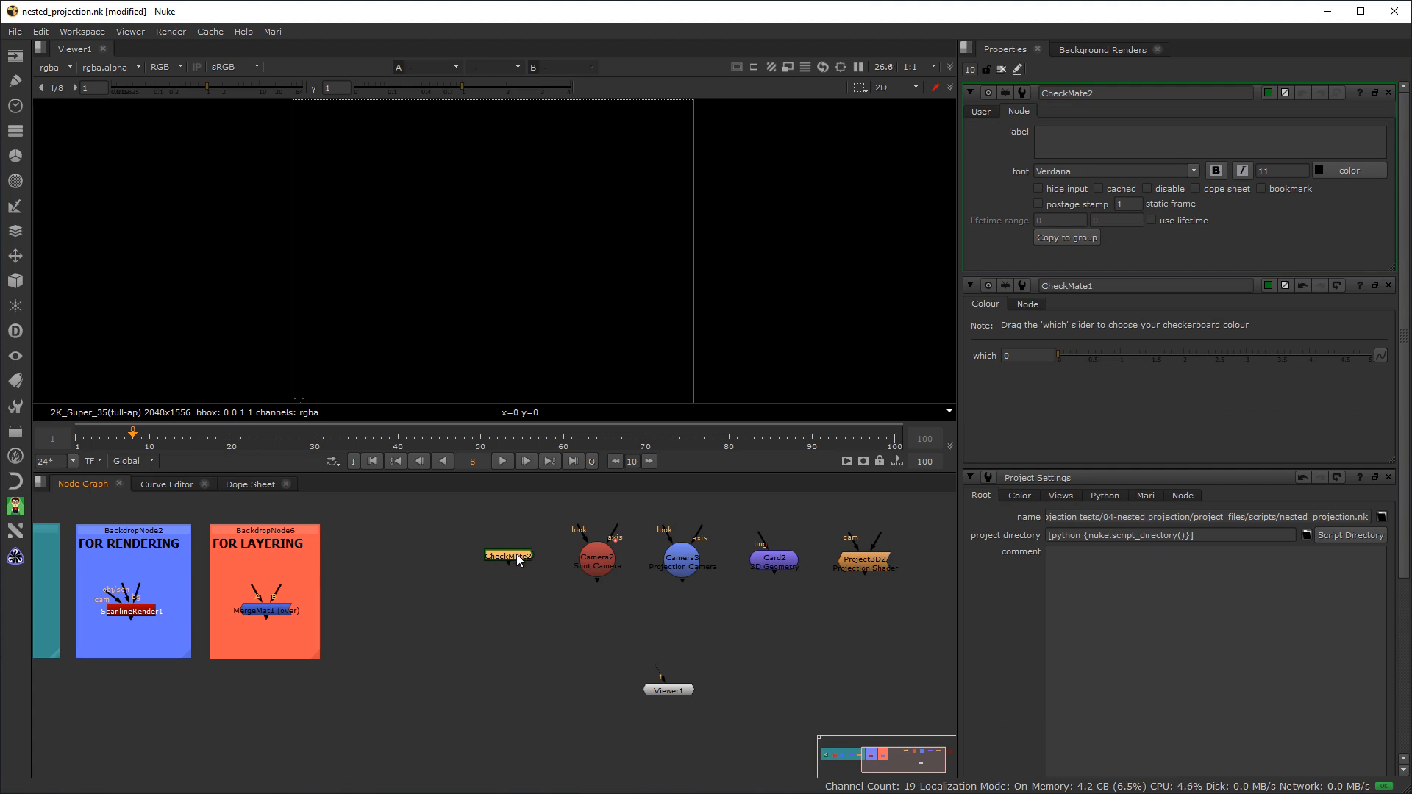
left_click(1040, 189)
left_click(1038, 189)
left_click(1038, 204)
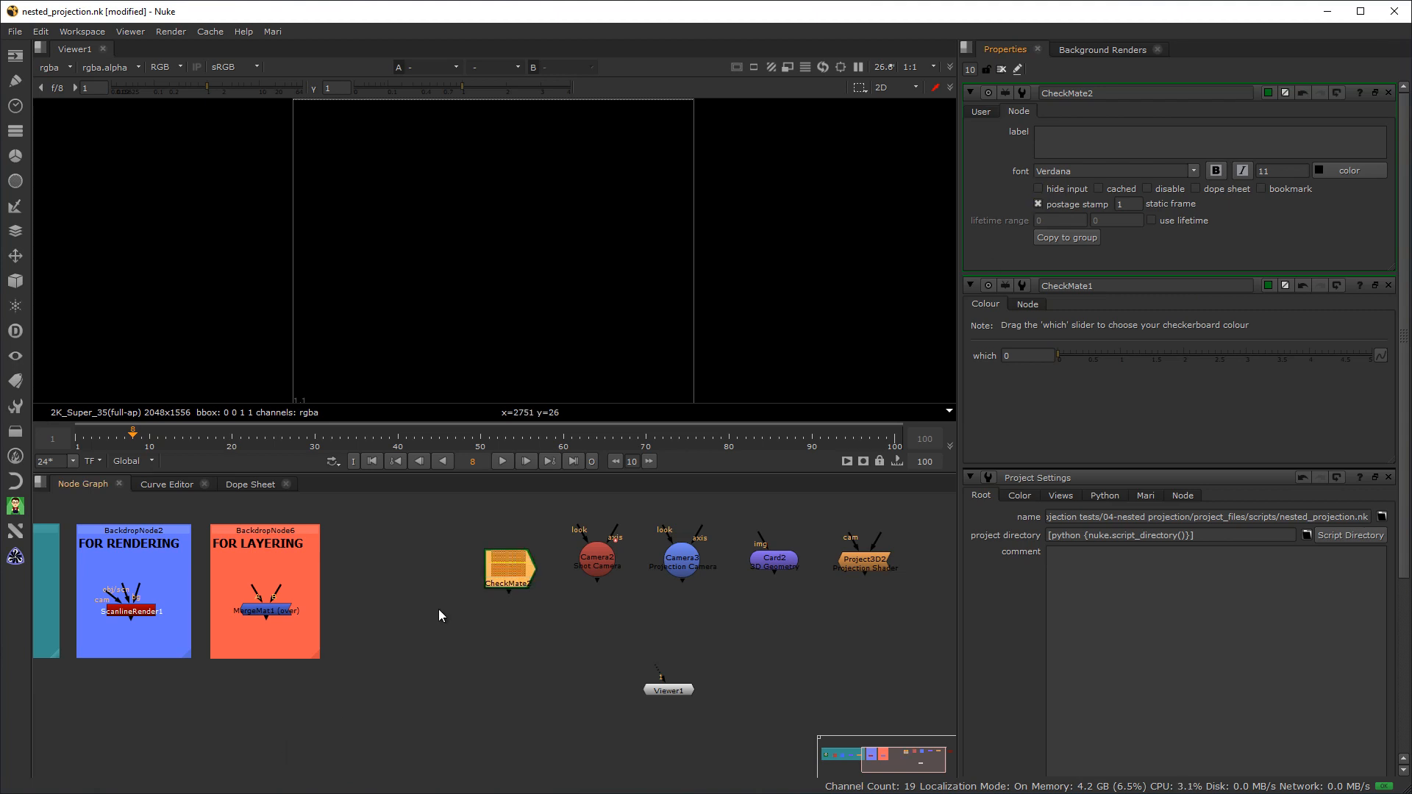
left_click_drag(509, 573, 509, 566)
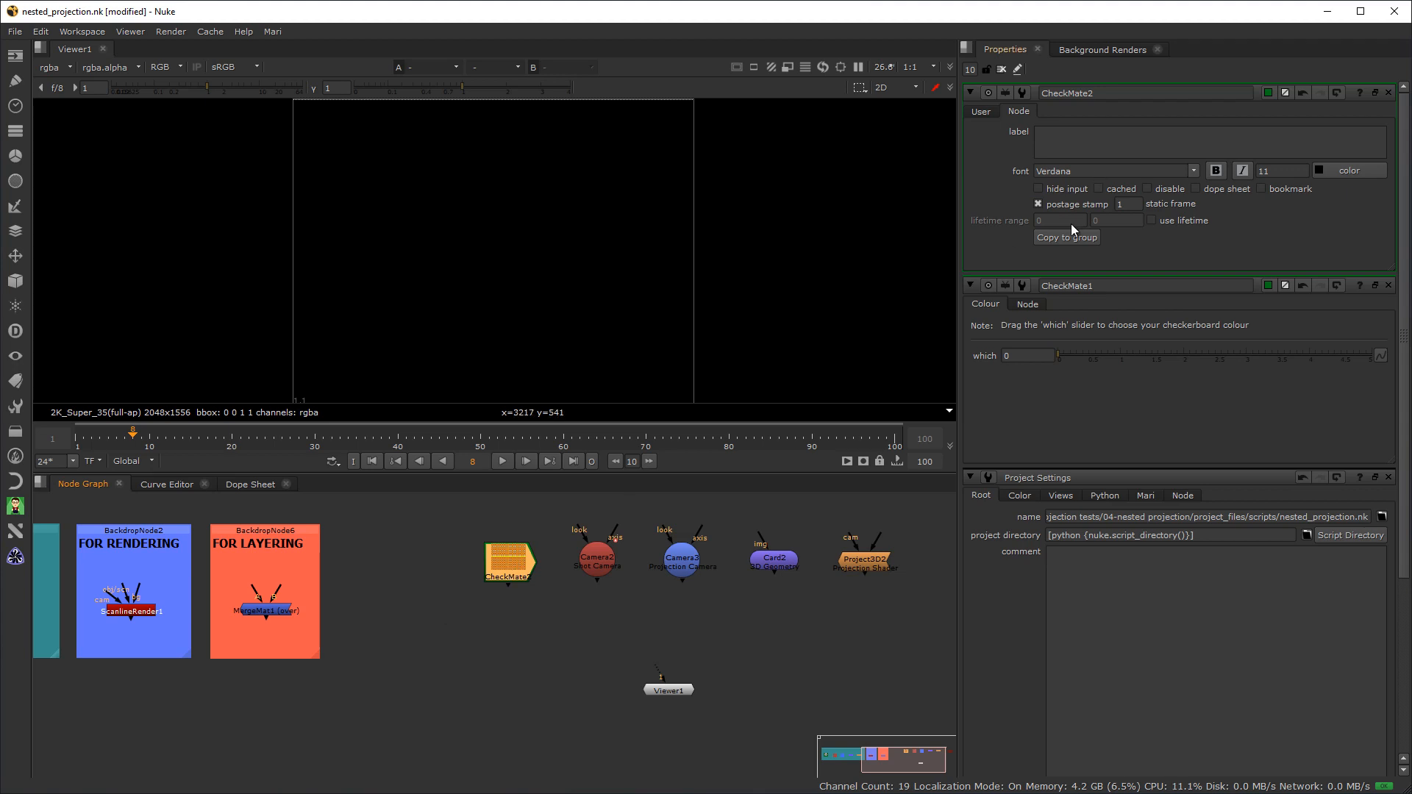
left_click(1038, 205)
left_click(1038, 204)
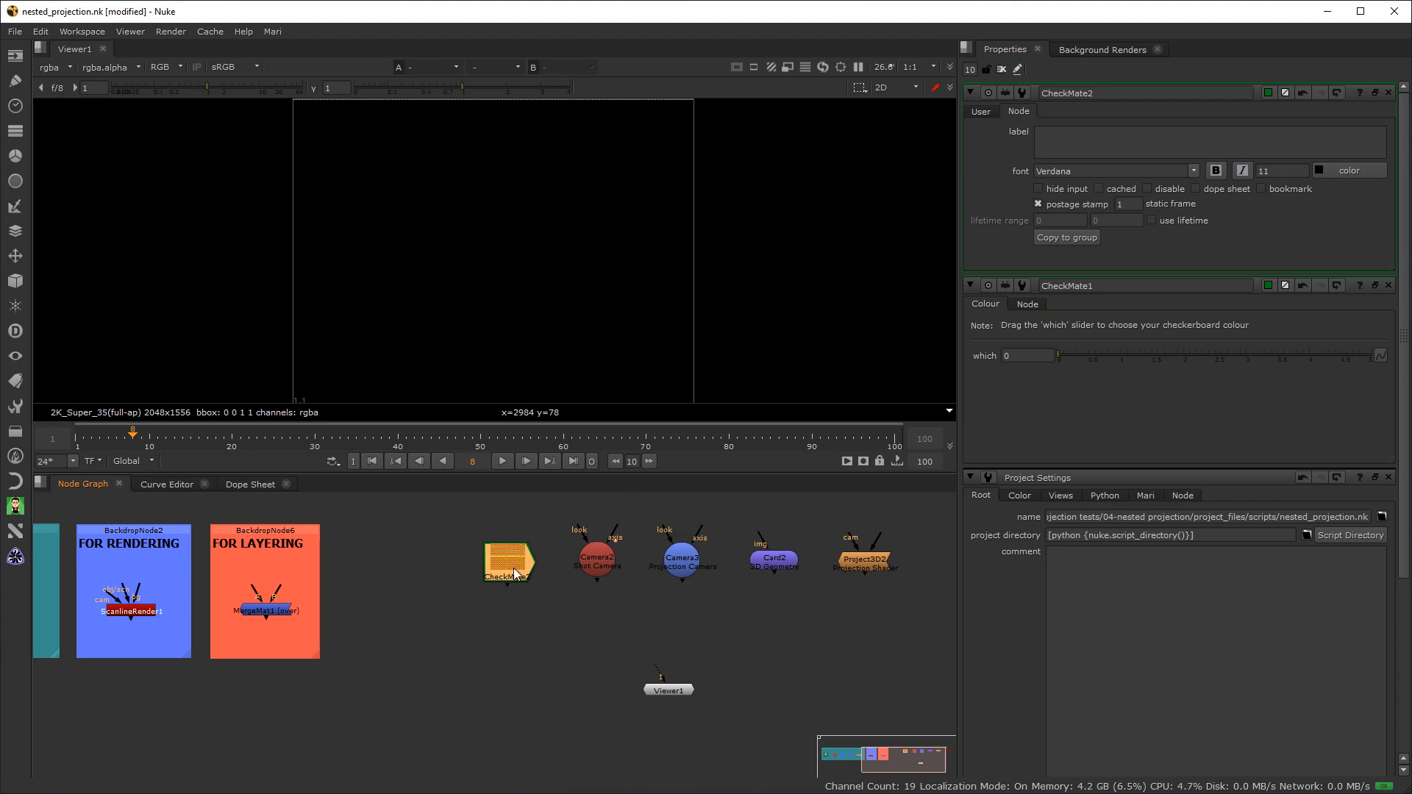
Set the duplicated checkerboard's Change Colour to 0, check it through the viewer, and disconnect the viewer again
left_click(984, 112)
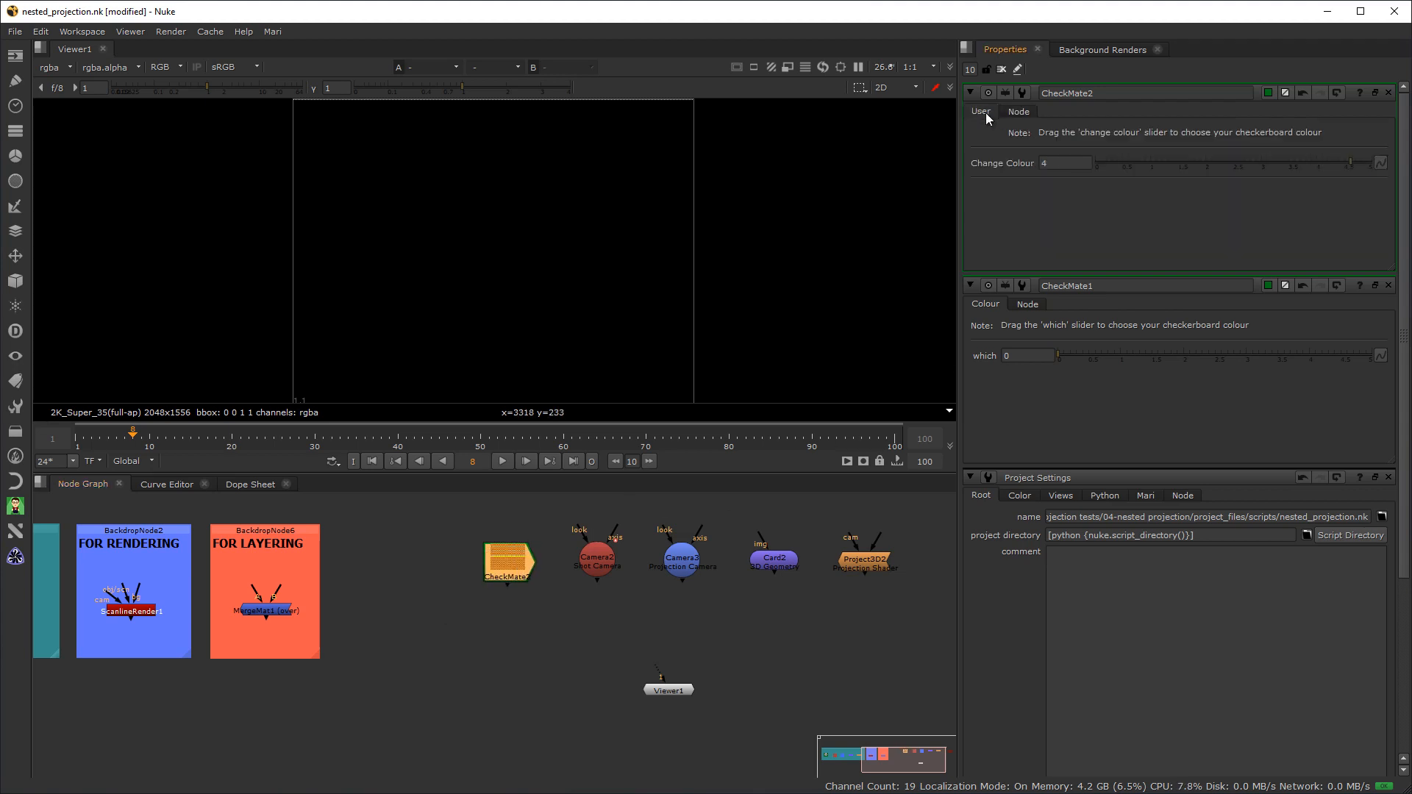
left_click_drag(1352, 156, 1029, 185)
left_click(518, 570)
left_click_drag(649, 672, 529, 614)
left_click_drag(657, 673, 495, 556)
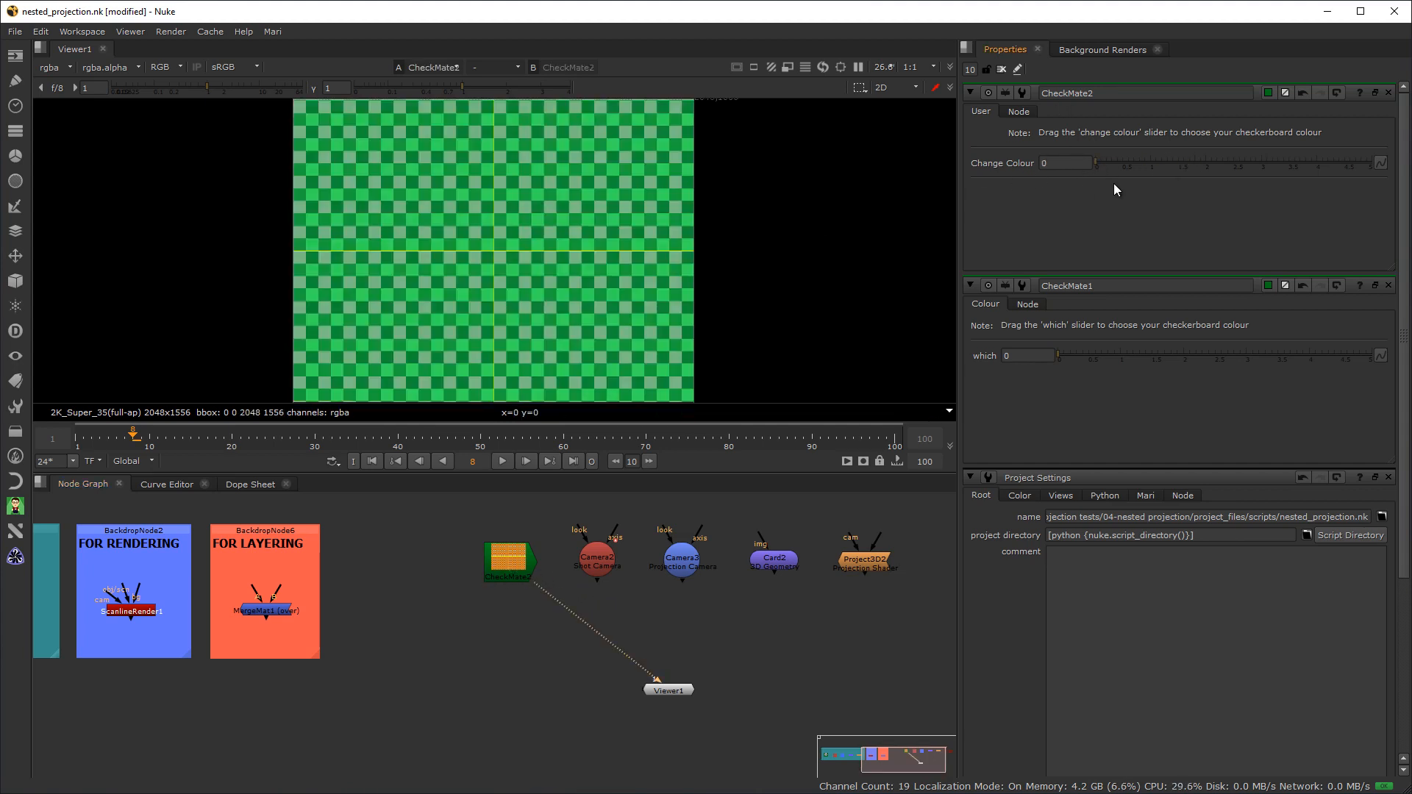
mouse_move(1123, 164)
left_mouse_down()
mouse_move(1151, 166)
mouse_move(1108, 168)
mouse_move(1282, 174)
mouse_move(1144, 179)
left_mouse_up()
left_click(500, 648)
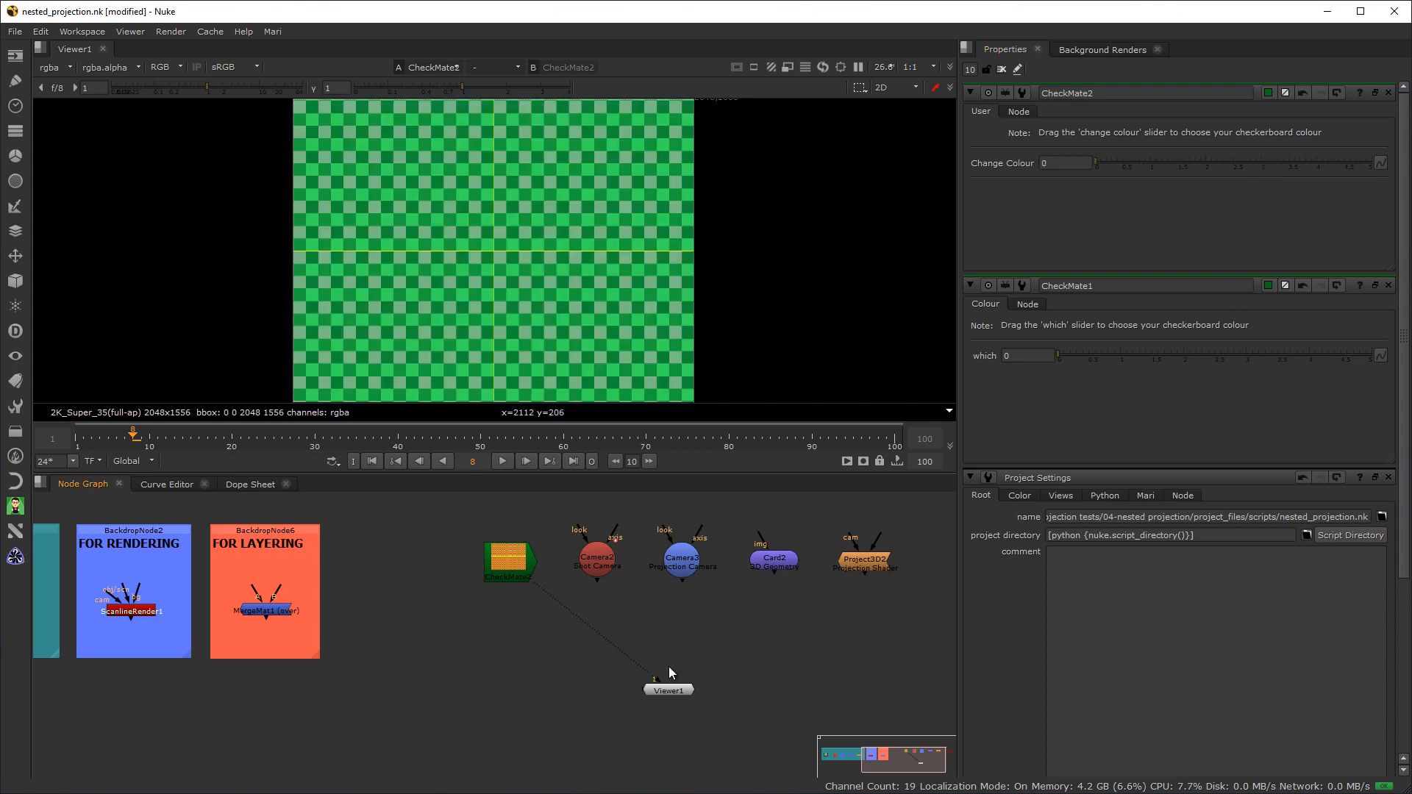
left_click_drag(657, 680, 581, 658)
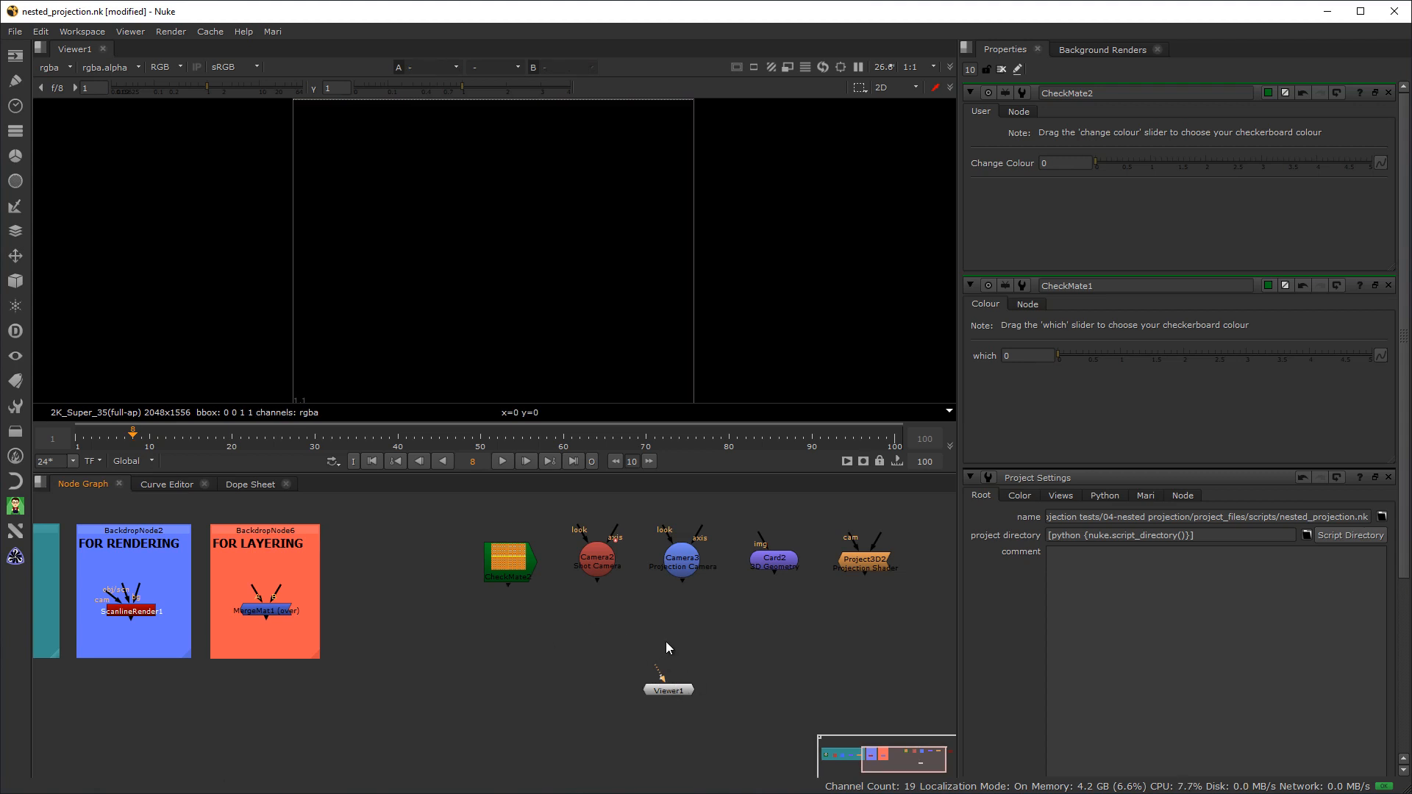
Move the copied ScanlineRender above the viewer, connect the viewer to it, and plug the shot camera into its cam input
left_click_drag(408, 505, 933, 633)
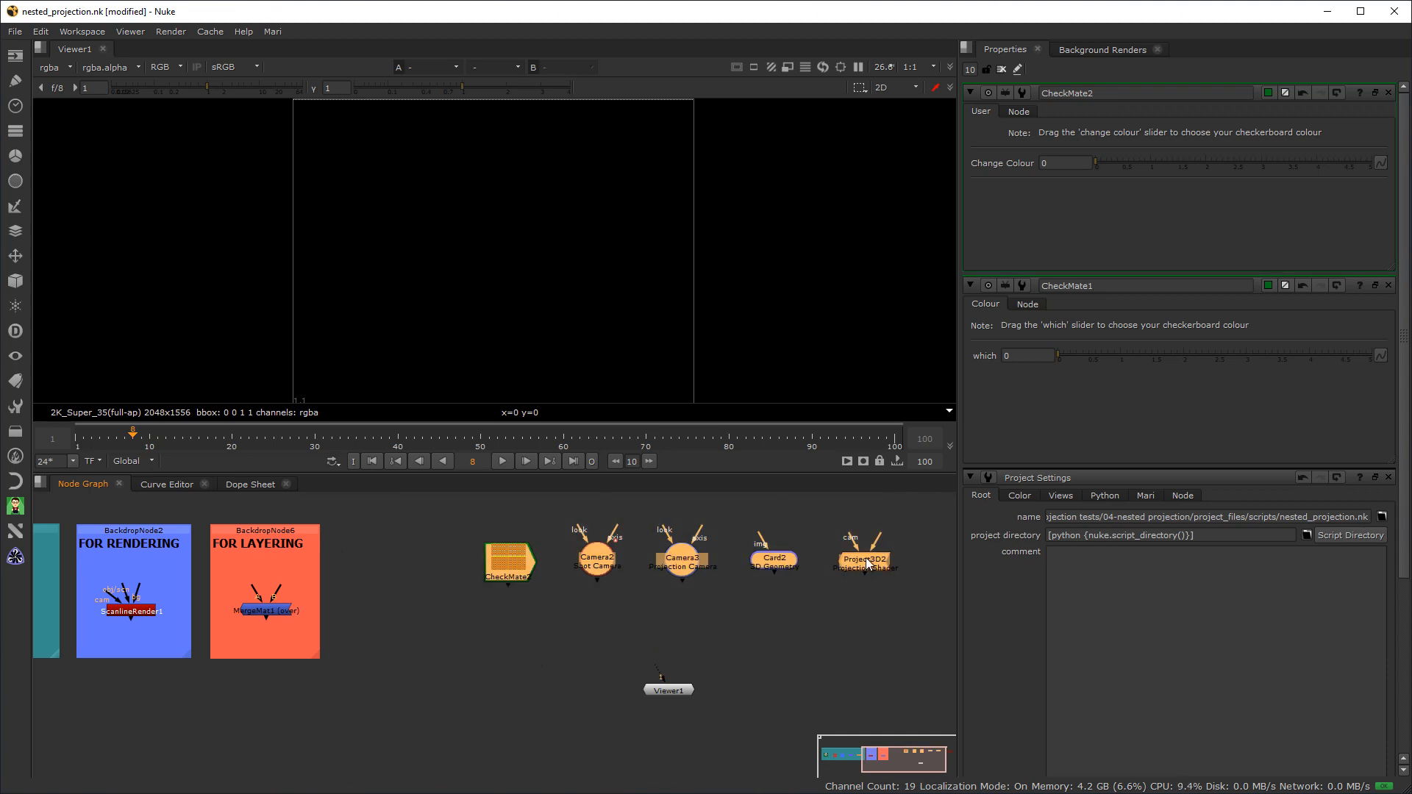
left_click(824, 636)
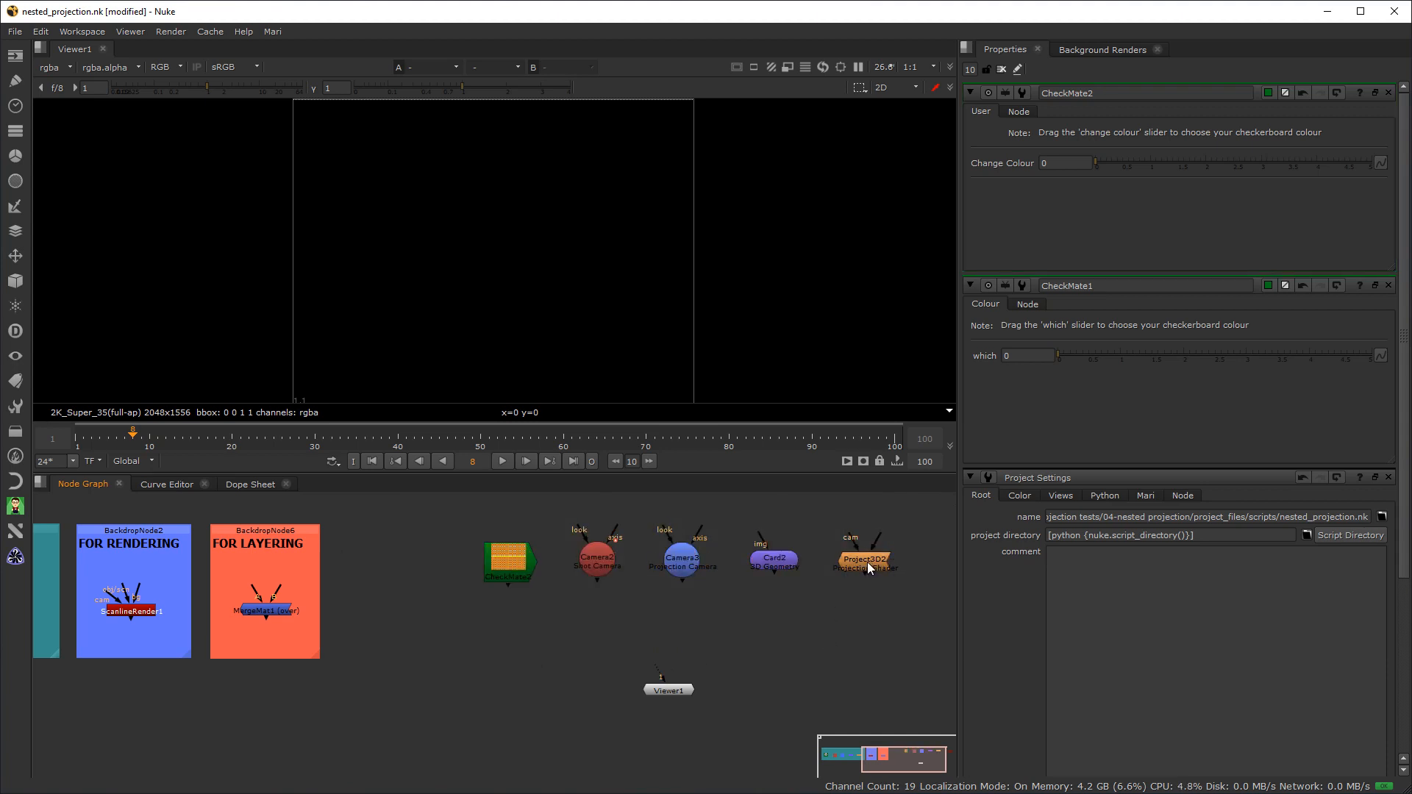
scroll(466, 706, "down", 2)
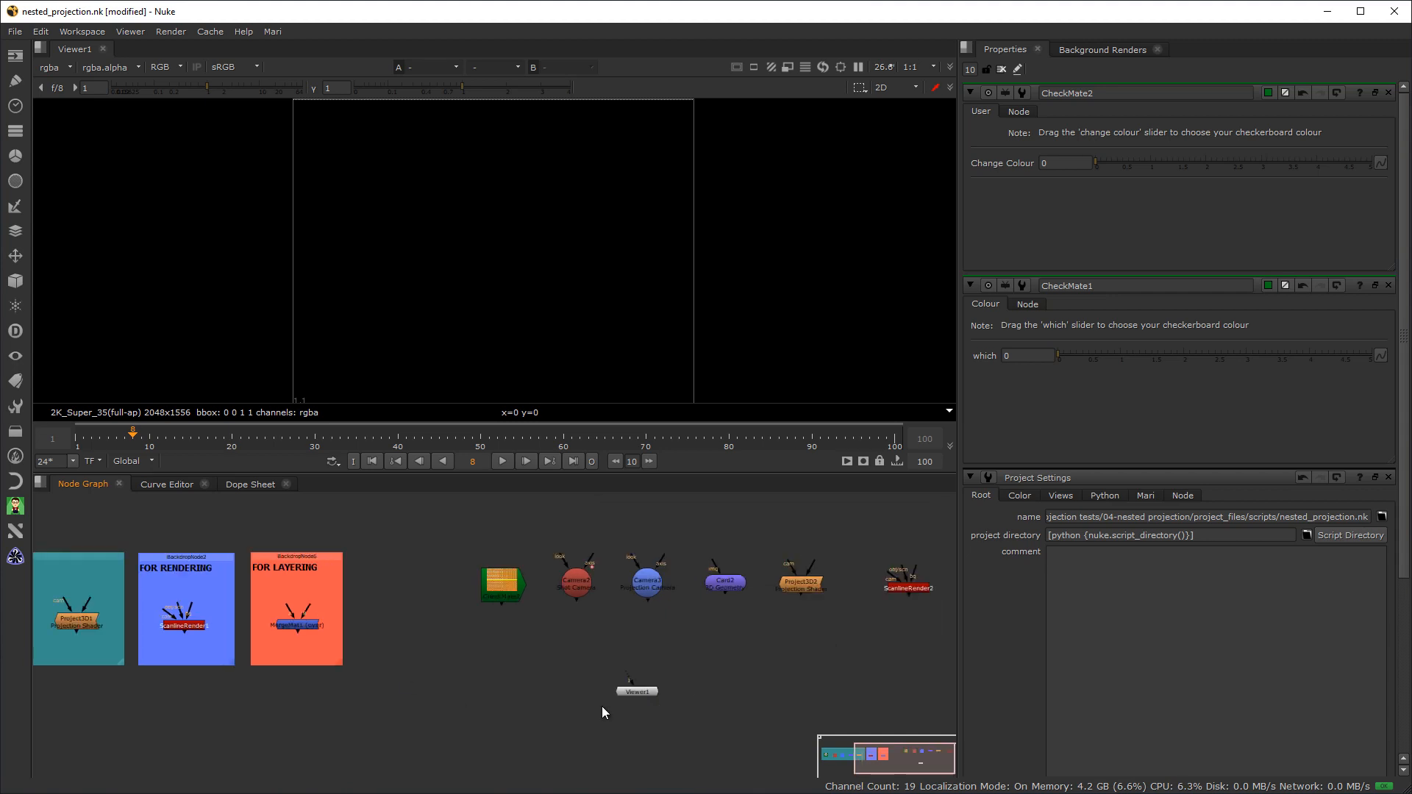
left_click_drag(906, 594, 658, 653)
key("1")
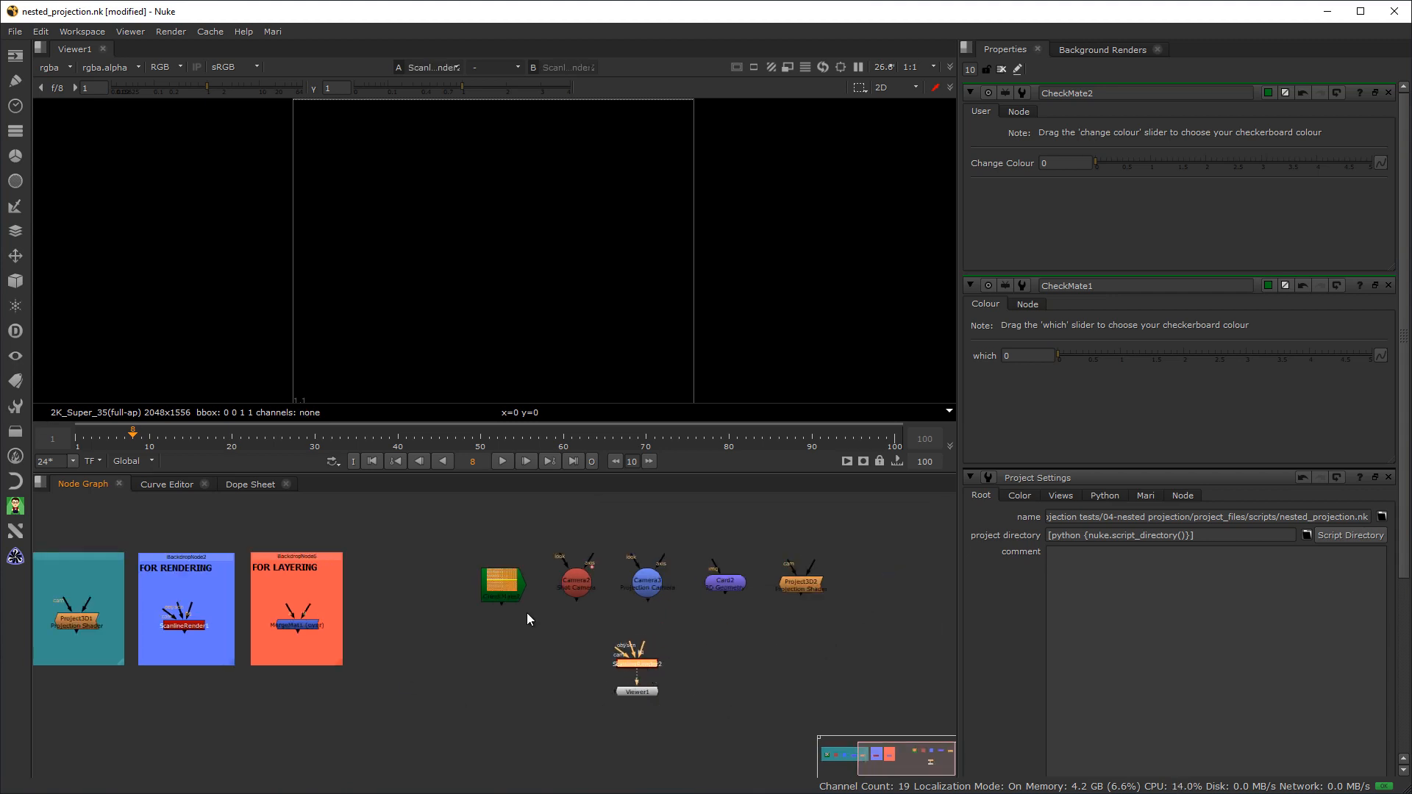
left_click_drag(567, 585, 562, 666)
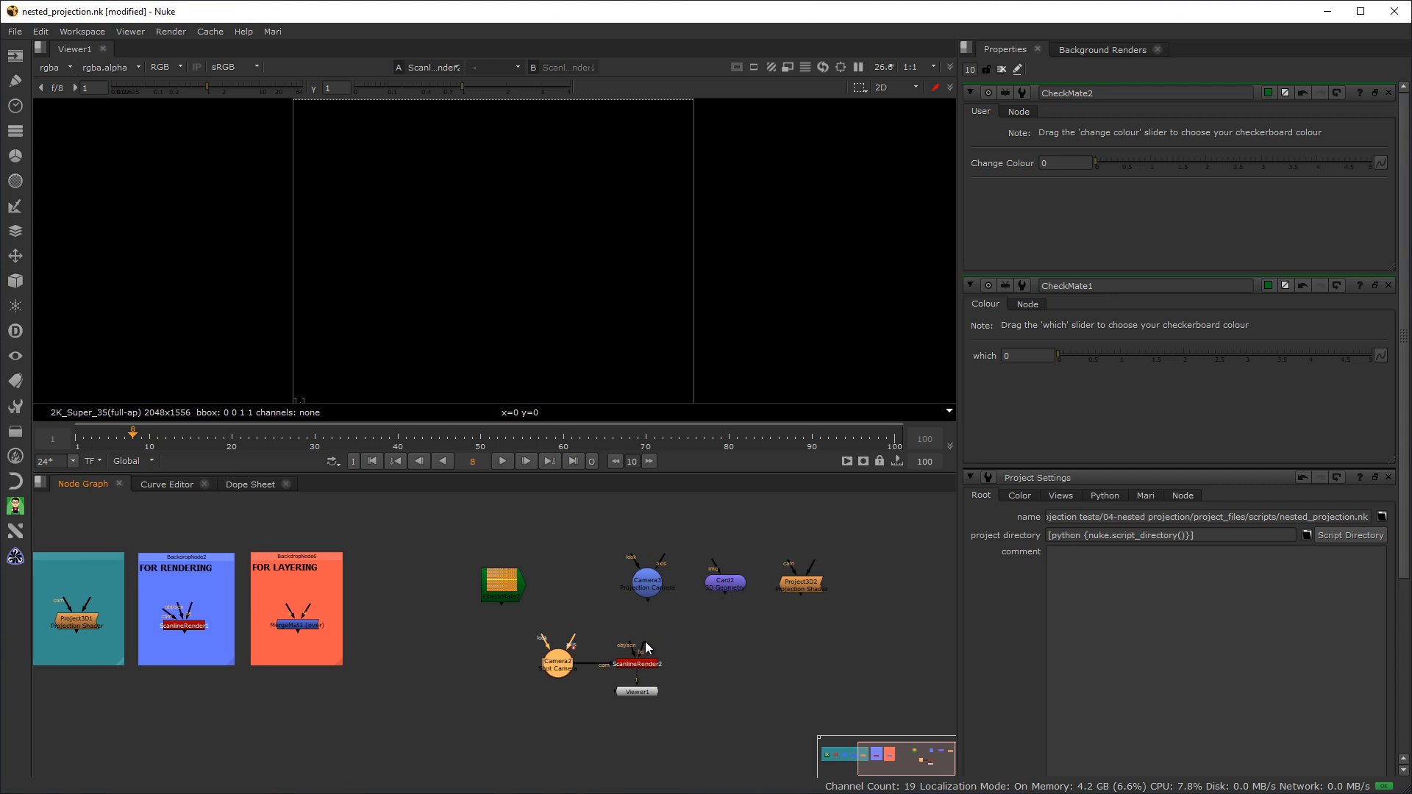
Connect the copied card to the ScanlineRender and stack the Project3D shader above the card as its image input
left_click_drag(712, 590, 714, 588)
left_click_drag(725, 583, 556, 564)
left_click(811, 588)
left_click_drag(811, 589, 632, 579)
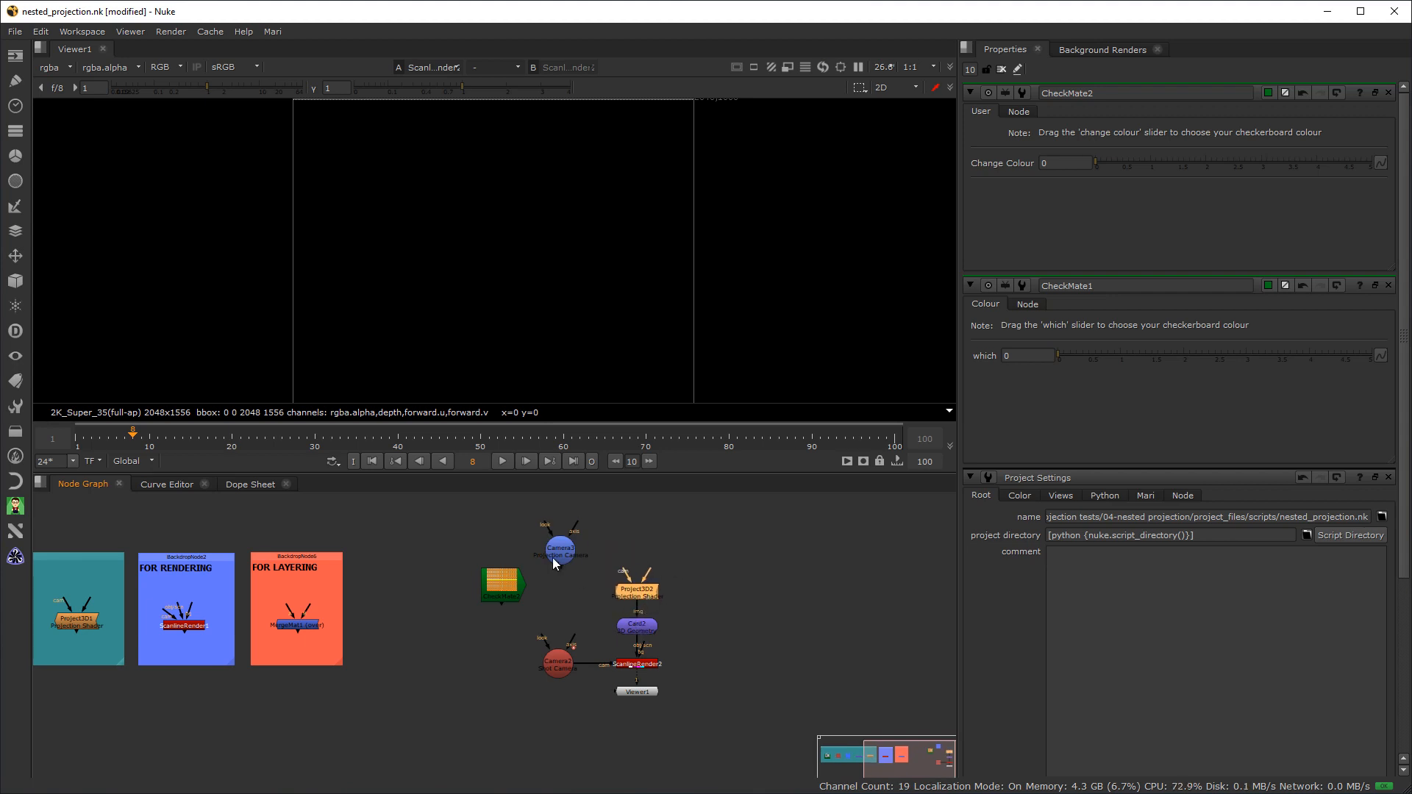
Connect the projection camera and the checkerboard to the Project3D shader, and go to frame 1
left_click_drag(553, 558, 571, 540)
left_click_drag(514, 582, 556, 590)
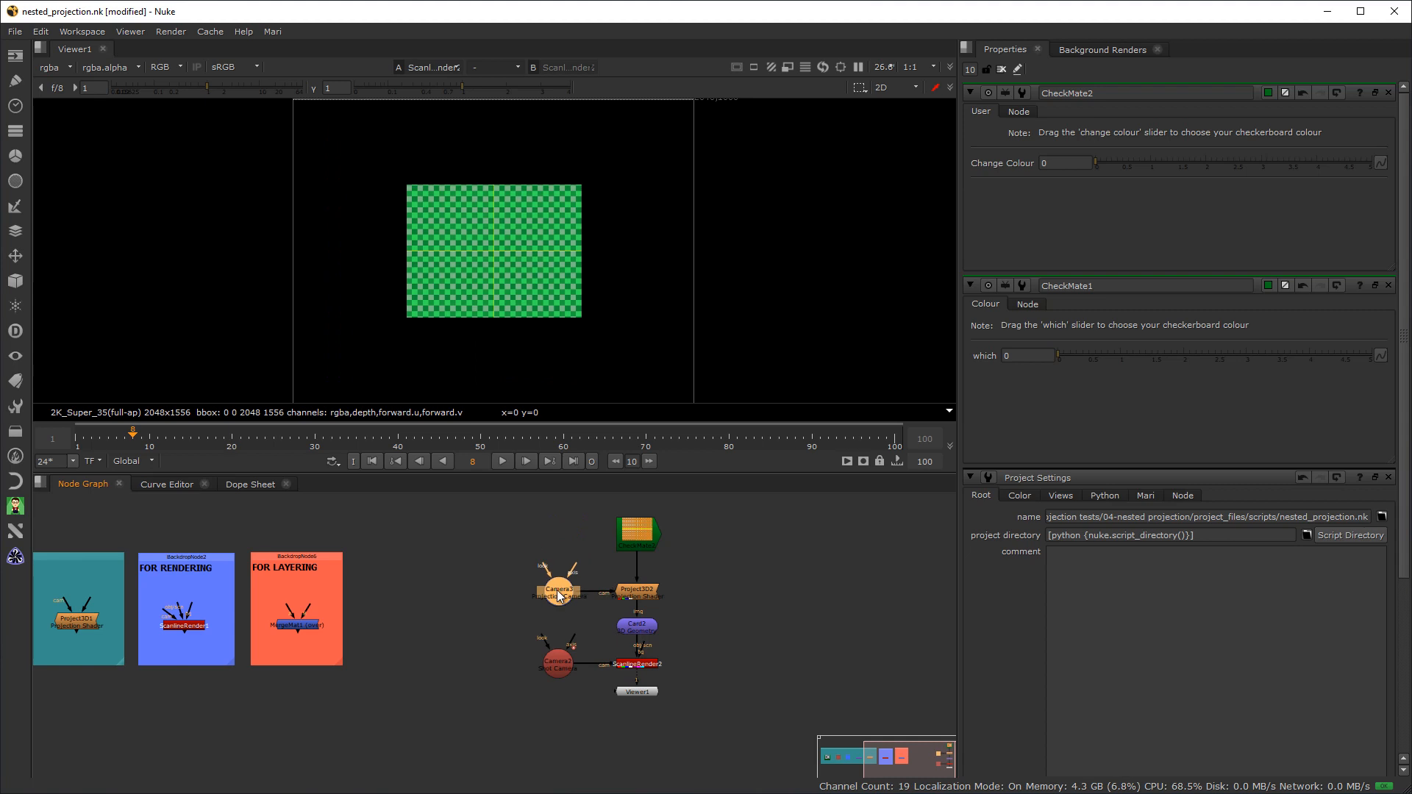
left_click(371, 461)
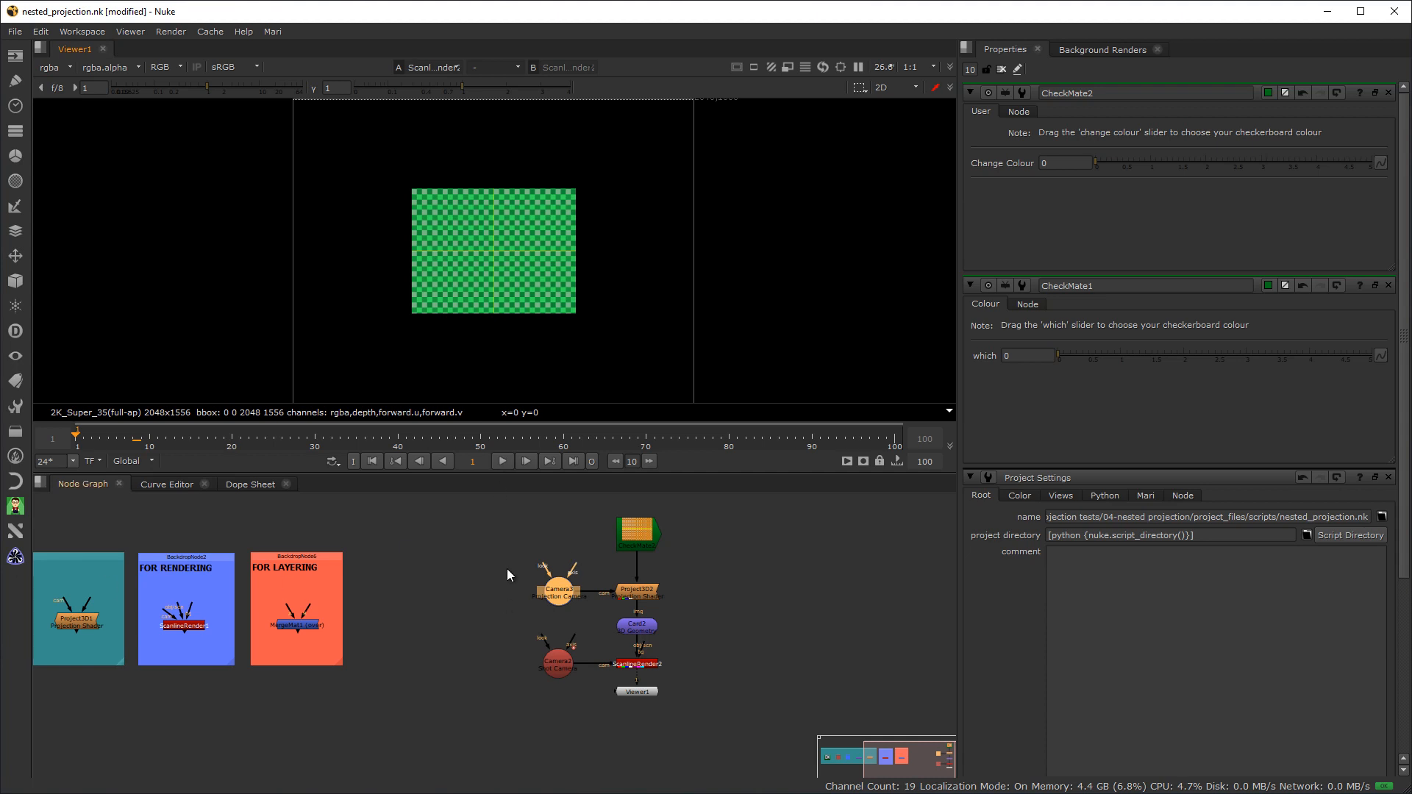
Replace the checkerboard with a new CheckMate node, set its Change Colour to 0, and connect it to the Project3D shader
left_click(474, 646)
key("Delete")
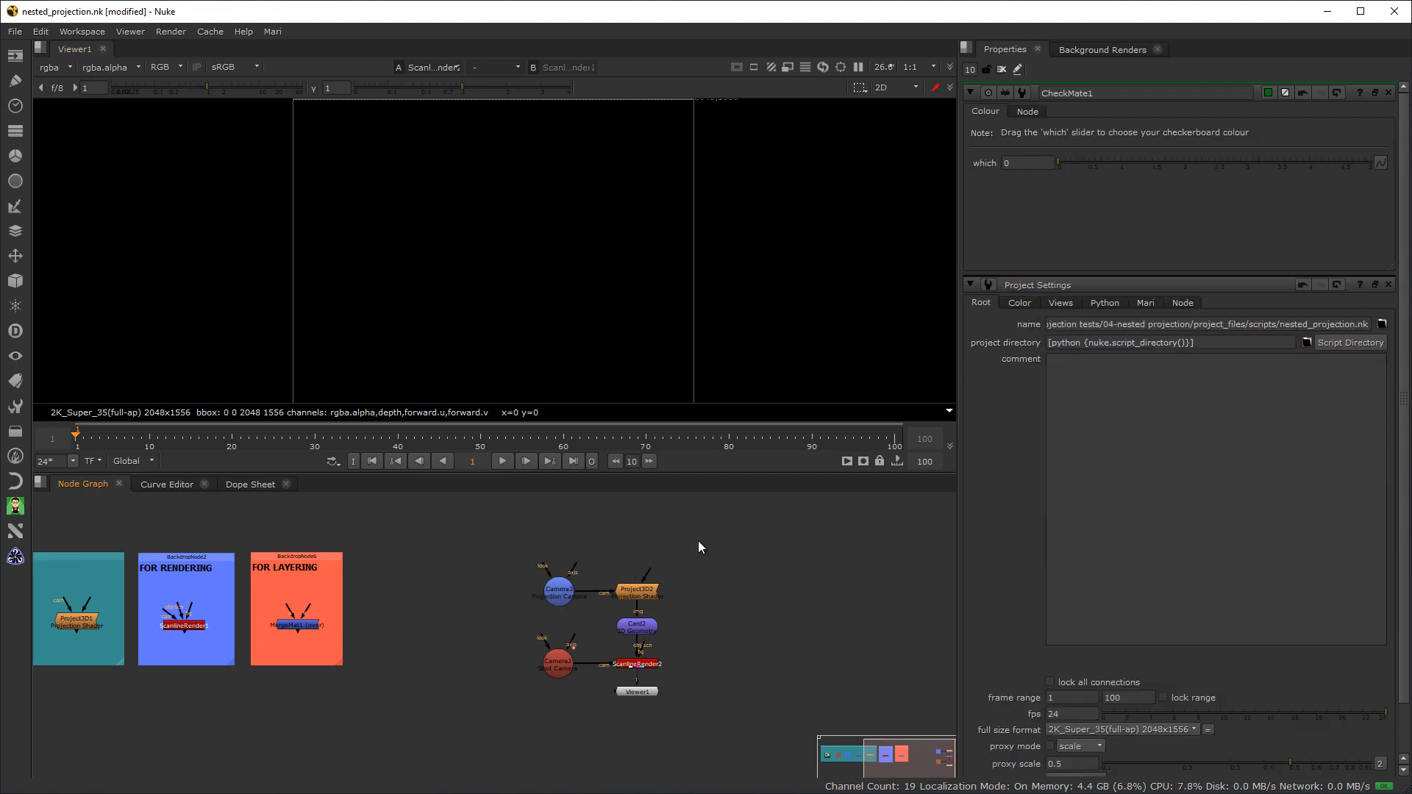
left_click(15, 507)
left_click(73, 520)
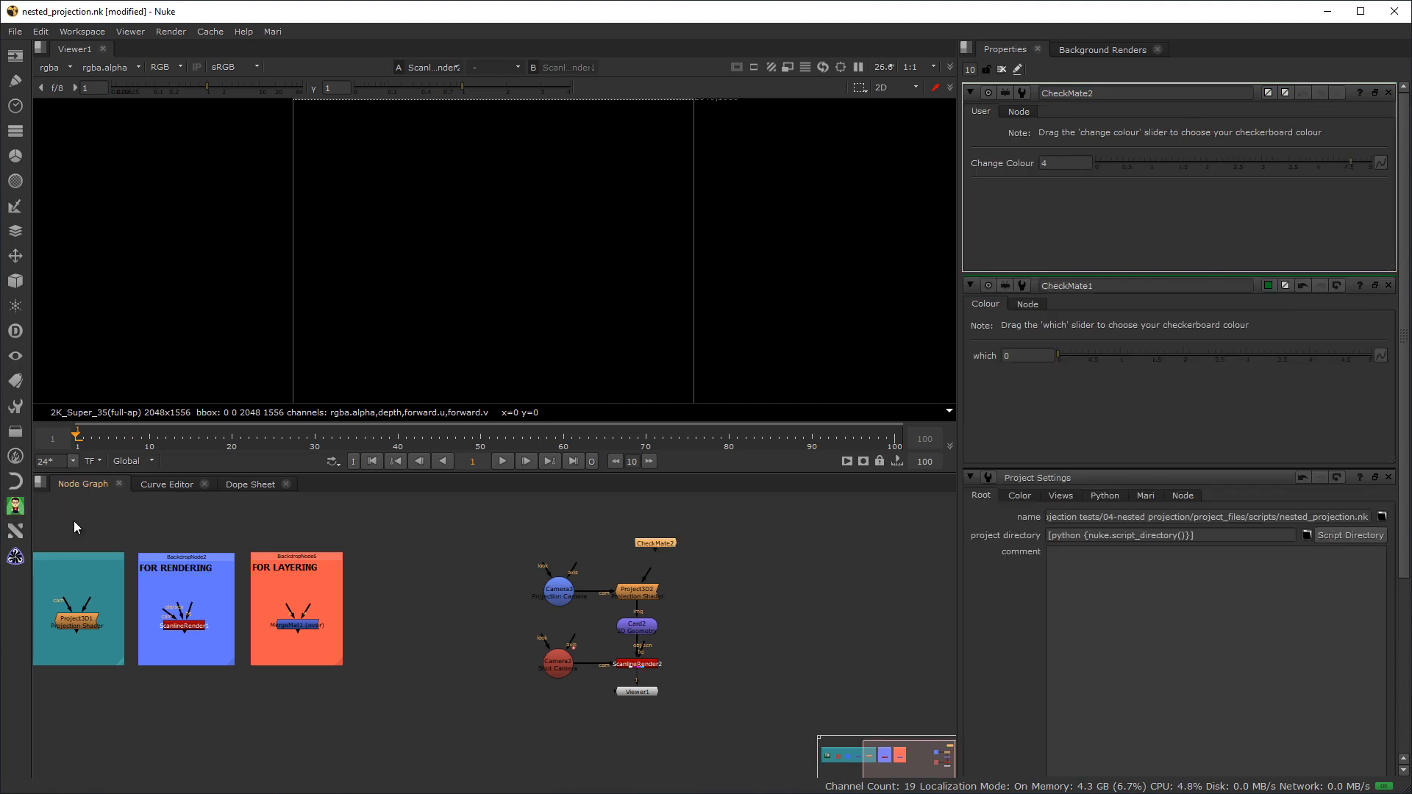
left_click(1190, 162)
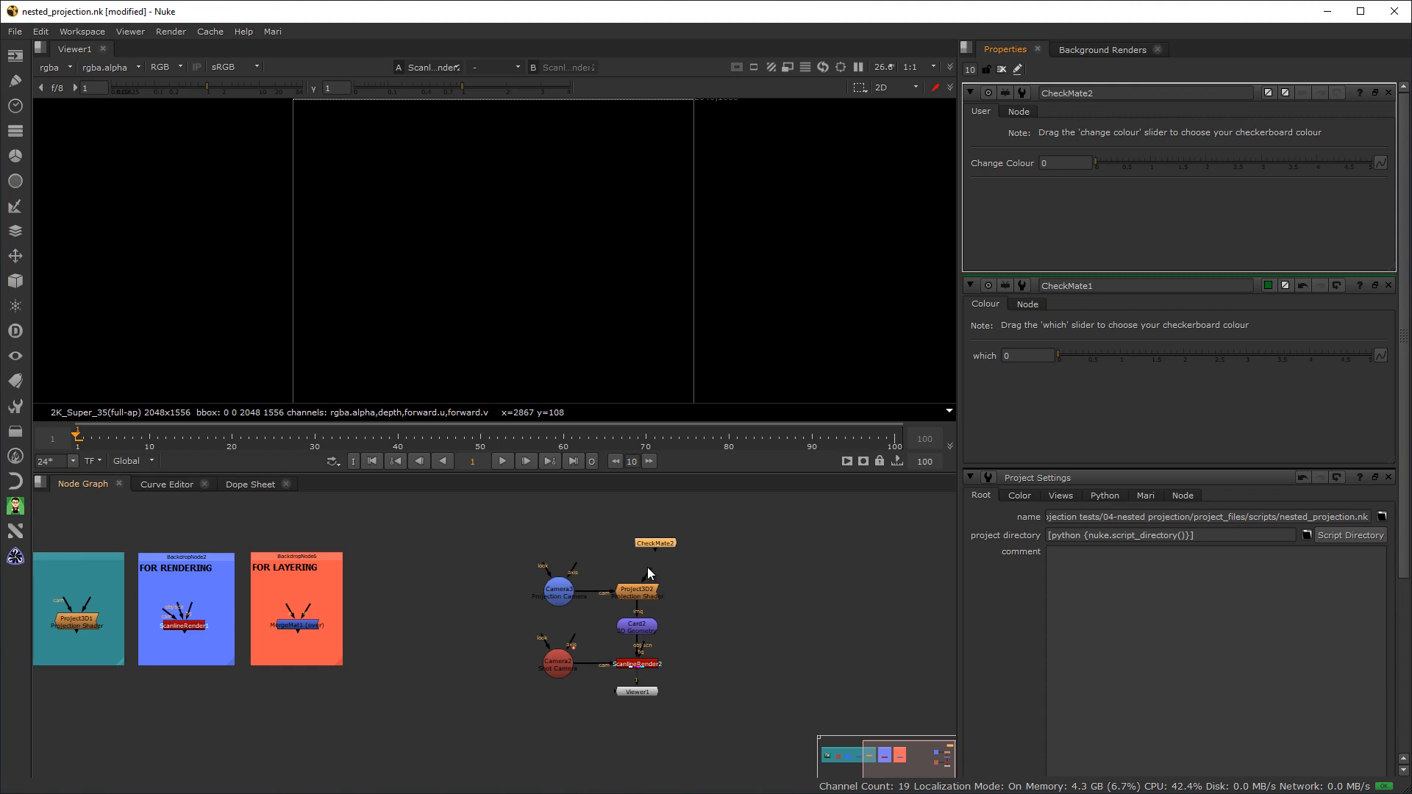
left_click_drag(647, 576, 642, 545)
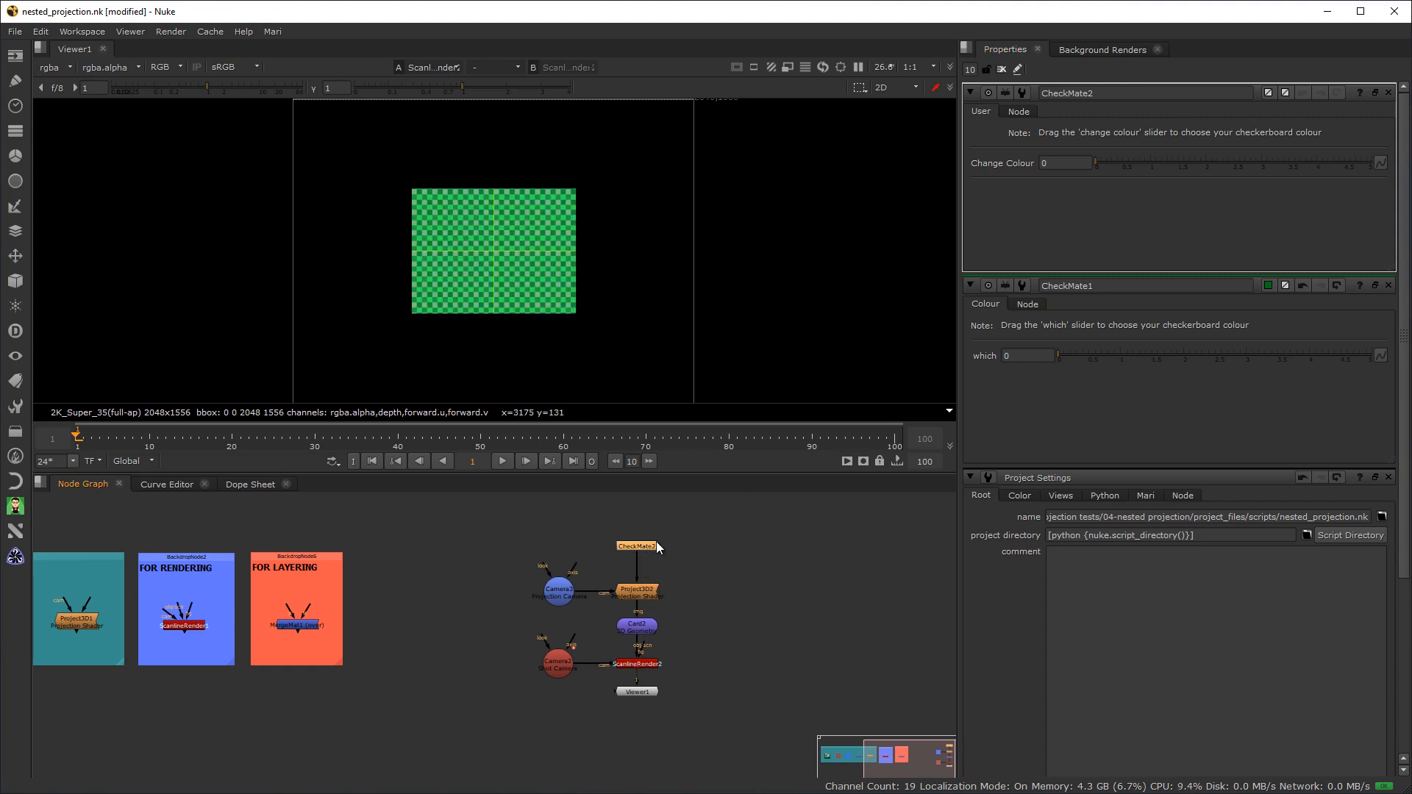
Position the new CheckMate node above the Project3D shader and enable its postage stamp
left_click_drag(649, 541, 647, 549)
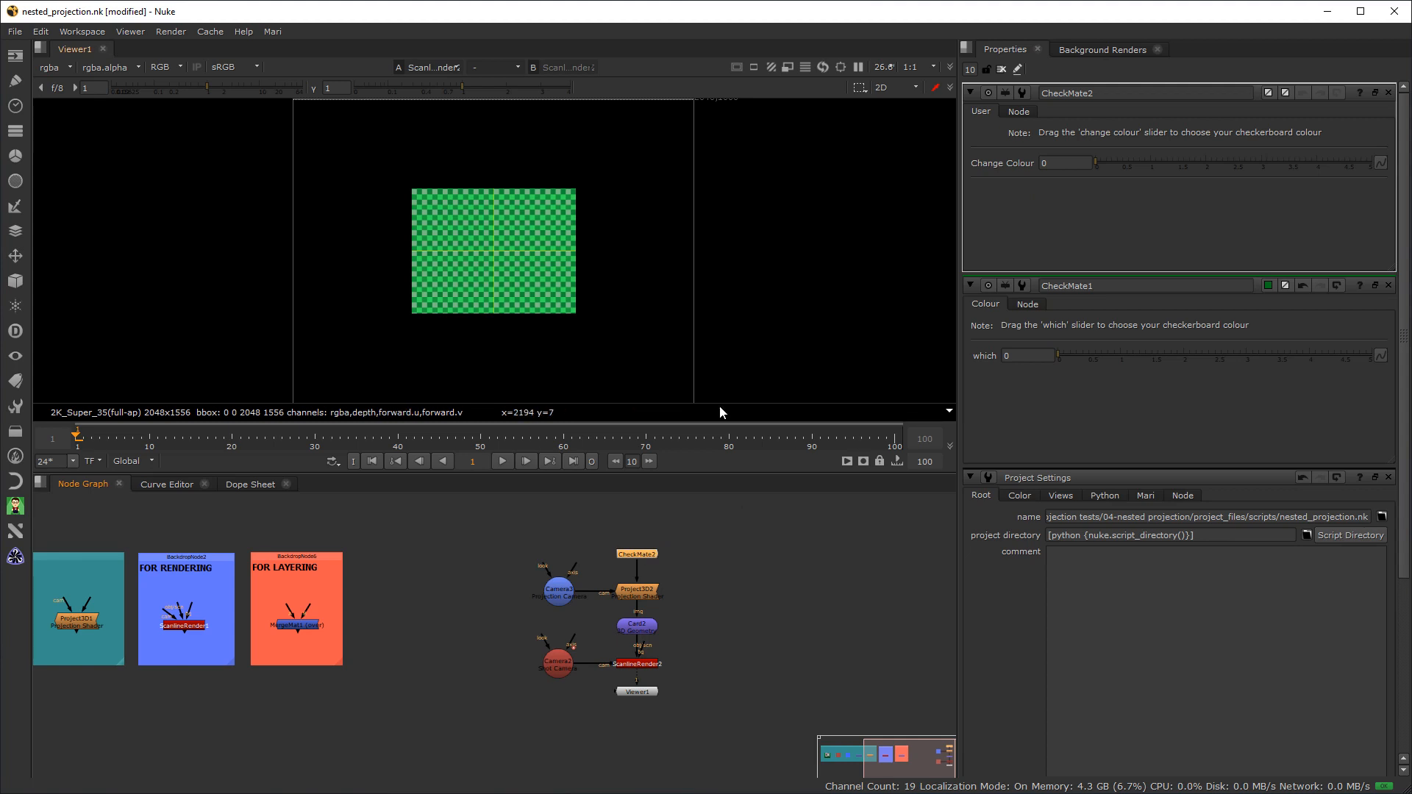
left_click_drag(637, 554, 636, 539)
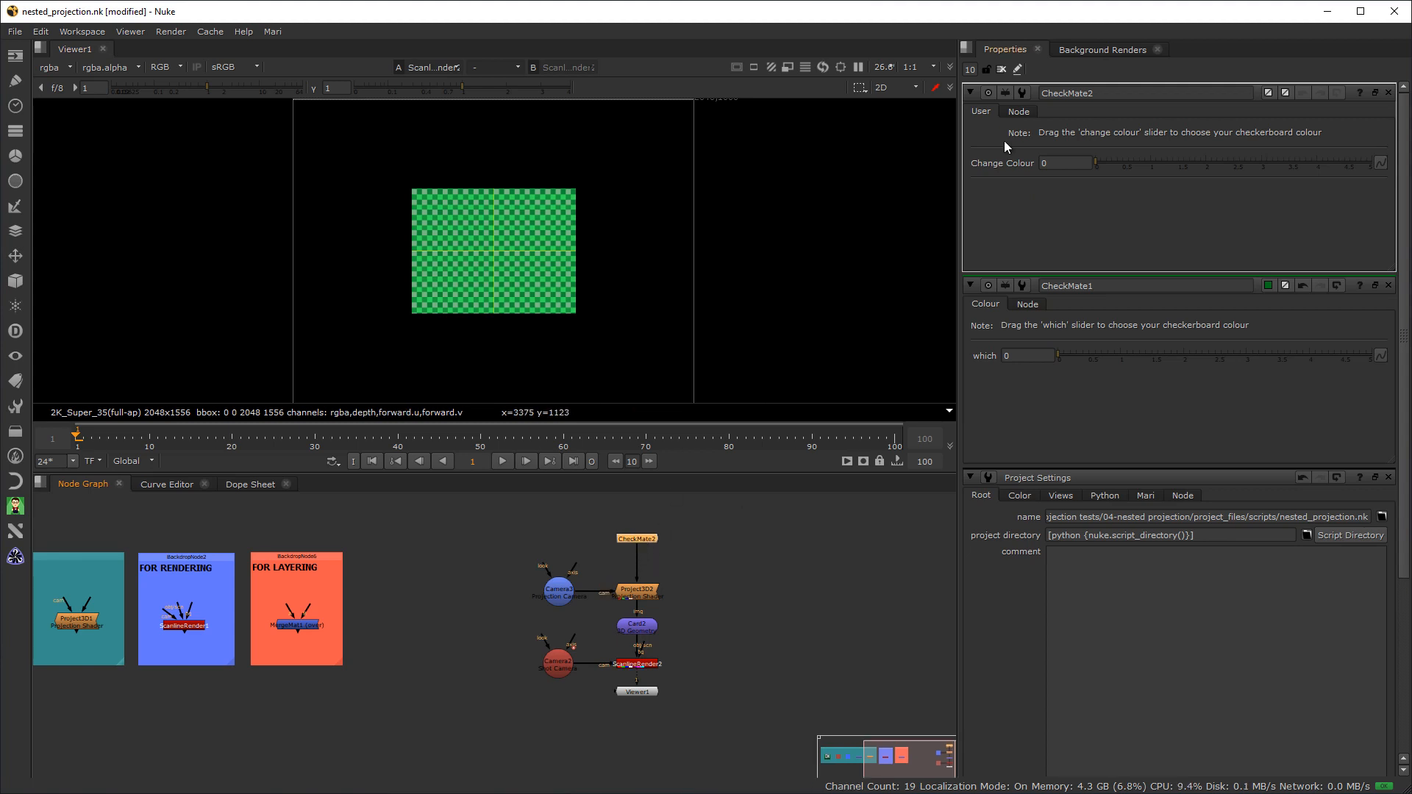
left_click(1019, 112)
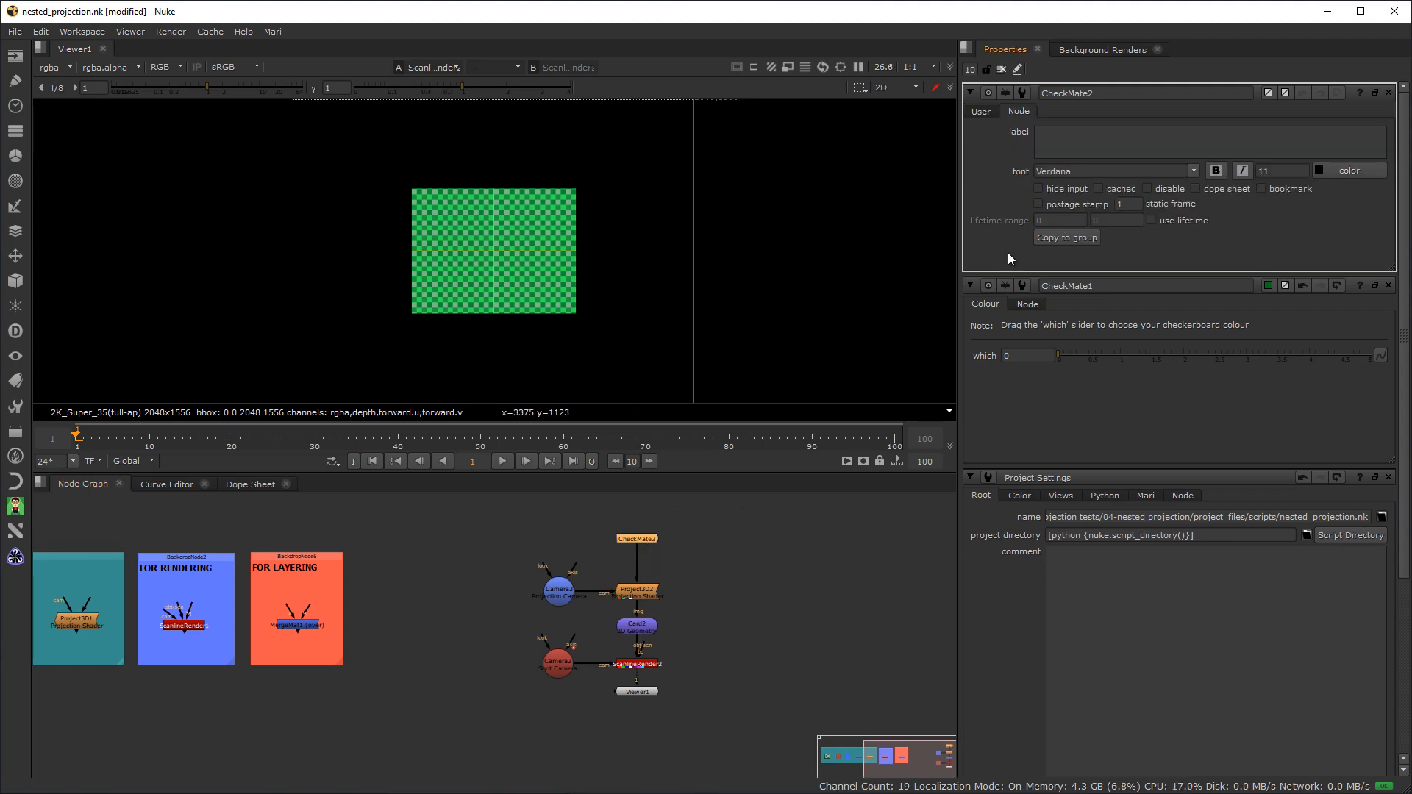
left_click(1037, 205)
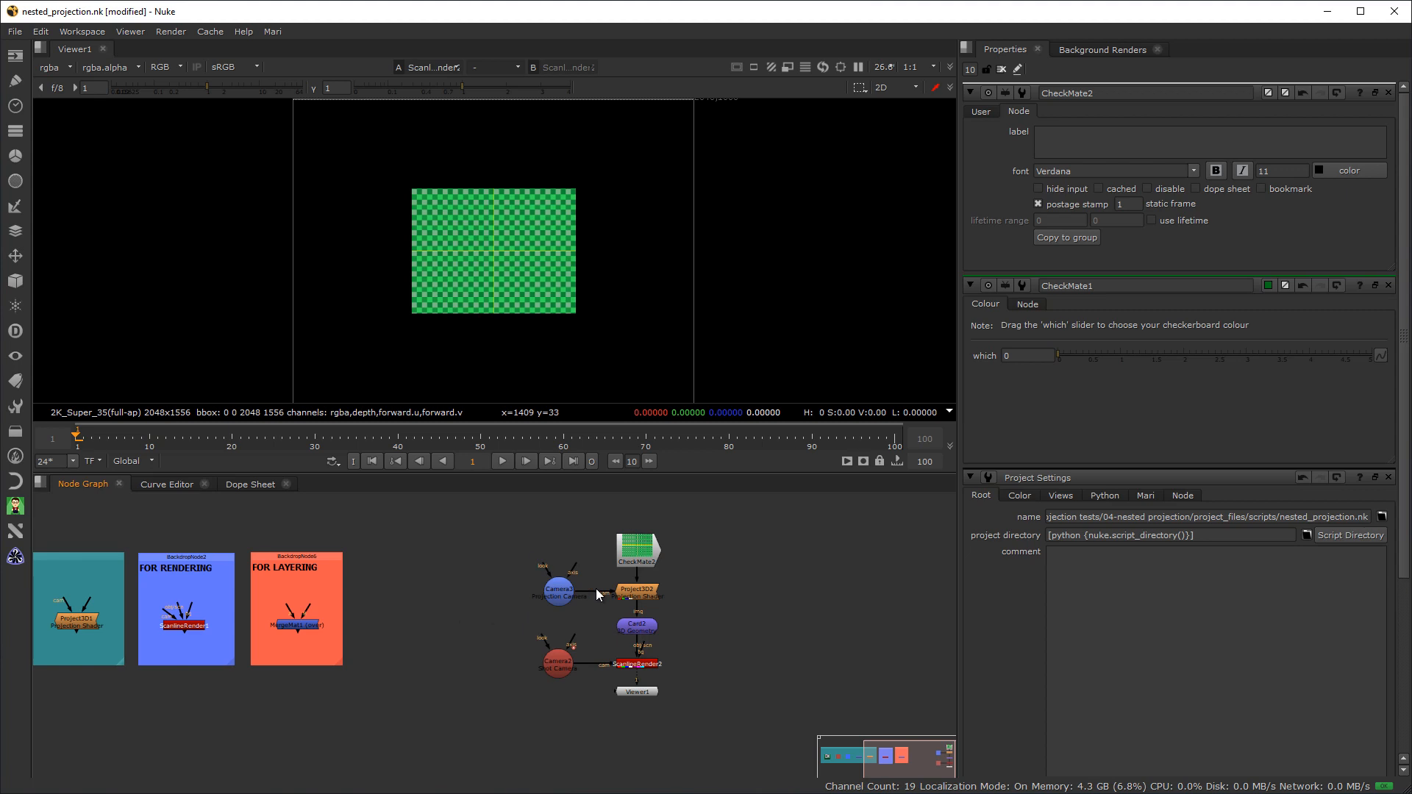
Switch the viewer to 3D and inspect the cameras and the projected card from an angle
left_click(890, 86)
left_click(894, 112)
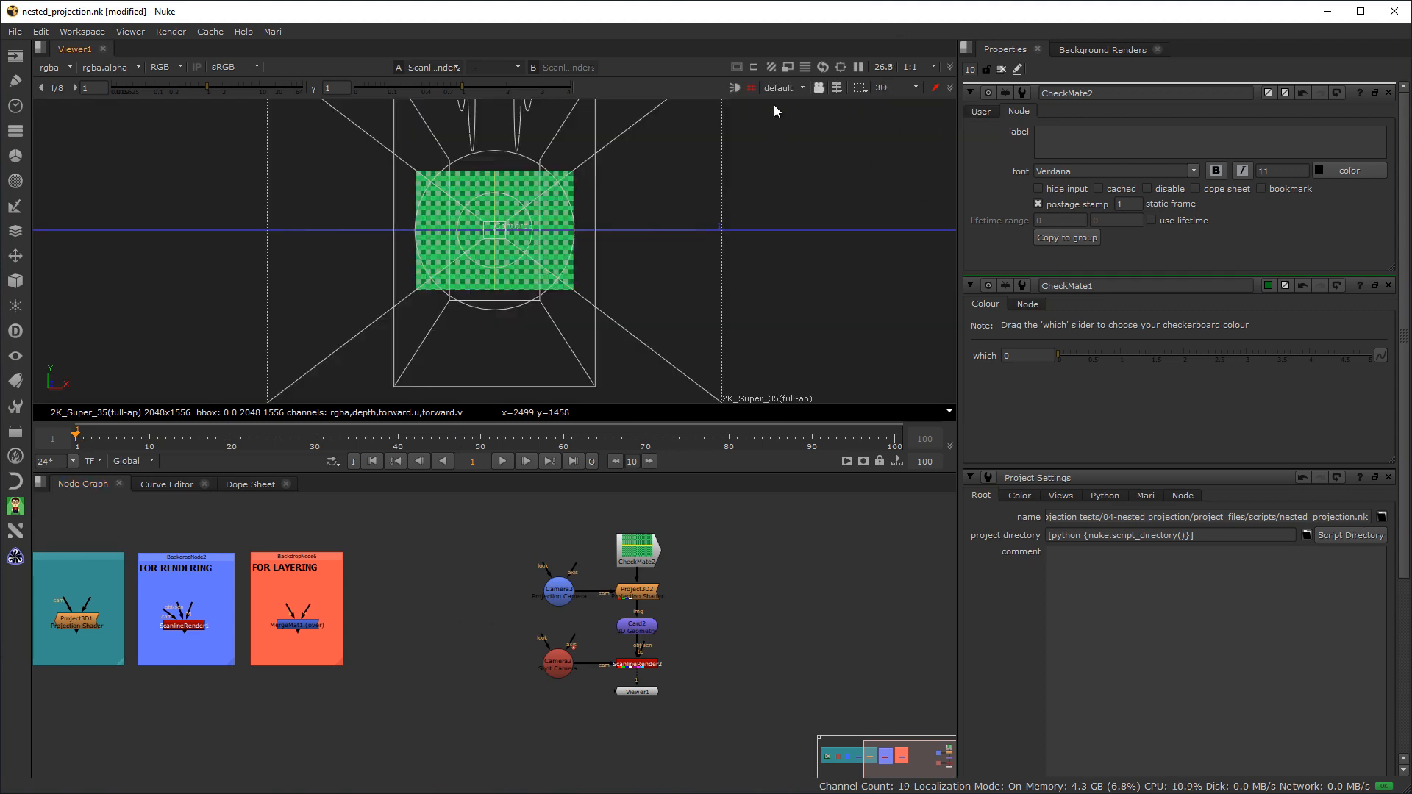
left_click_drag(851, 322, 493, 351, "ctrl")
scroll(491, 346, "down", 5)
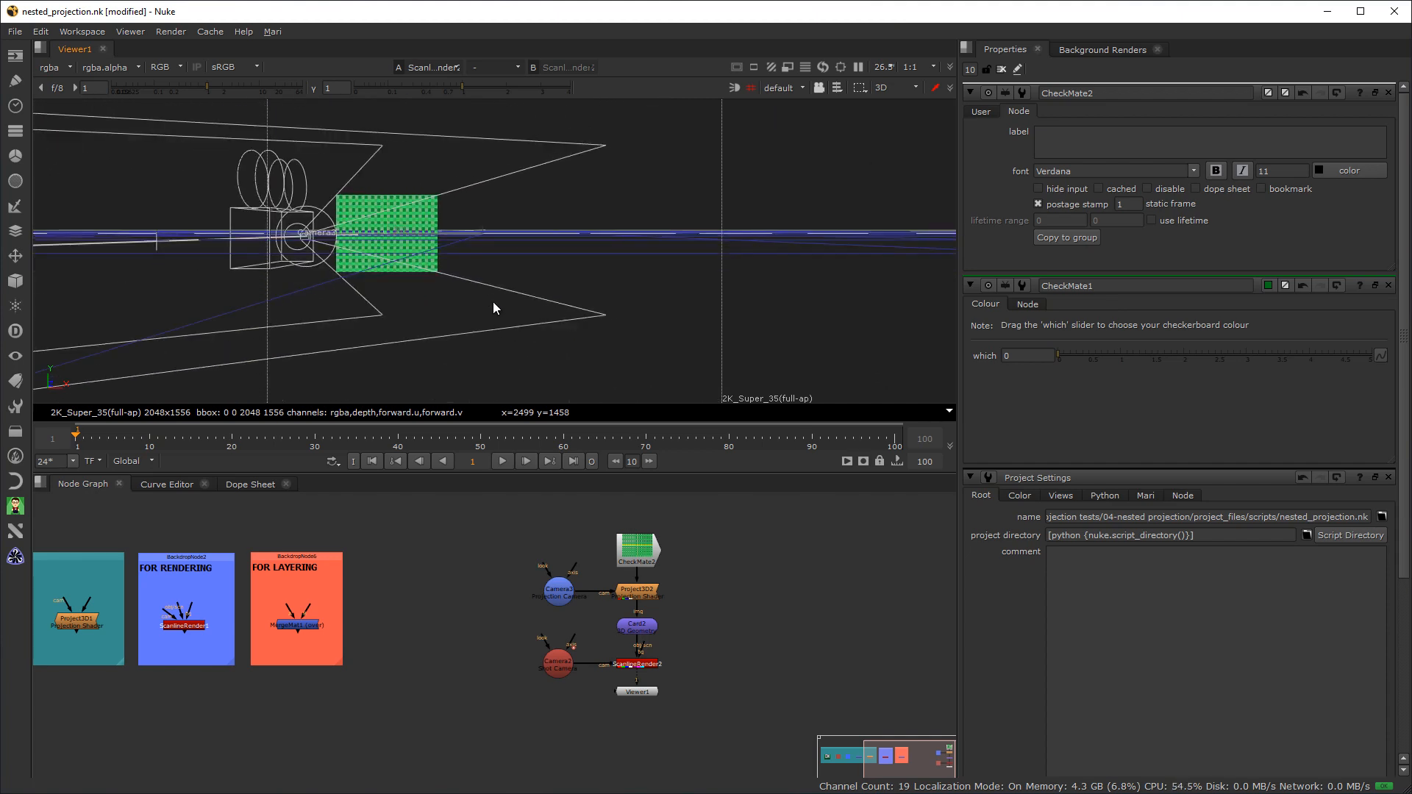
Scrub the timeline between frames 1 and 100 and compare the shot camera's move with the selected projection camera in the 3D view
left_click_drag(637, 341, 645, 343)
middle_click_drag(517, 341, 487, 415, "alt")
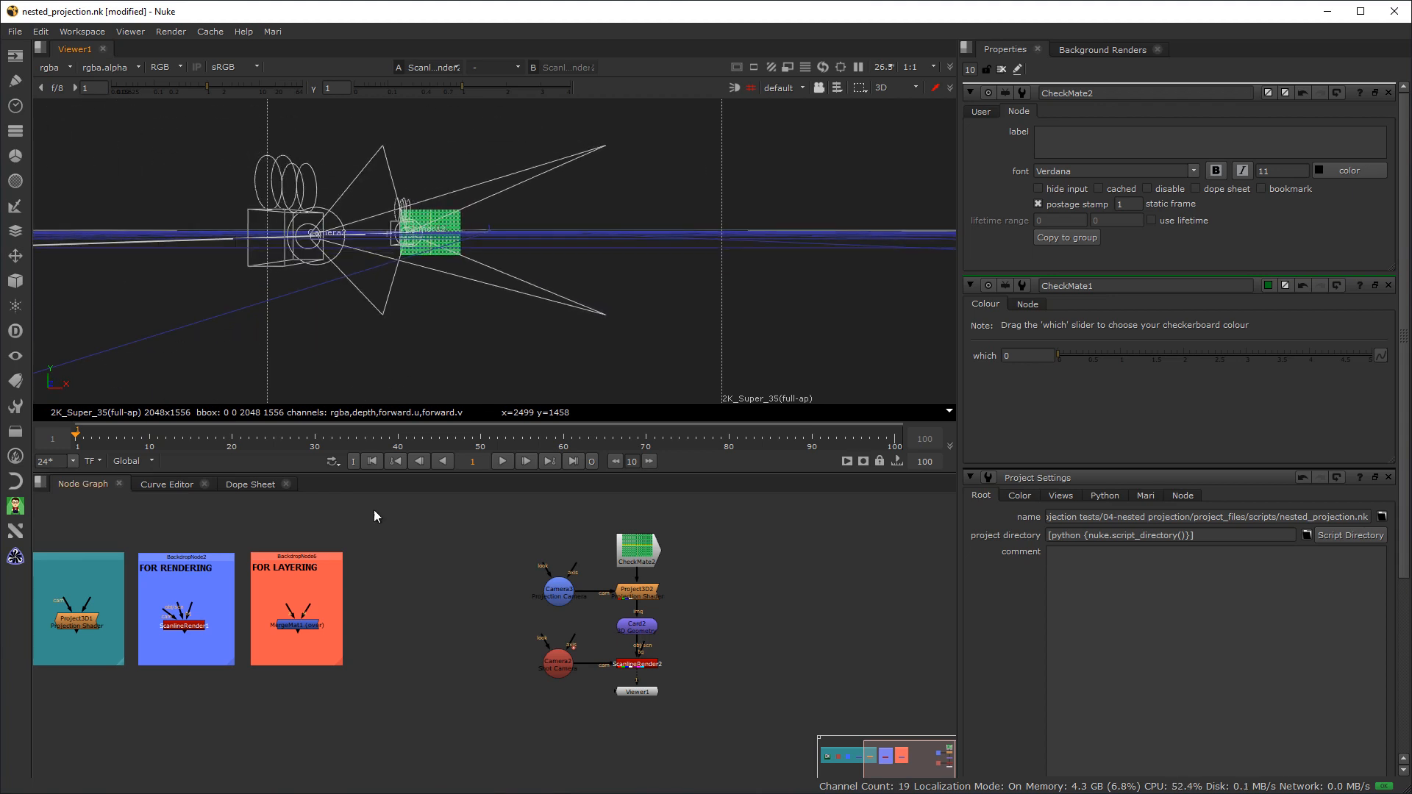
left_click_drag(411, 441, 11, 518)
left_click_drag(773, 245, 607, 264, "ctrl")
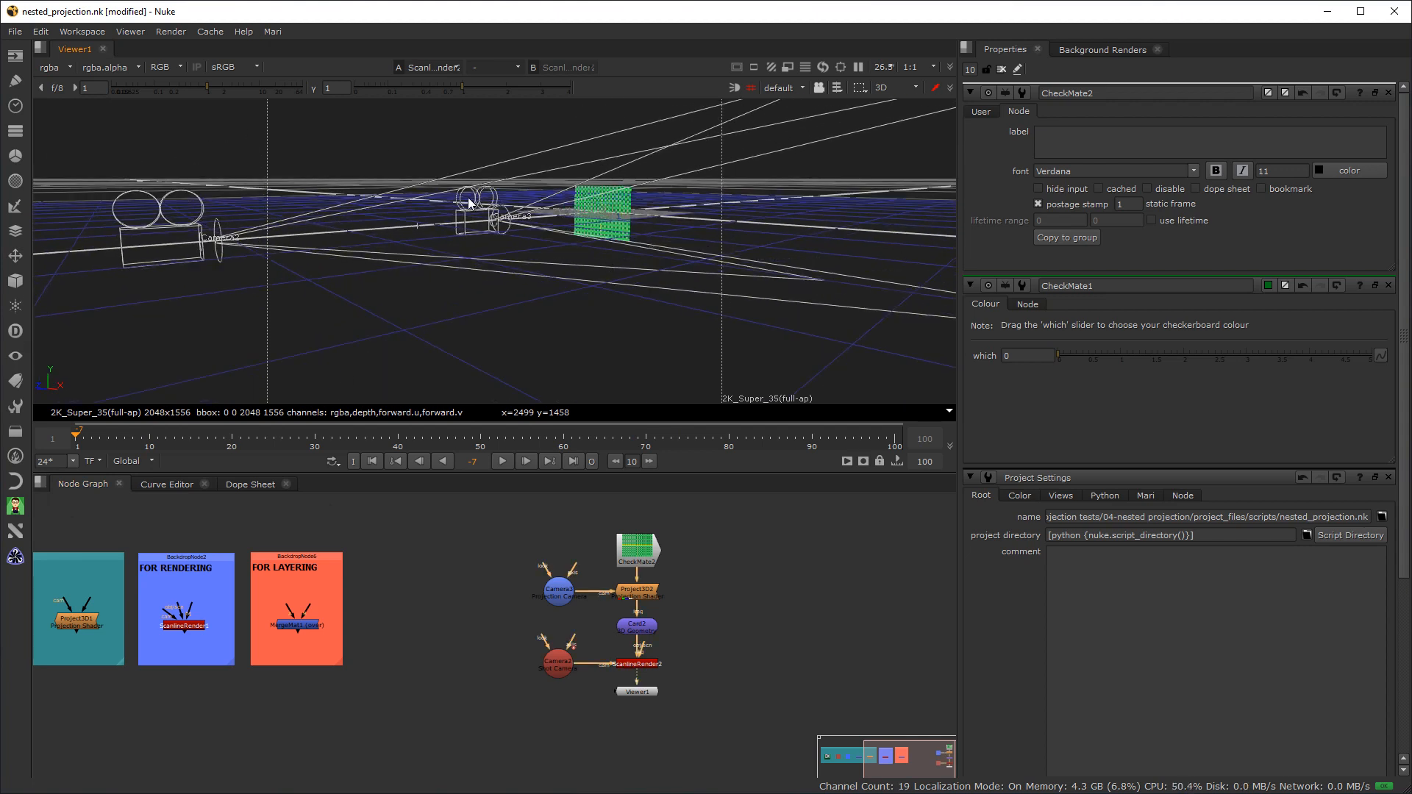
double_click(563, 599)
left_click_drag(176, 435, 650, 431)
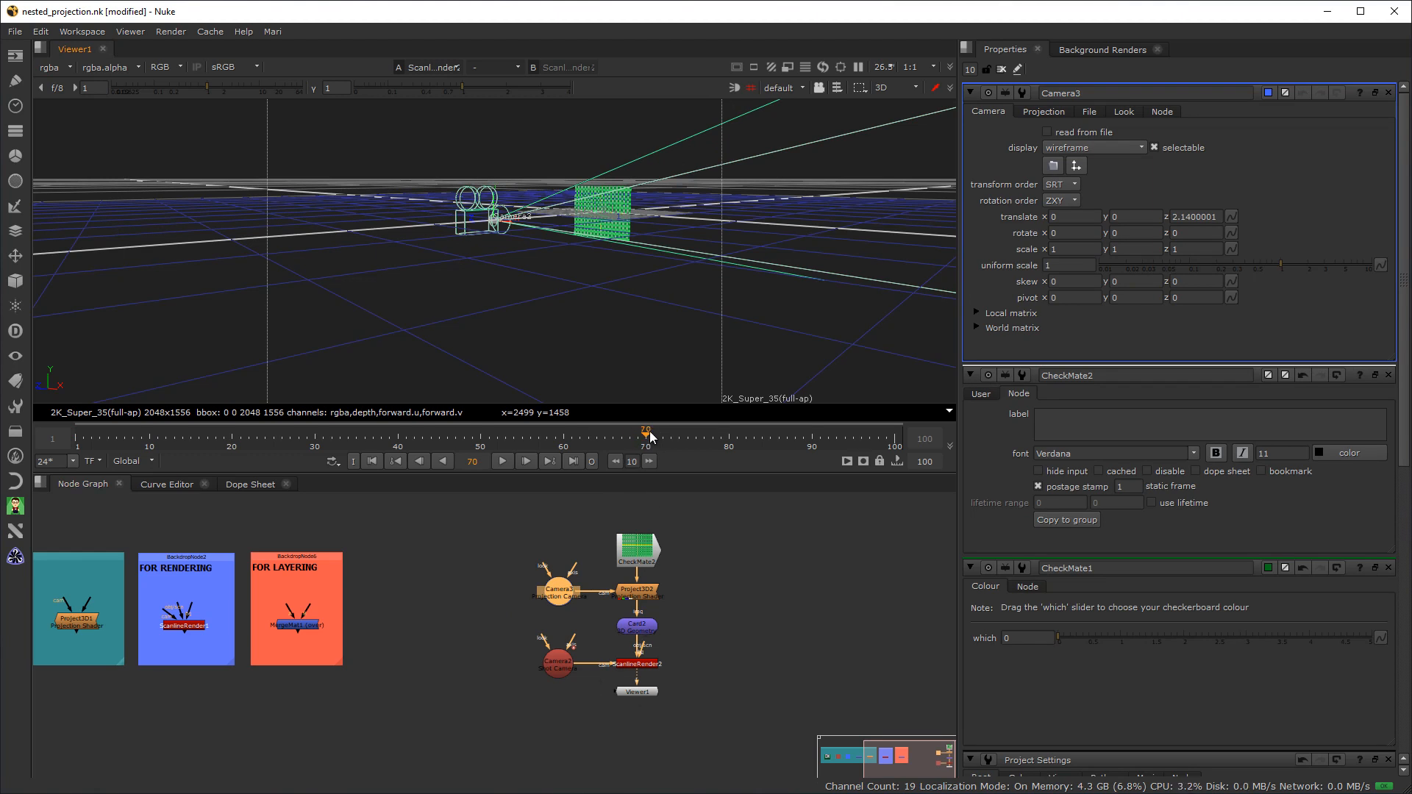
left_click(614, 447)
left_click_drag(613, 448, 697, 449)
left_click_drag(513, 439, 897, 441)
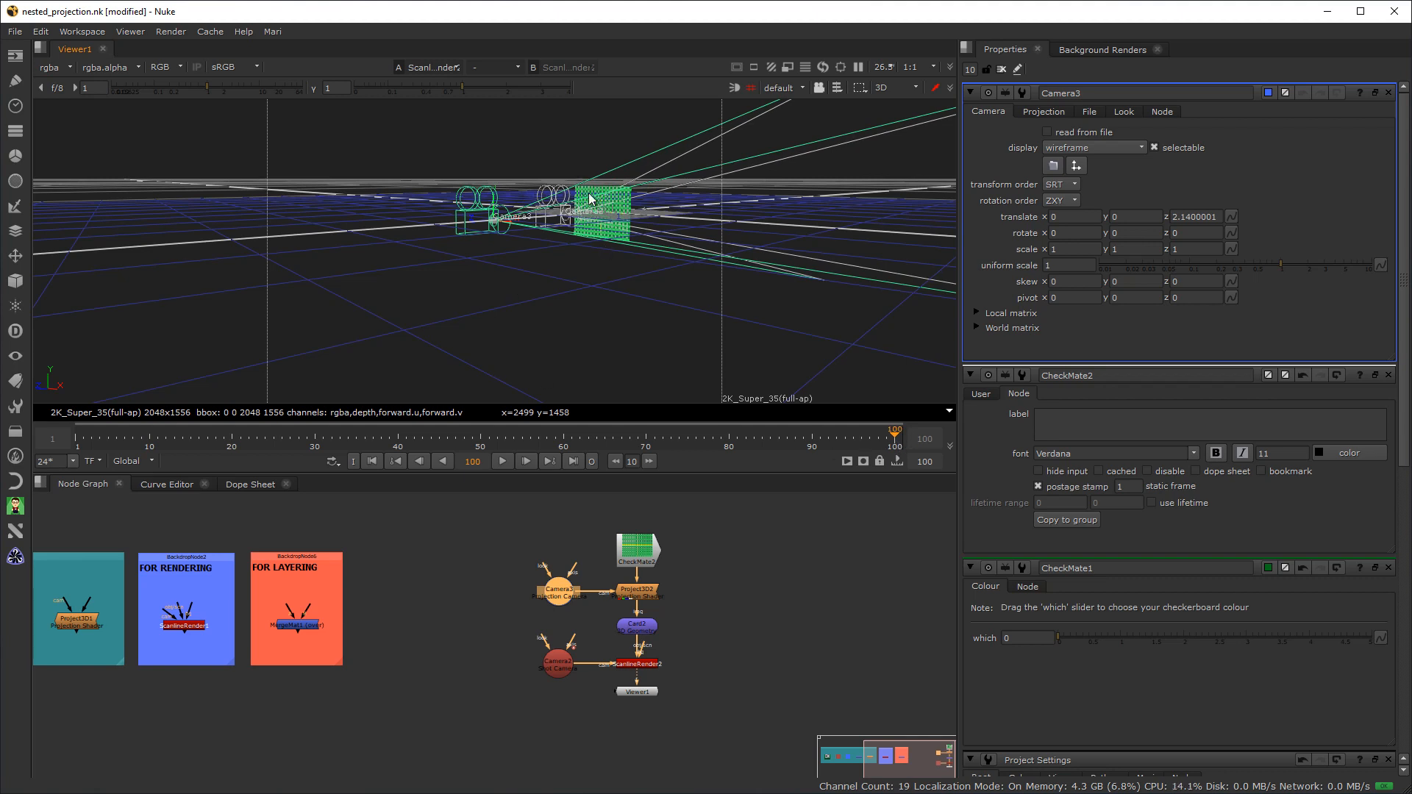
left_click_drag(892, 432, 52, 509)
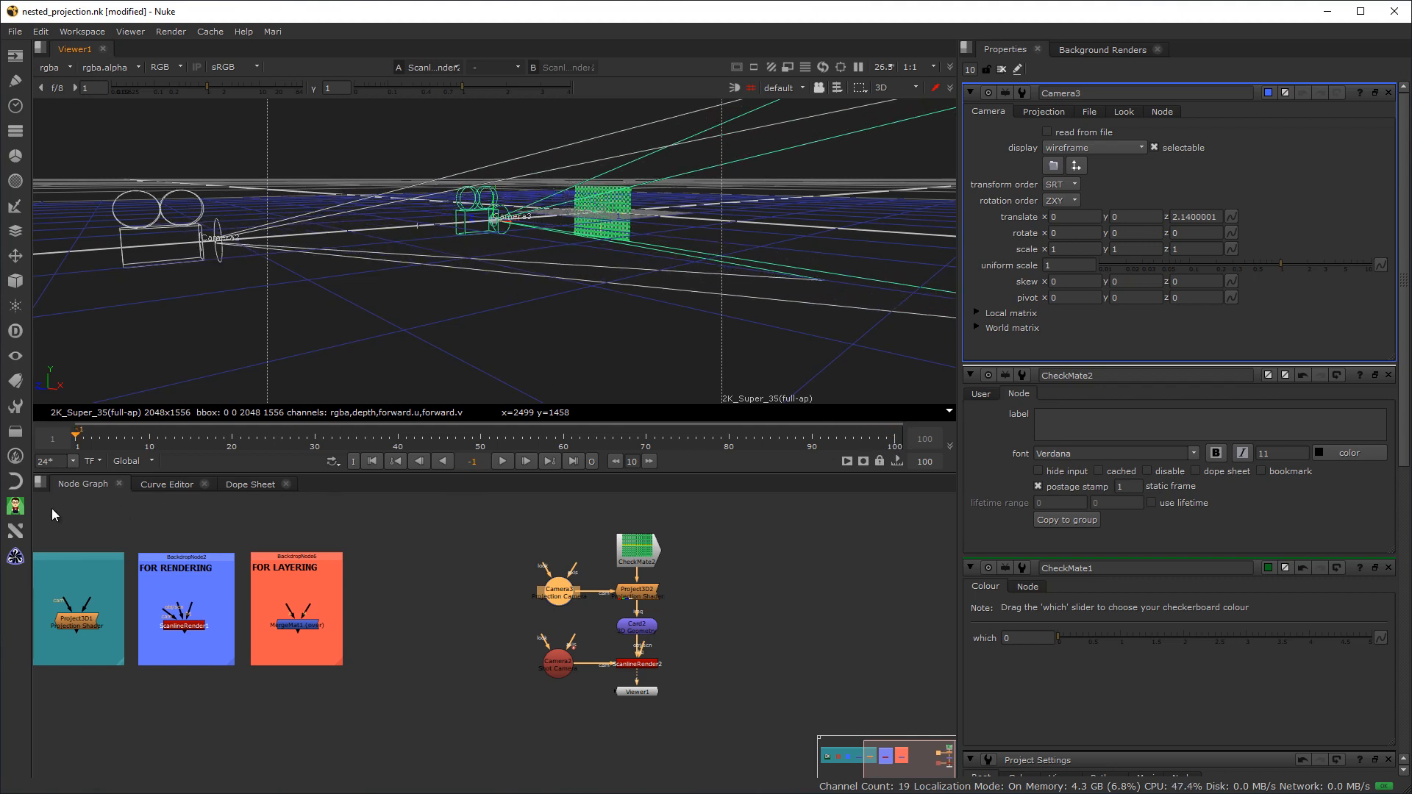
Delete the projection camera connected to the Project3D shader
left_click(169, 225)
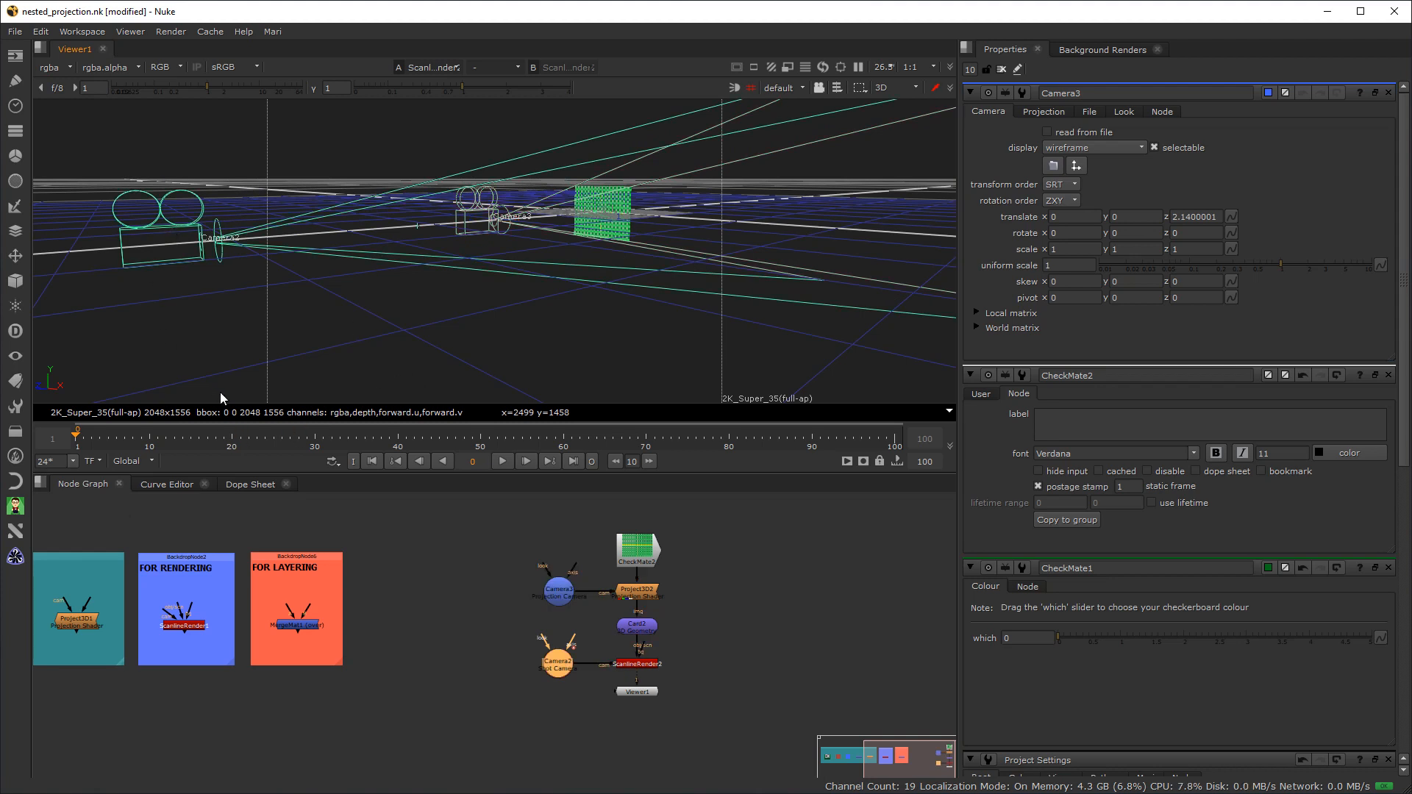
left_click(494, 555)
left_click(563, 597)
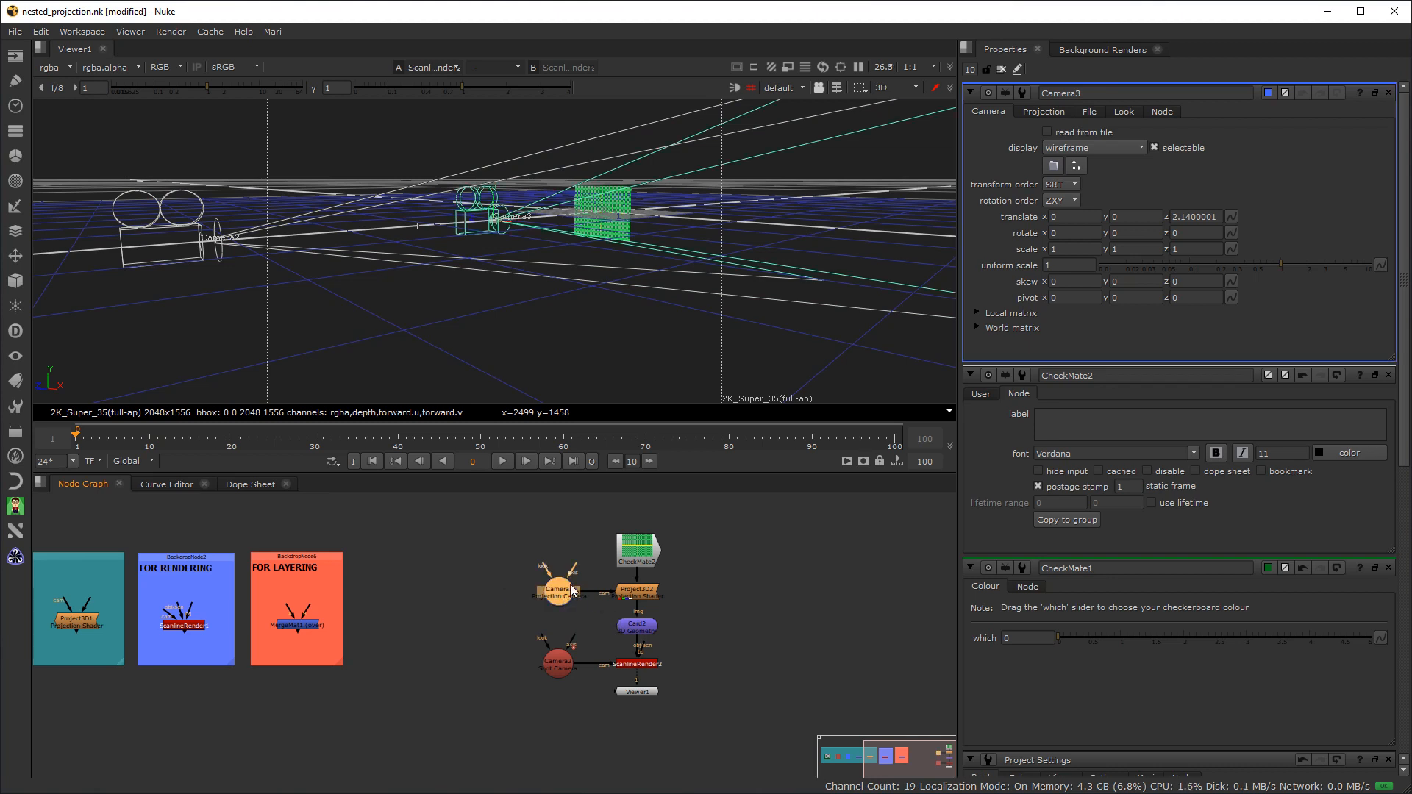
key("Delete")
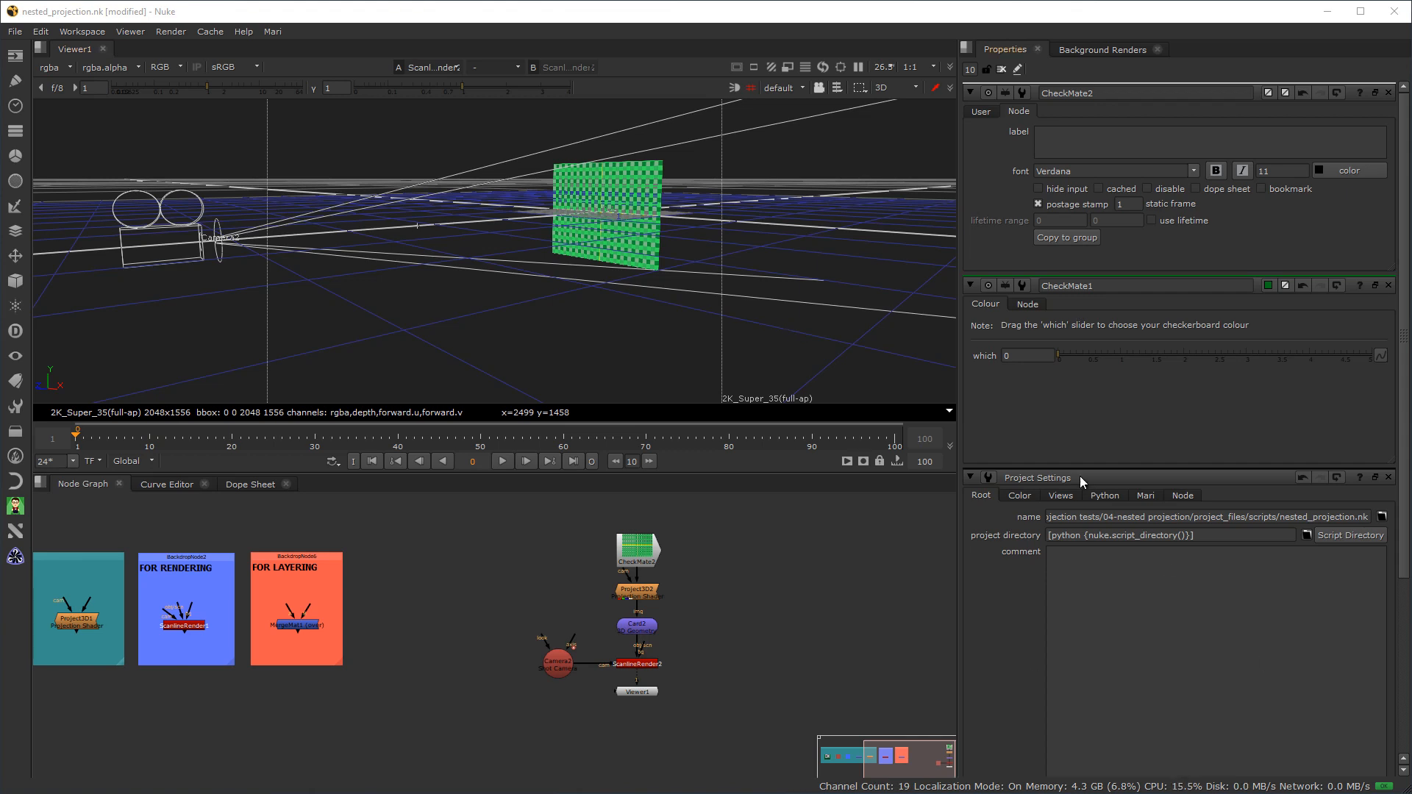
Close all open node properties and open the Project Settings to check the full size format
left_click(1001, 70)
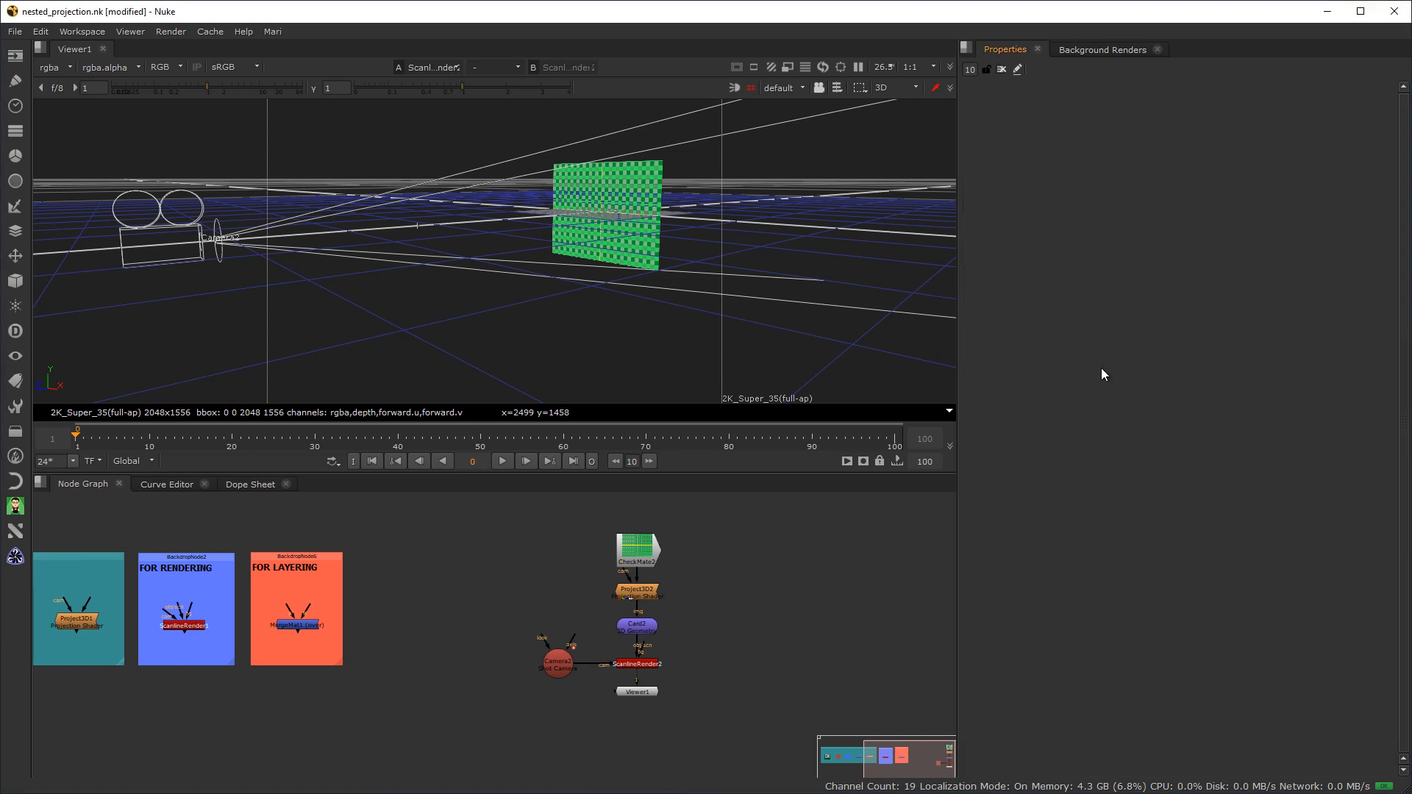
key("s")
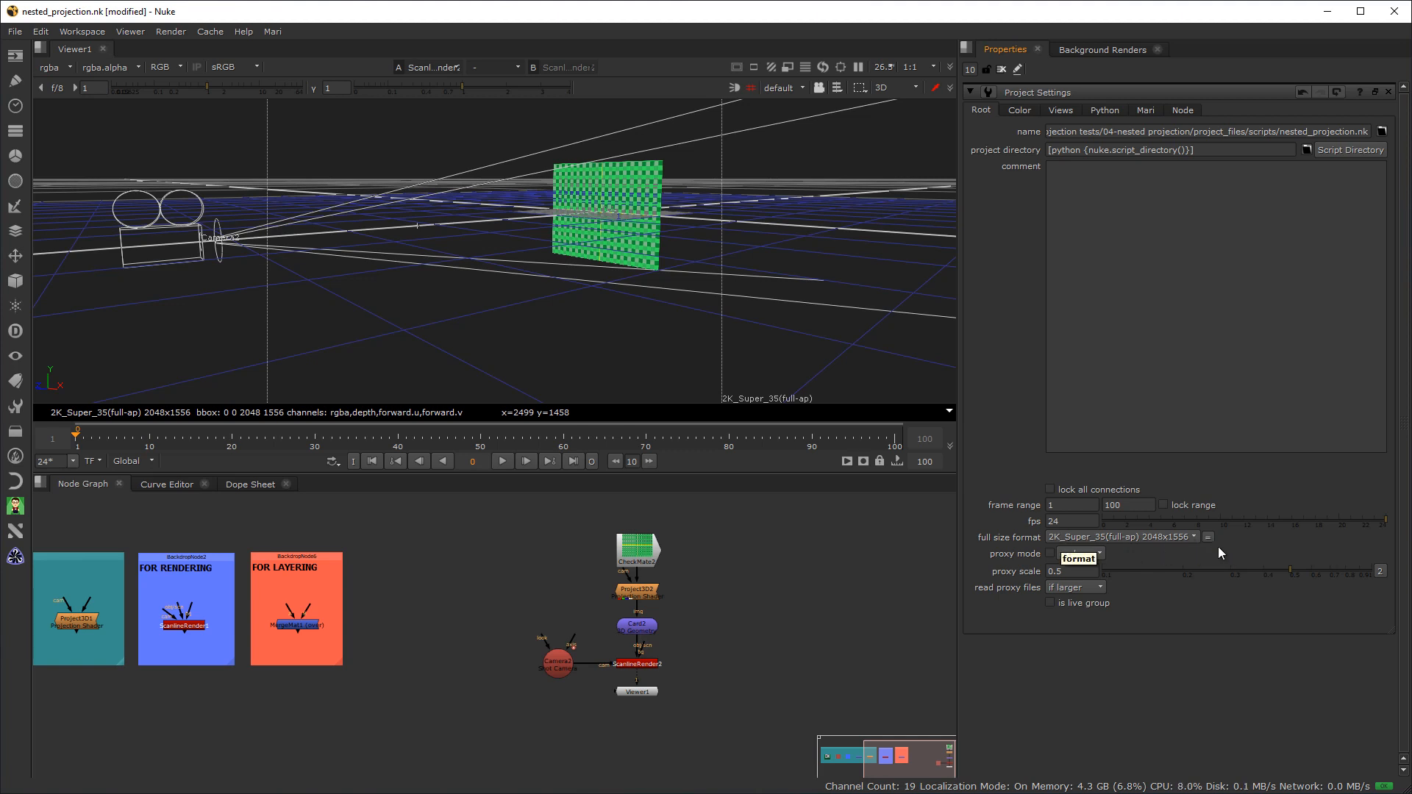
left_click_drag(704, 709, 564, 633)
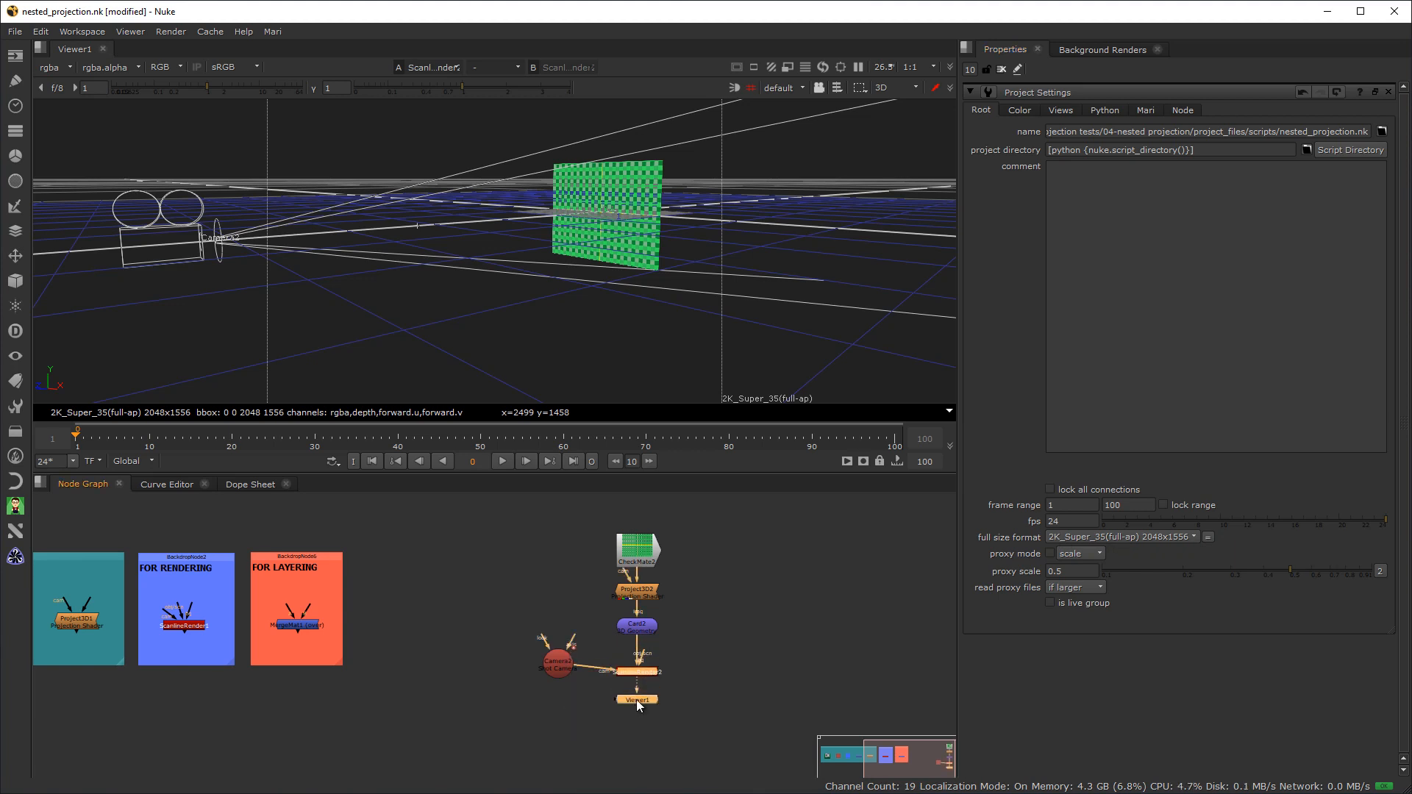
left_click(575, 732)
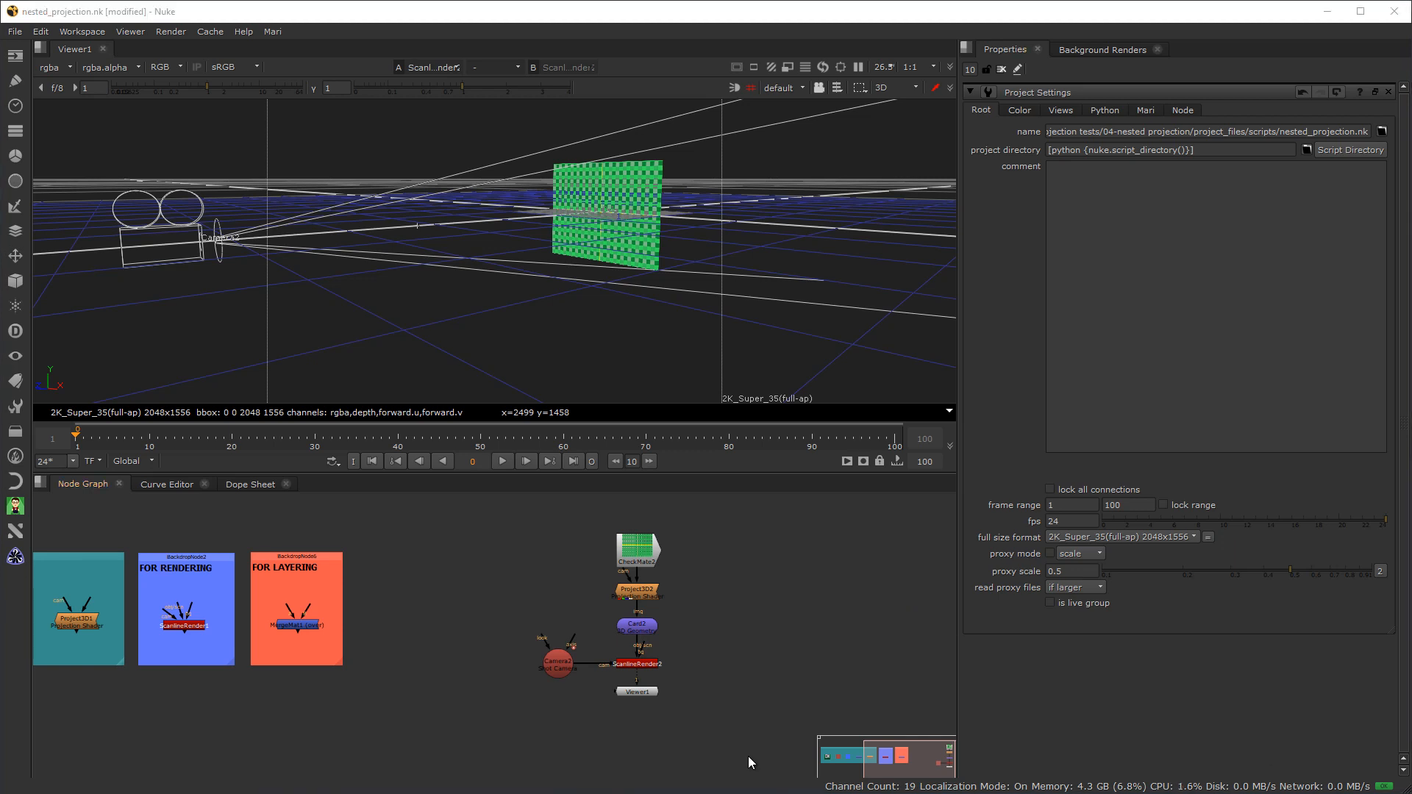
Add a Reformat node and insert it between the CheckMate node and the Project3D shader, moving CheckMate up to make room
right_click(505, 540)
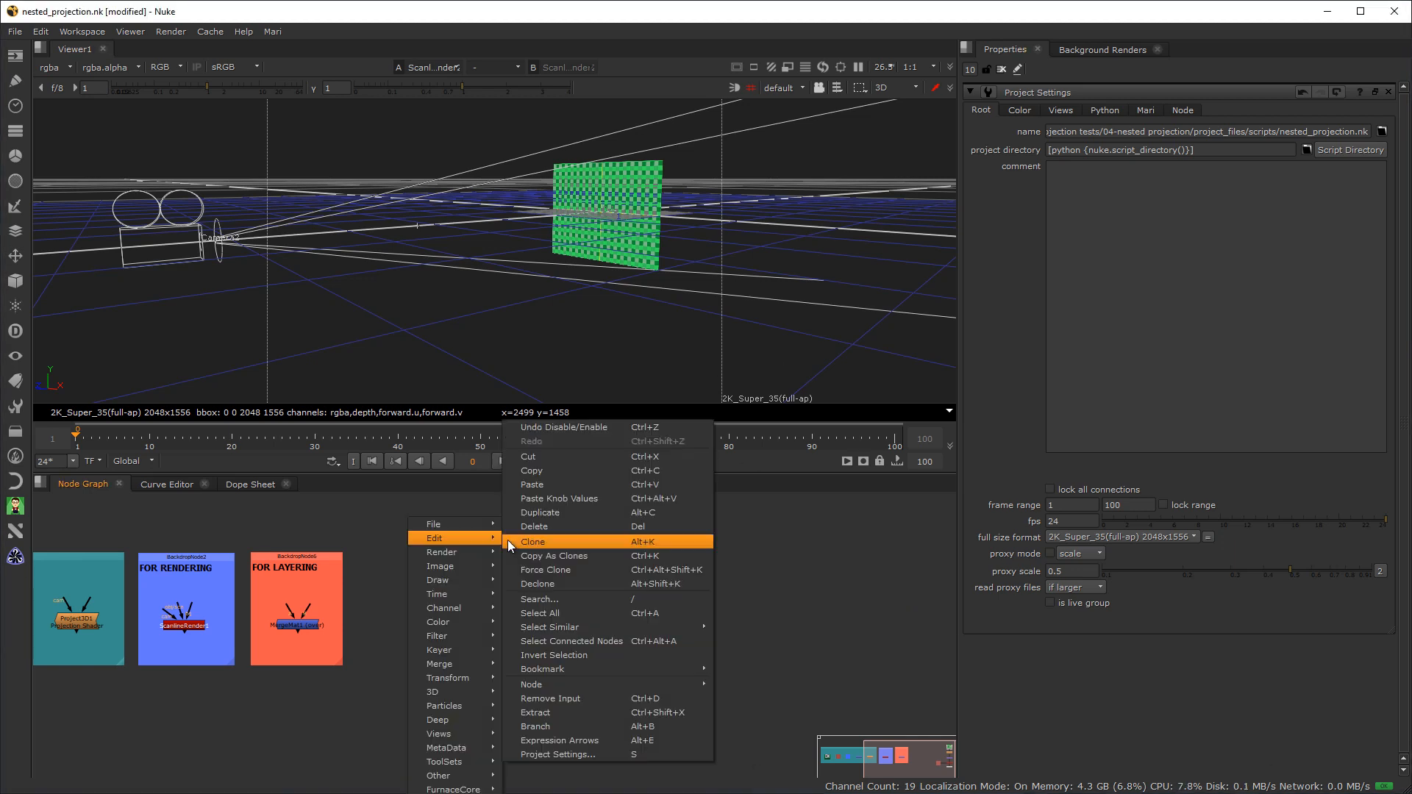
left_click(330, 523)
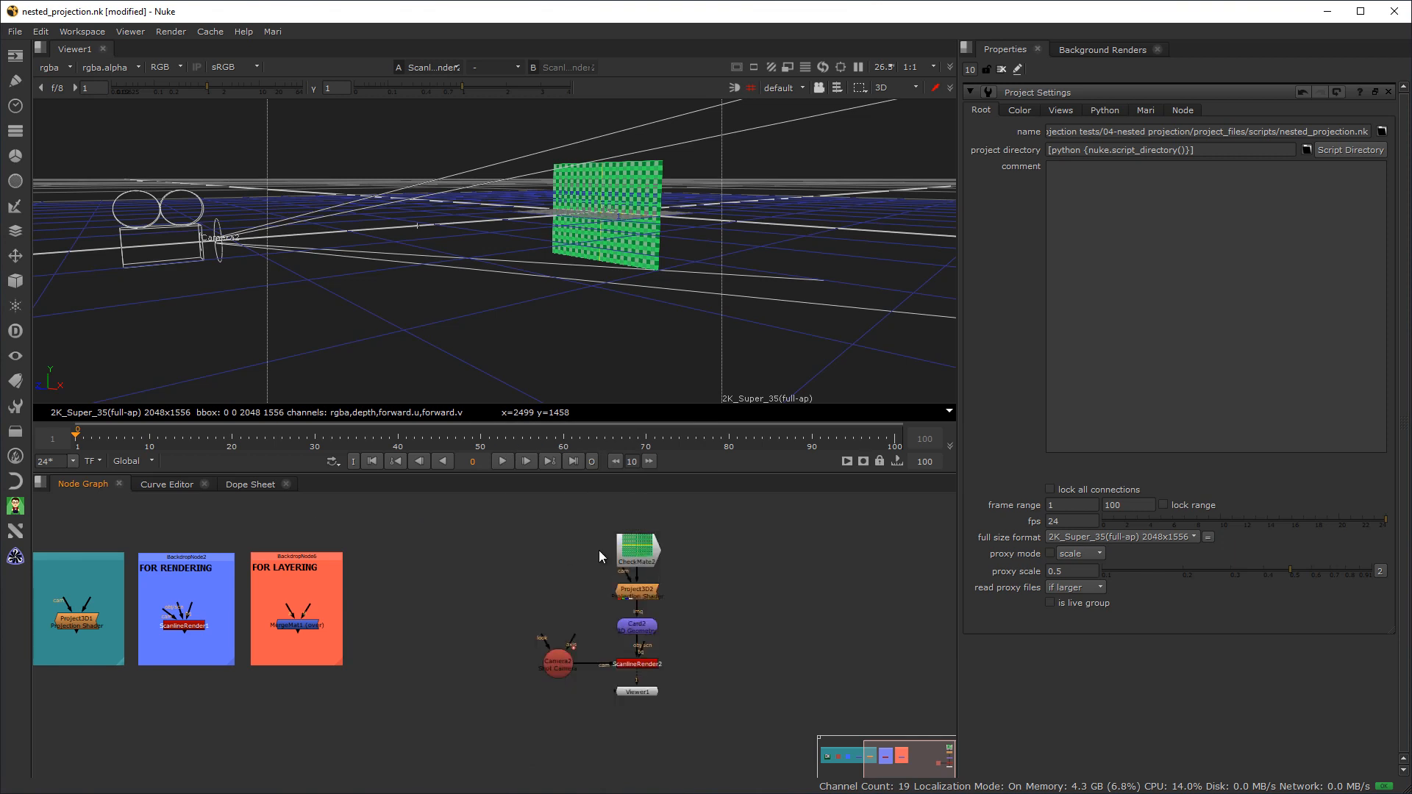
key("Tab")
type("rer")
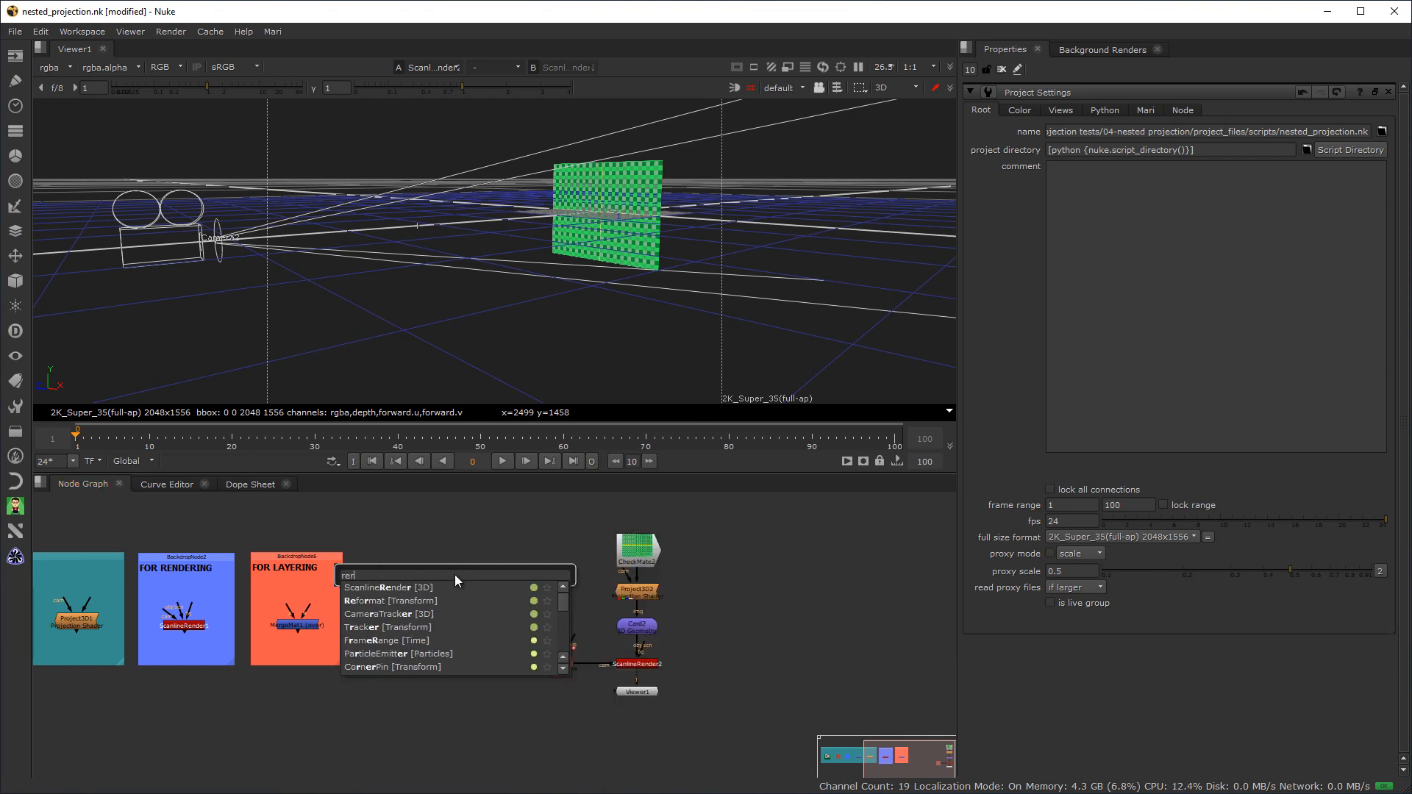
key("BackSpace")
type("format [Transform")
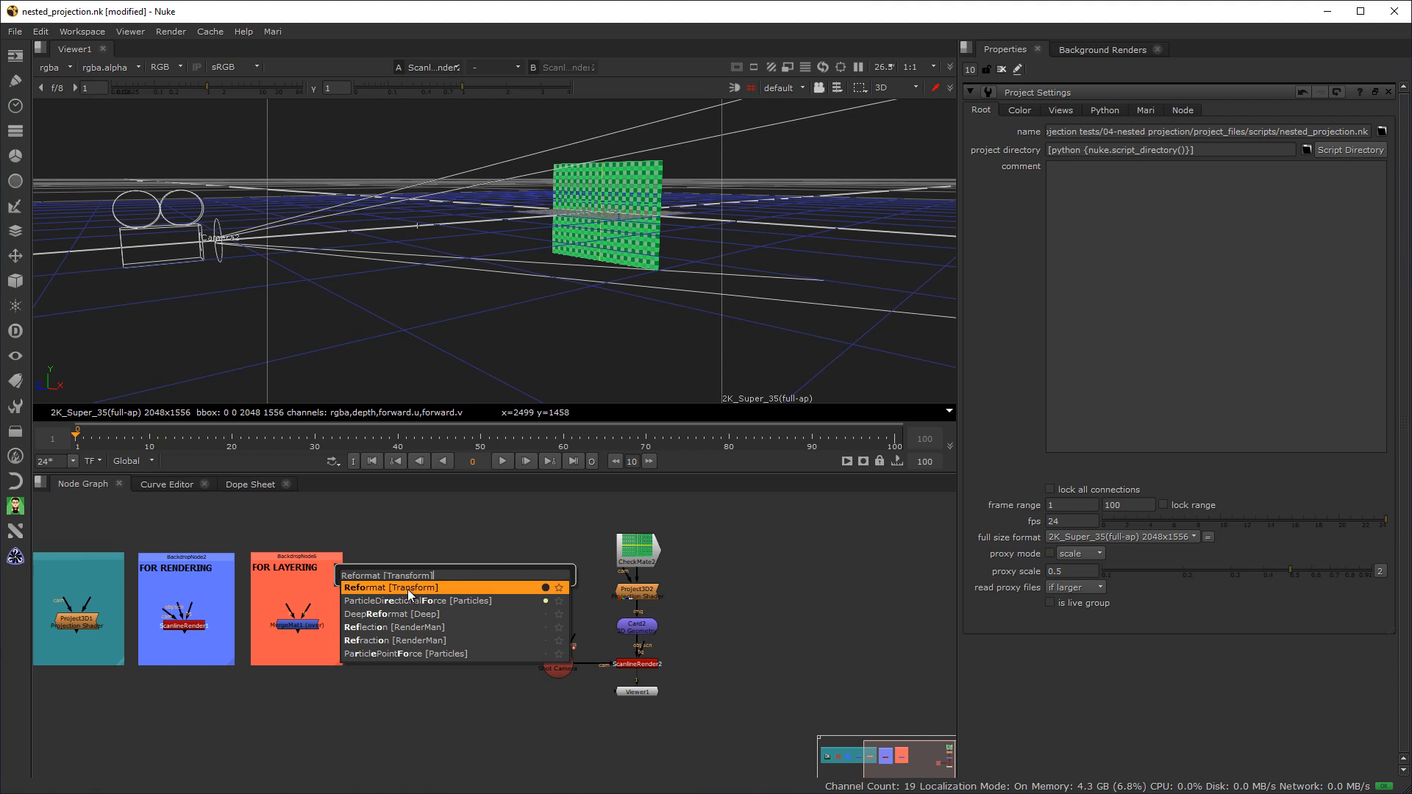
left_click(407, 589)
left_click_drag(642, 563, 642, 527)
left_click_drag(402, 548, 636, 551)
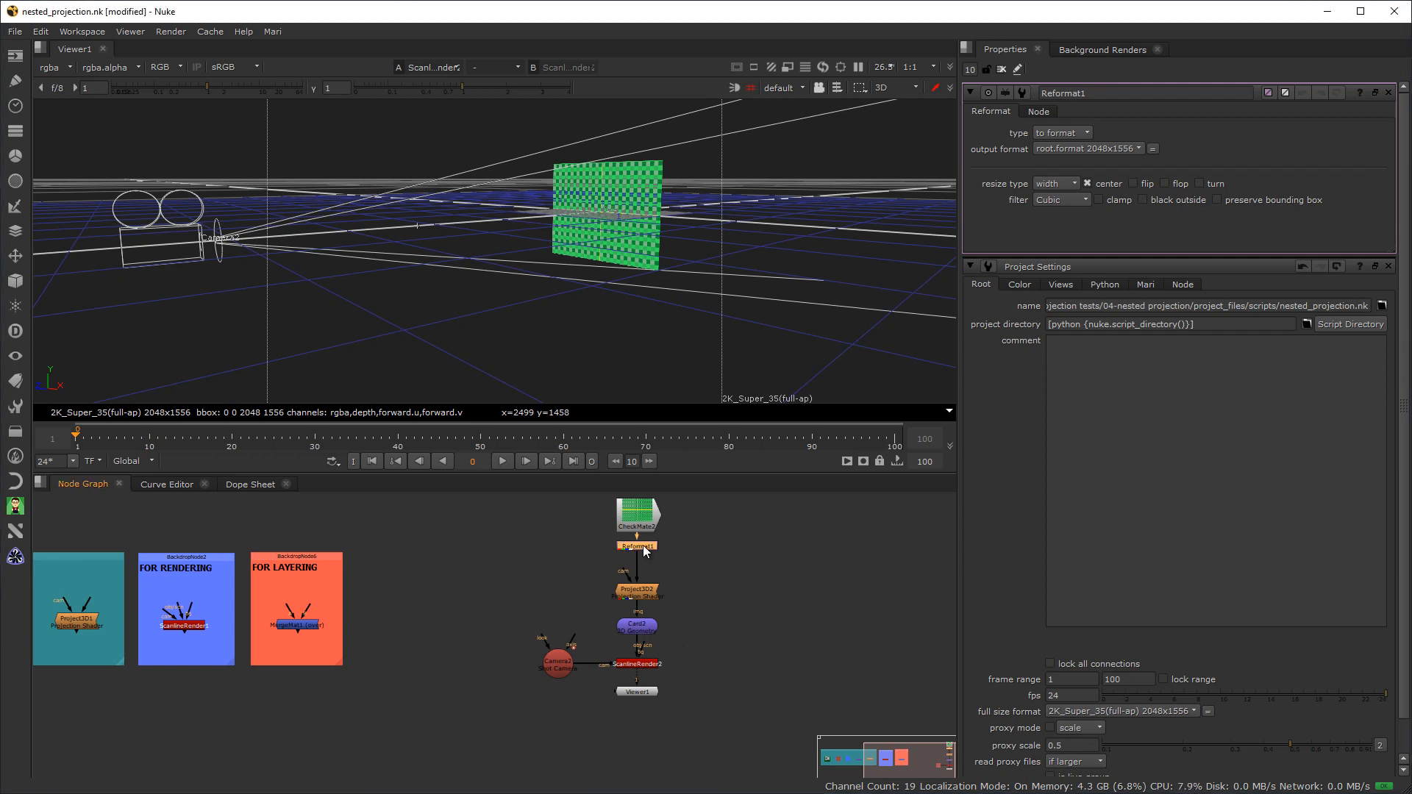
Create a new output format named DoubleRes for the Reformat node, doubling the file size to 4096 x 3112
left_click(1097, 147)
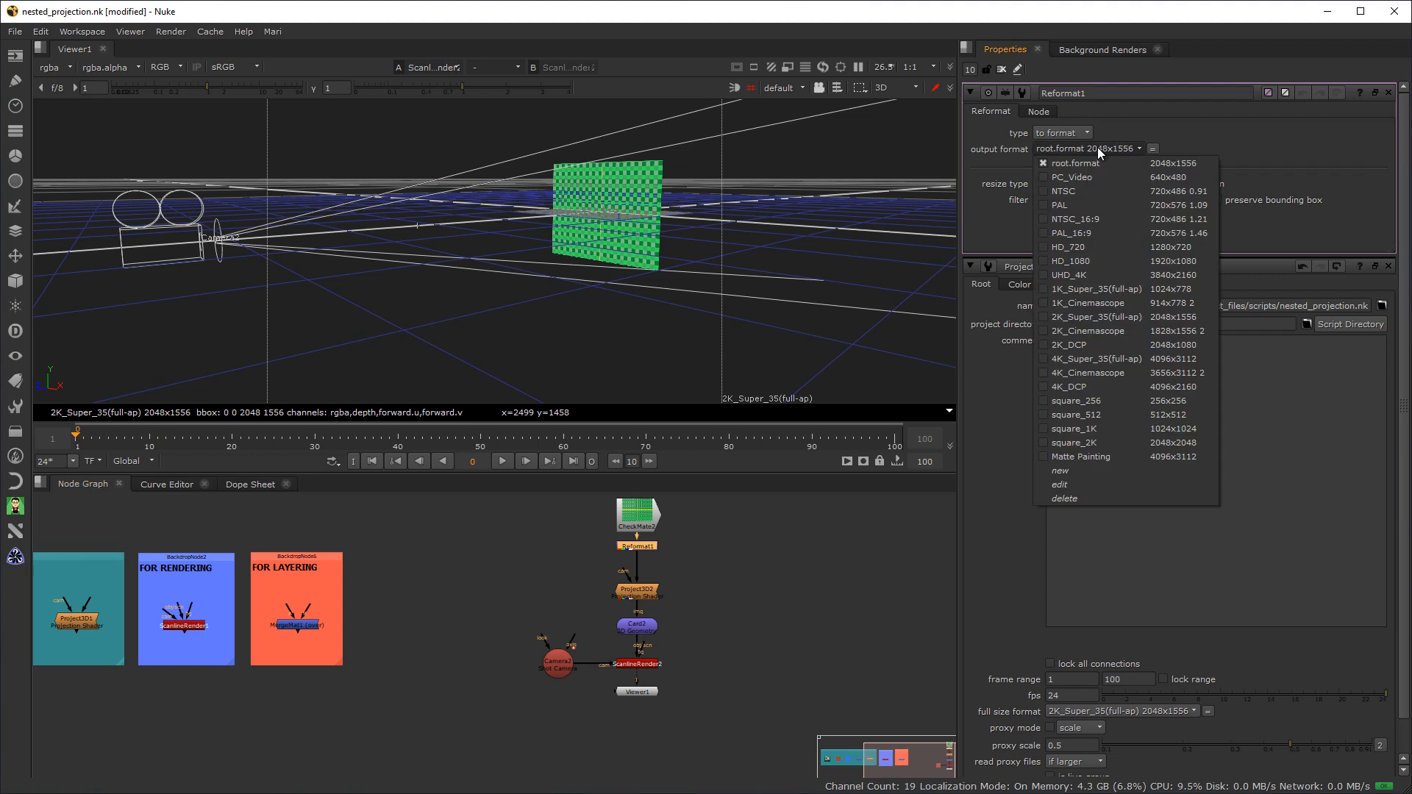
left_click(1091, 471)
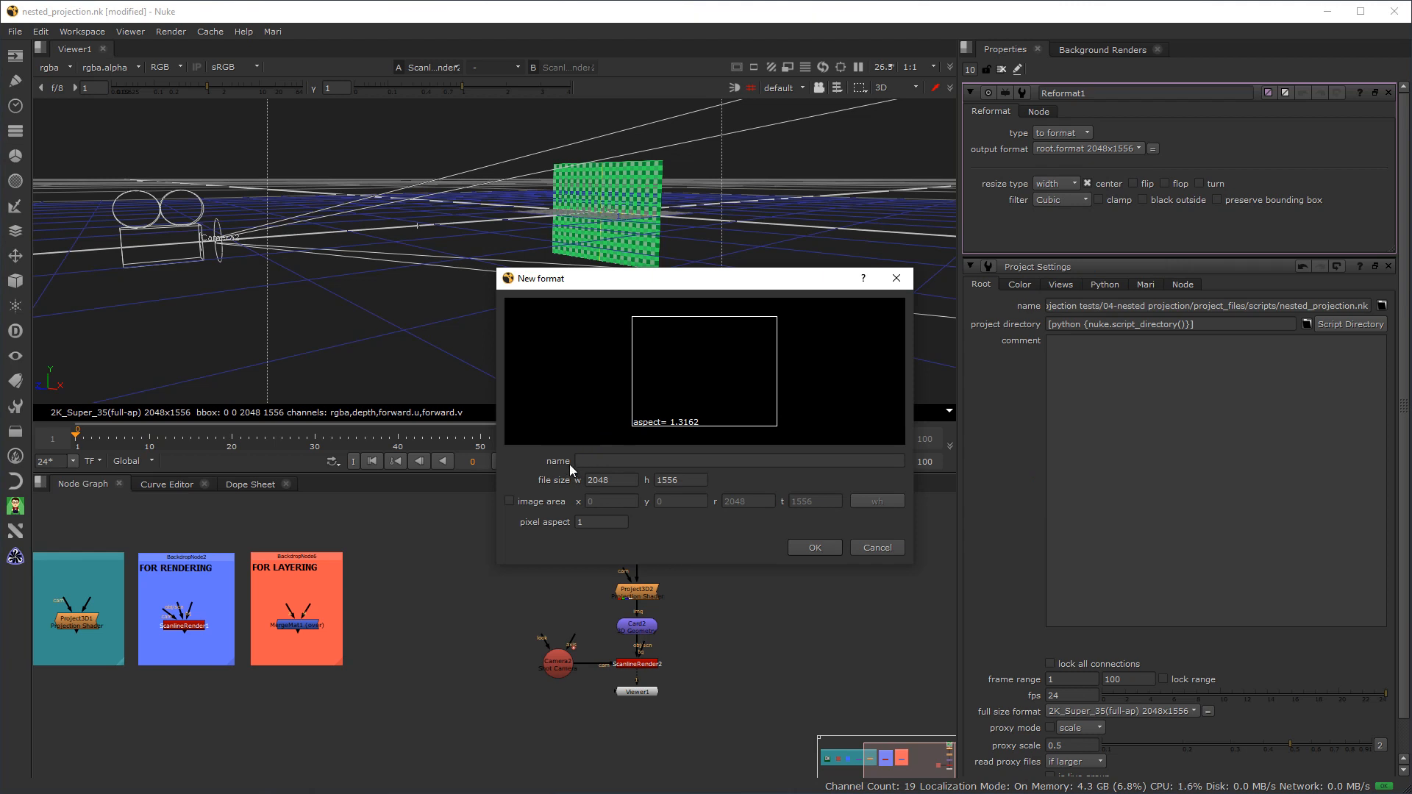
left_click(595, 461)
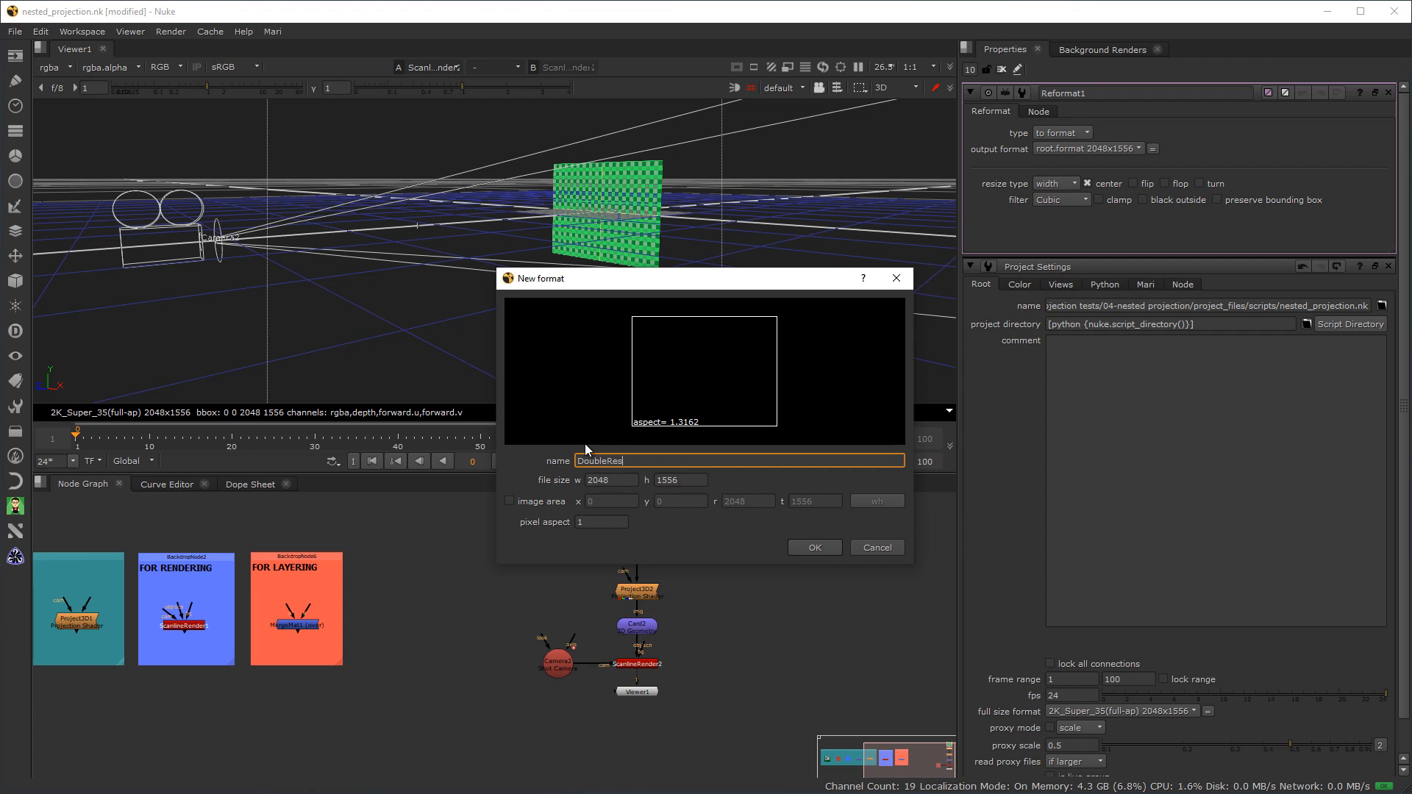
left_click(612, 480)
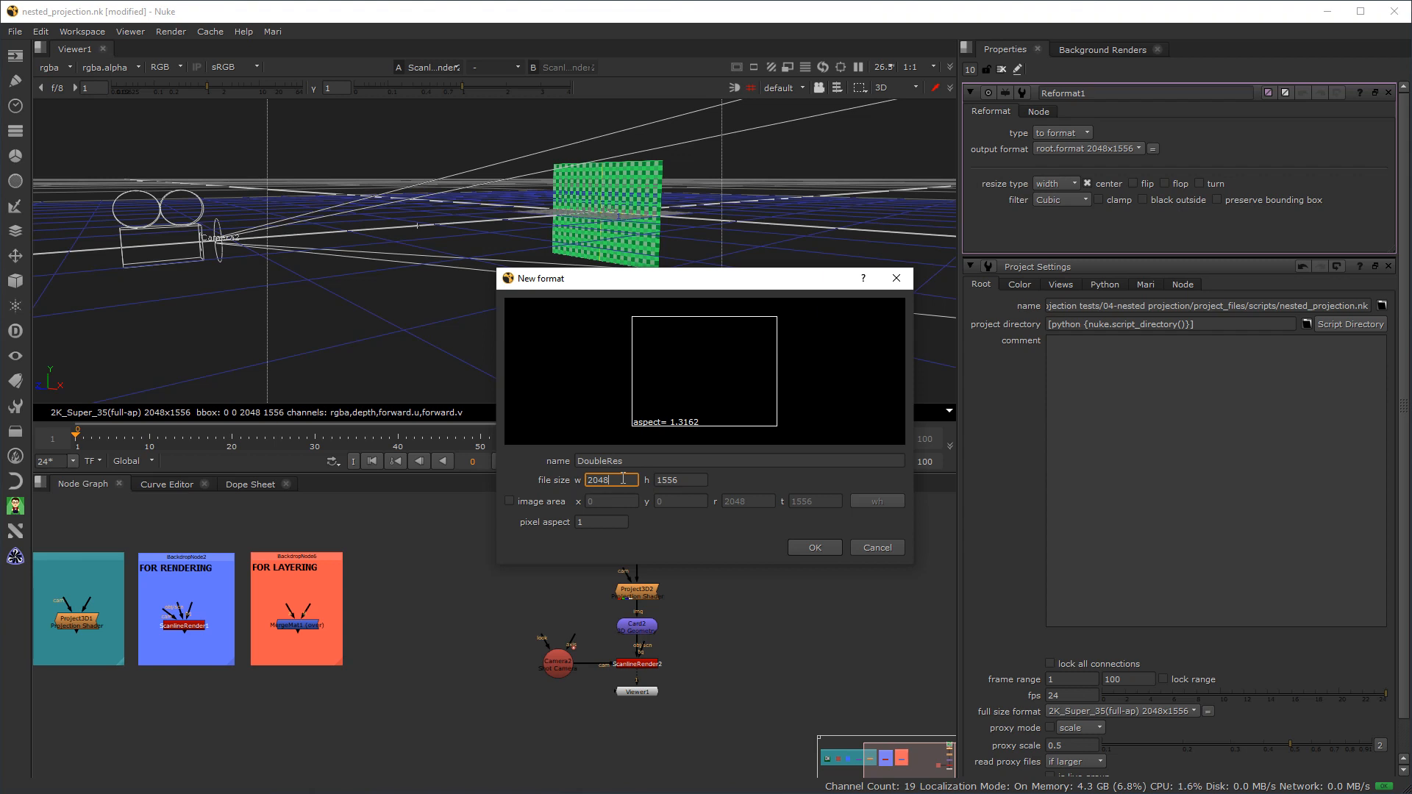
type("*2")
left_click(689, 478)
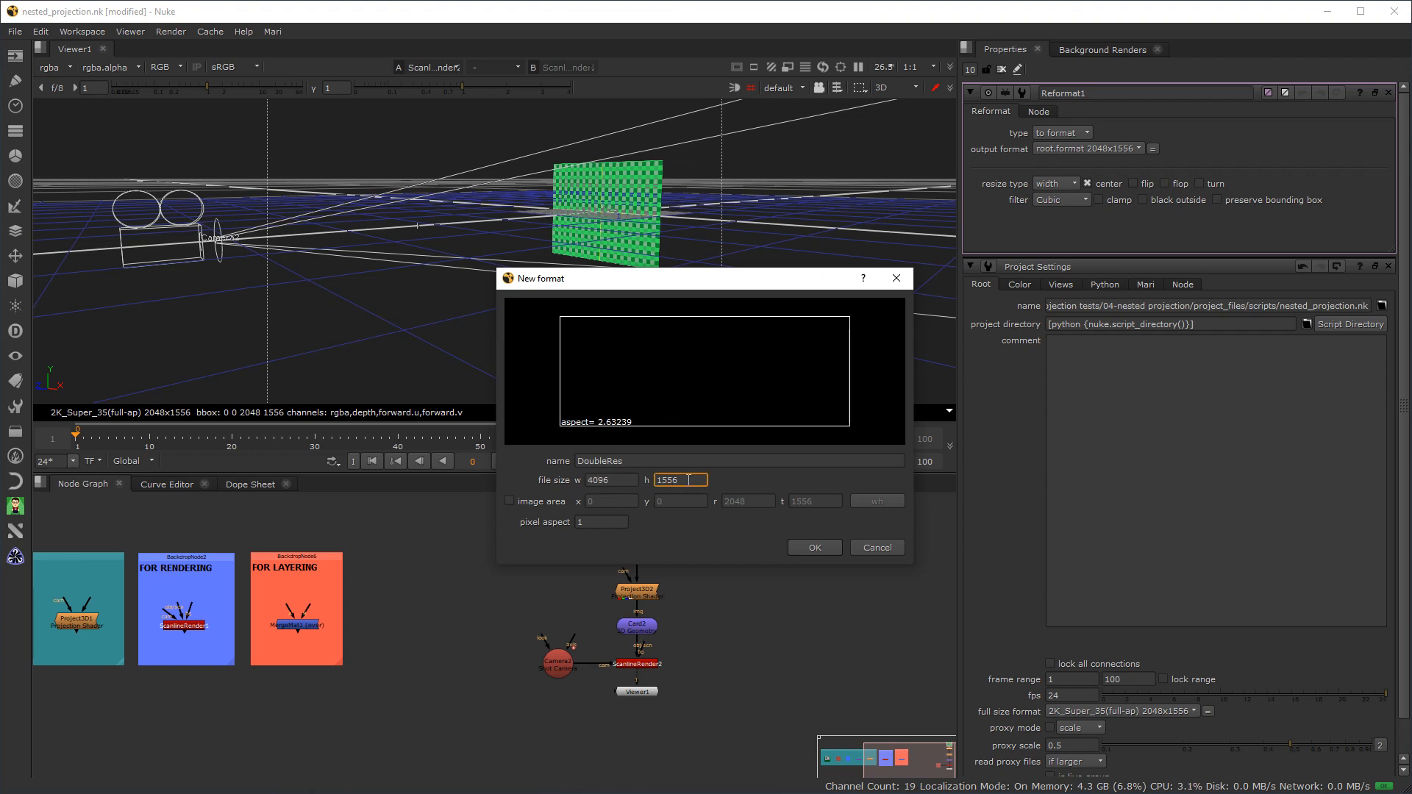
type("*2")
key("Return")
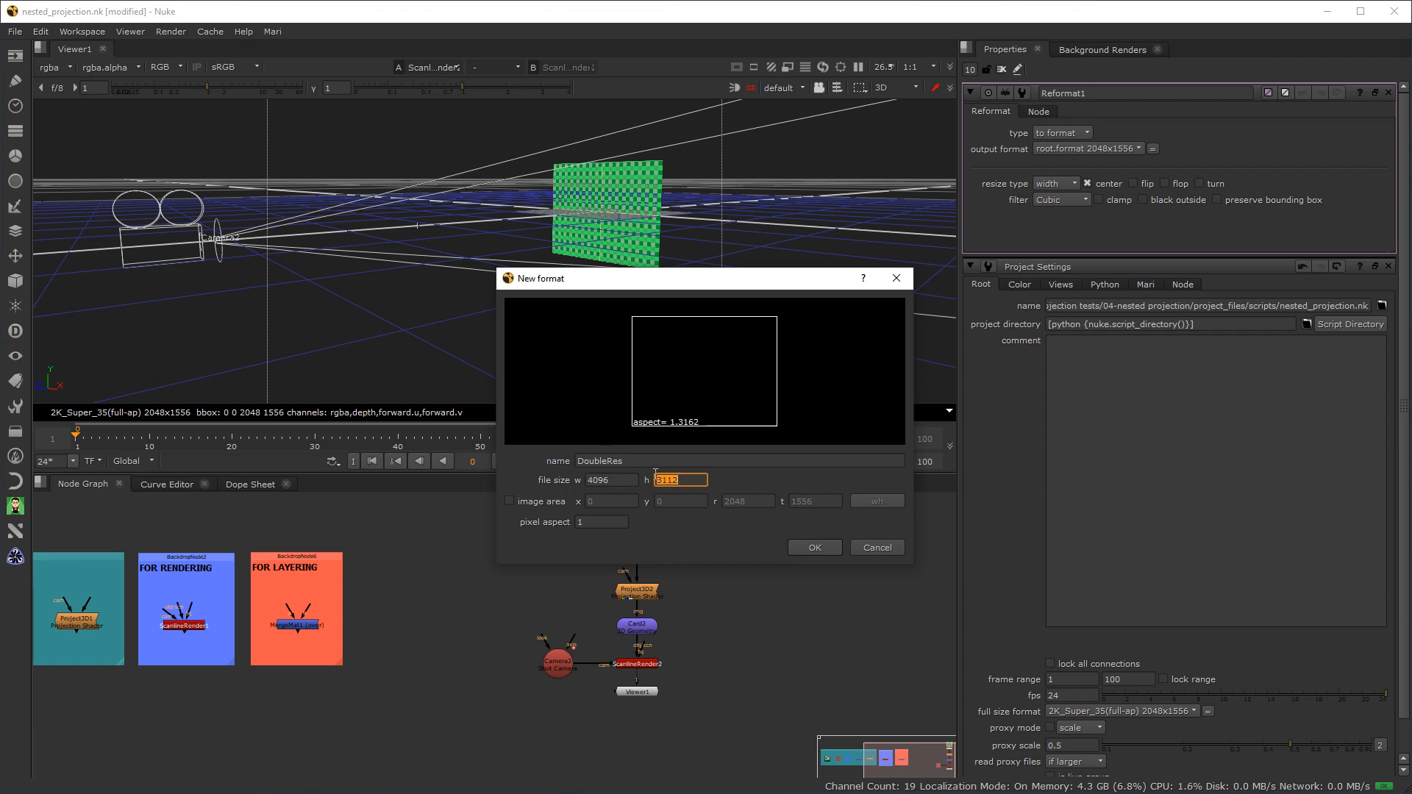
left_click(812, 547)
left_click(632, 554)
scroll(637, 537, "up", 3)
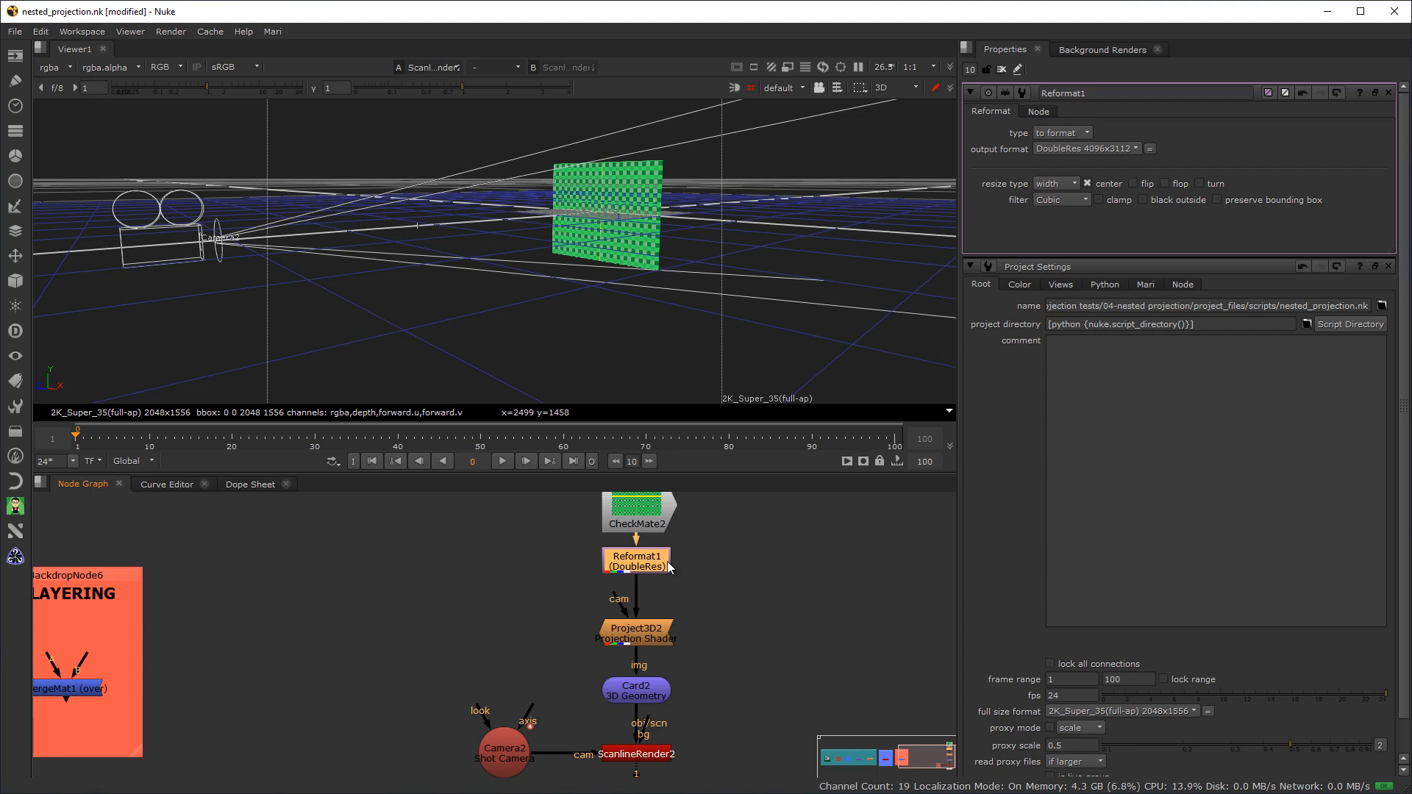
scroll(653, 588, "down", 4)
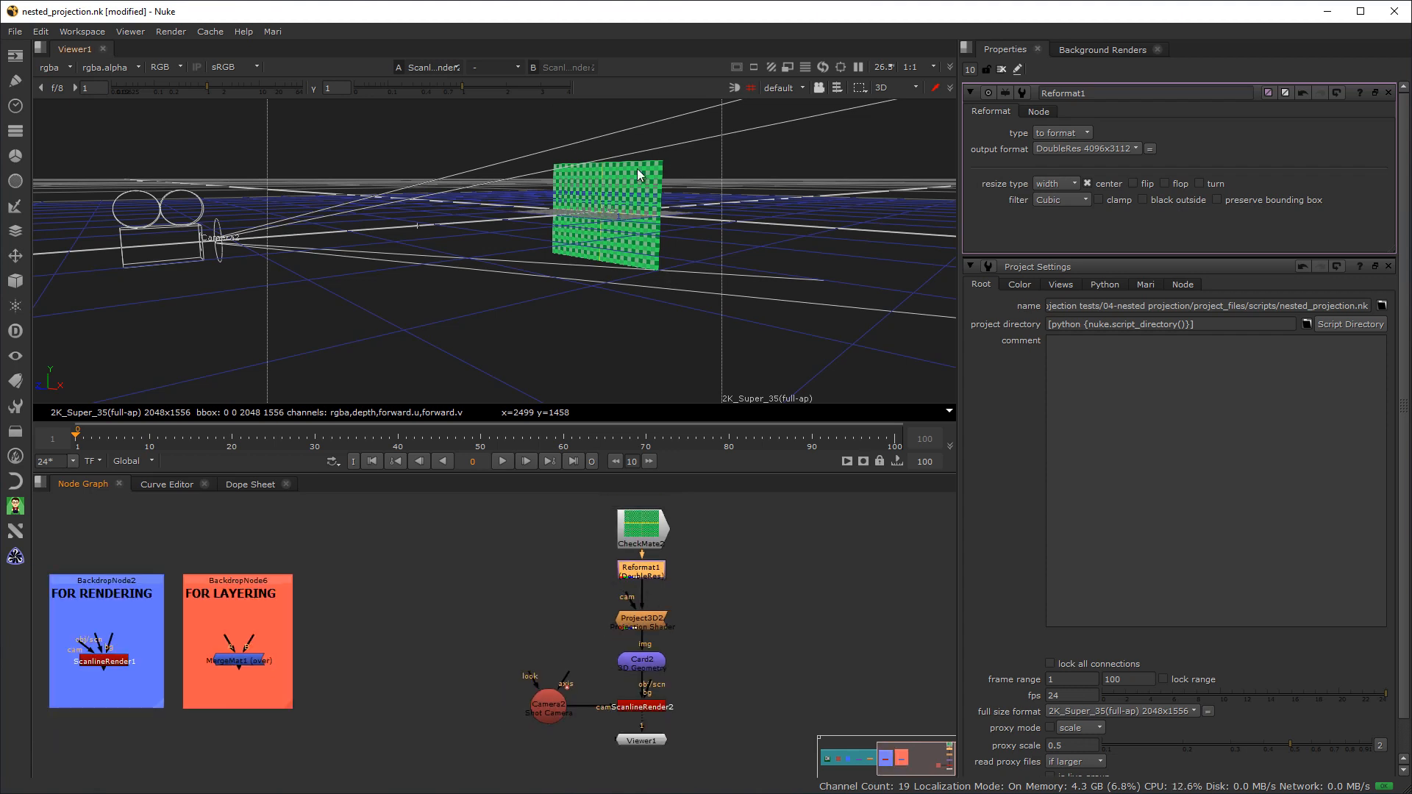
Move the CheckMate node slightly higher to leave more space above the Reformat node
left_click_drag(636, 541, 638, 533)
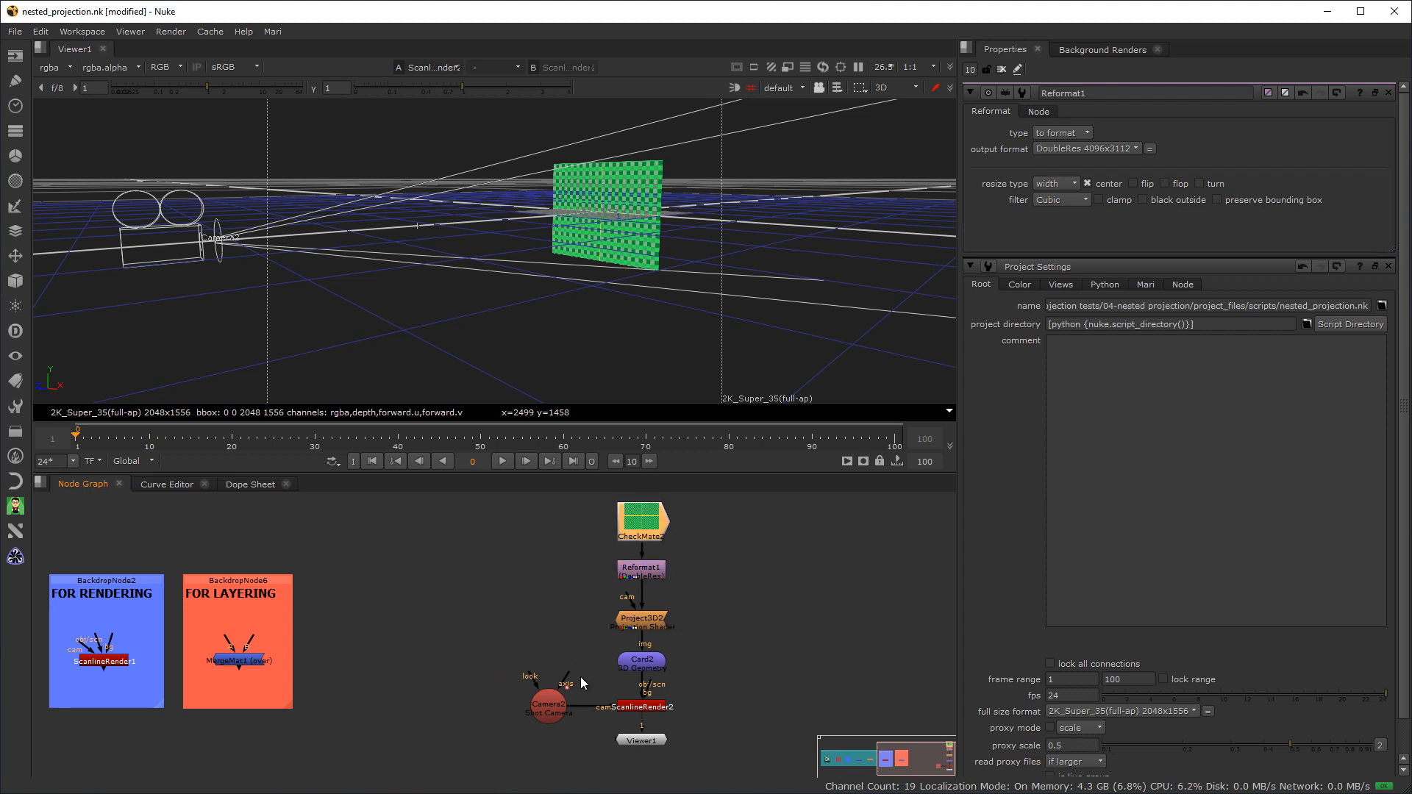
left_click(626, 709)
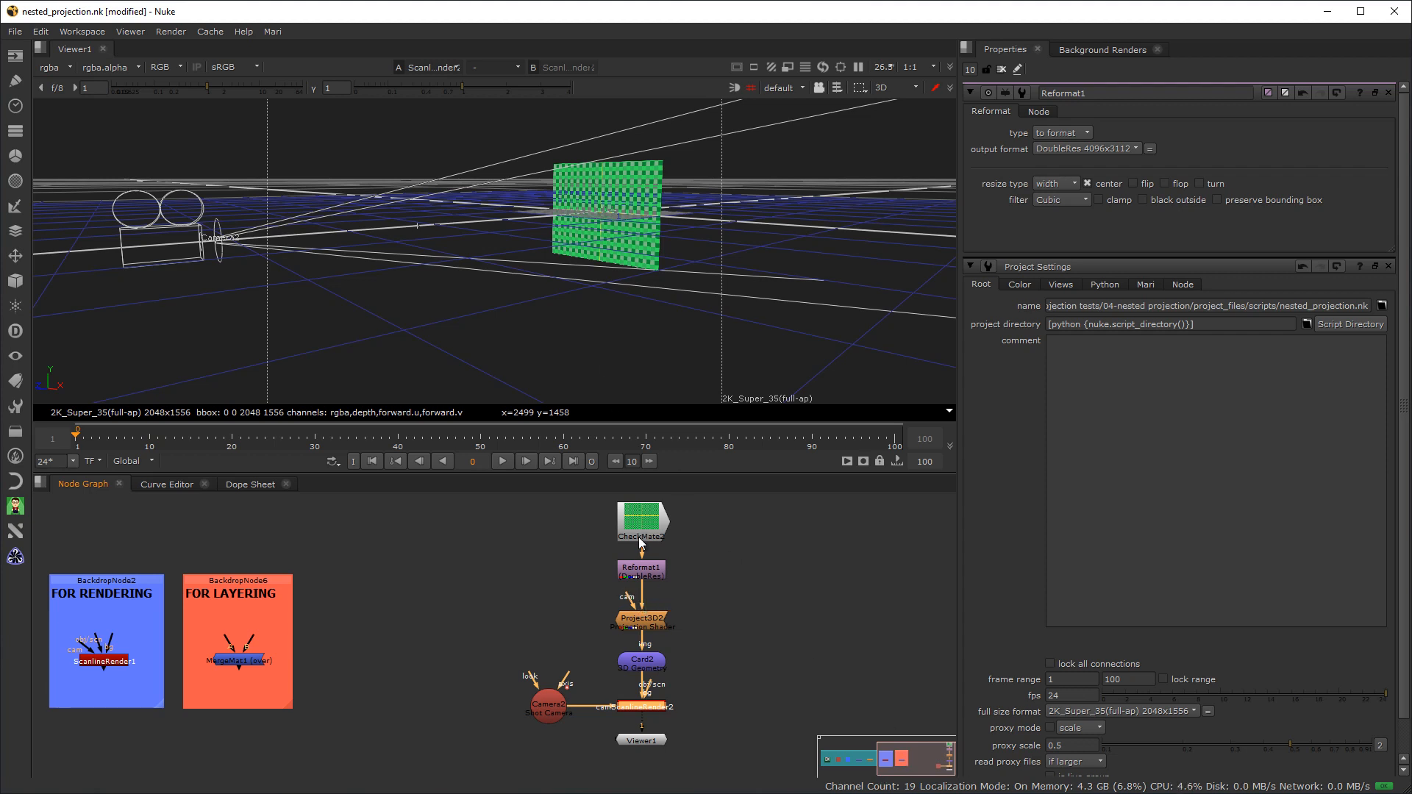
left_click_drag(645, 529, 645, 524)
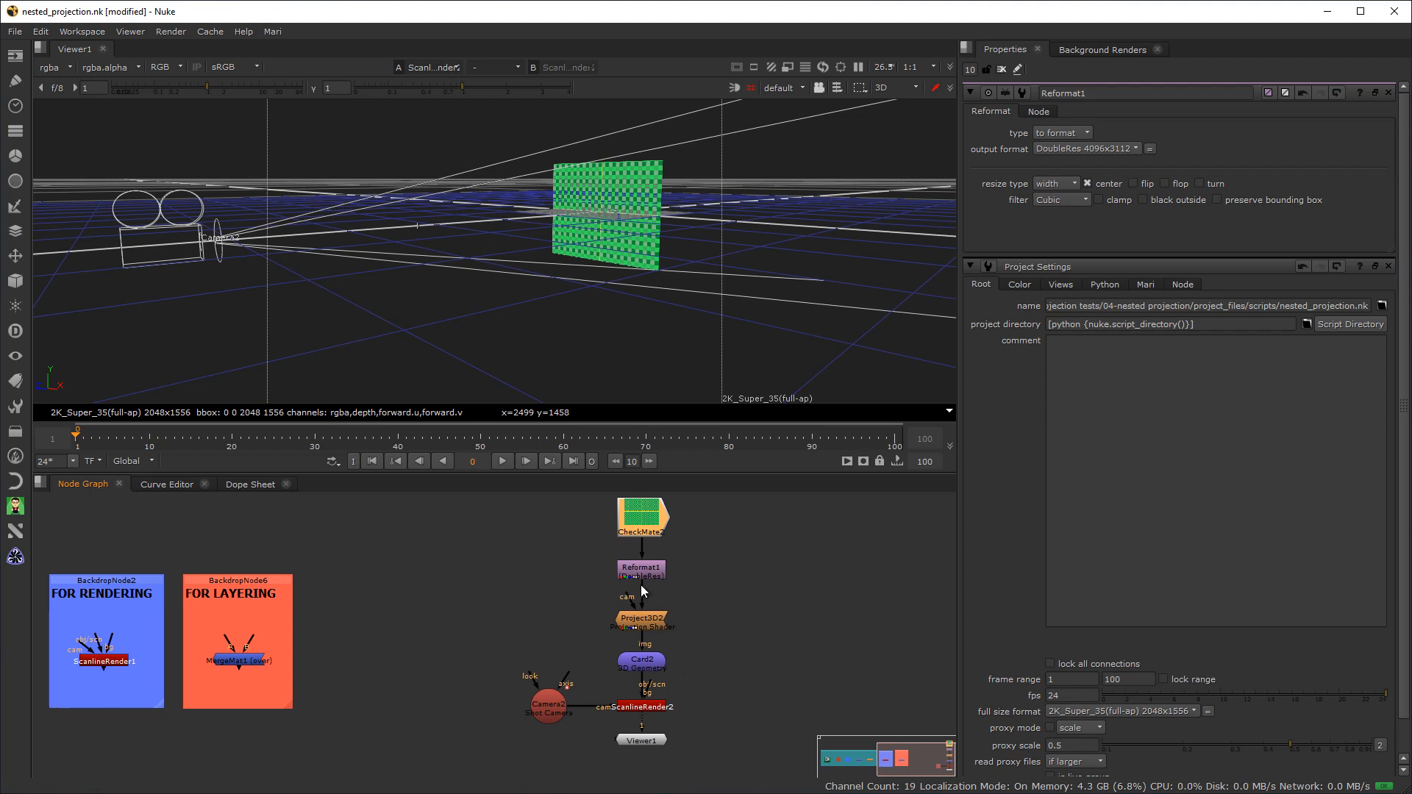
left_click_drag(732, 604, 582, 551)
left_click(641, 516)
left_click_drag(580, 554, 725, 581)
left_click_drag(650, 522, 645, 513)
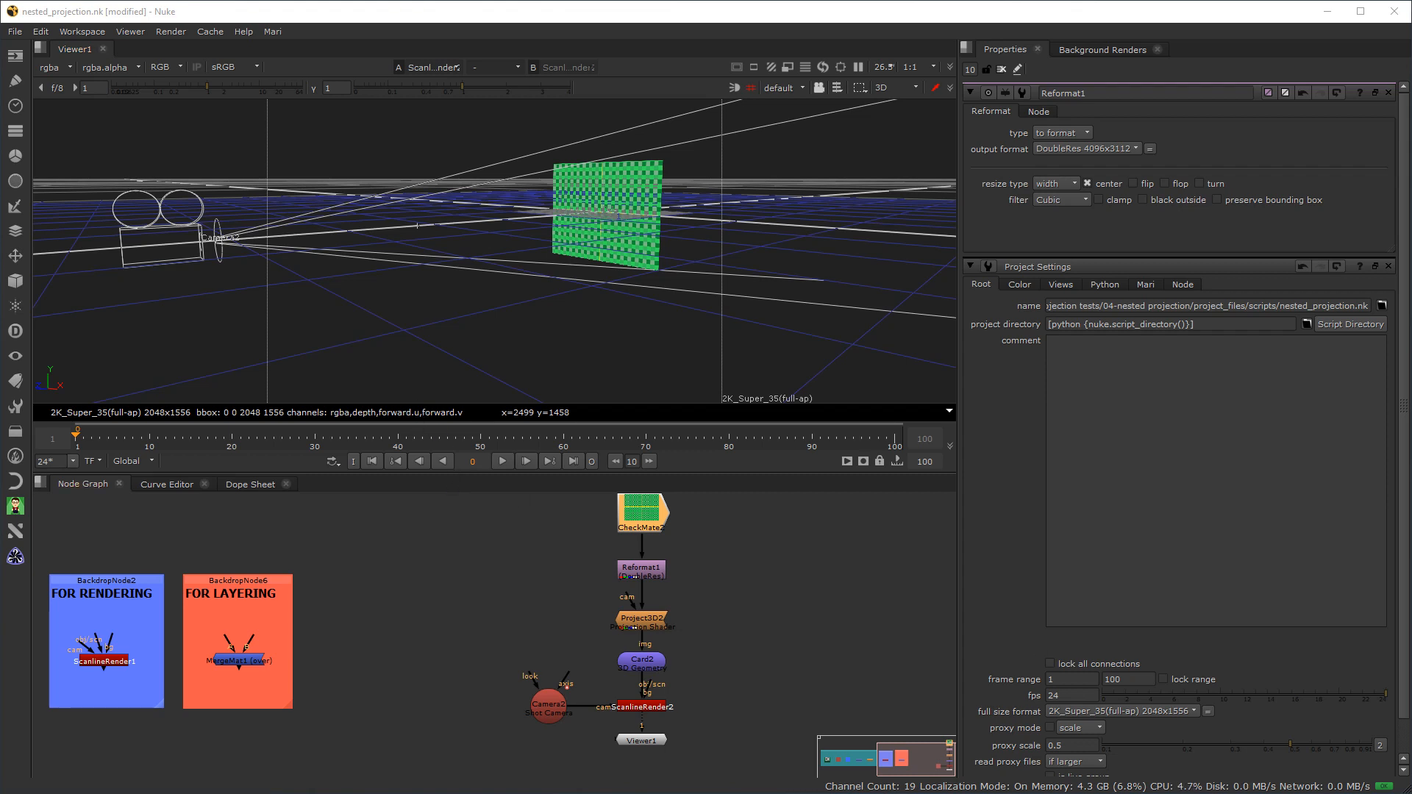
Move the Reformat node up slightly and add a Premult node between it and the Project3D shader
left_click_drag(637, 574, 642, 567)
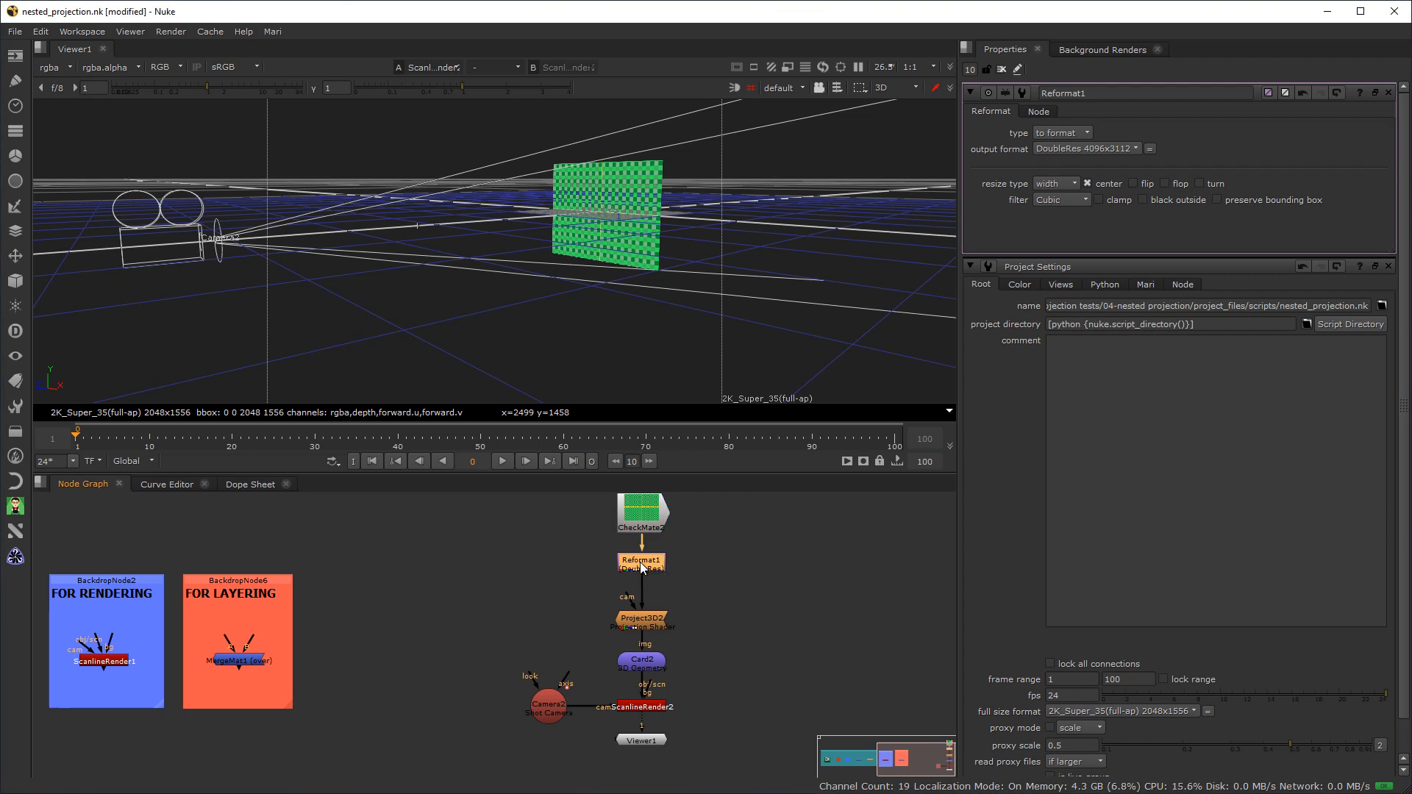
key("Tab")
type("pre")
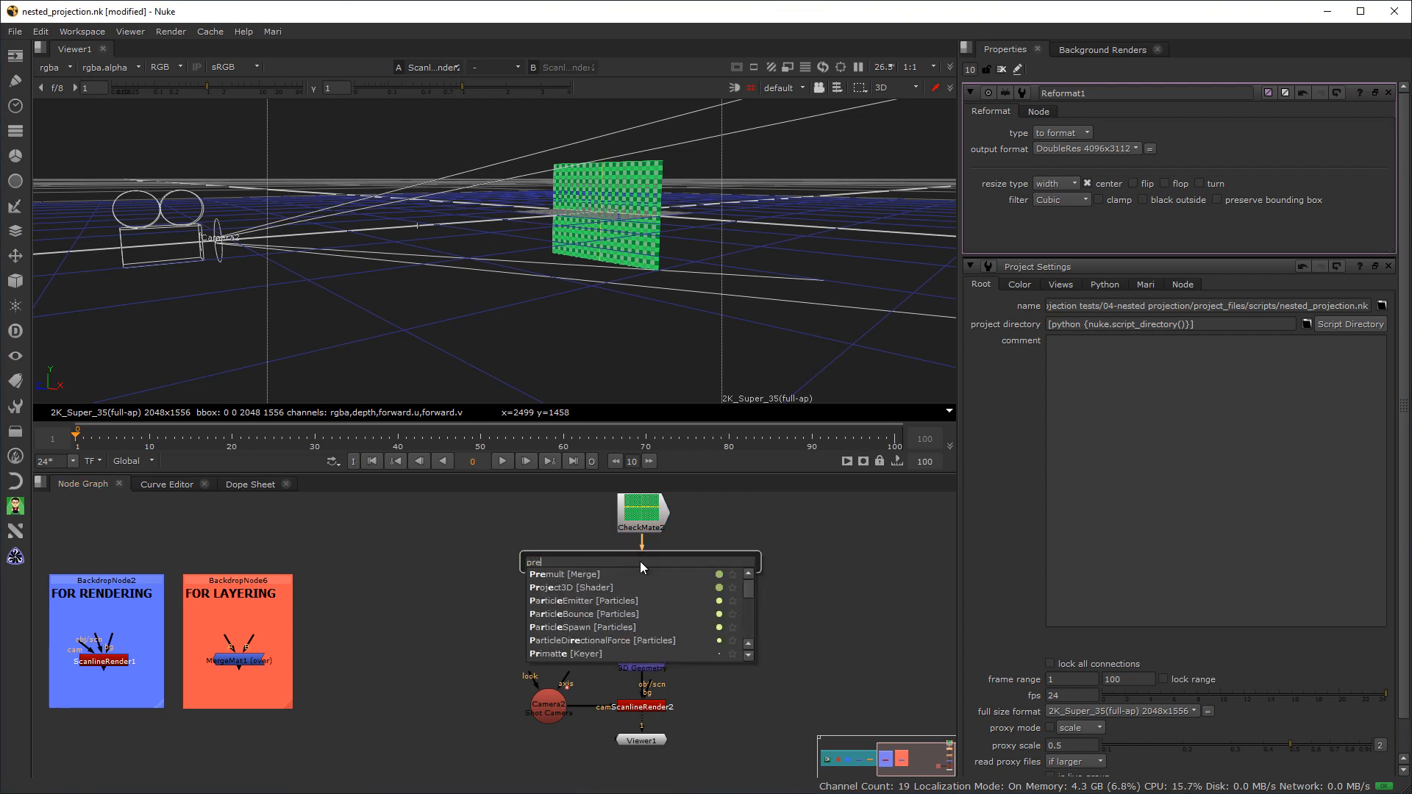
left_click(578, 578)
left_click_drag(718, 617, 657, 590)
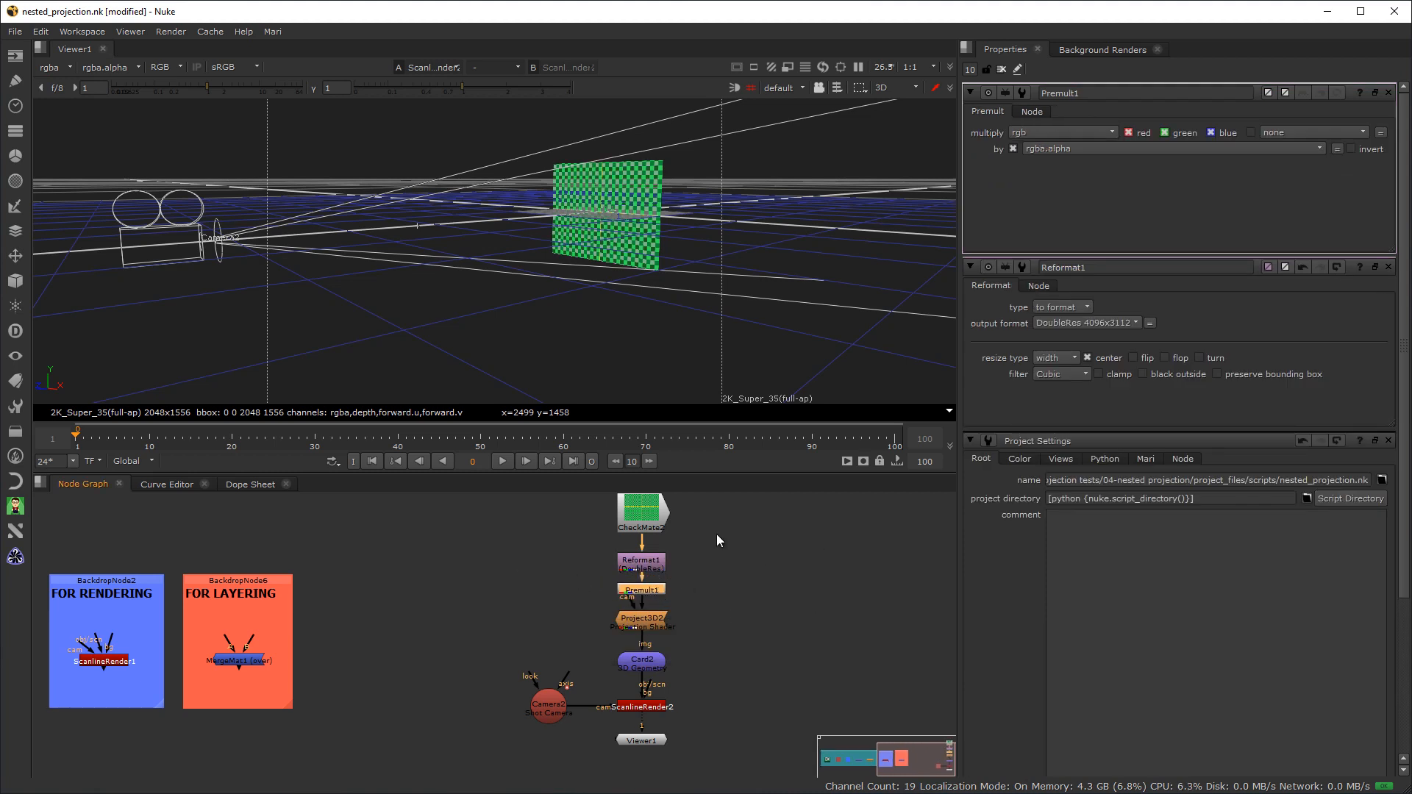
Select the Reformat and Premult nodes together in the node graph
scroll(815, 572, "down", 2)
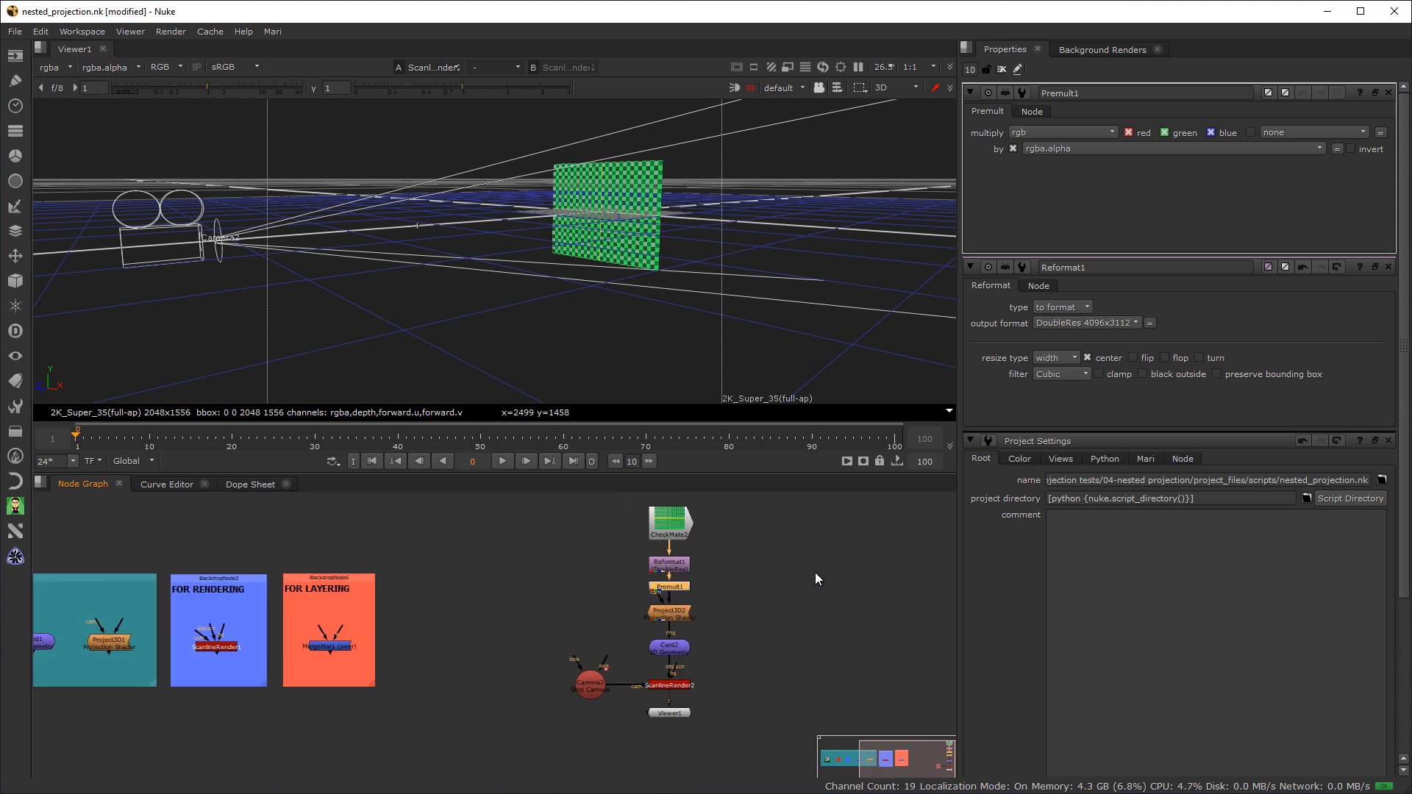
middle_click_drag(814, 572, 603, 597)
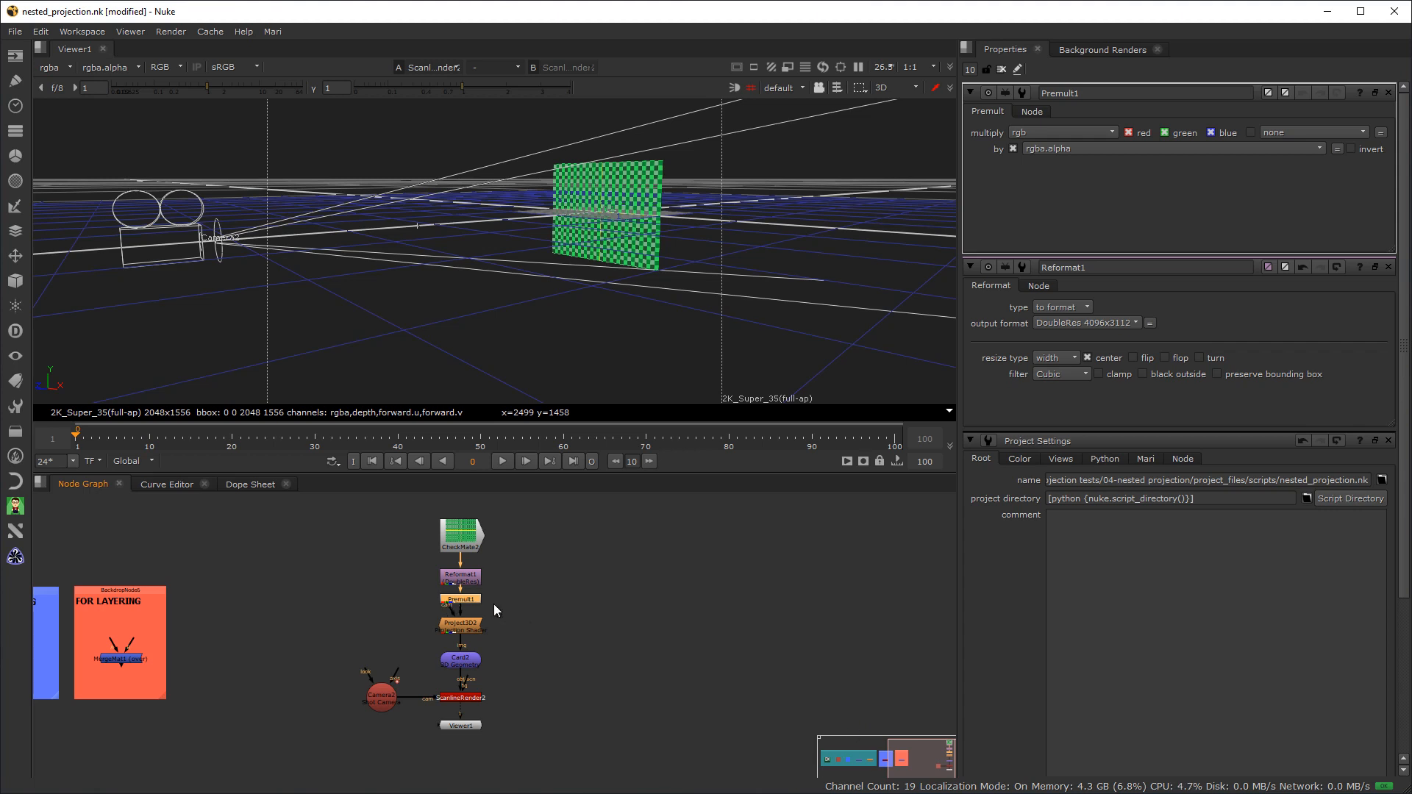
left_click_drag(500, 610, 416, 564)
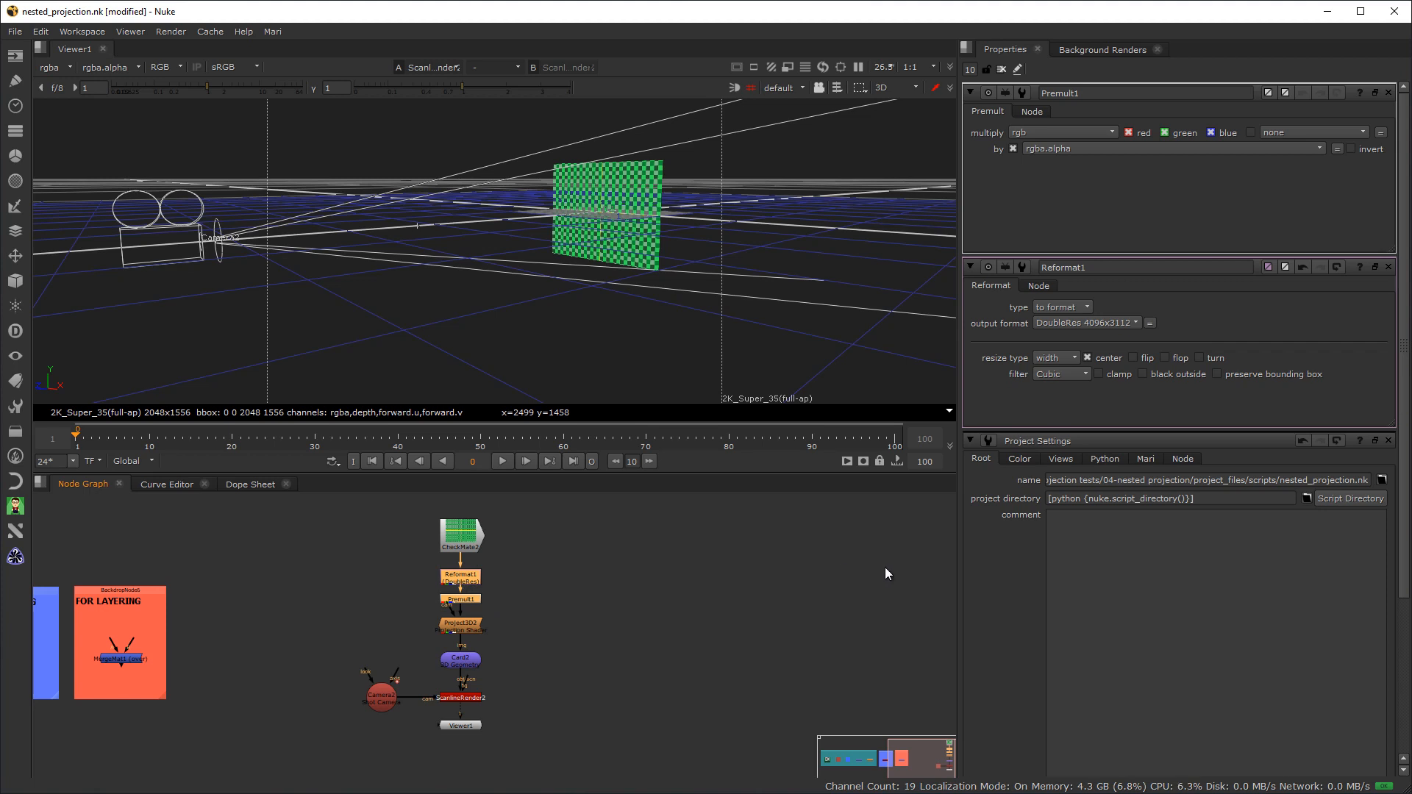
Go to frame 1, duplicate the shot camera, and place the copy above the original beside the Project3D node
left_click(598, 757)
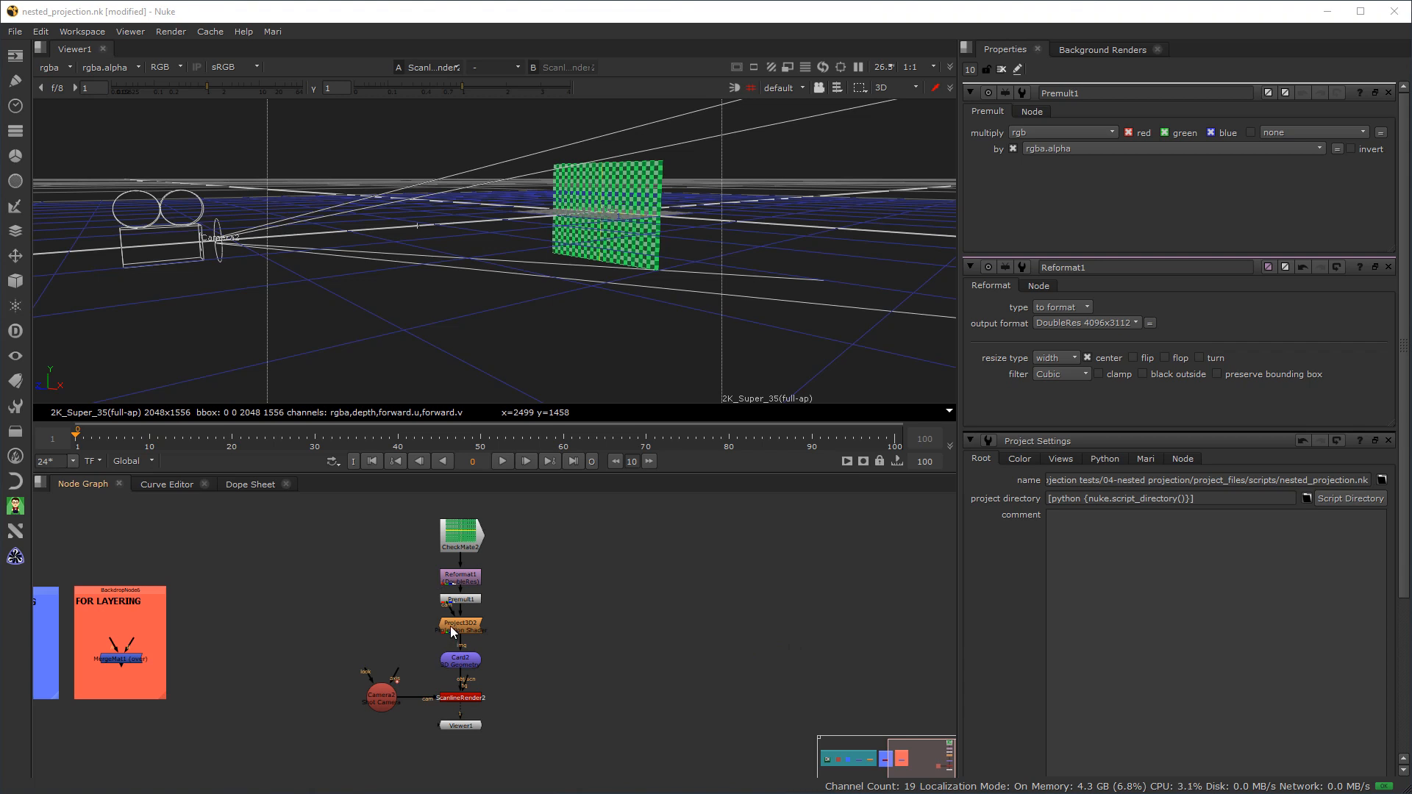
left_click_drag(491, 435, 72, 470)
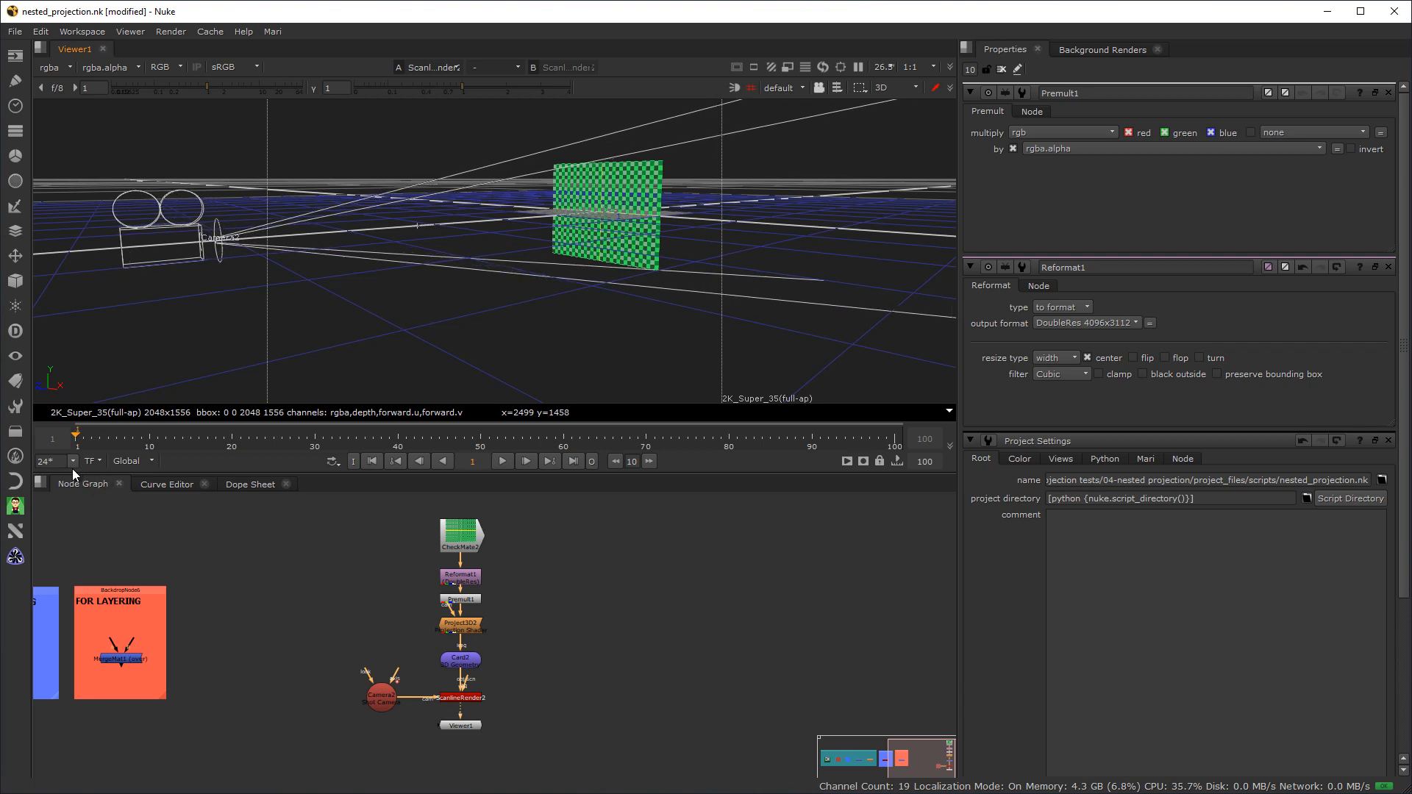
left_click_drag(447, 604, 419, 609)
mouse_move(77, 435)
left_mouse_down()
mouse_move(90, 438)
mouse_move(75, 441)
left_mouse_up()
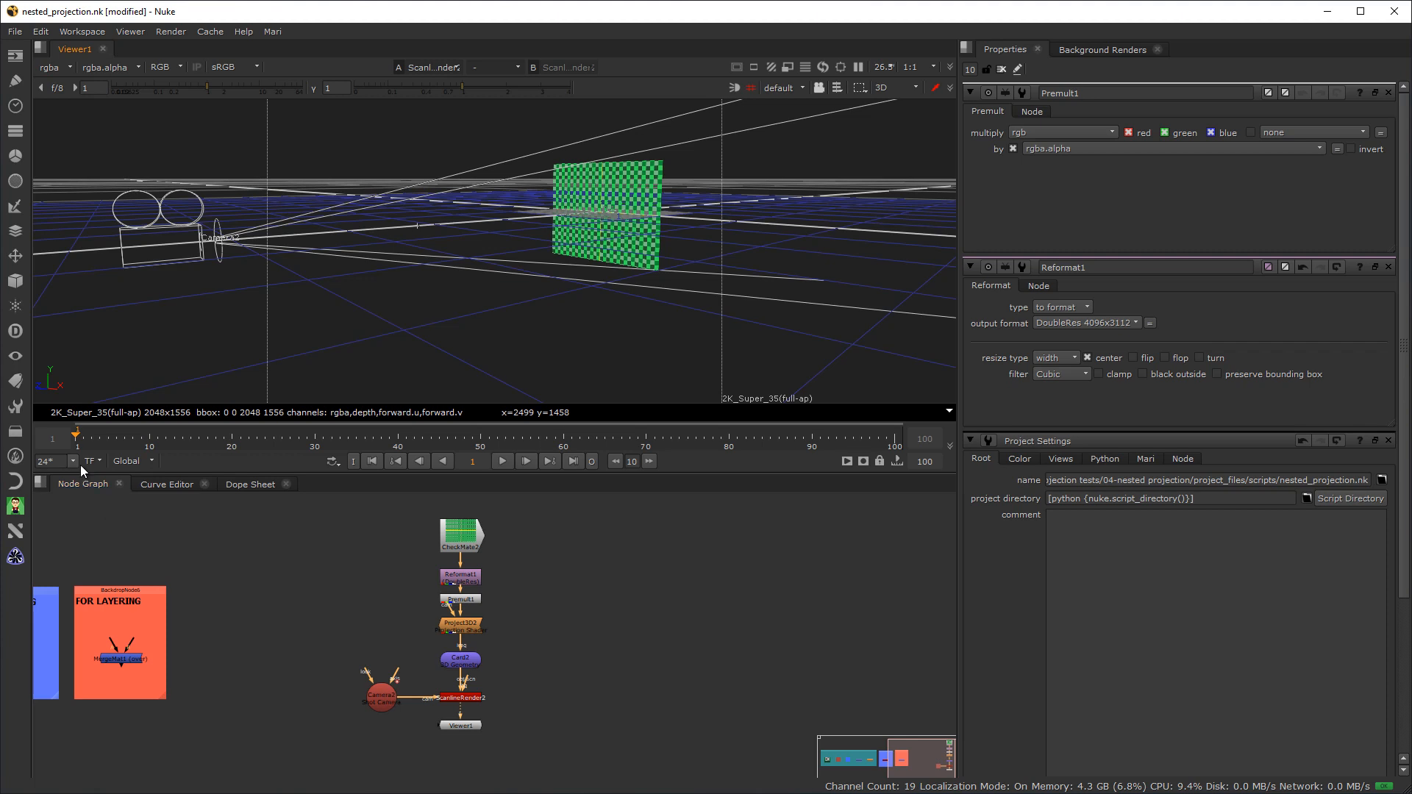
right_click(384, 687)
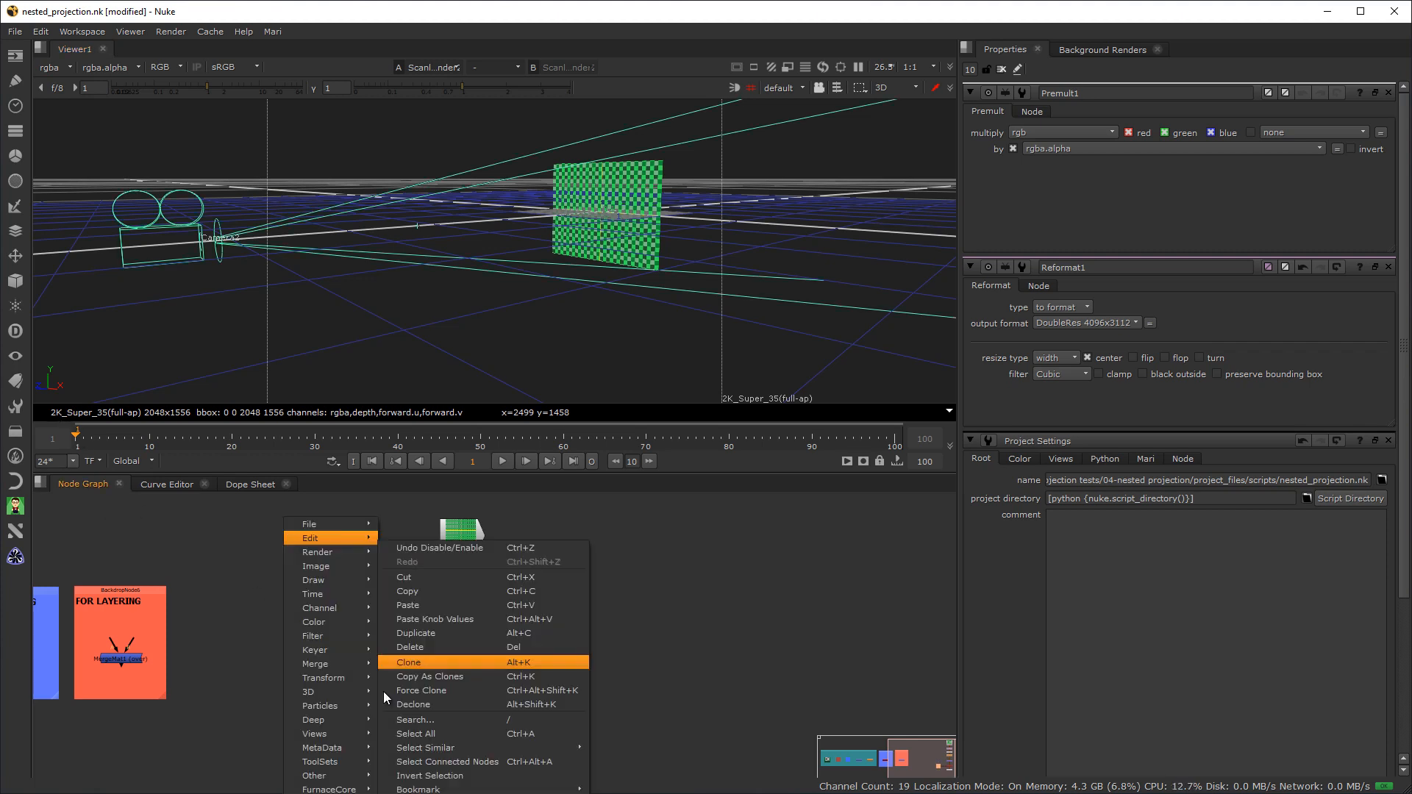
left_click(500, 667)
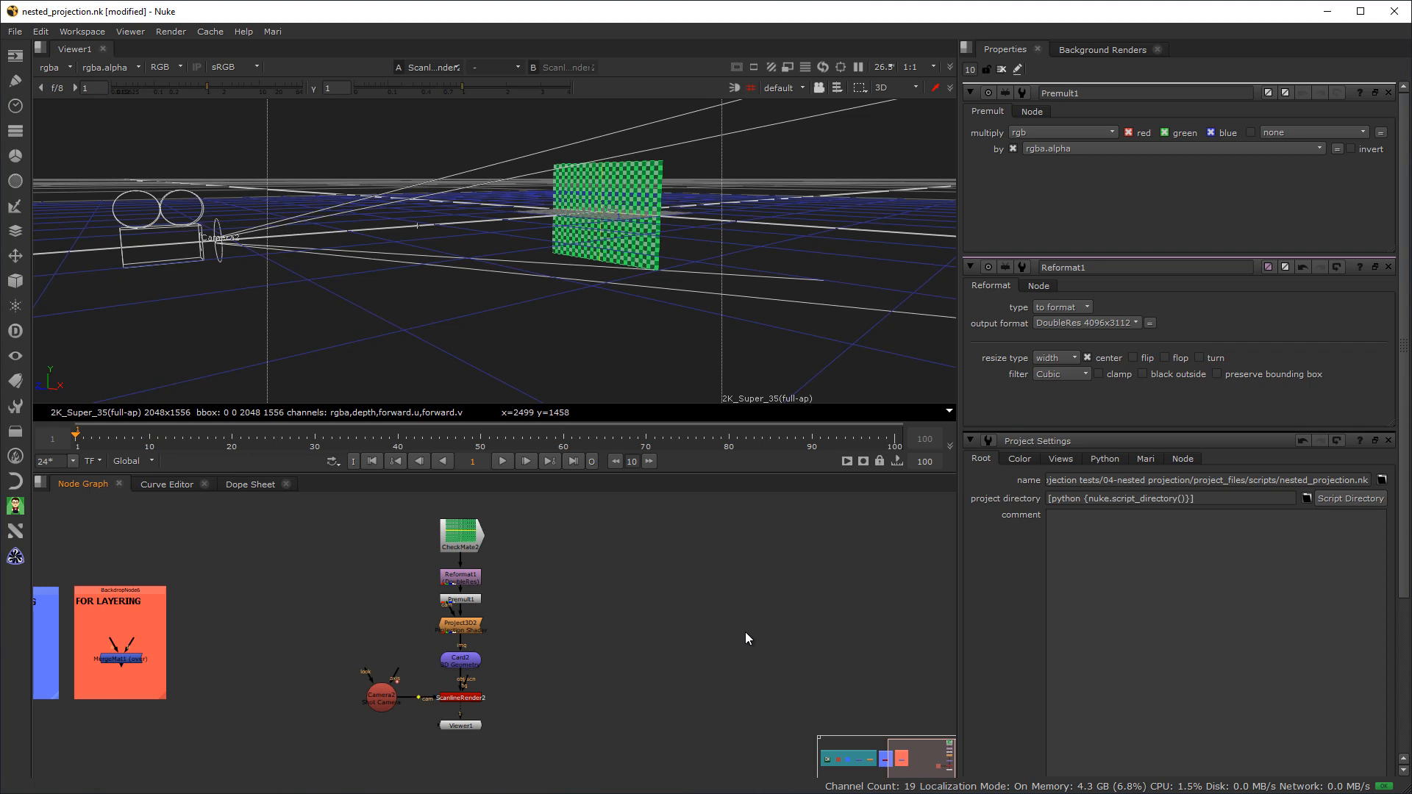
key("ctrl+v")
left_click_drag(632, 619, 390, 608)
Clear the label of the original camera connected to the ScanlineRender node and rename that camera ShotCam
double_click(383, 695)
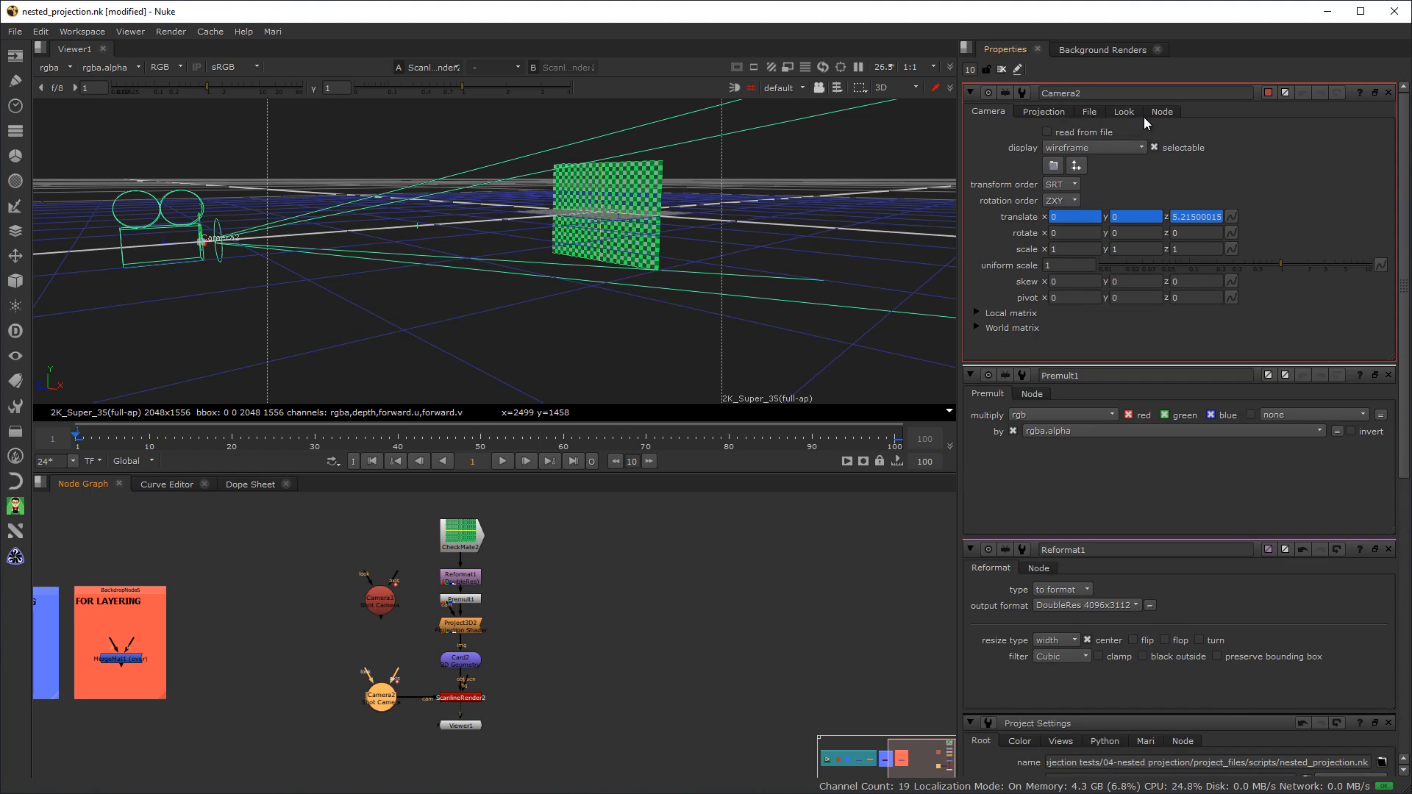
left_click(1161, 112)
left_click_drag(1118, 138, 966, 142)
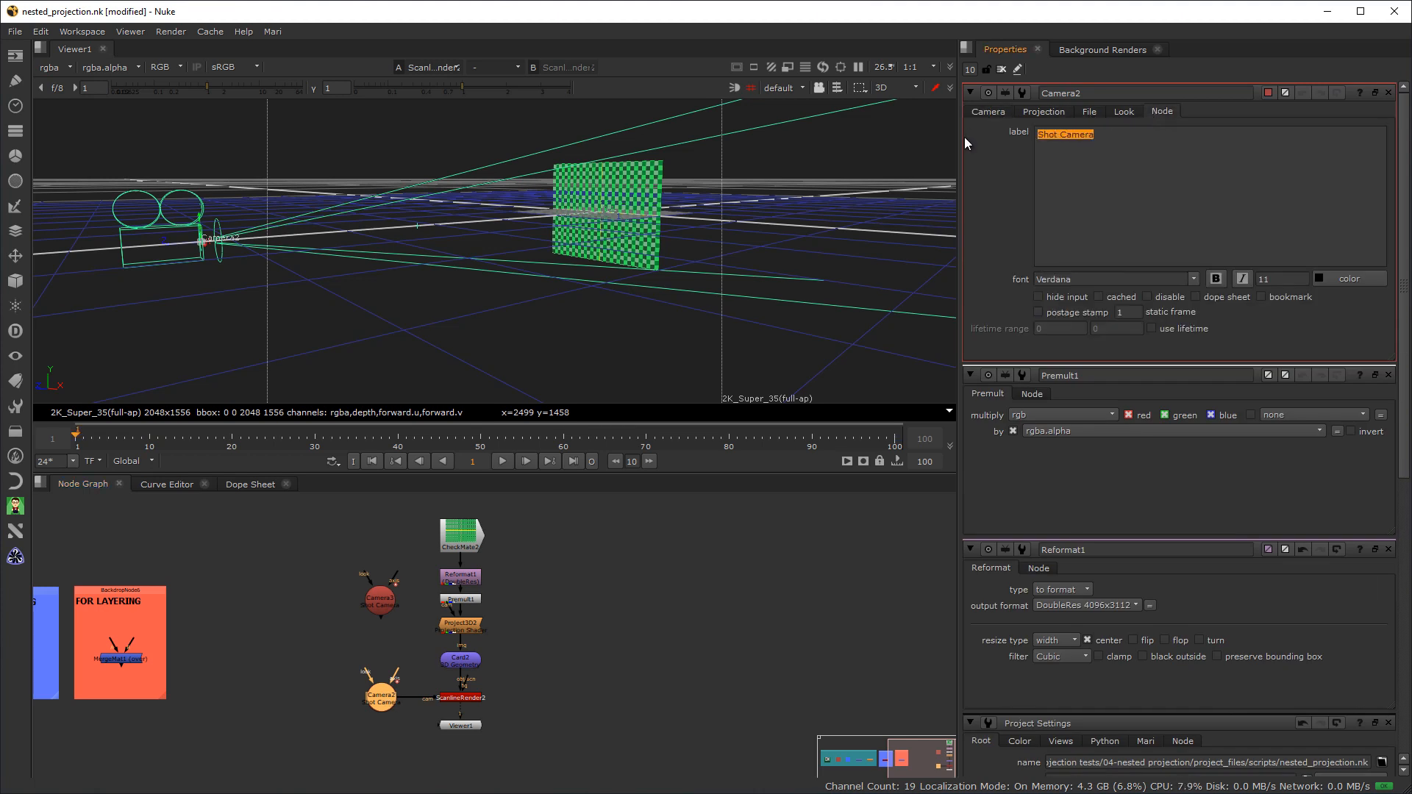
key("BackSpace")
left_click(998, 113)
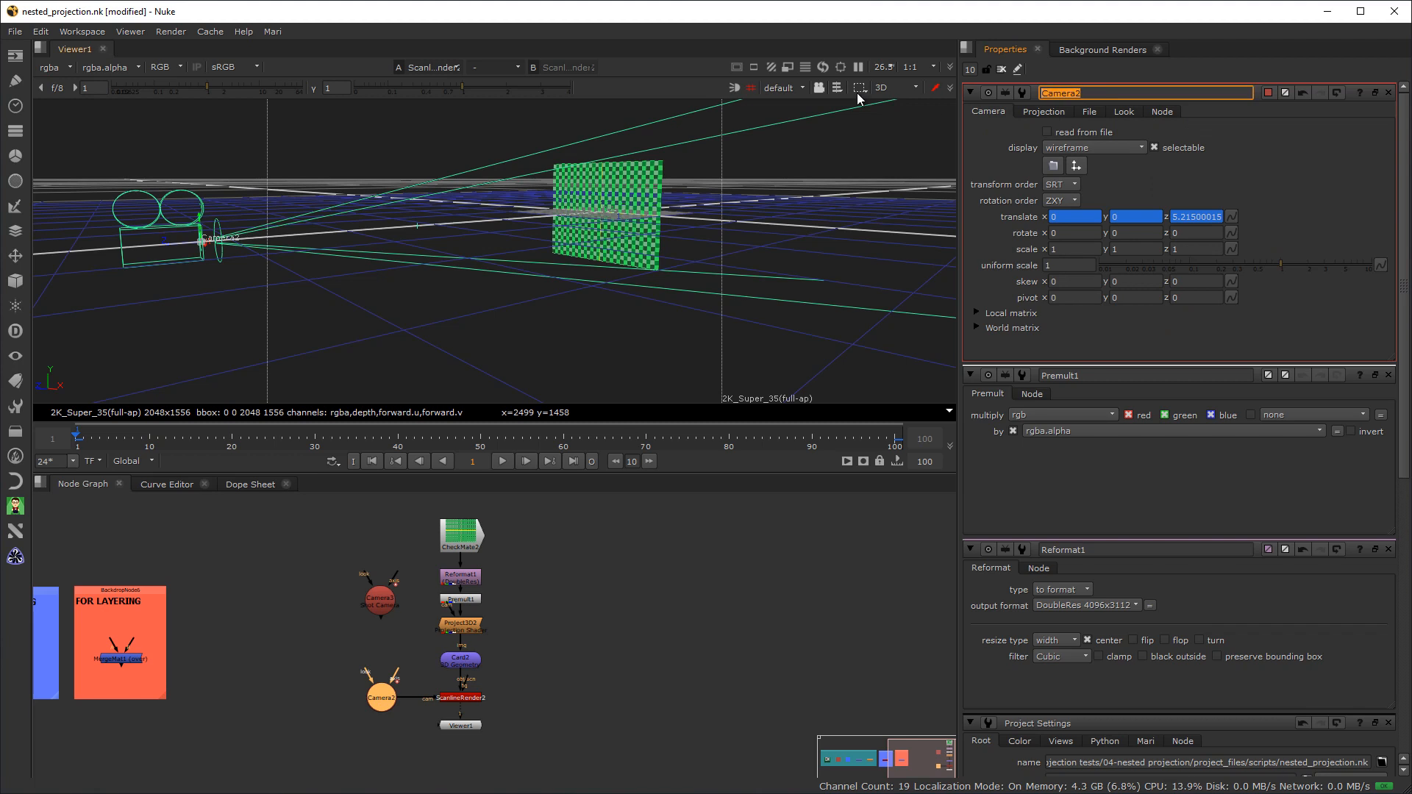
type("Shot_Camera")
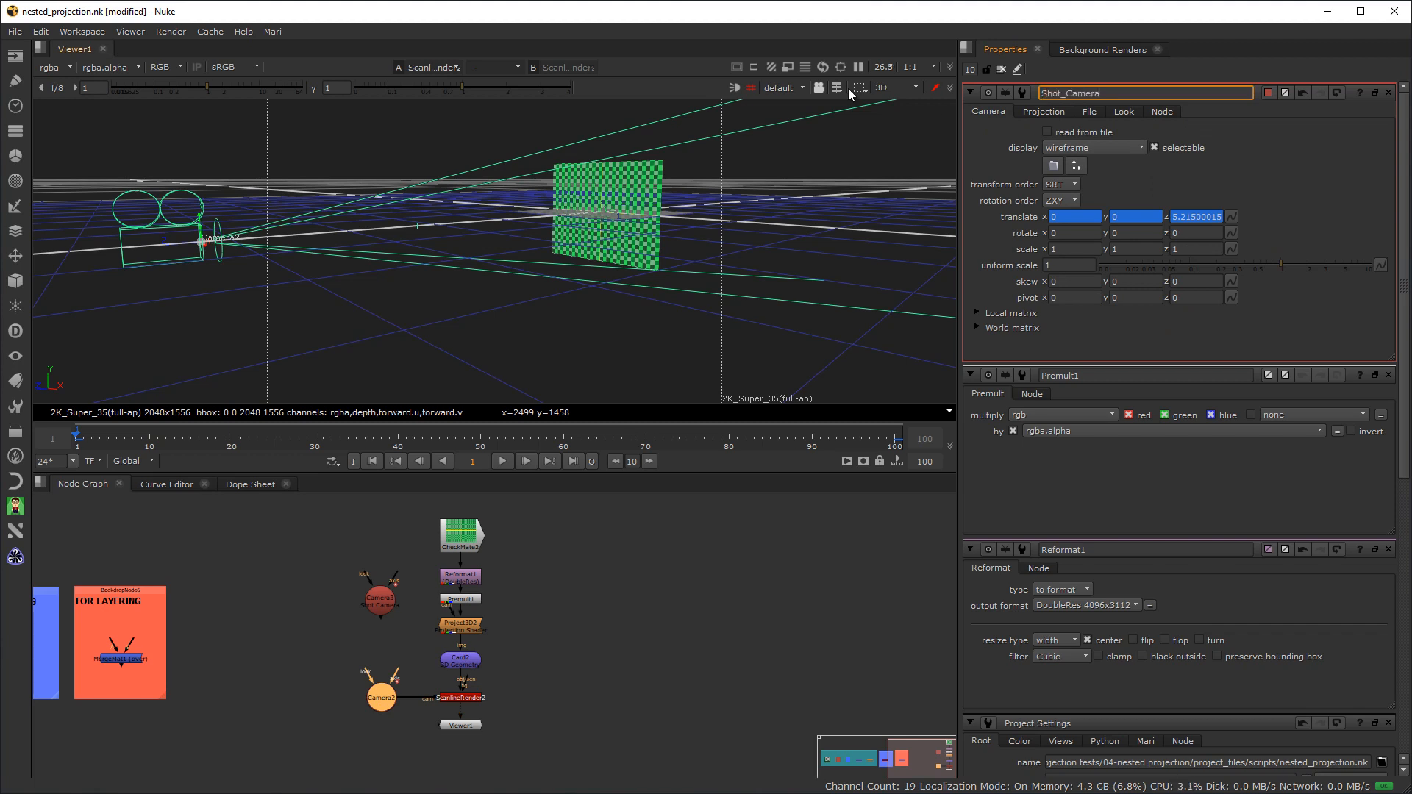
key("BackSpace")
key("BackSpace")
key("BackSpace")
key("Return")
Rename the duplicated camera ProjCam1 and remove the animation from all its knobs
double_click(373, 606)
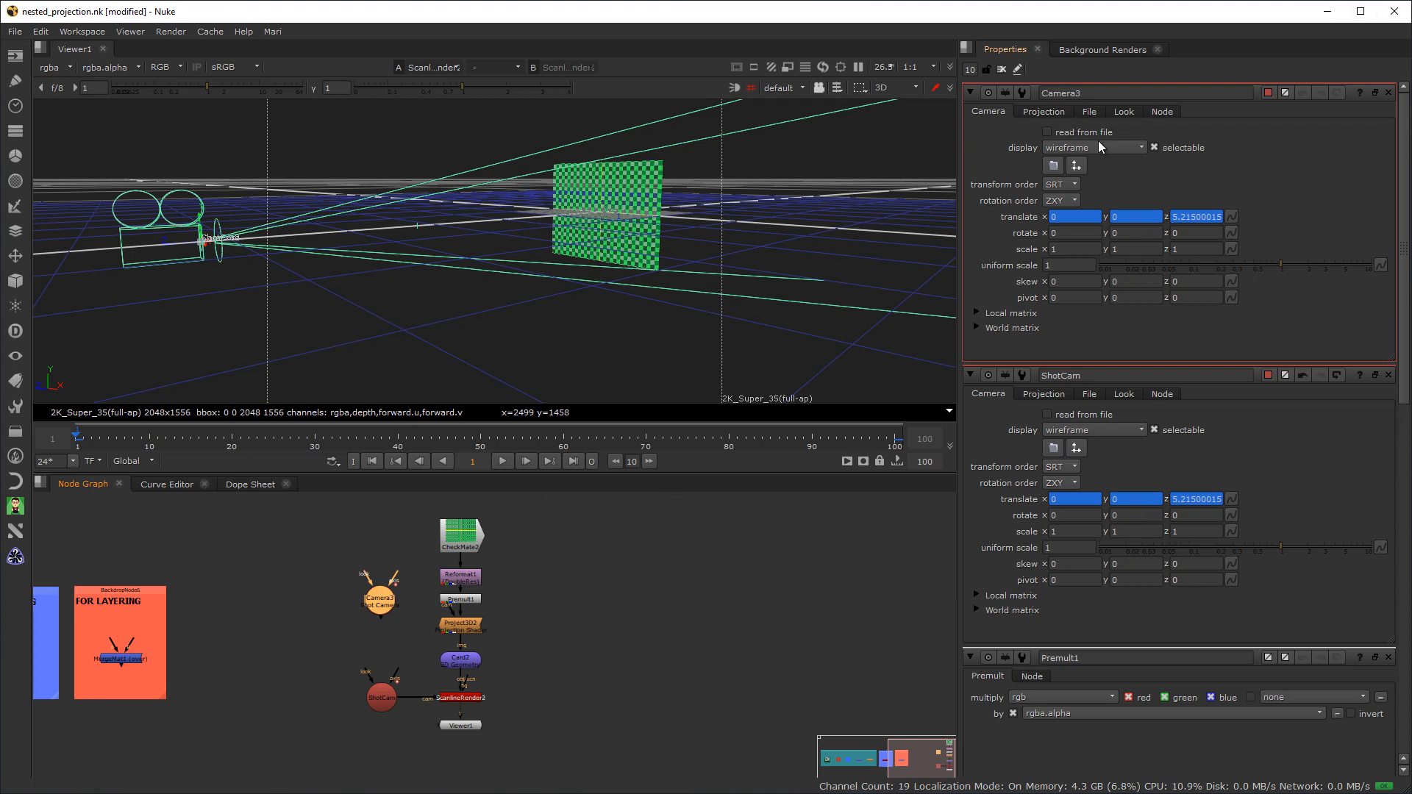
double_click(1043, 96)
type("ProjCam1")
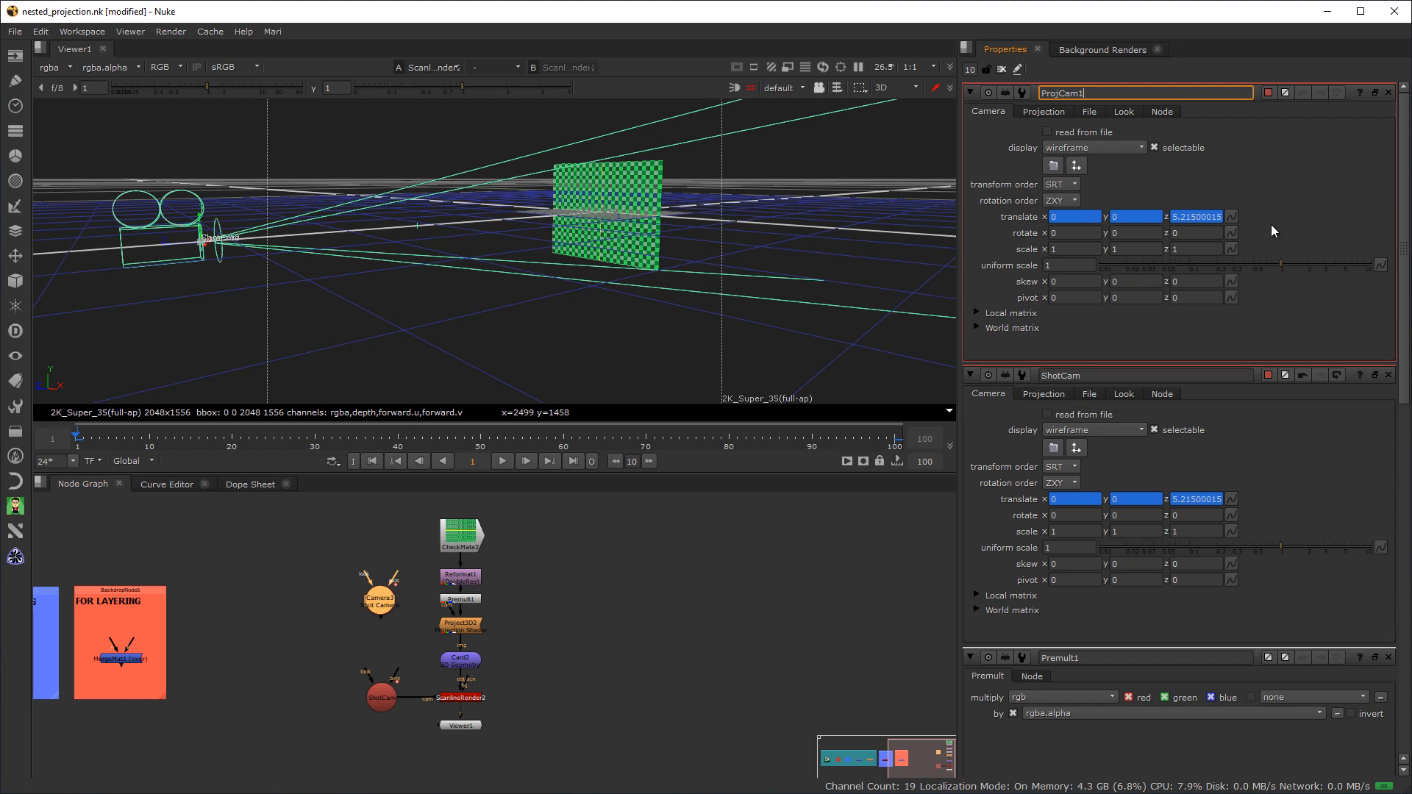
right_click(1272, 188)
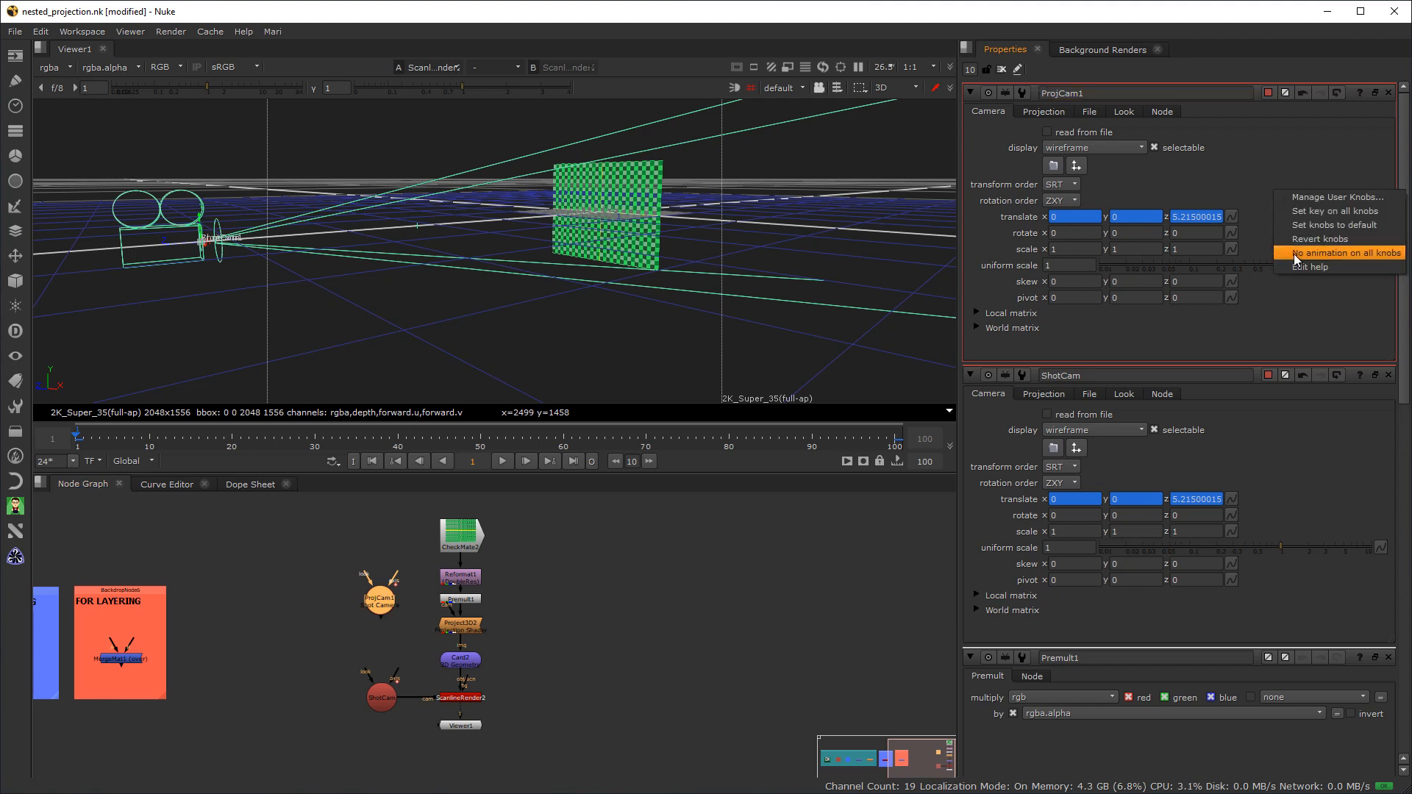
right_click(1261, 174)
left_click(1285, 238)
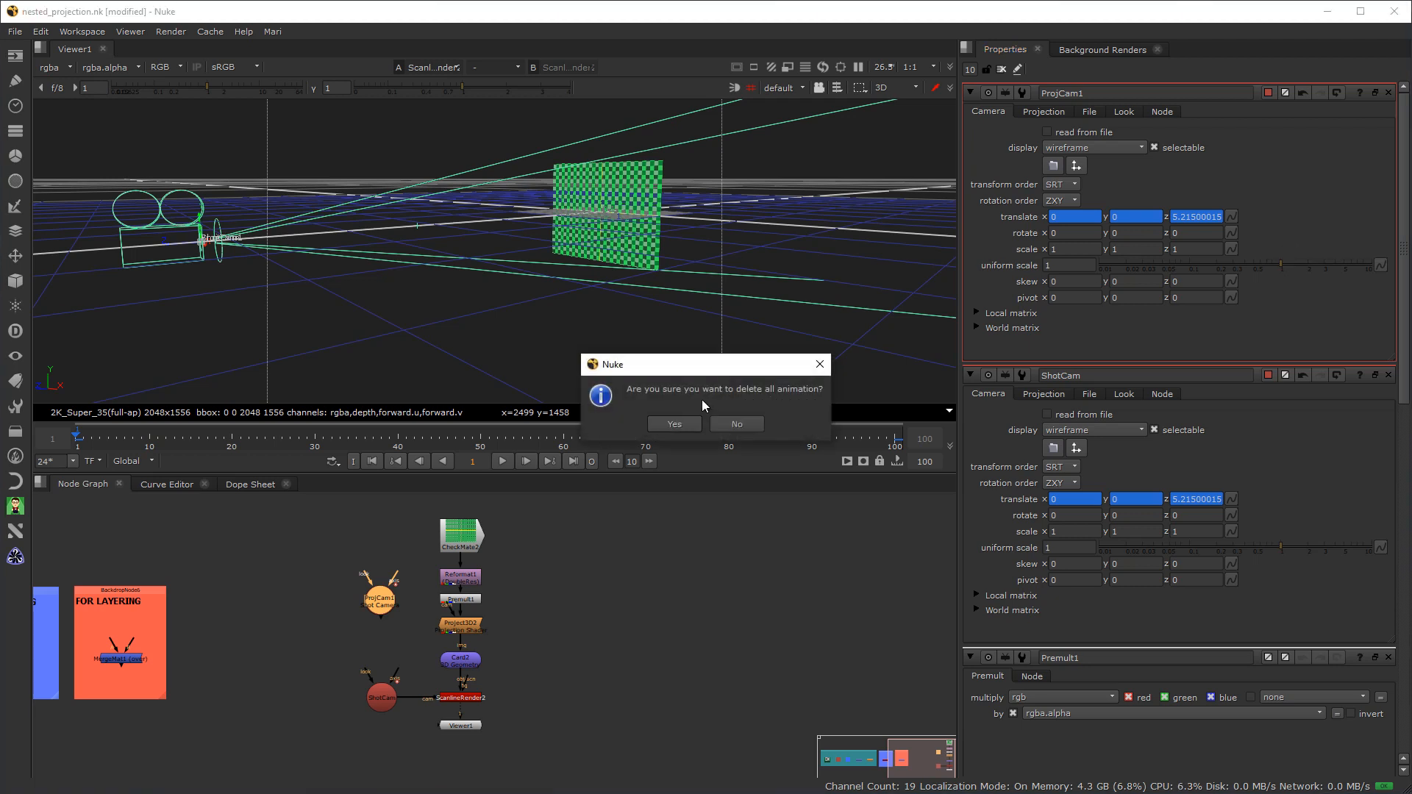
left_click(664, 425)
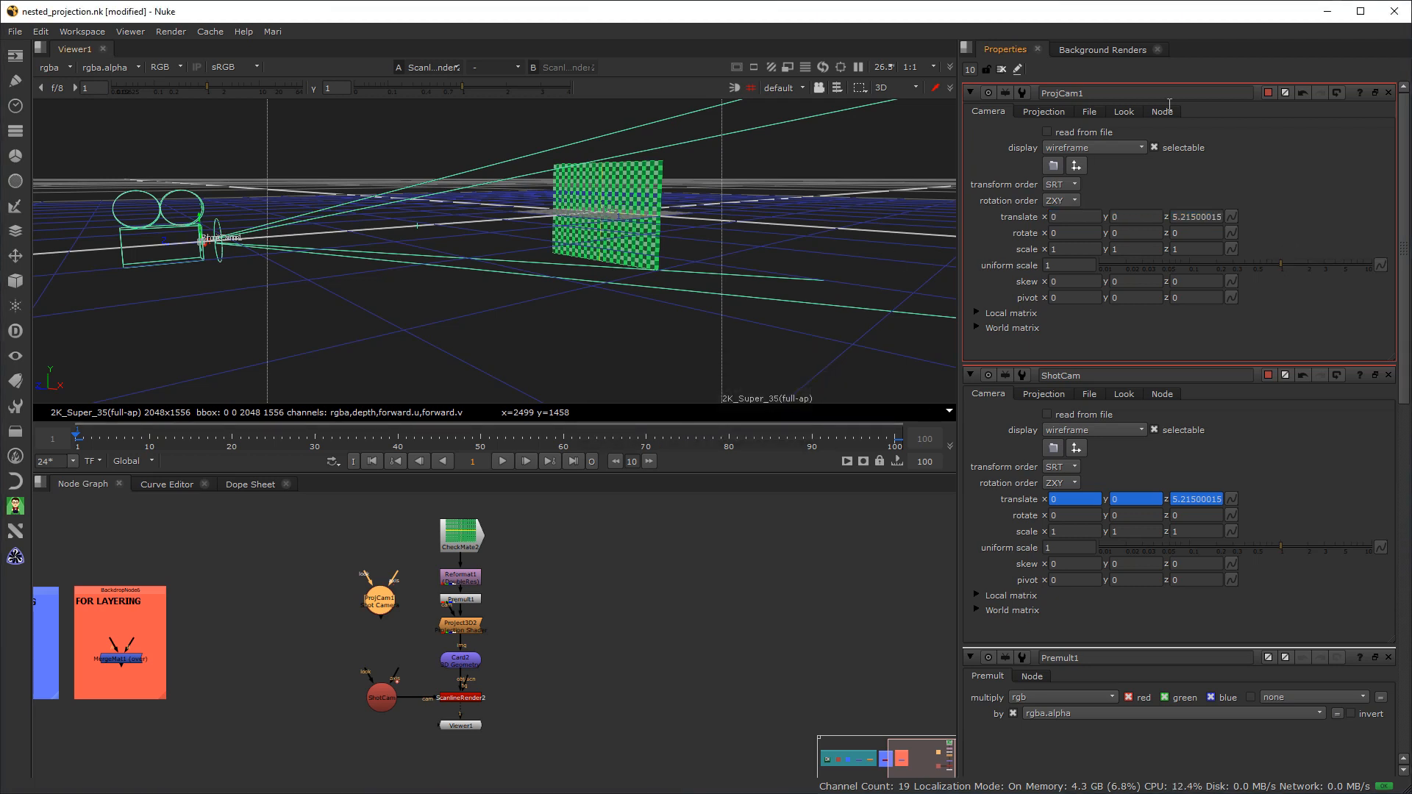
Change the ProjCam1 node's tile color to light blue and connect it to the cam input of the Project3D node
left_click(1266, 92)
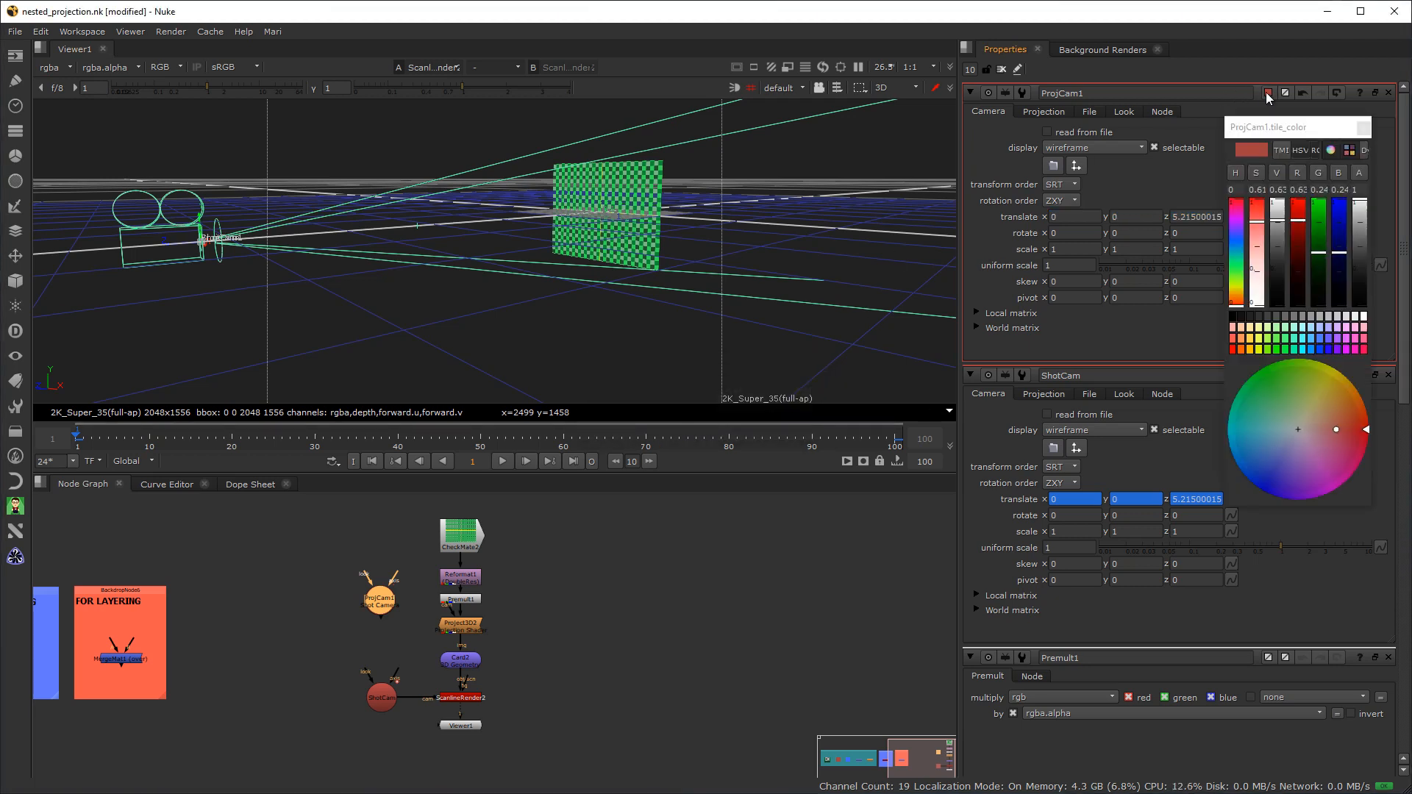
left_click(1314, 339)
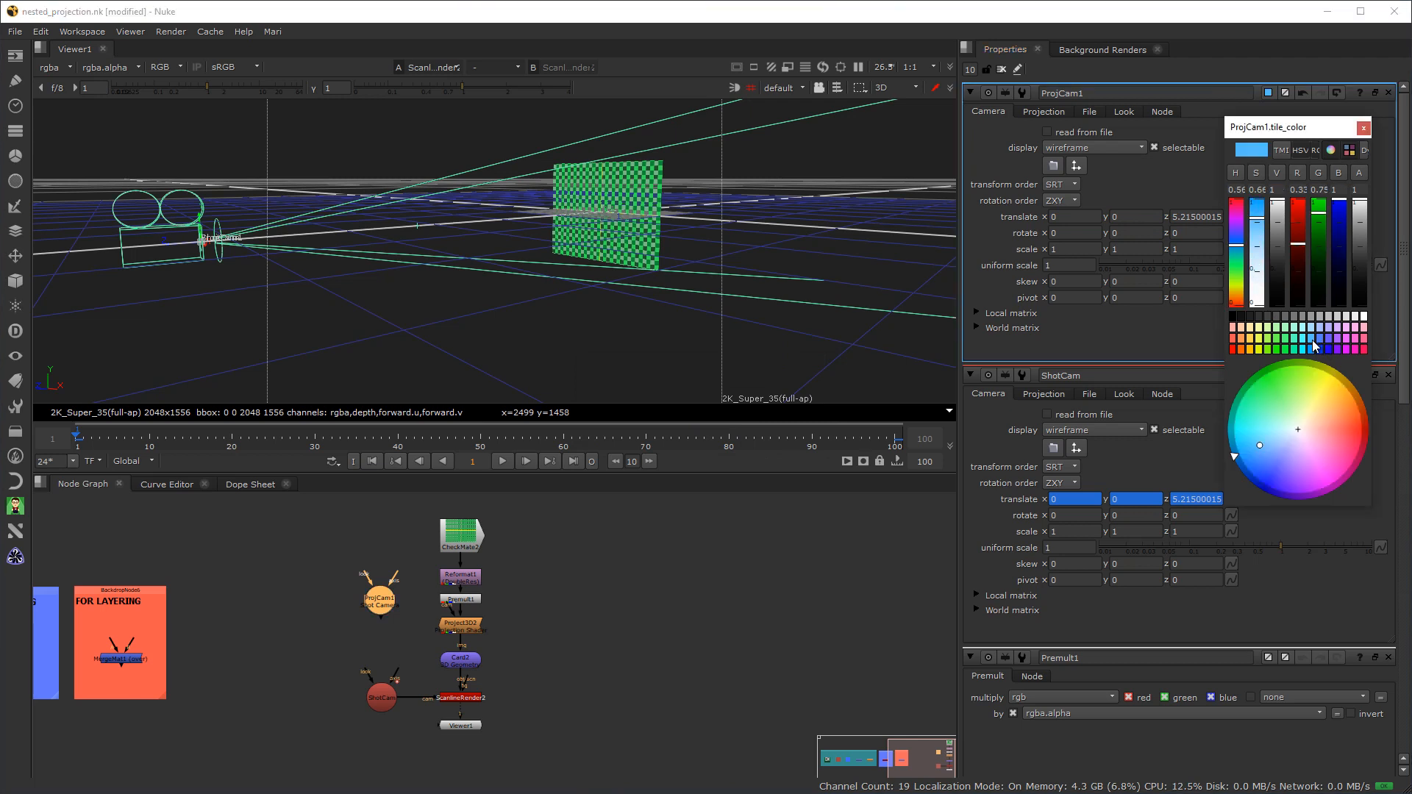
left_click(1363, 129)
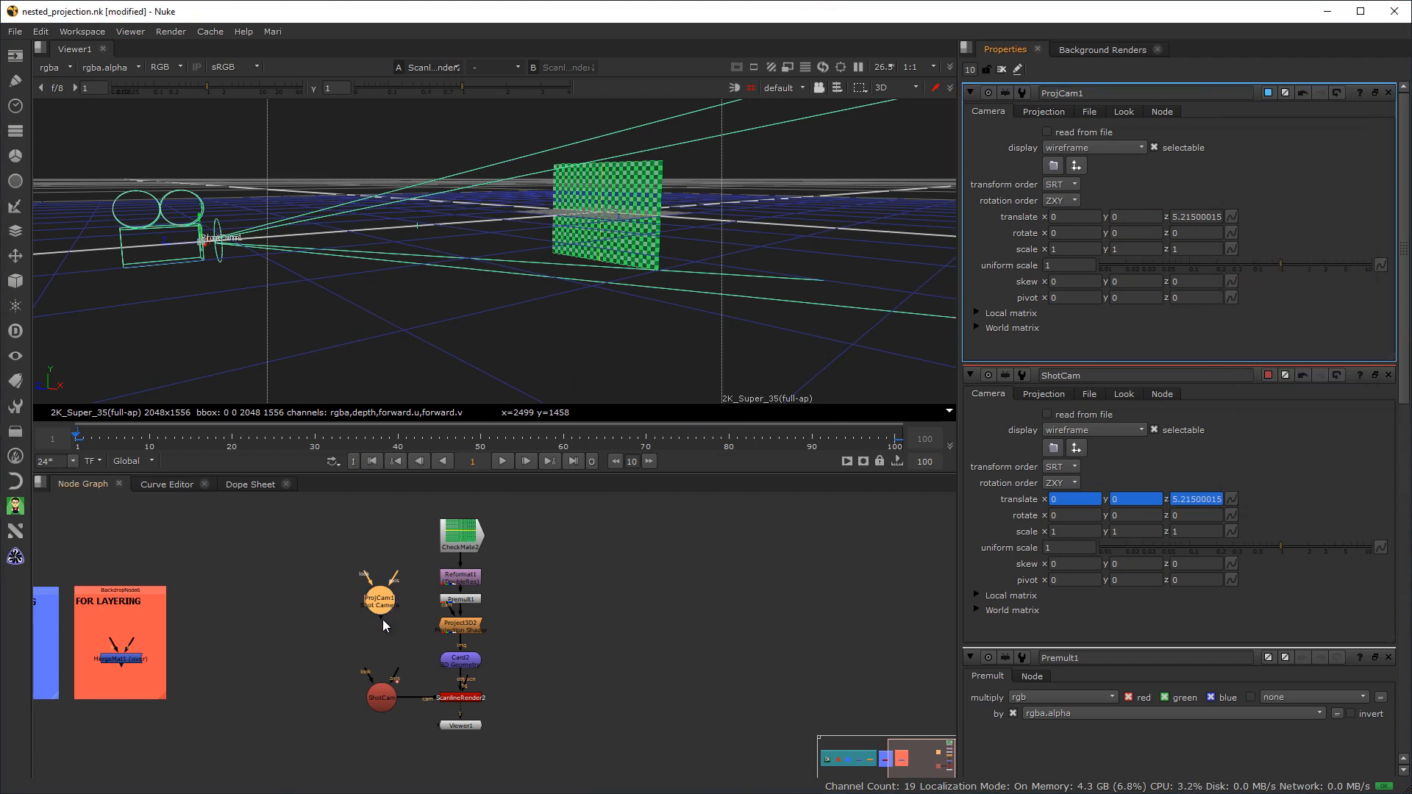
left_click_drag(456, 615, 382, 637)
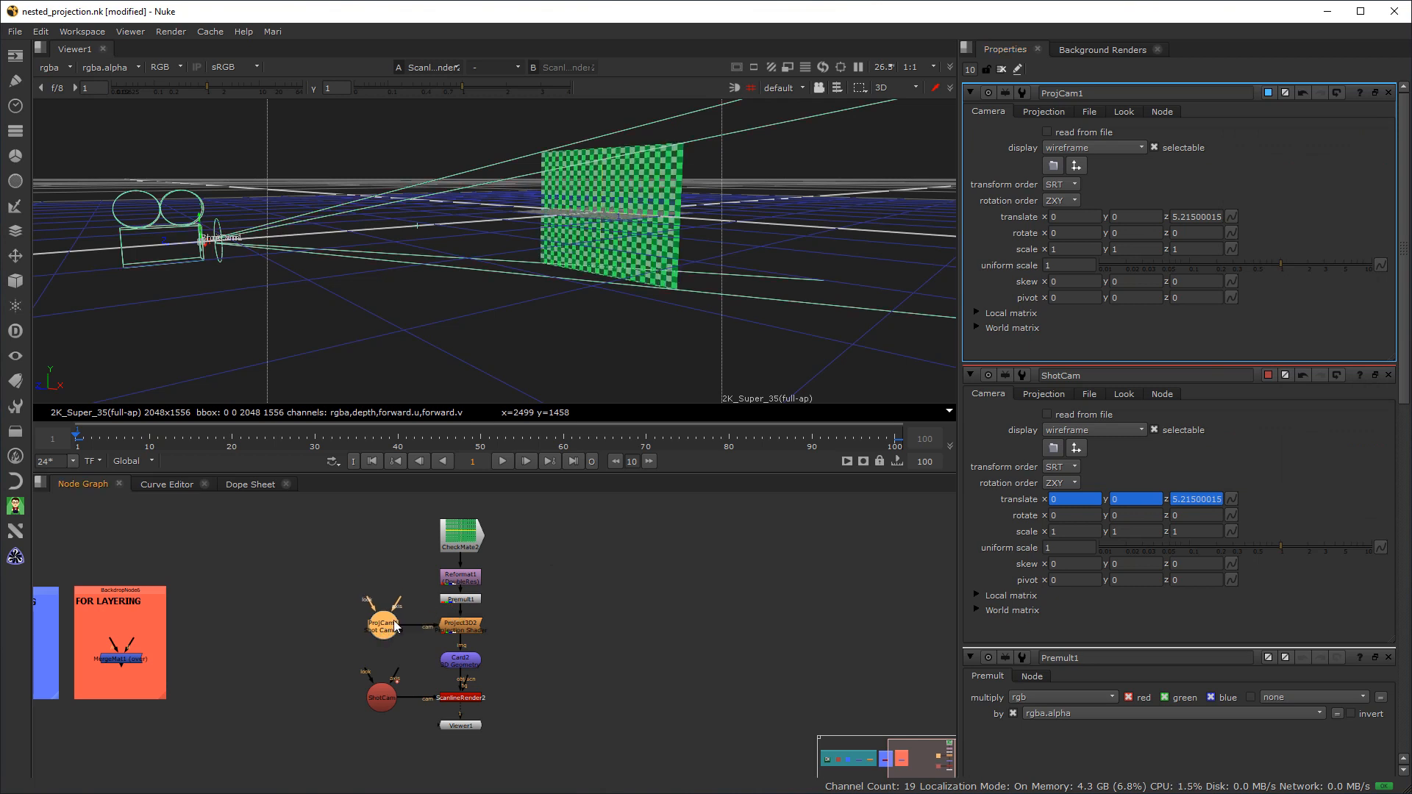
Scrub from frame 1 to 13 to compare the two cameras, and set the 3D viewer to look through ShotCam
left_click(78, 438)
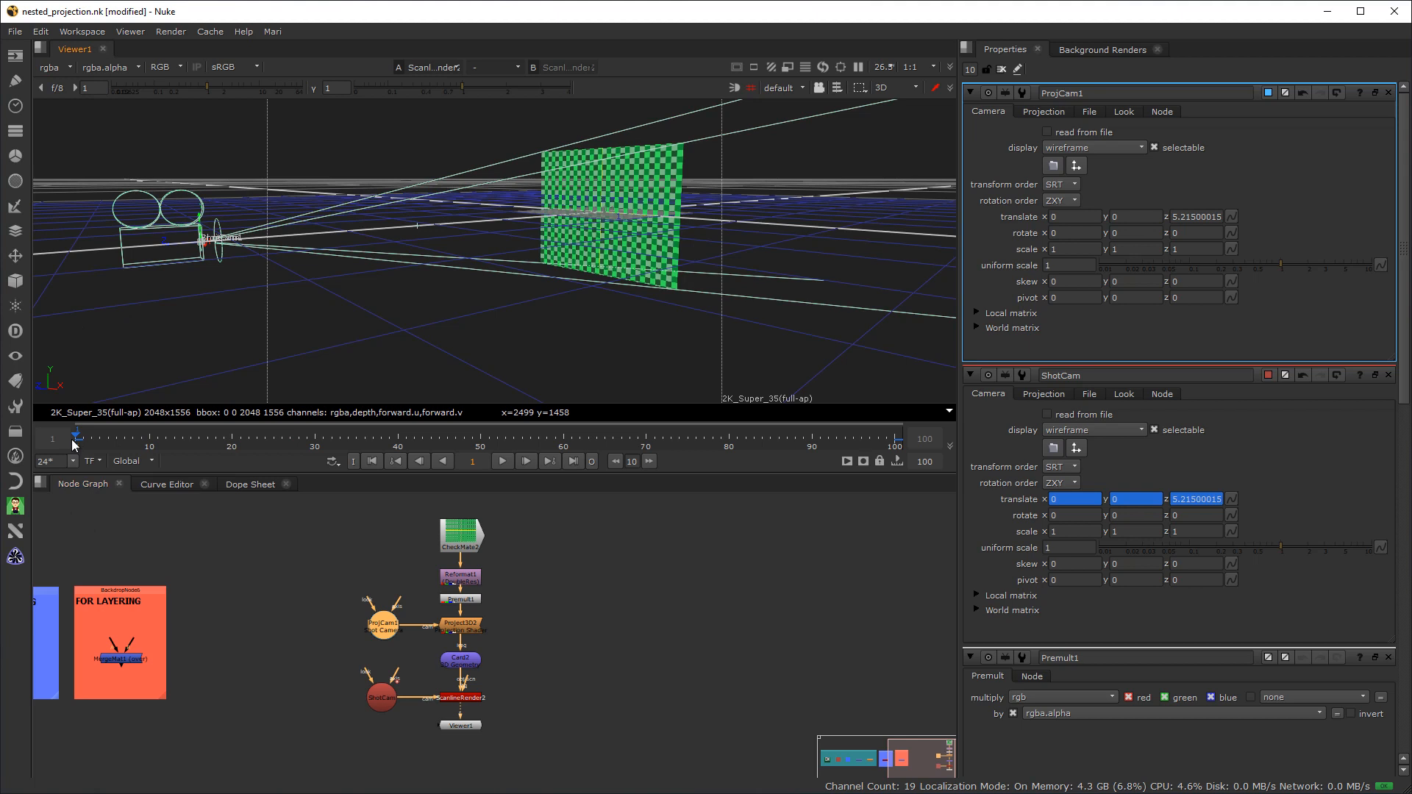
left_click_drag(78, 438, 174, 436)
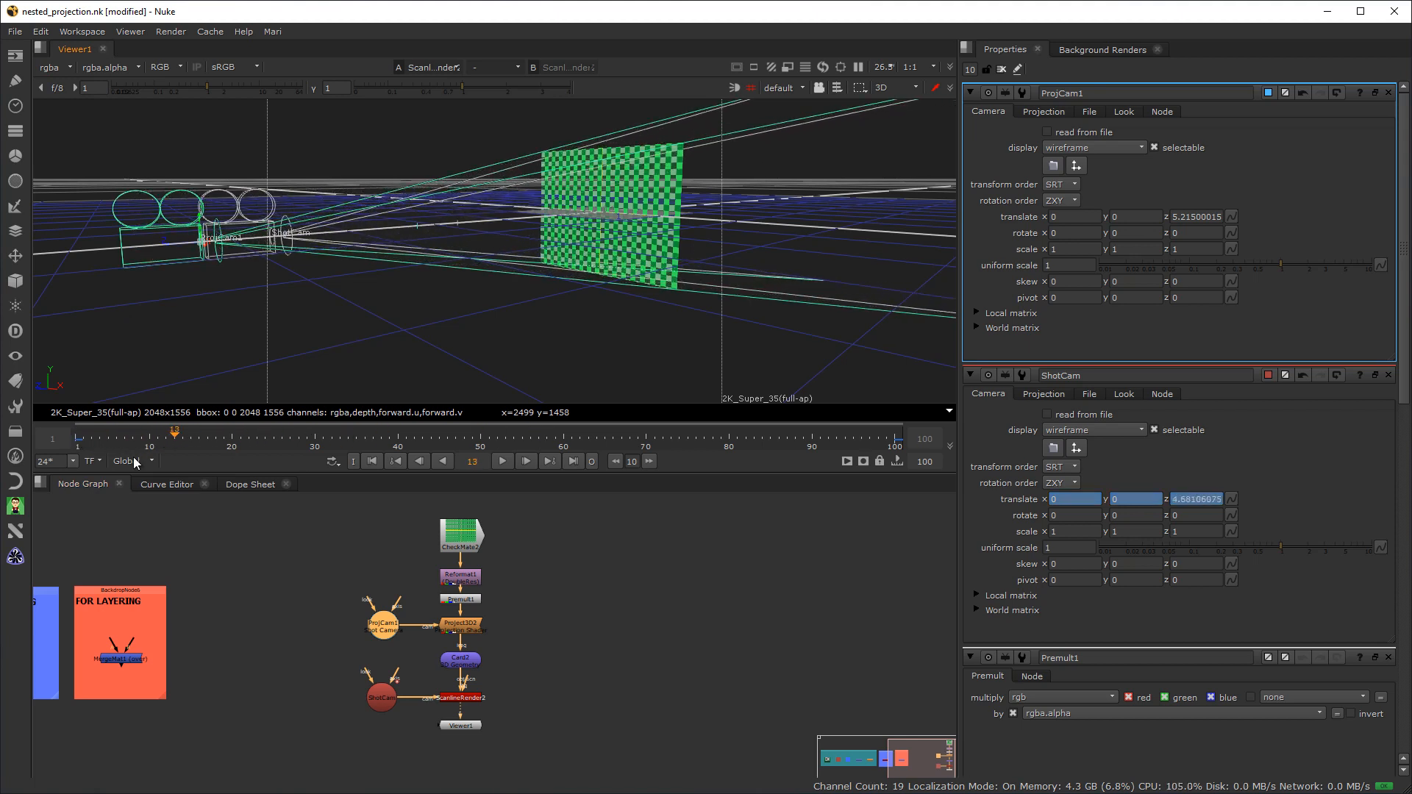
left_click(781, 90)
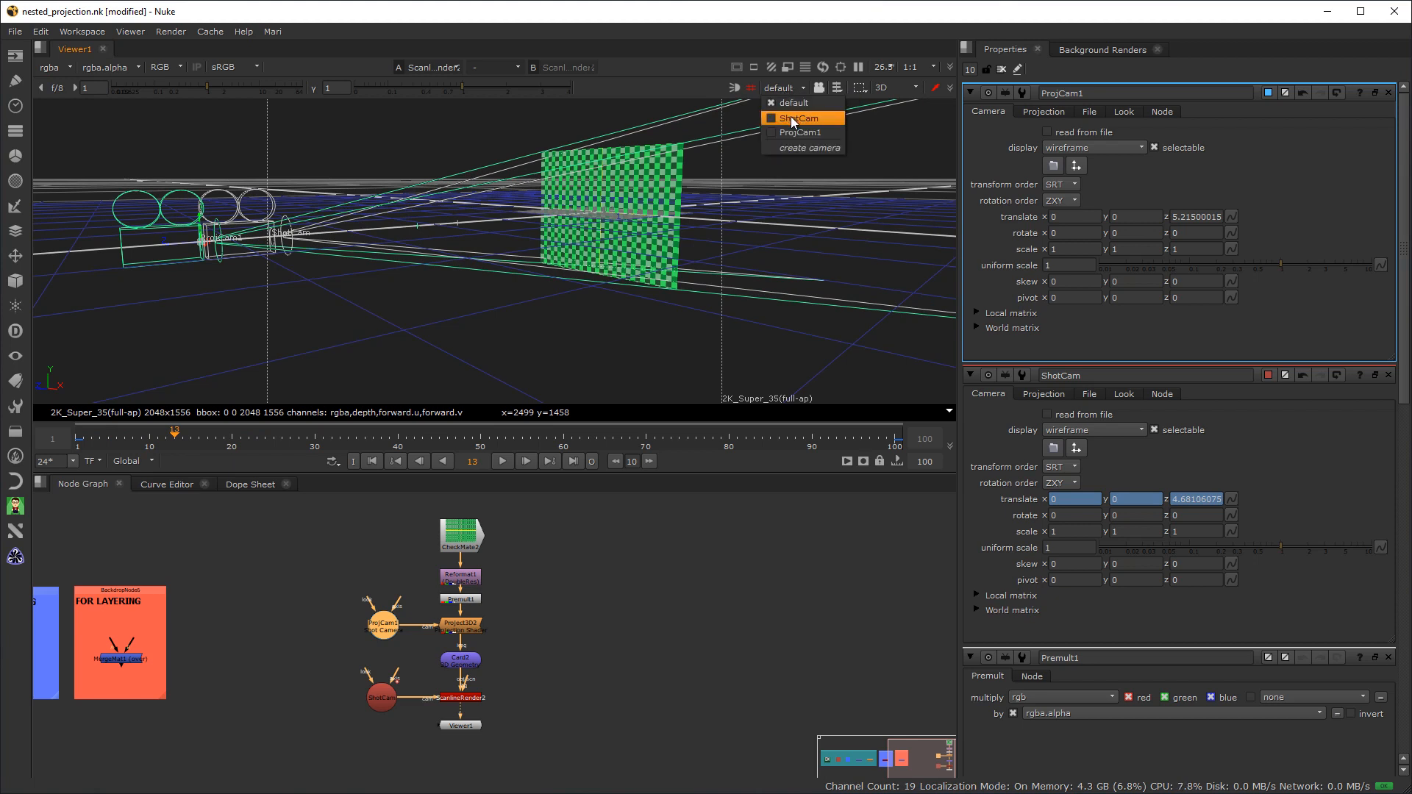
left_click(791, 118)
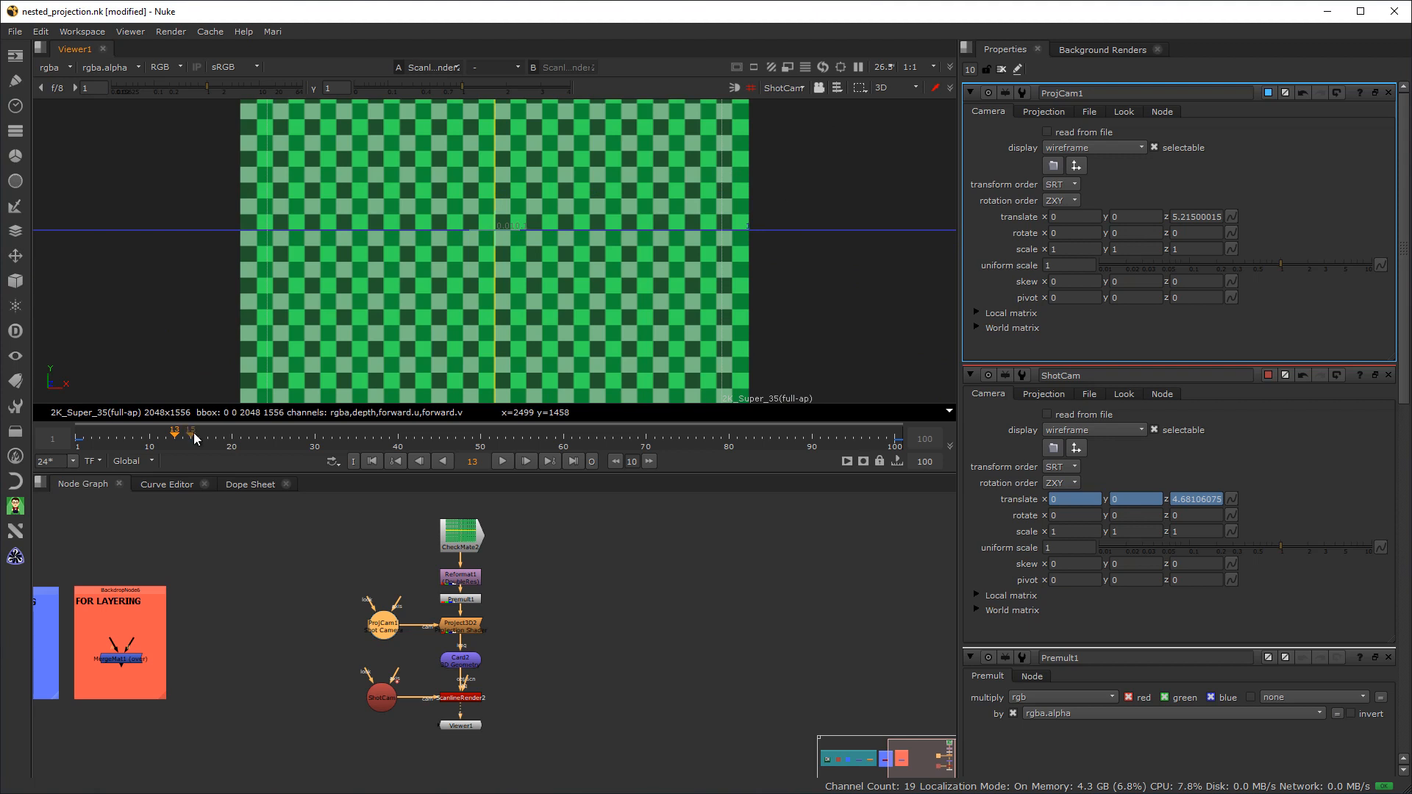
Scrub between frames 1 and 60 to examine the projected checkerboard through ShotCam
mouse_move(92, 438)
left_mouse_down()
mouse_move(142, 439)
mouse_move(59, 445)
mouse_move(73, 444)
left_mouse_up()
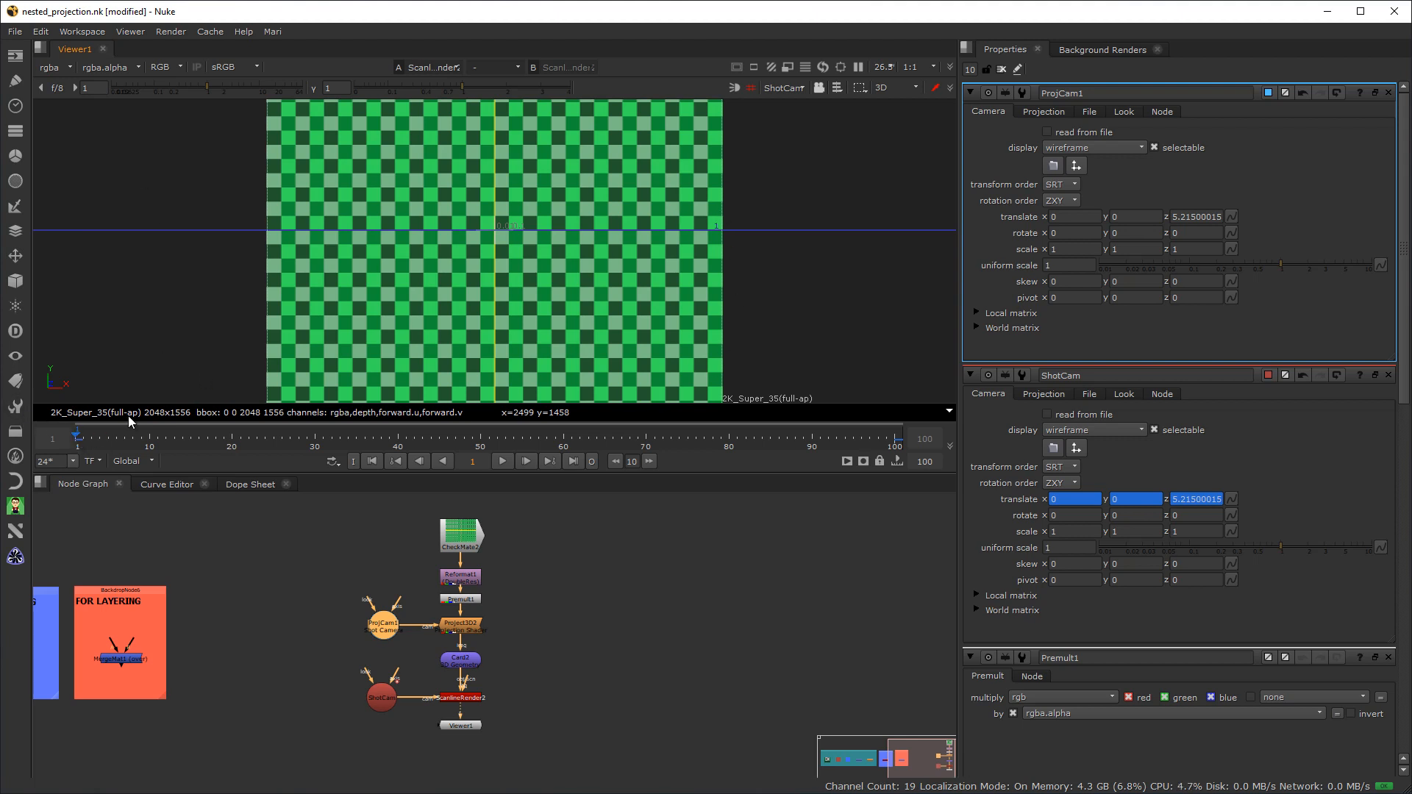
left_click_drag(77, 438, 180, 447)
left_click_drag(236, 439, 64, 522)
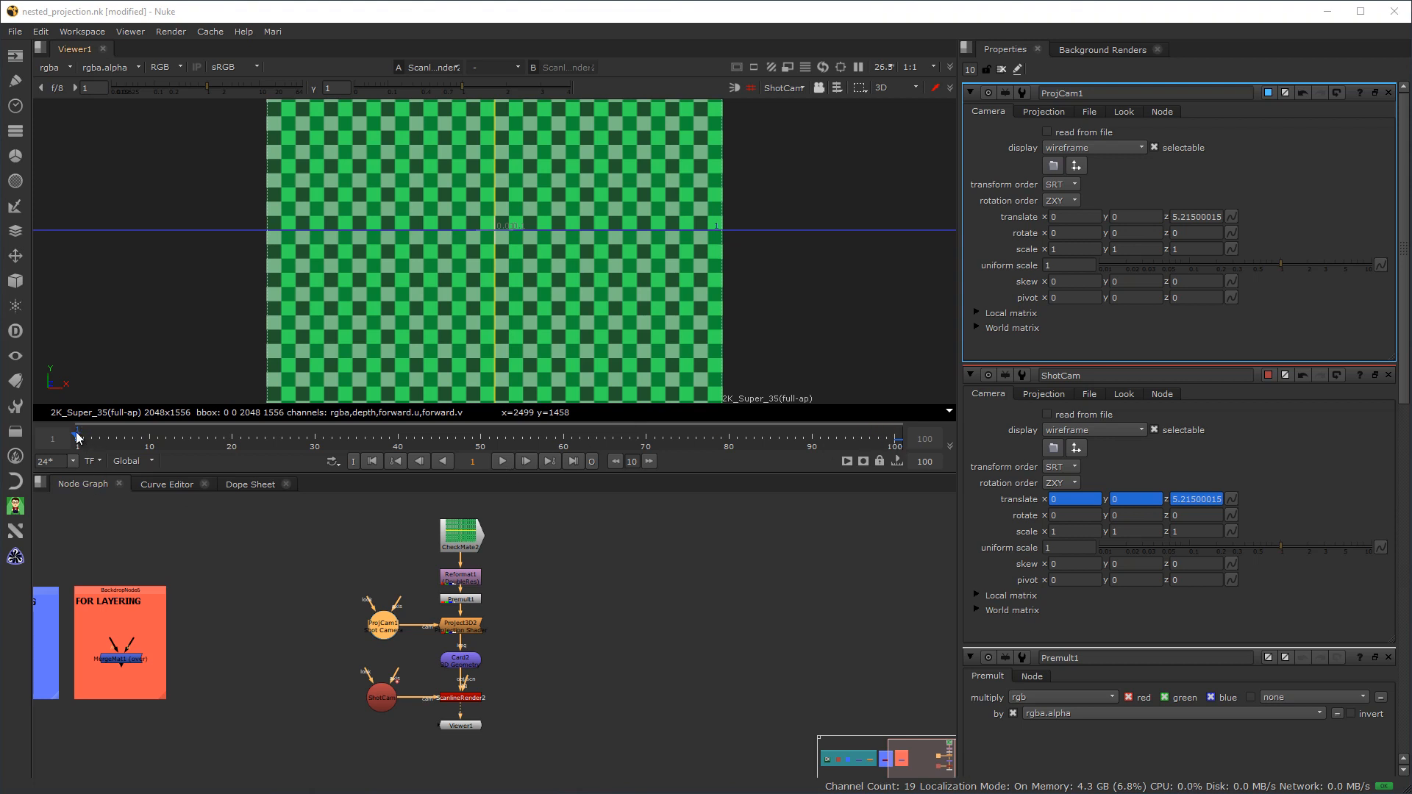
left_click_drag(80, 439, 333, 461)
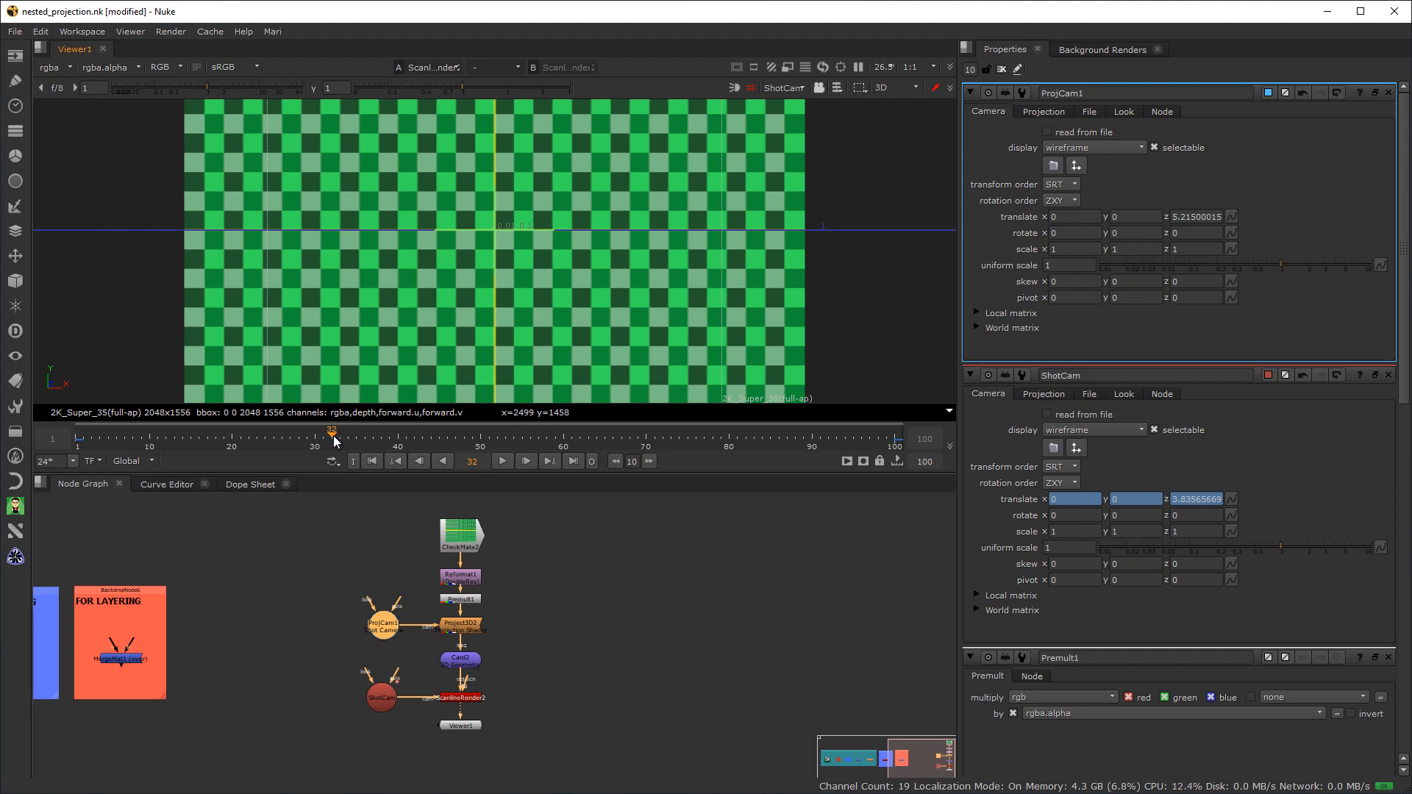
left_click_drag(336, 434, 339, 436)
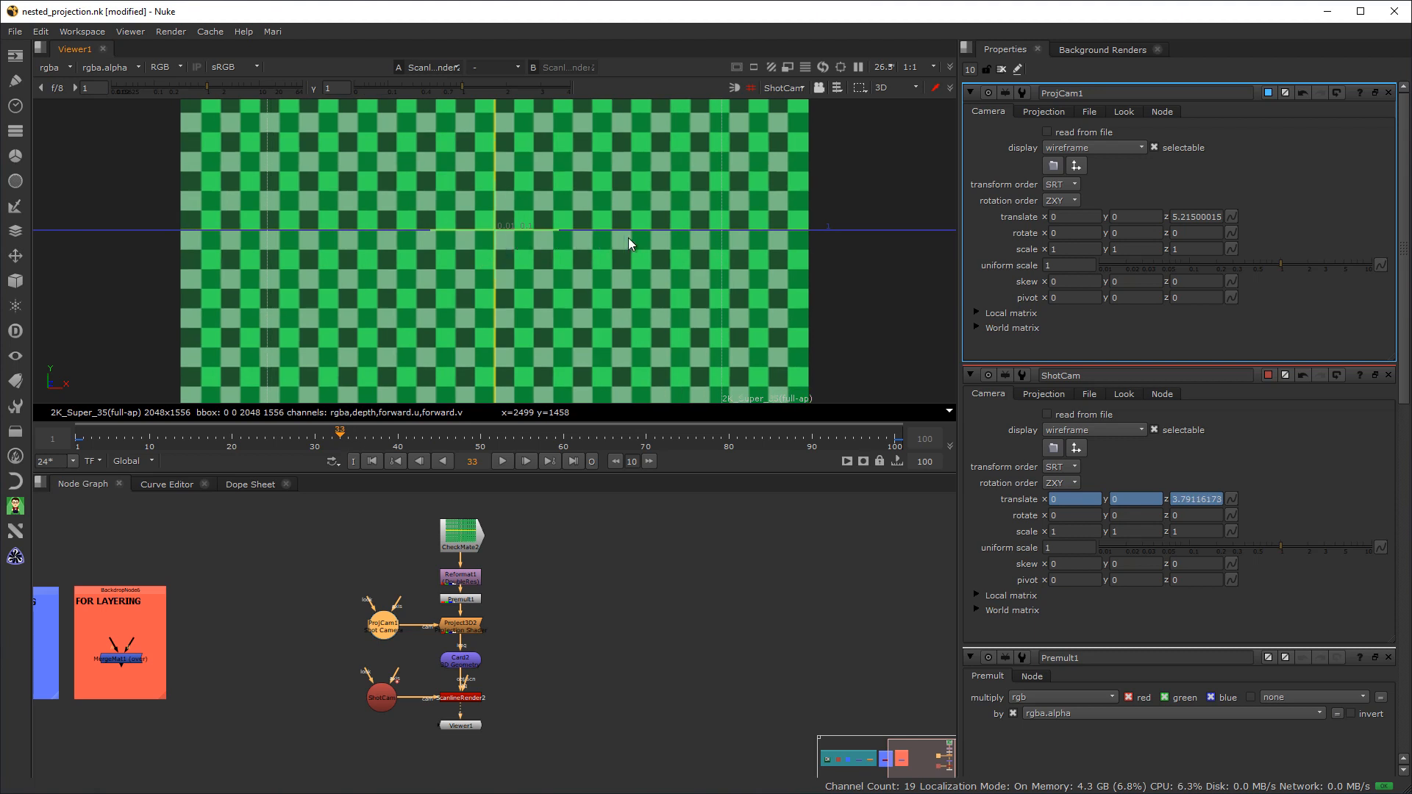
left_click_drag(341, 436, 563, 447)
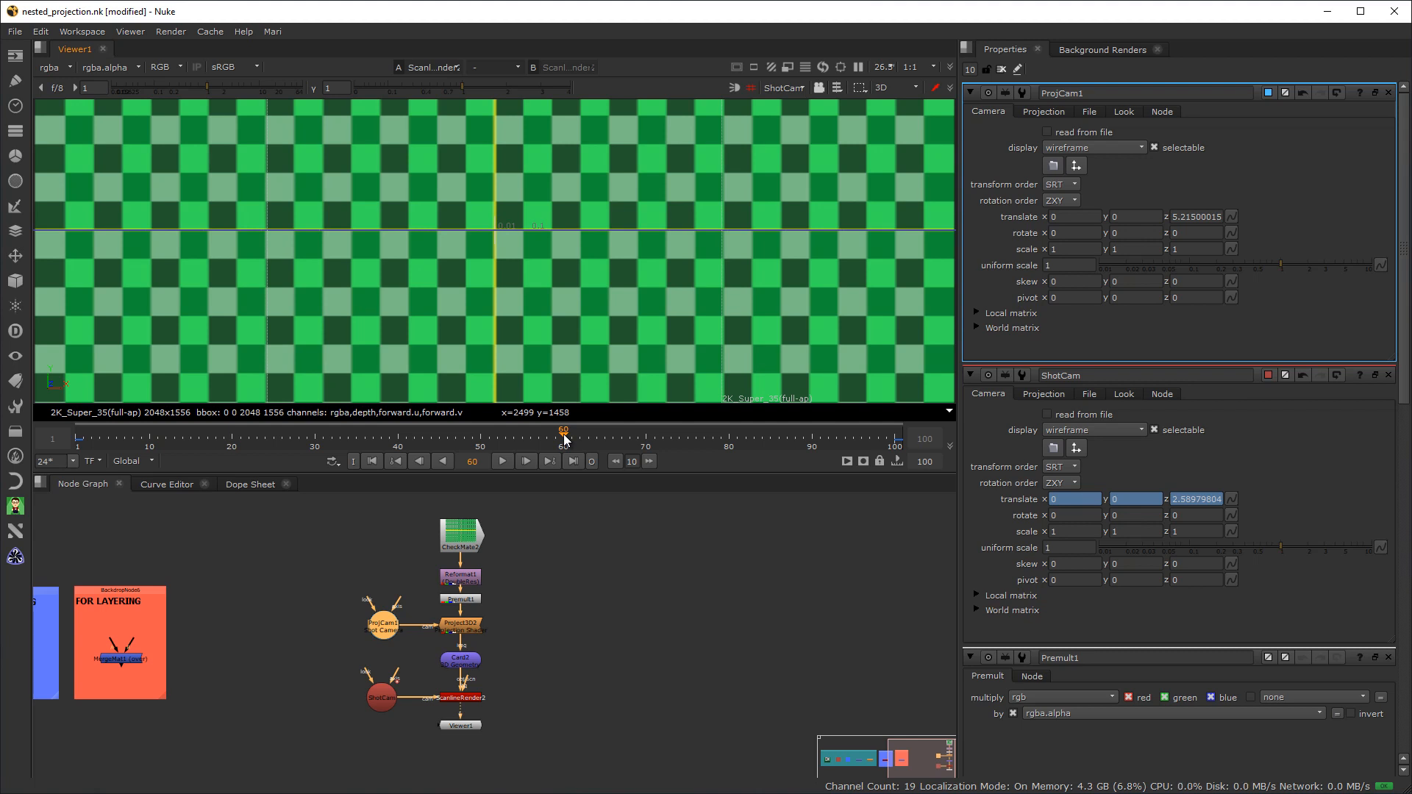
mouse_move(562, 434)
left_mouse_down()
mouse_move(546, 437)
mouse_move(578, 445)
mouse_move(562, 438)
left_mouse_up()
left_click(453, 599)
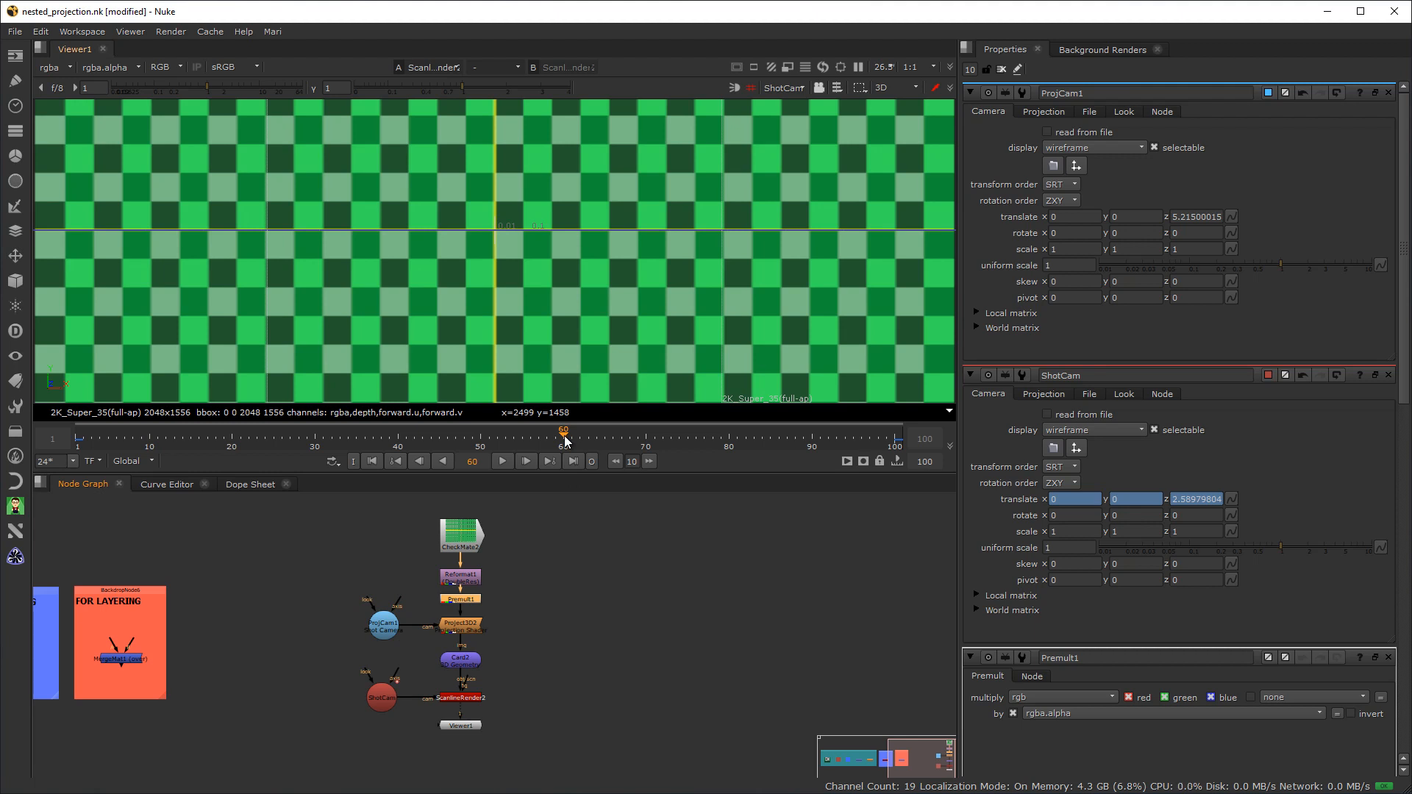
Go to frame 45, duplicate ShotCam, and place the copy in the empty area to the right of the projection nodes
left_click_drag(564, 440, 444, 466)
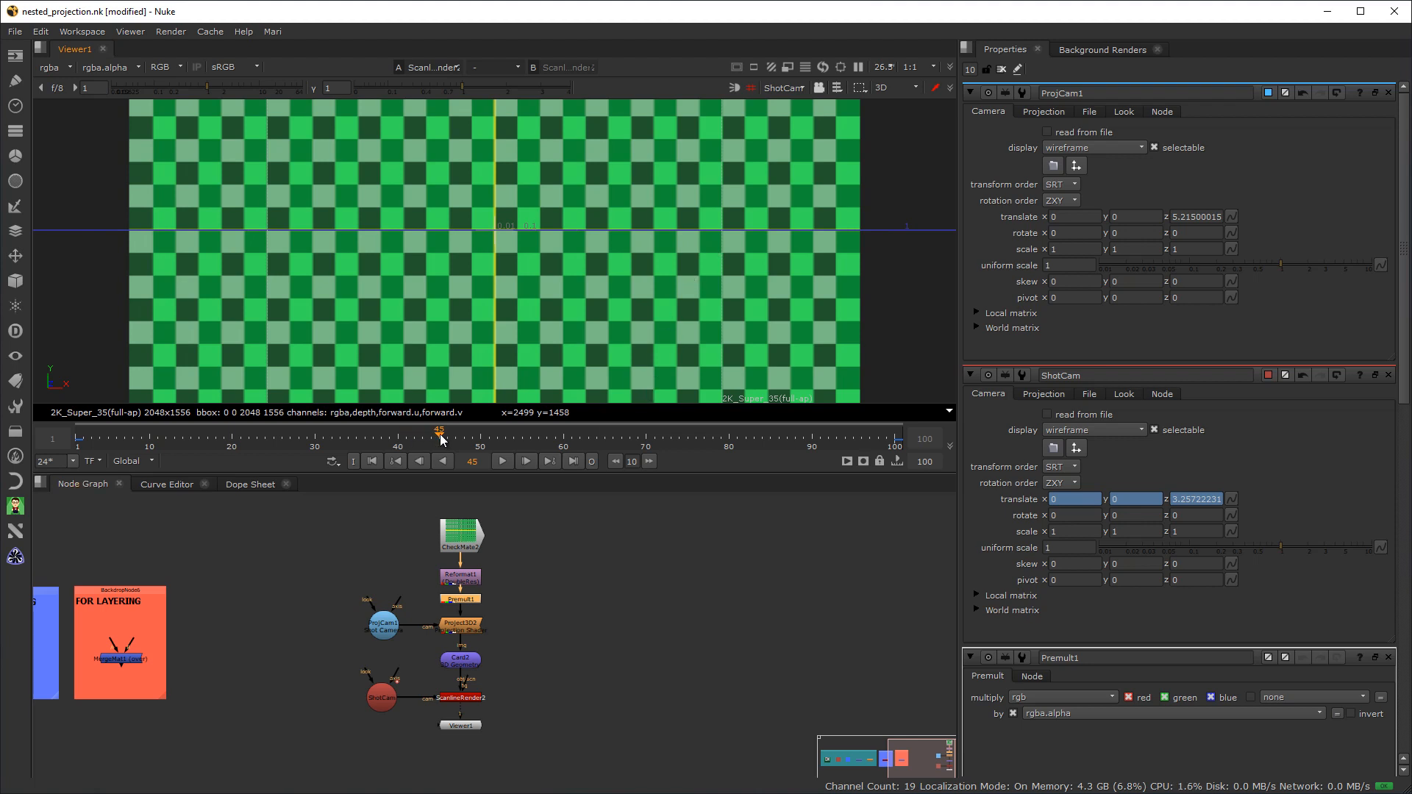
left_click(378, 699)
right_click(378, 699)
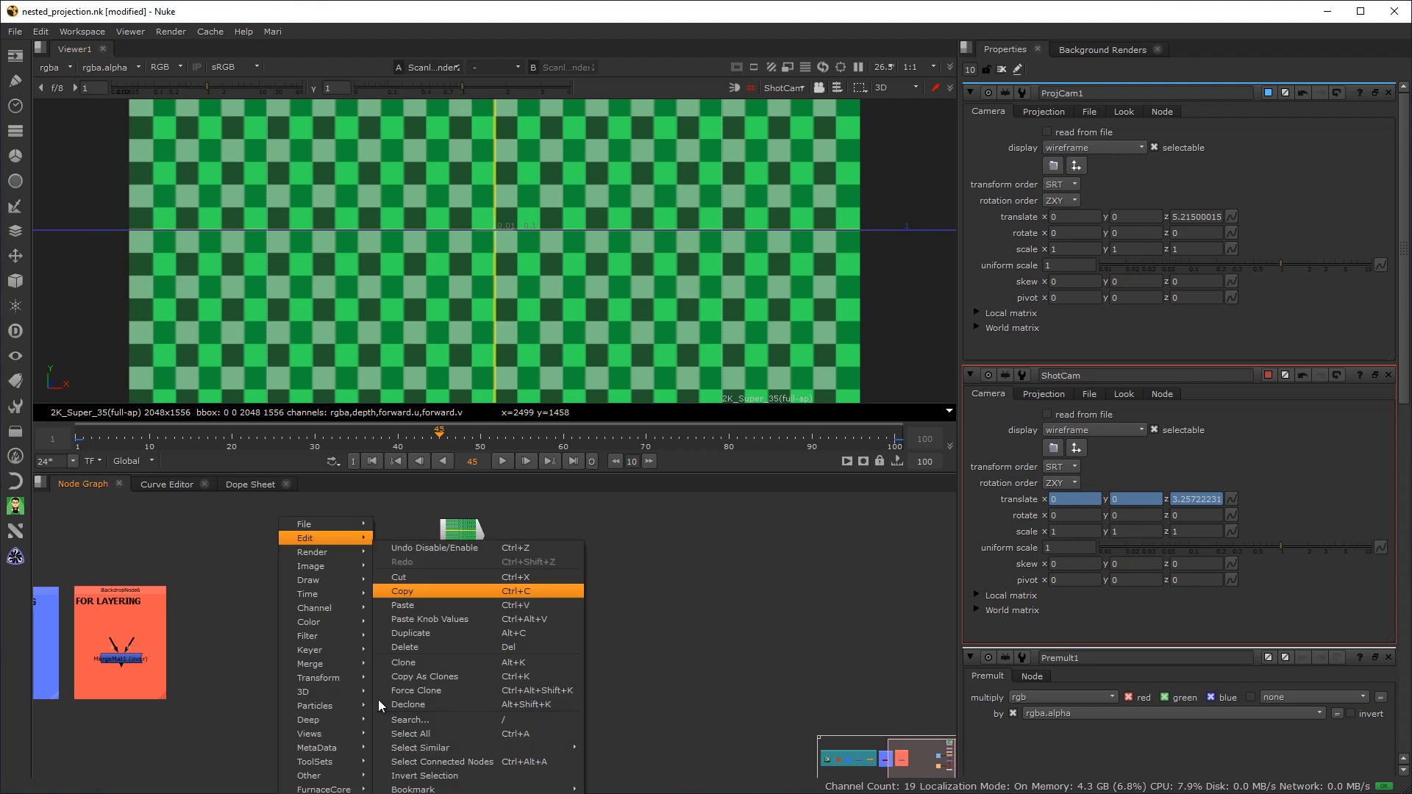
left_click(413, 590)
left_click(729, 594)
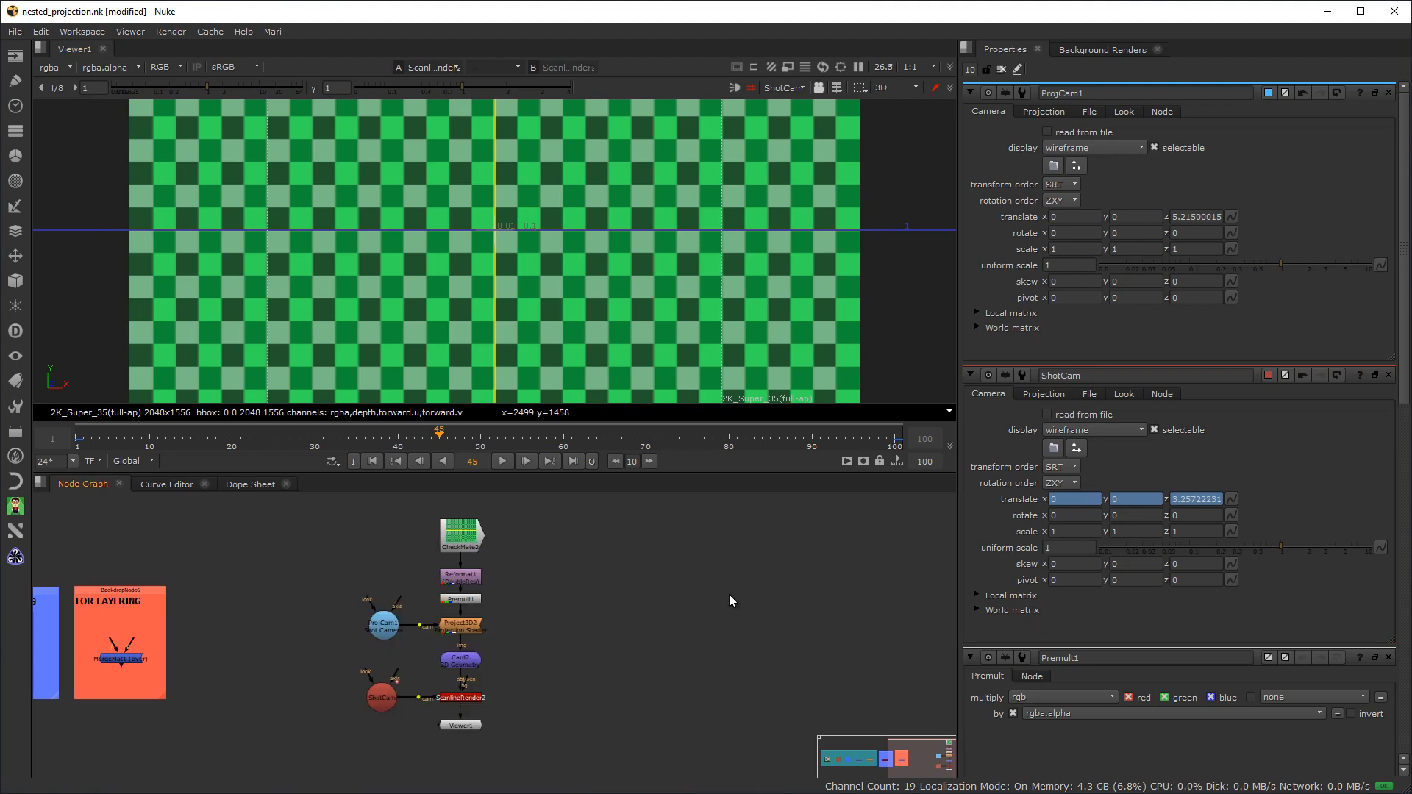
key("ctrl+v")
left_click_drag(717, 597, 630, 610)
Rename the new camera copy ProjCam45 and remove the animation from all its knobs, freezing it at frame 45
double_click(630, 616)
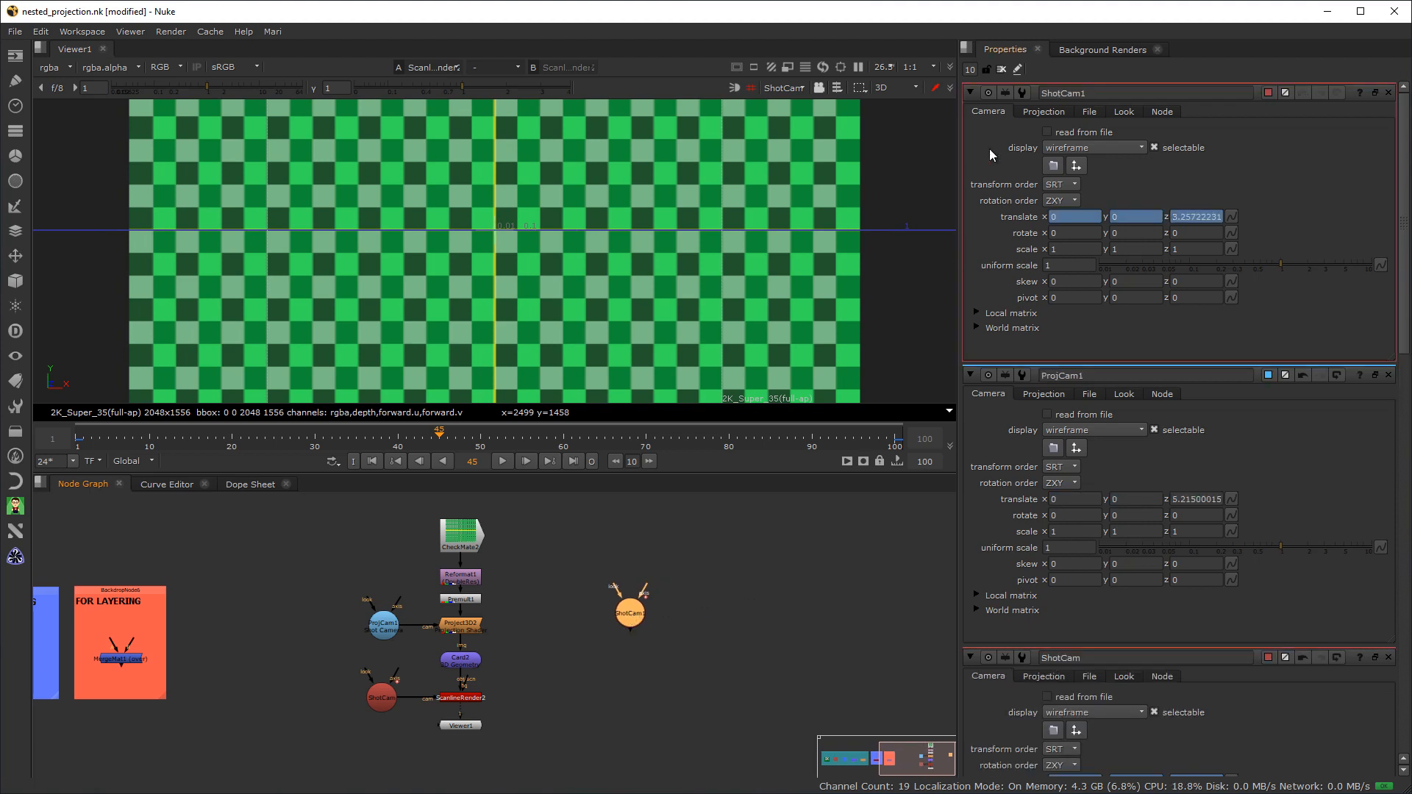
left_click_drag(1059, 101, 981, 98)
type("Proj")
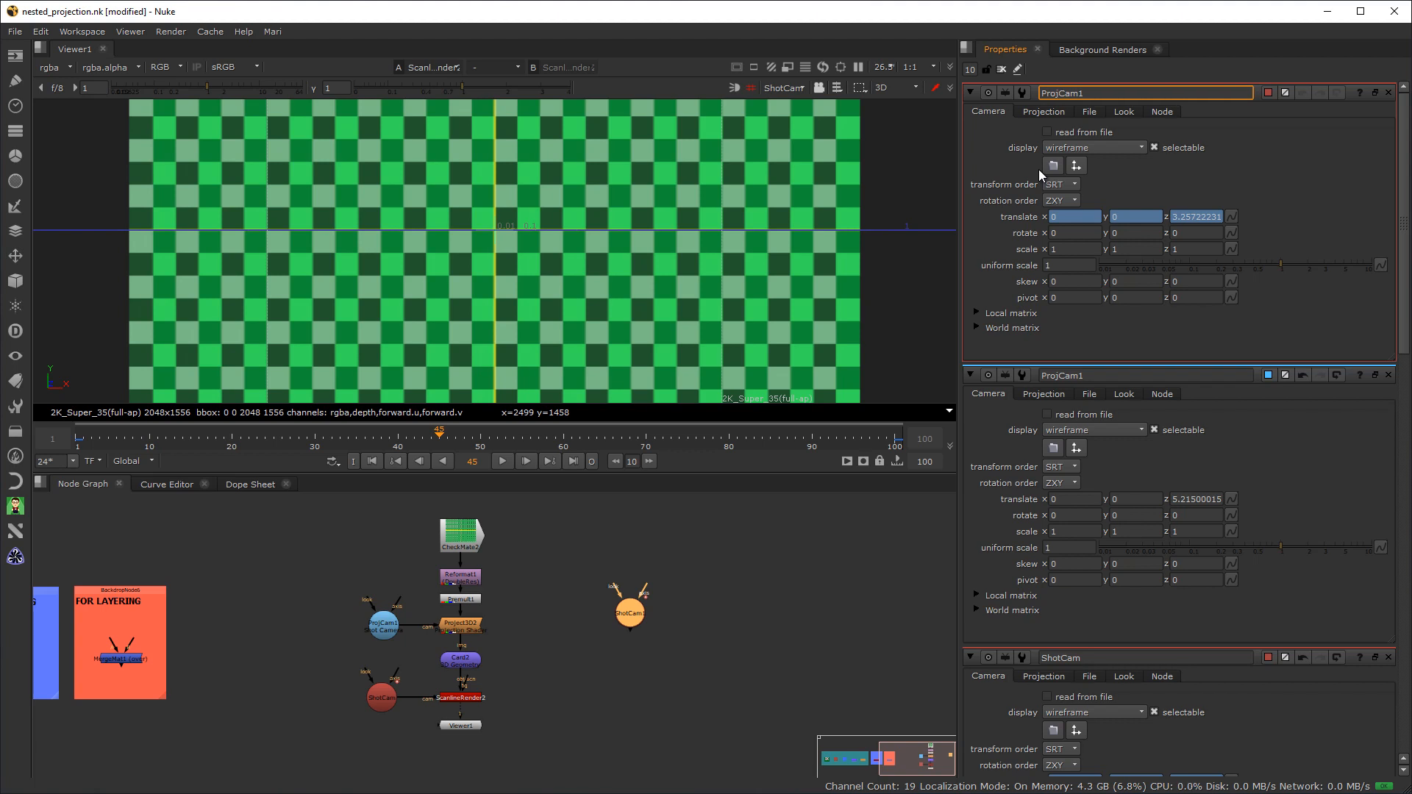
key("BackSpace")
type("45")
right_click(1283, 203)
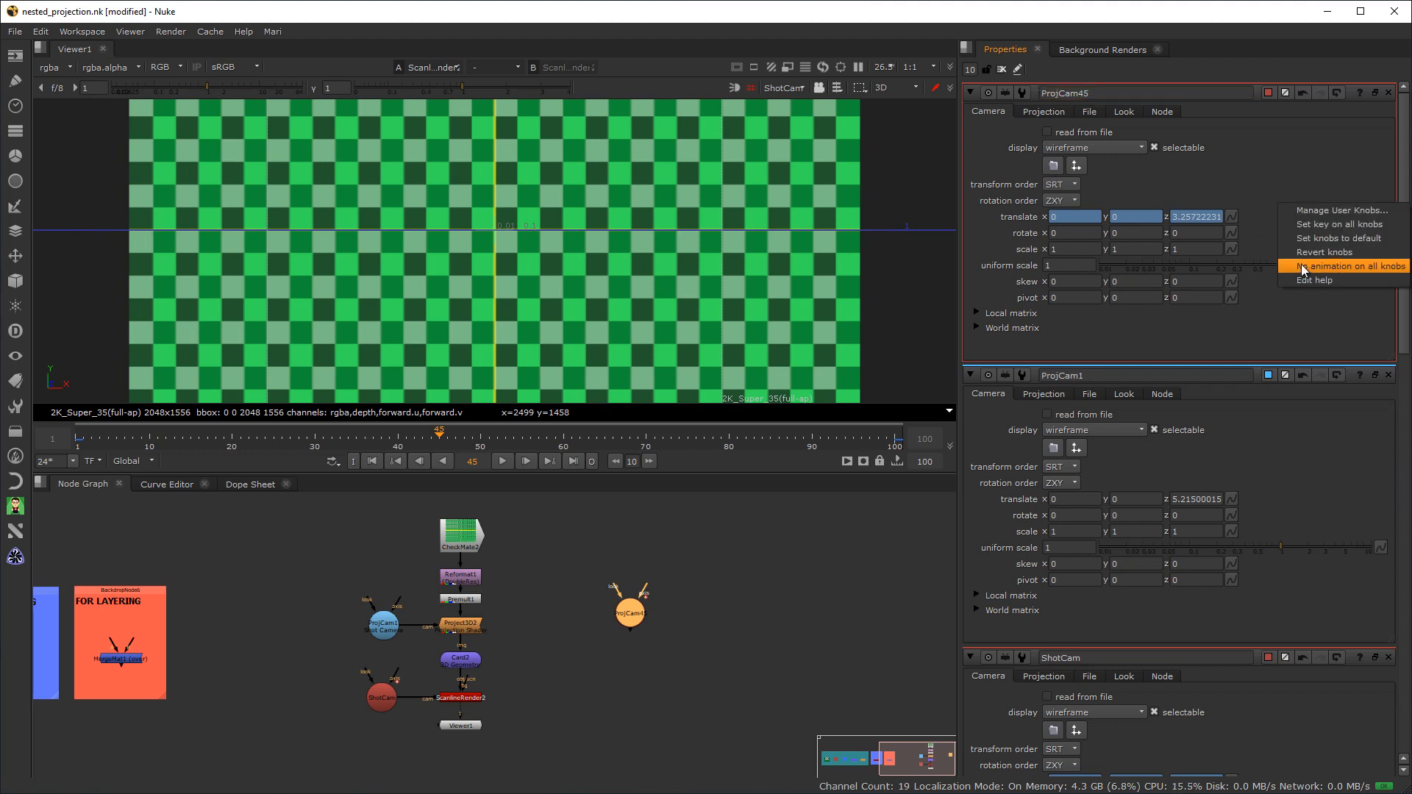
left_click(1303, 267)
left_click(666, 426)
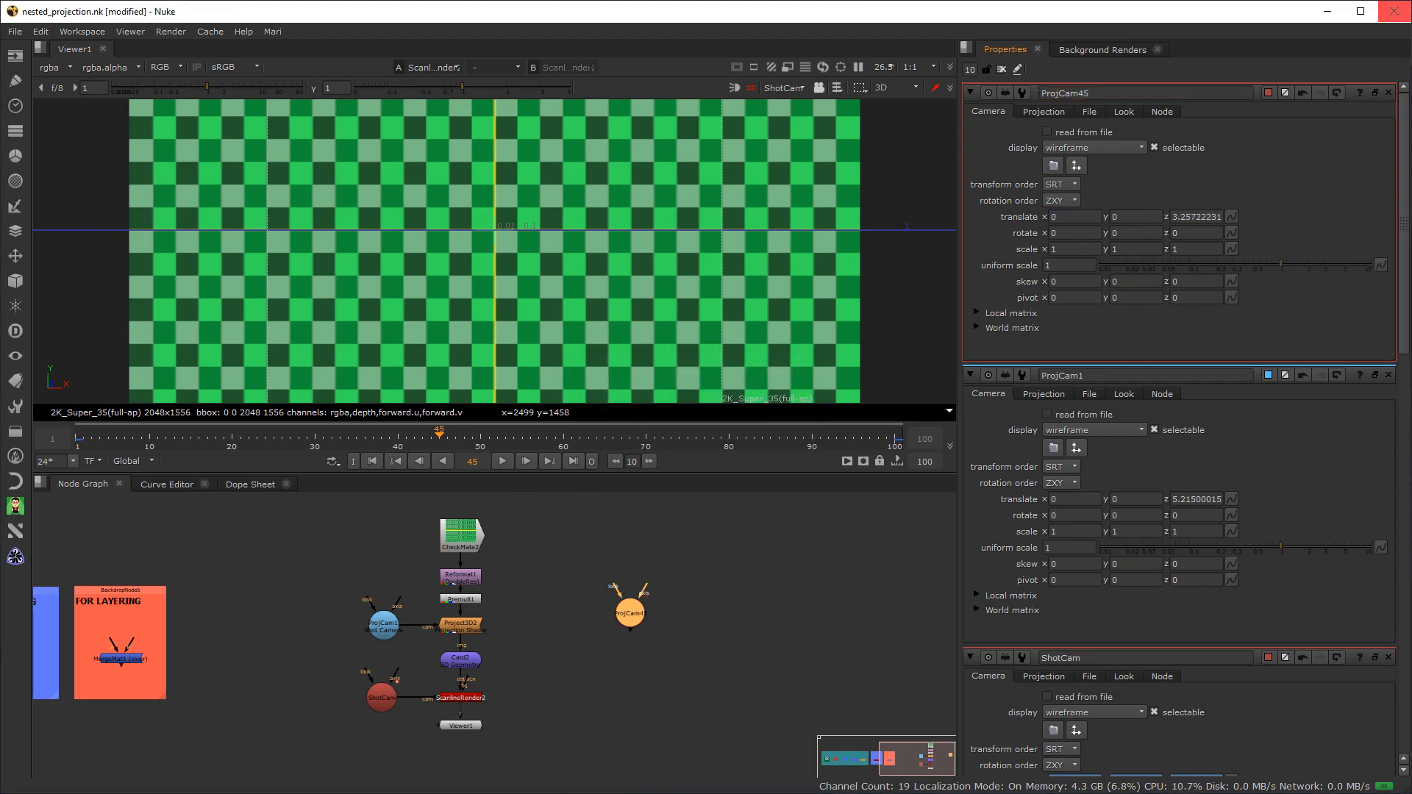
Set ProjCam45's node colour to light blue and move it closer to the existing projection nodes
left_click(1266, 93)
left_click(1307, 340)
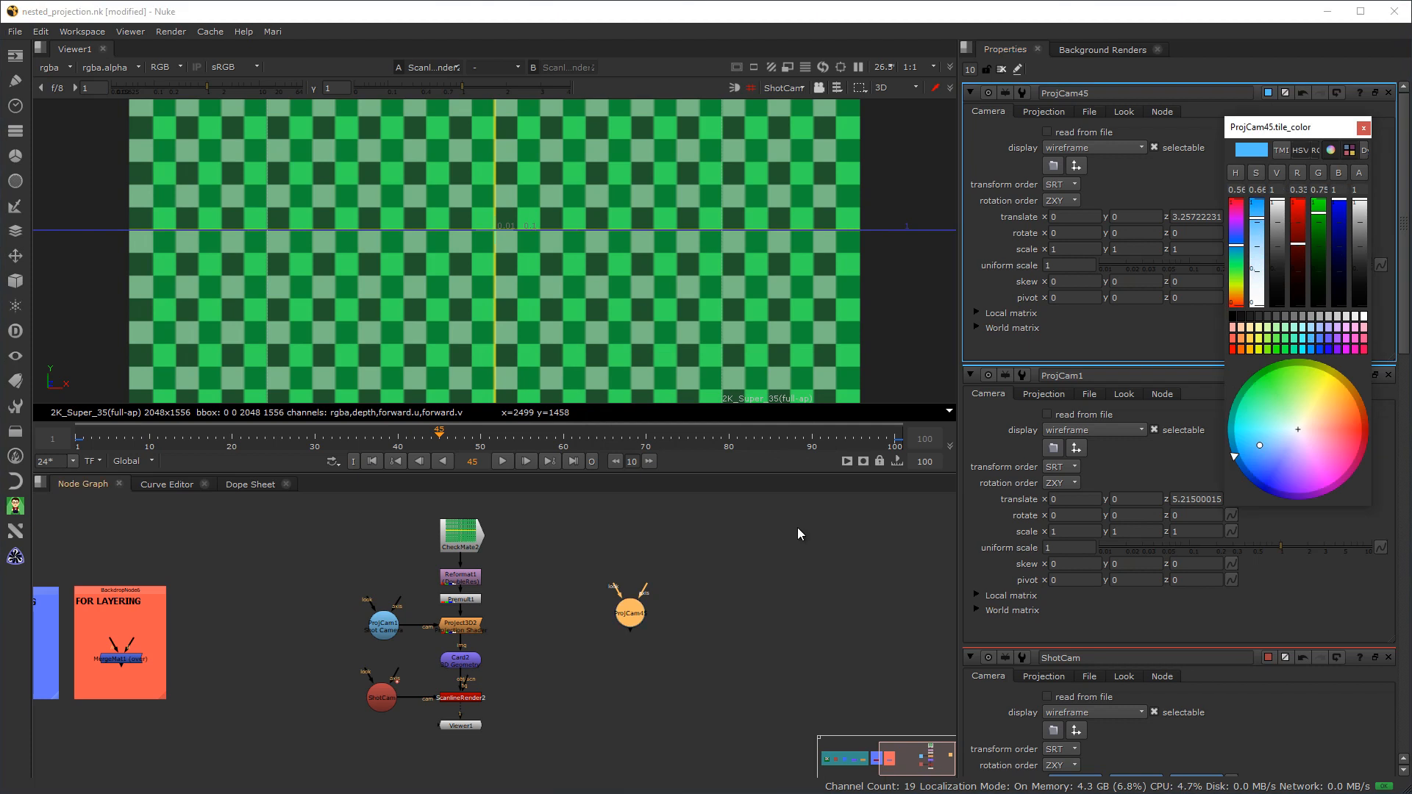
left_click_drag(635, 614, 584, 624)
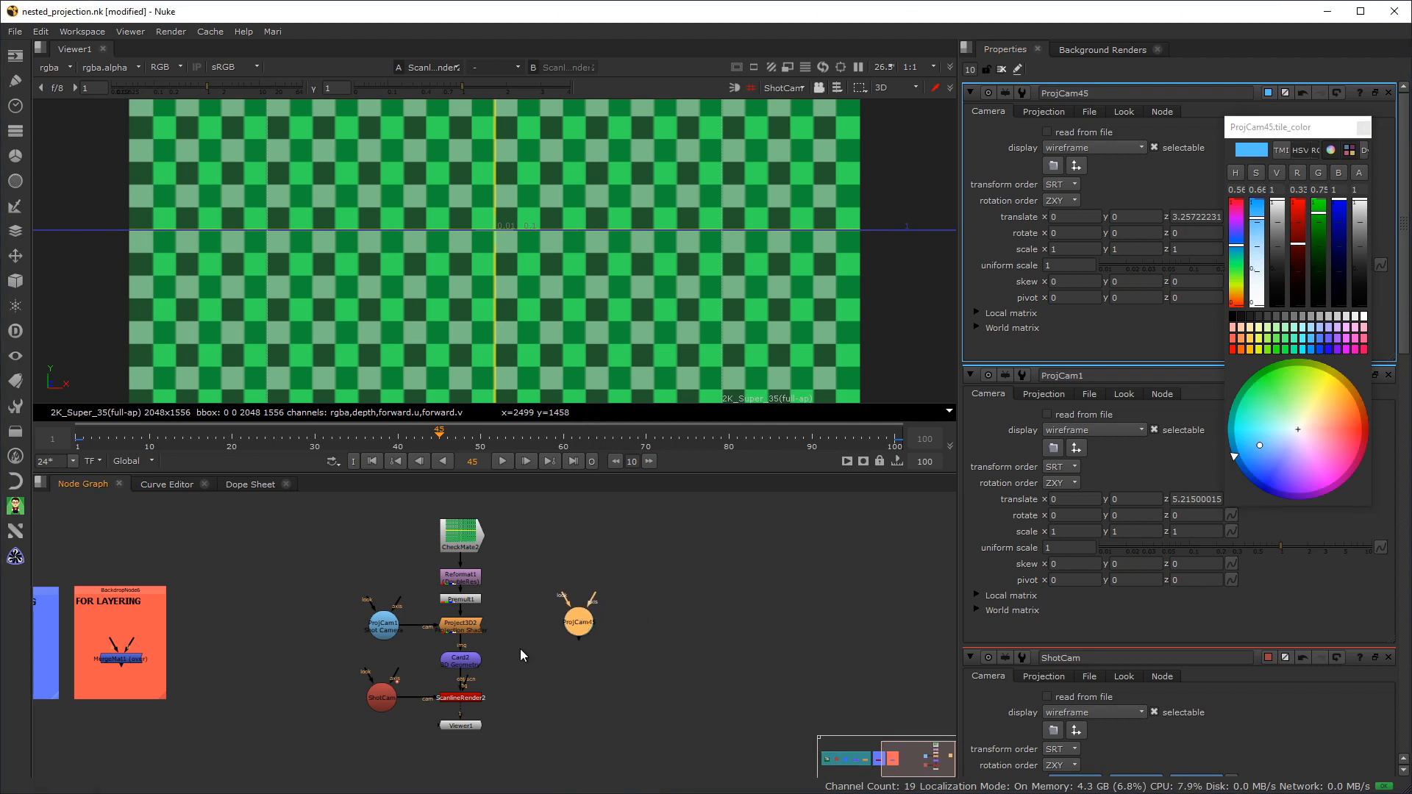
Duplicate the checkerboard node and place the copy above and to the right of ProjCam45
left_click(464, 529)
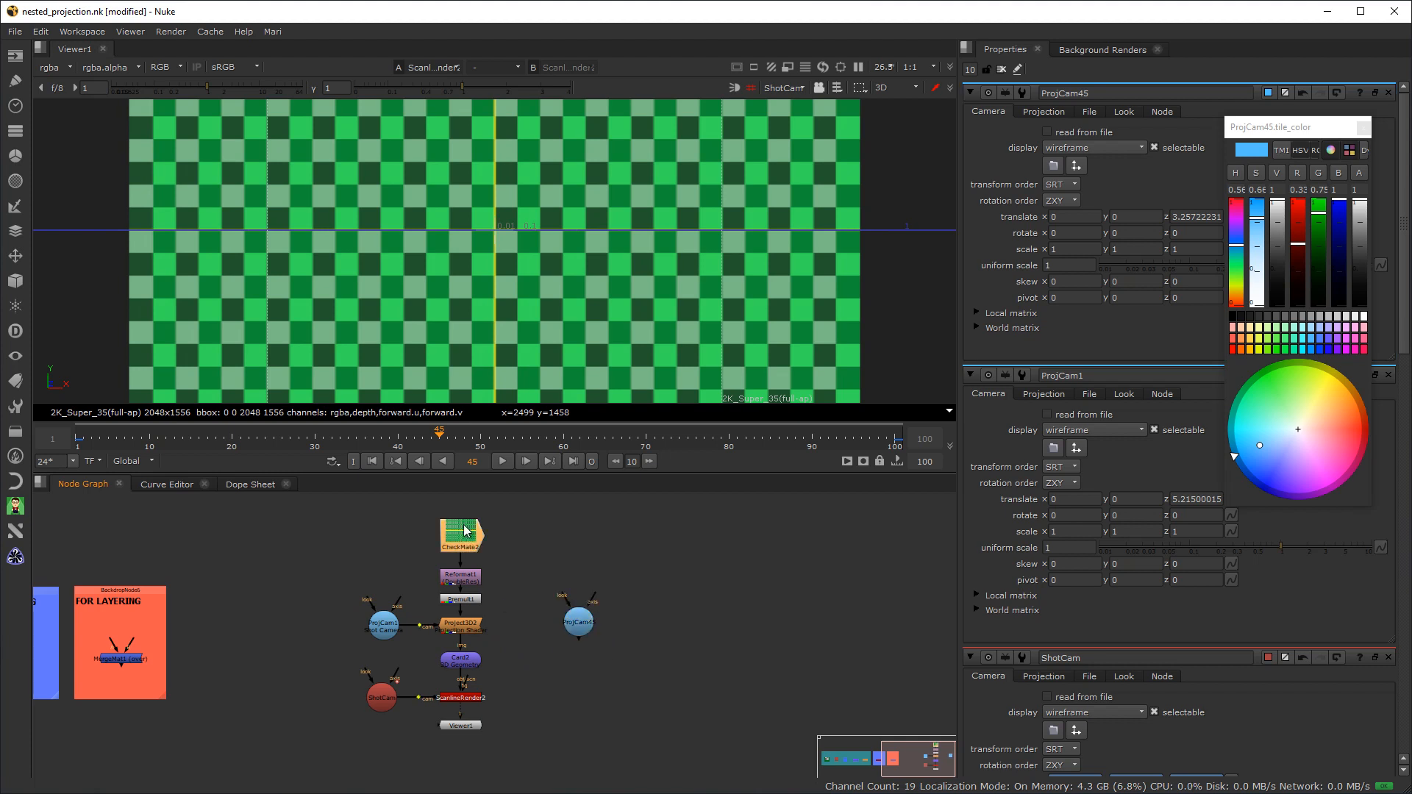
left_click(657, 515)
key("ctrl+v")
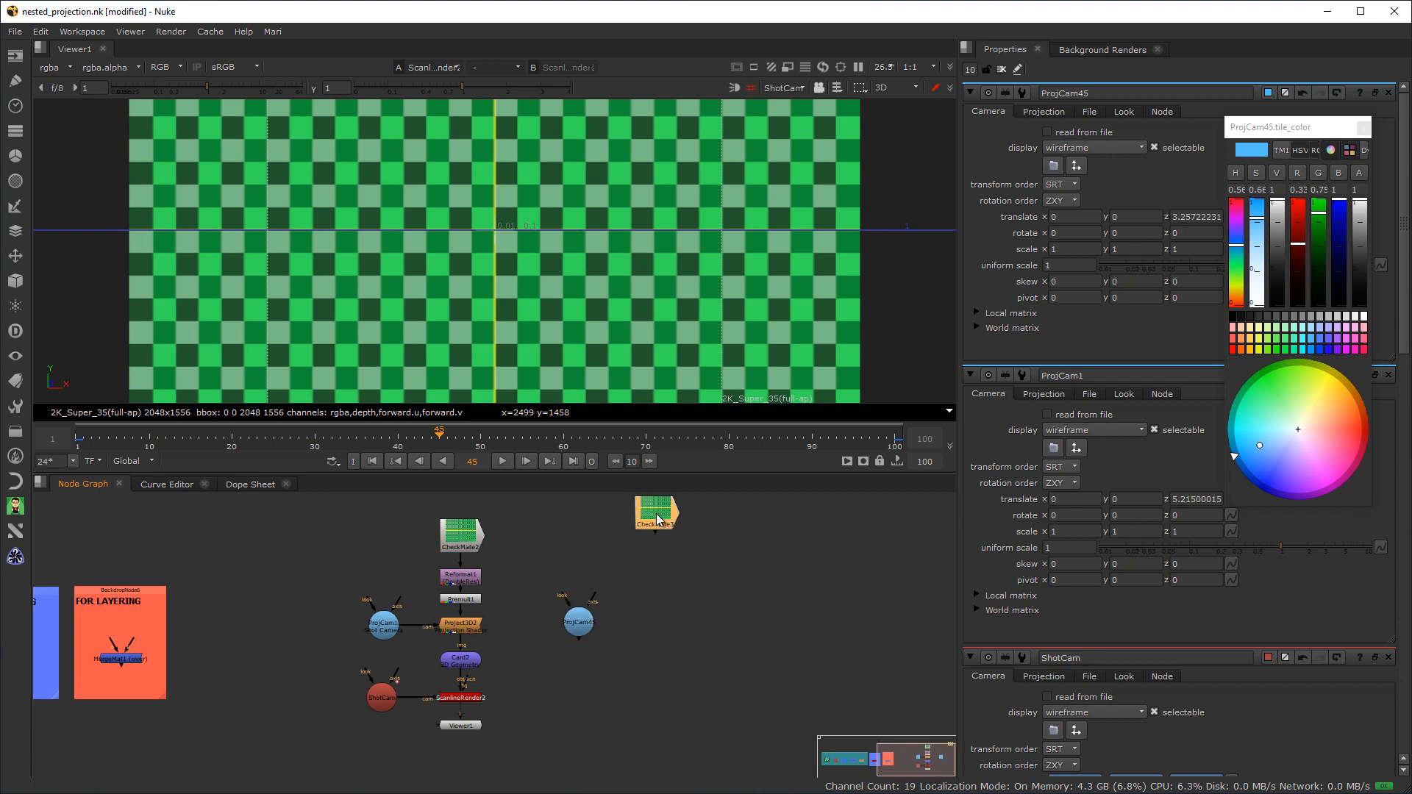
left_click_drag(658, 519, 654, 535)
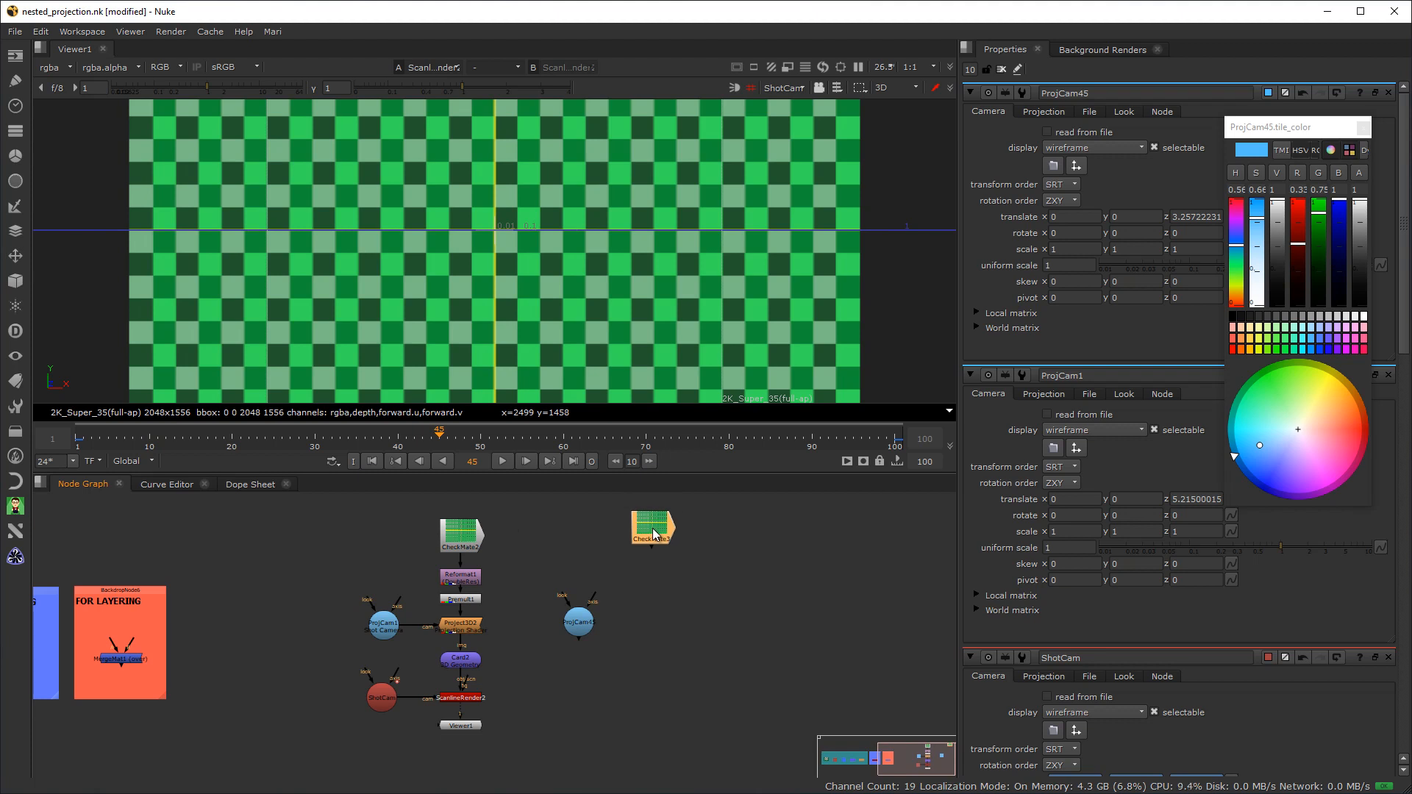
View the duplicated checkerboard and set its Change Colour value to 1
key("1")
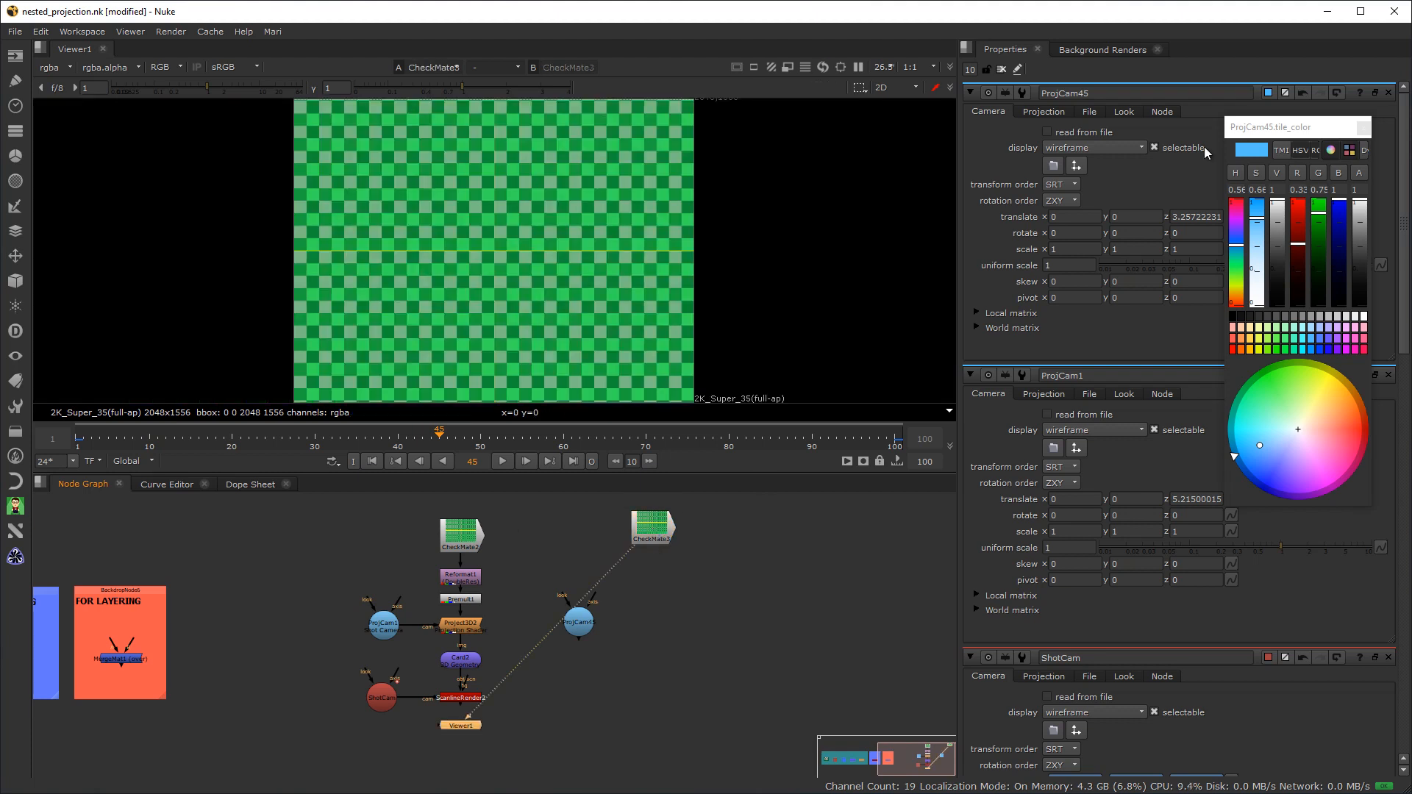
double_click(653, 527)
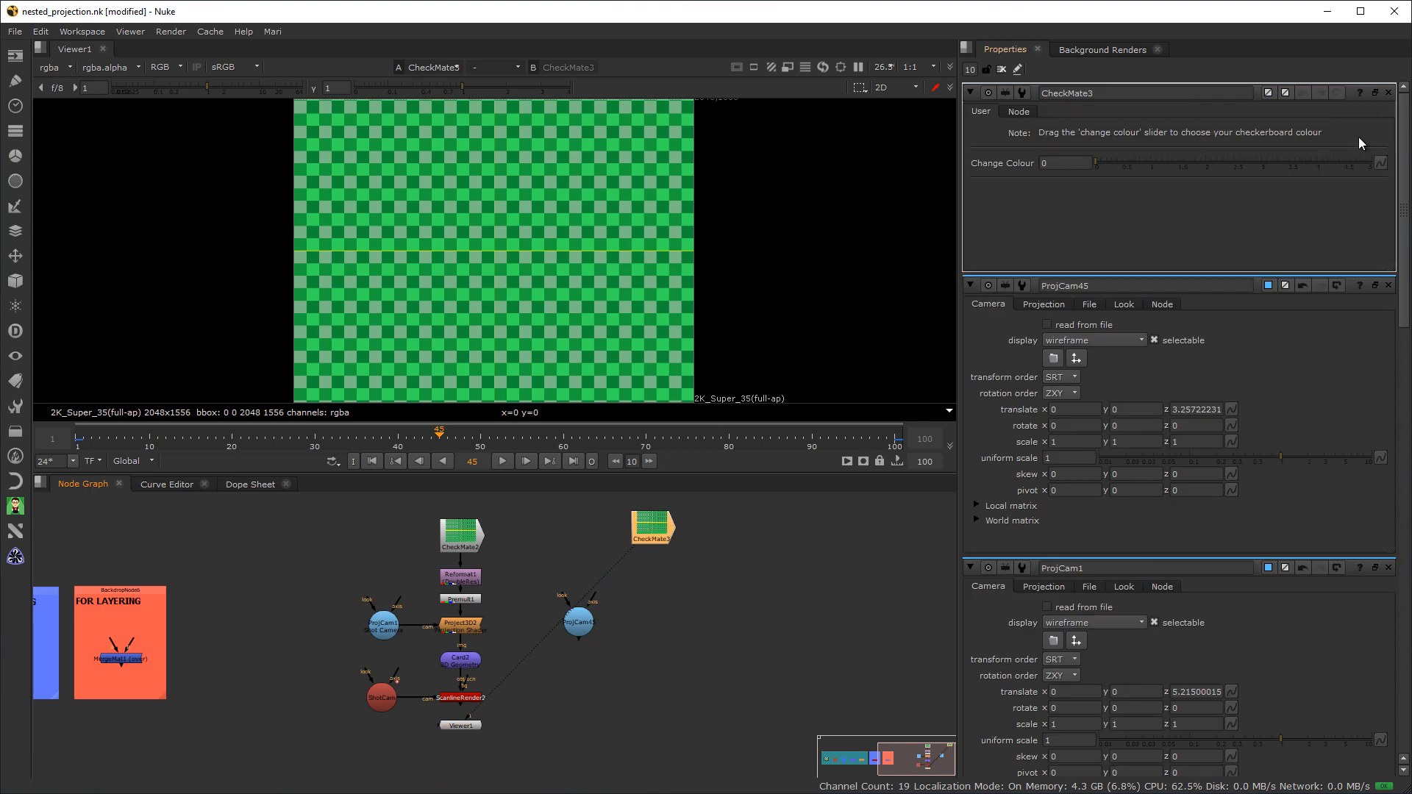
left_click_drag(1149, 164, 1157, 164)
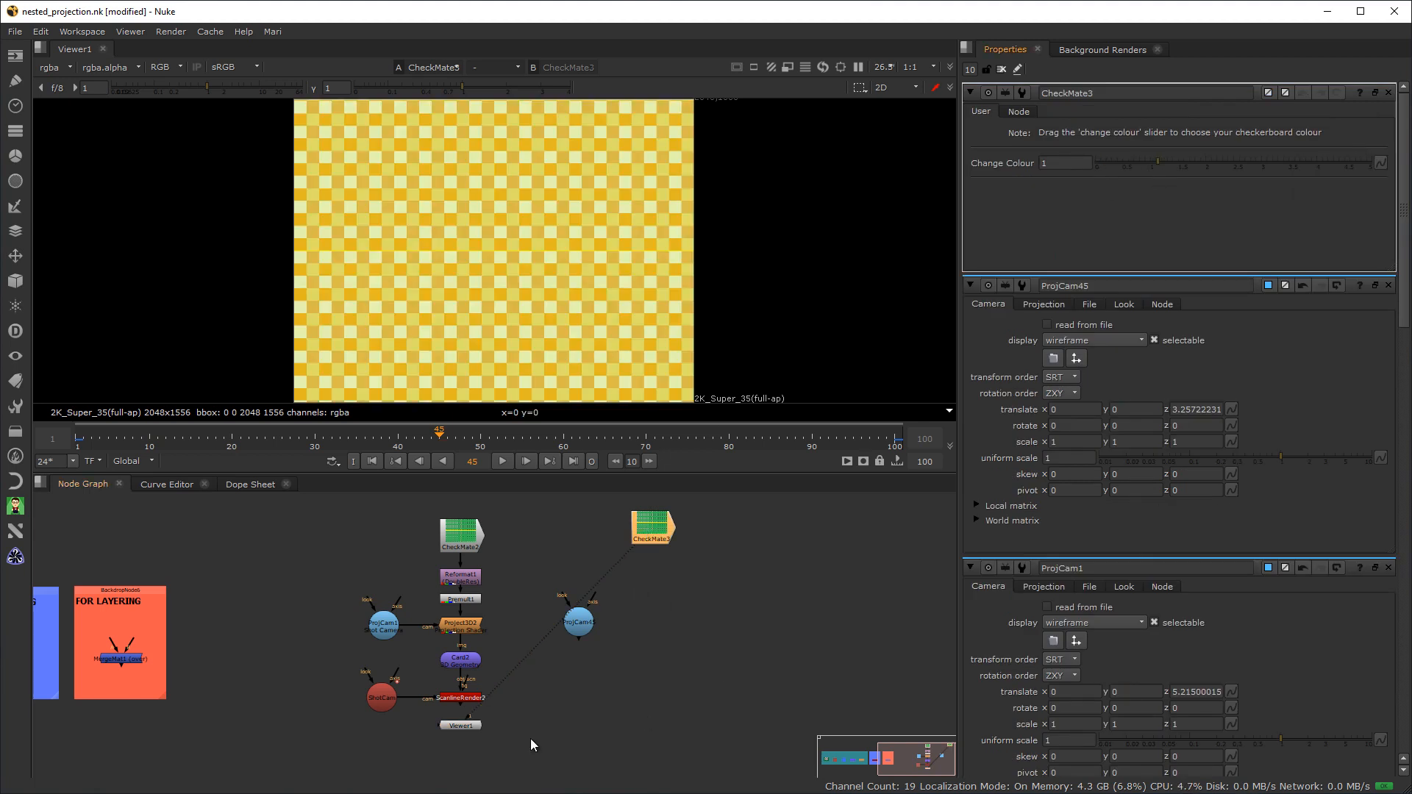
Clone the Reformat and Premult nodes and connect the clones in sequence below the new checkerboard
left_click_drag(427, 561, 494, 606)
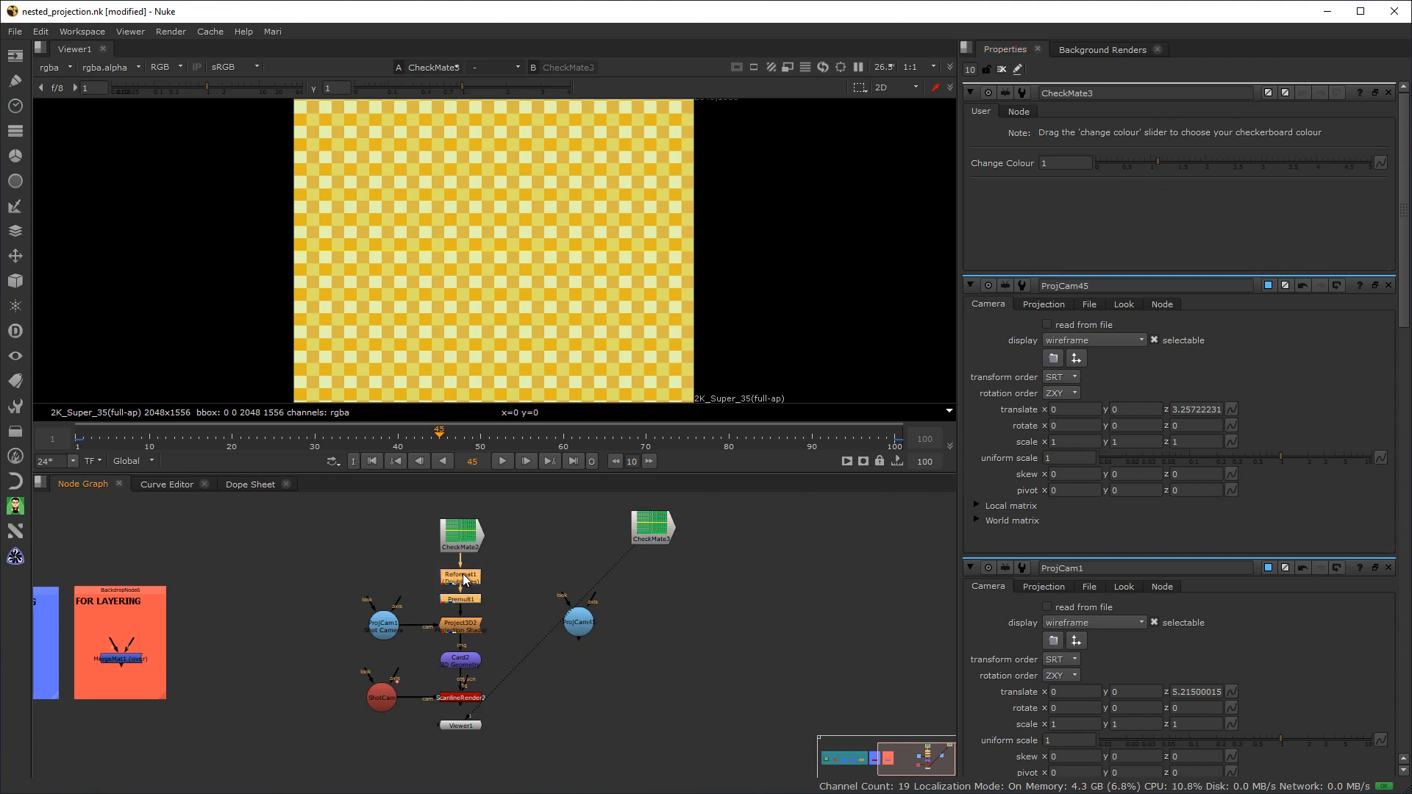
right_click(468, 586)
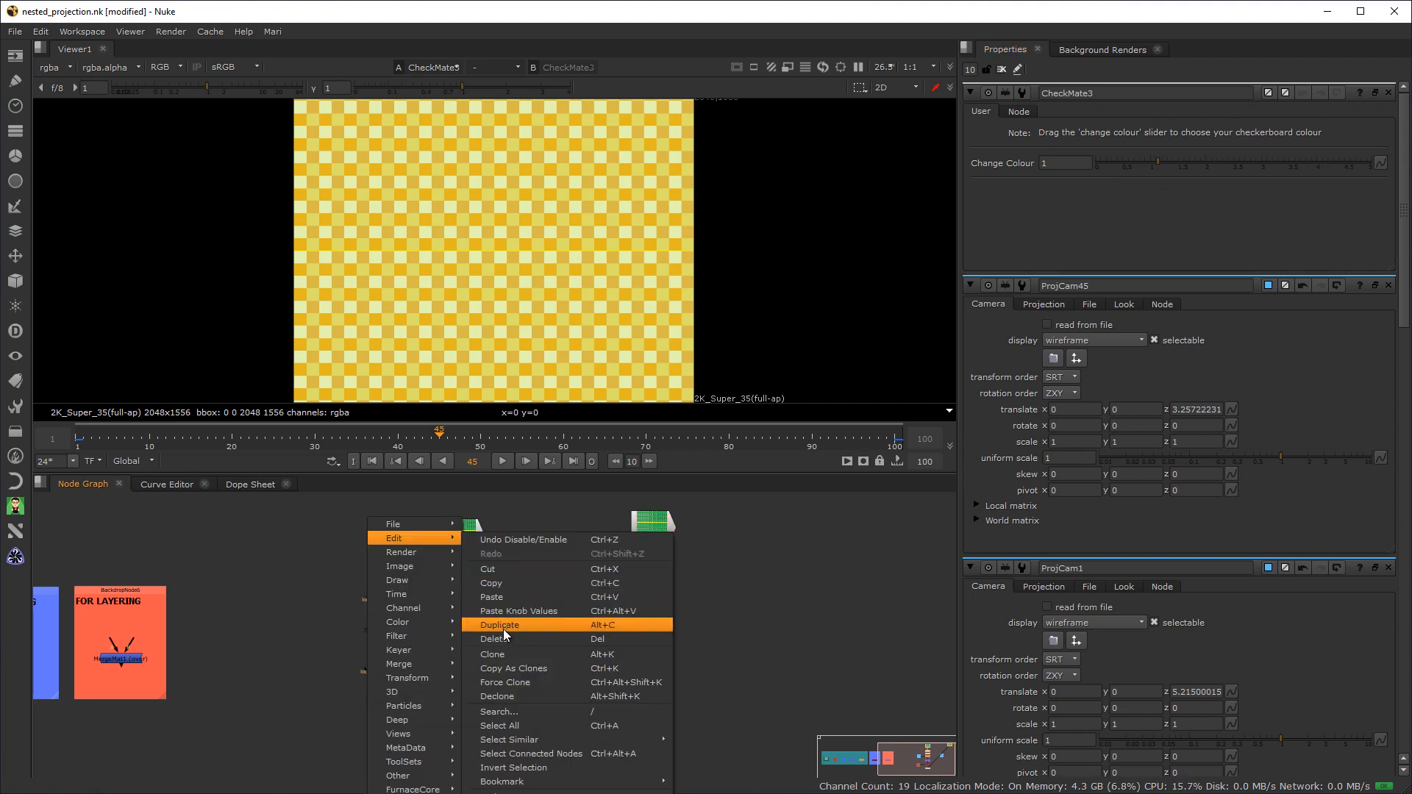
left_click(500, 657)
mouse_move(523, 601)
left_mouse_down()
mouse_move(599, 558)
mouse_move(558, 563)
left_mouse_up()
left_click(465, 602)
right_click(464, 603)
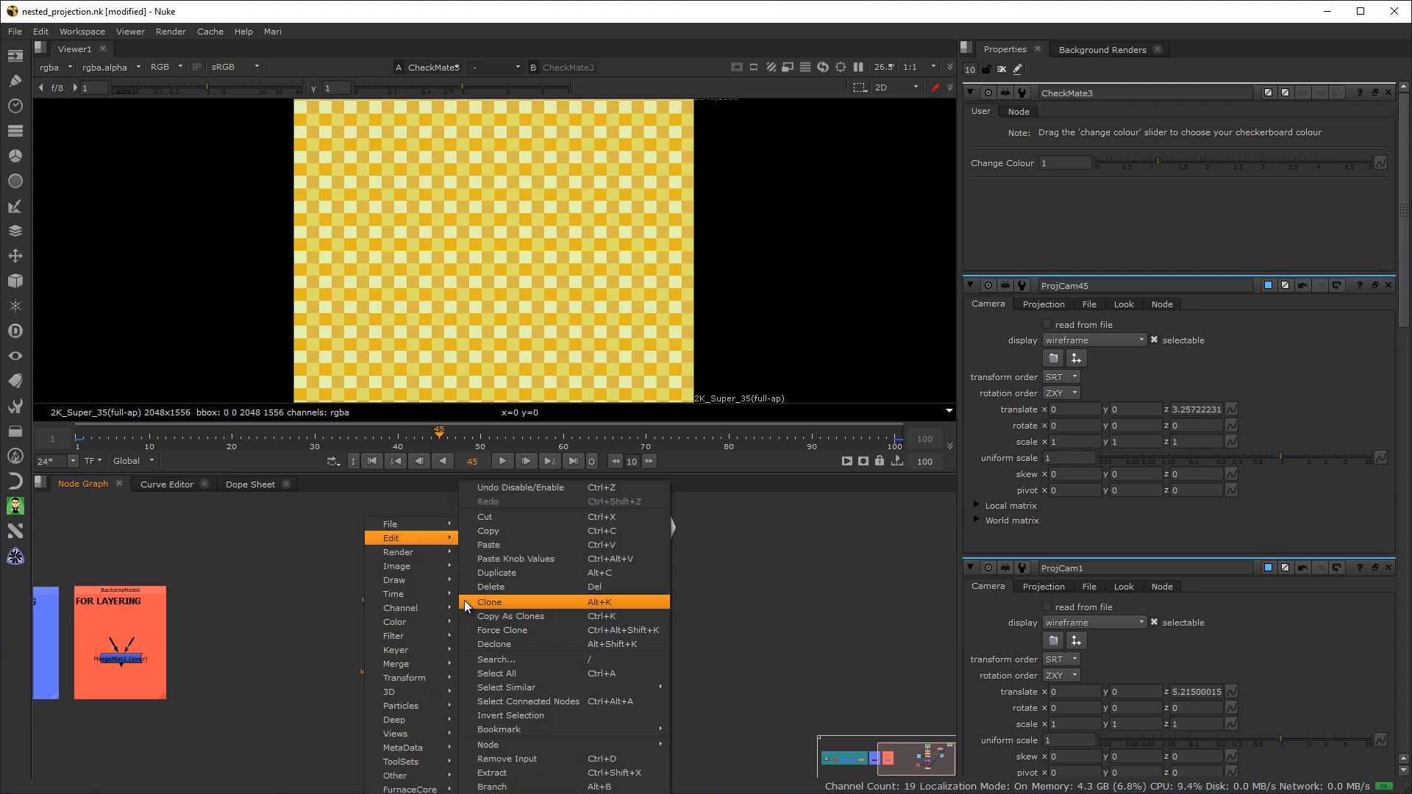
left_click(482, 601)
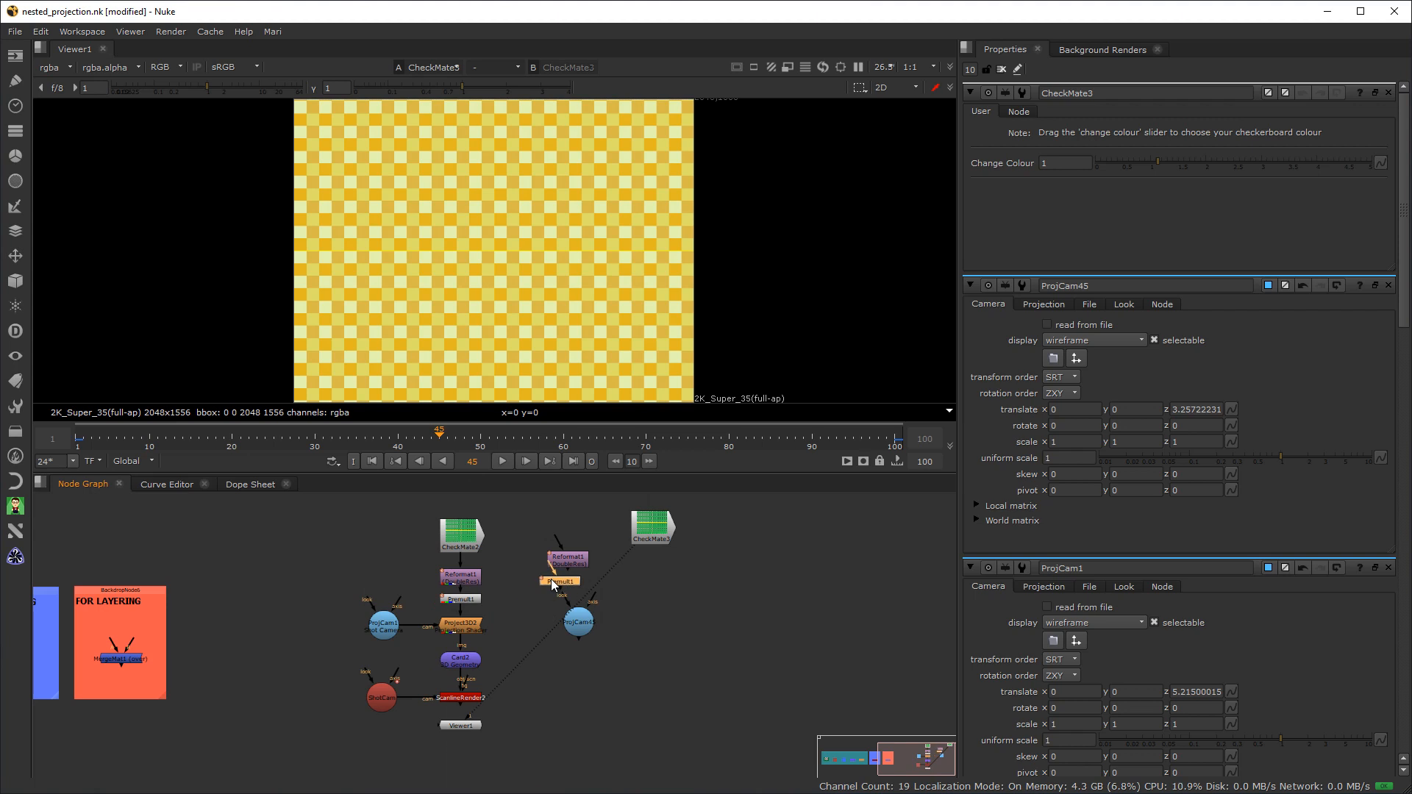
mouse_move(553, 583)
left_mouse_down()
mouse_move(617, 562)
mouse_move(646, 594)
left_mouse_up()
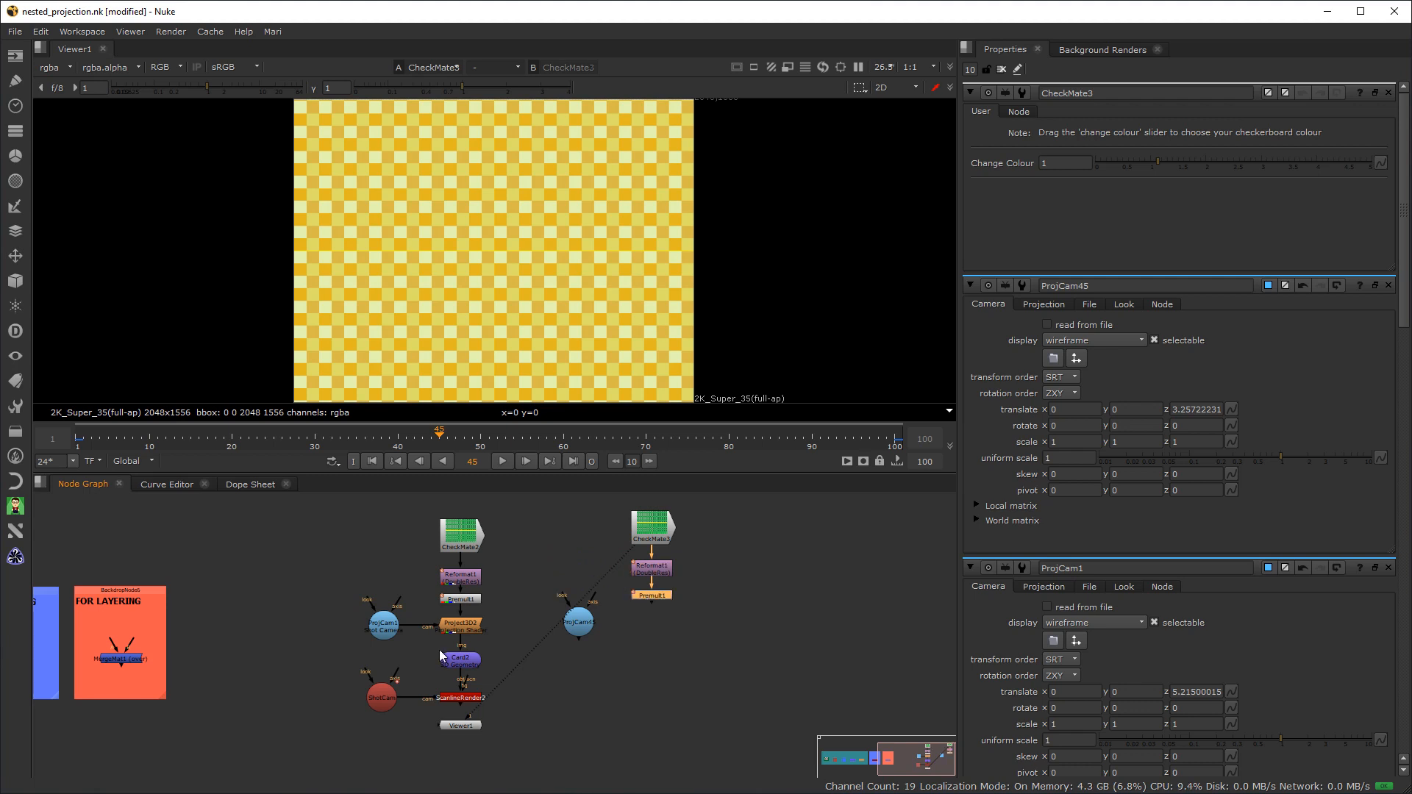
Duplicate the Project3D node, place it below the cloned Premult, and connect its camera input to ProjCam45
left_click(465, 630)
left_click(643, 638)
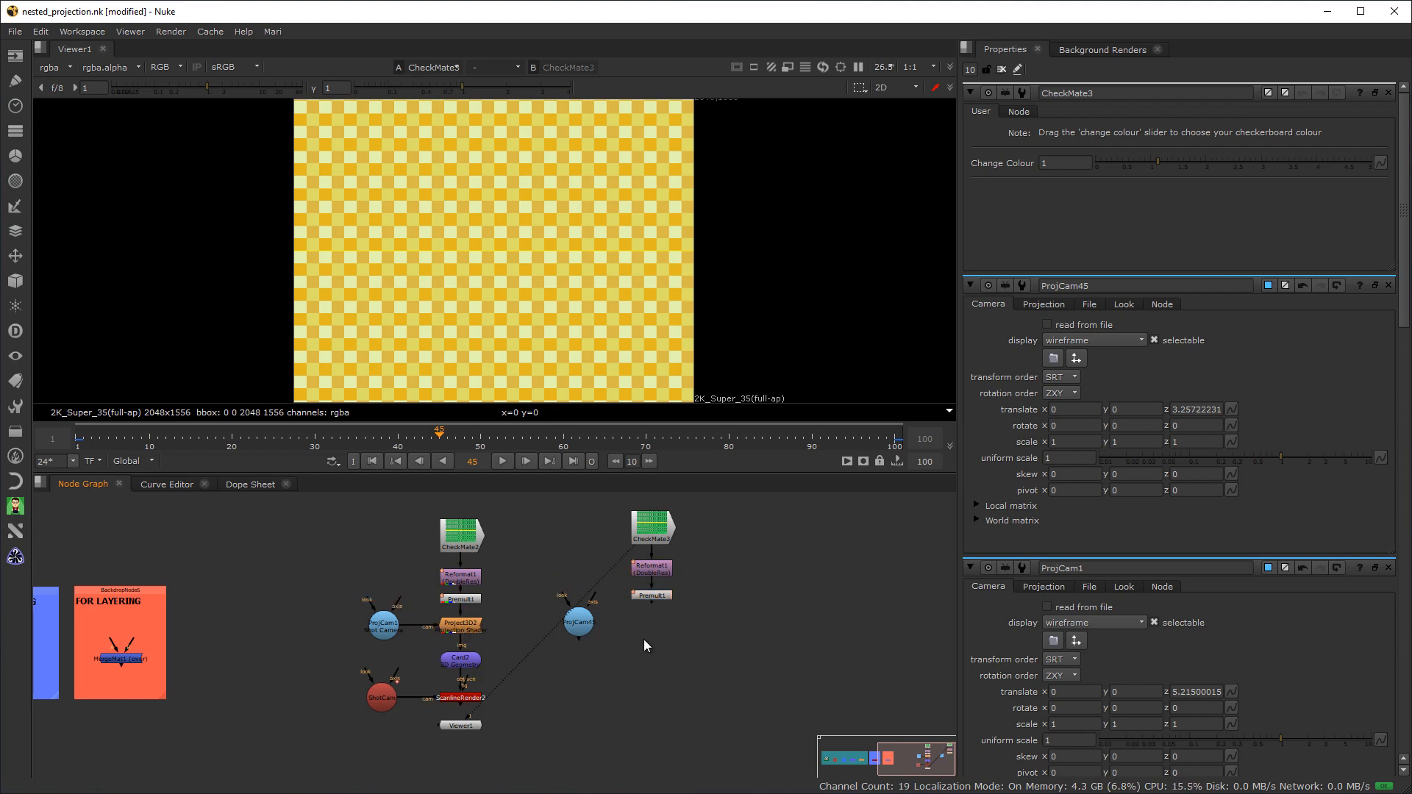
key("ctrl+v")
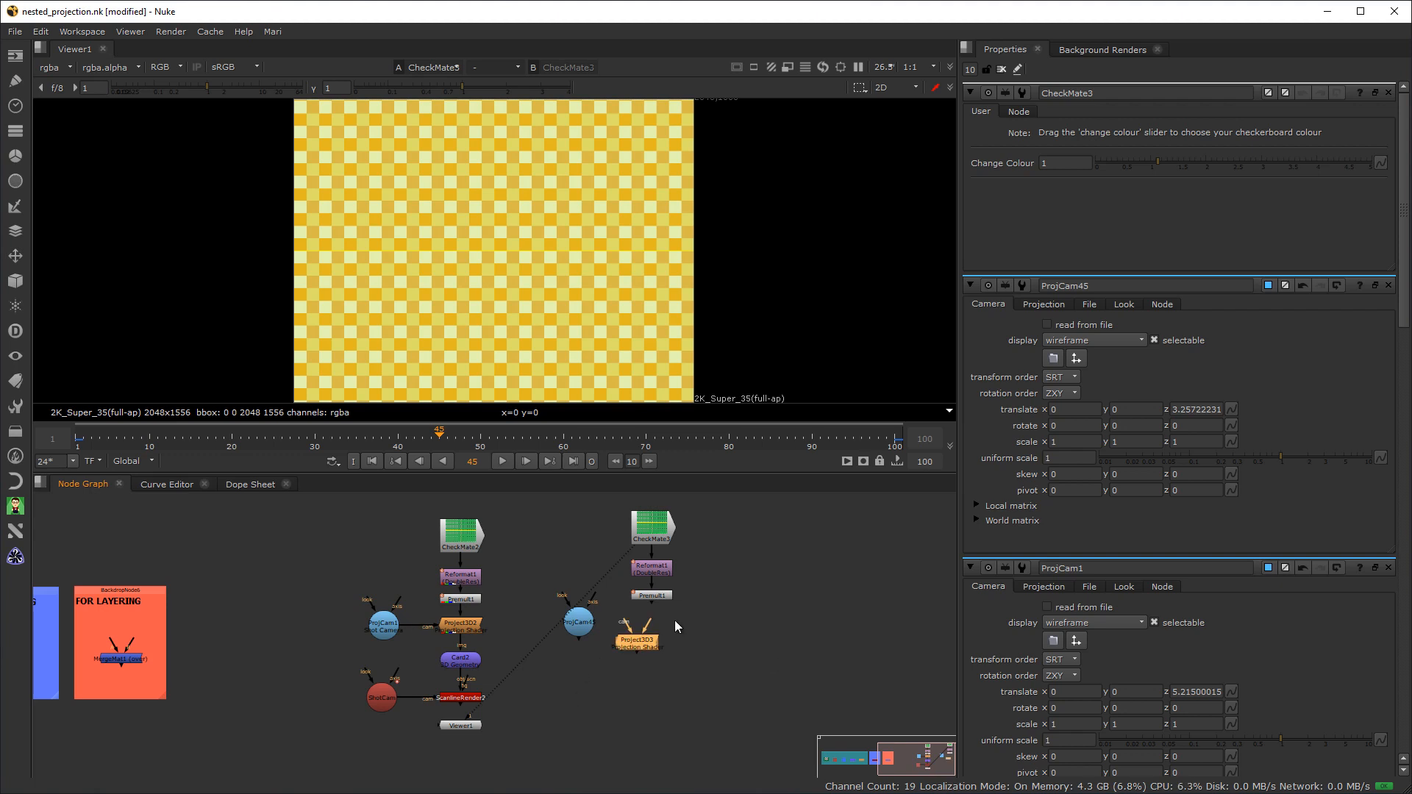
left_click_drag(650, 622, 581, 632)
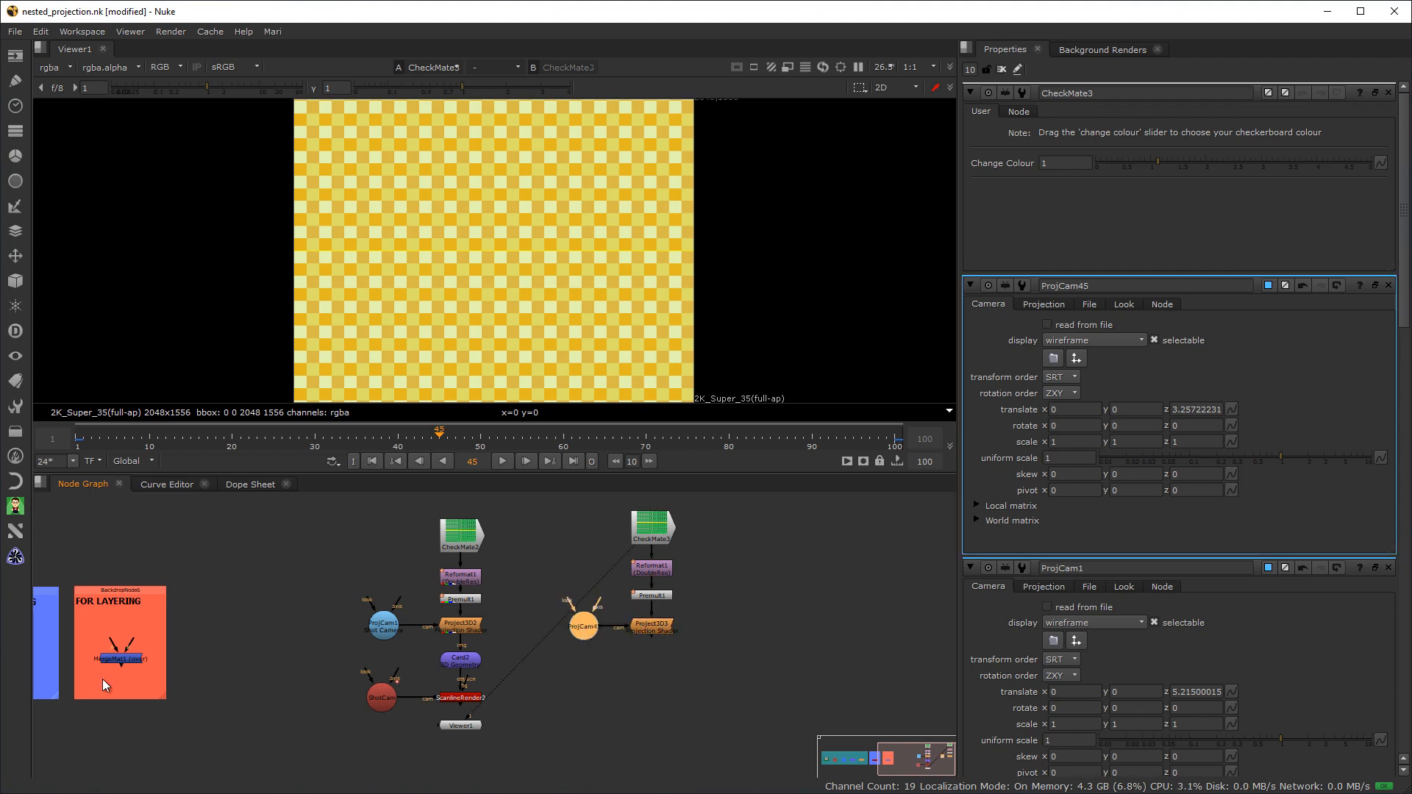
Copy the MergeMat node from the FOR LAYERING backdrop beside the projection branches and connect it to the new Project3D
left_click(110, 659)
right_click(110, 659)
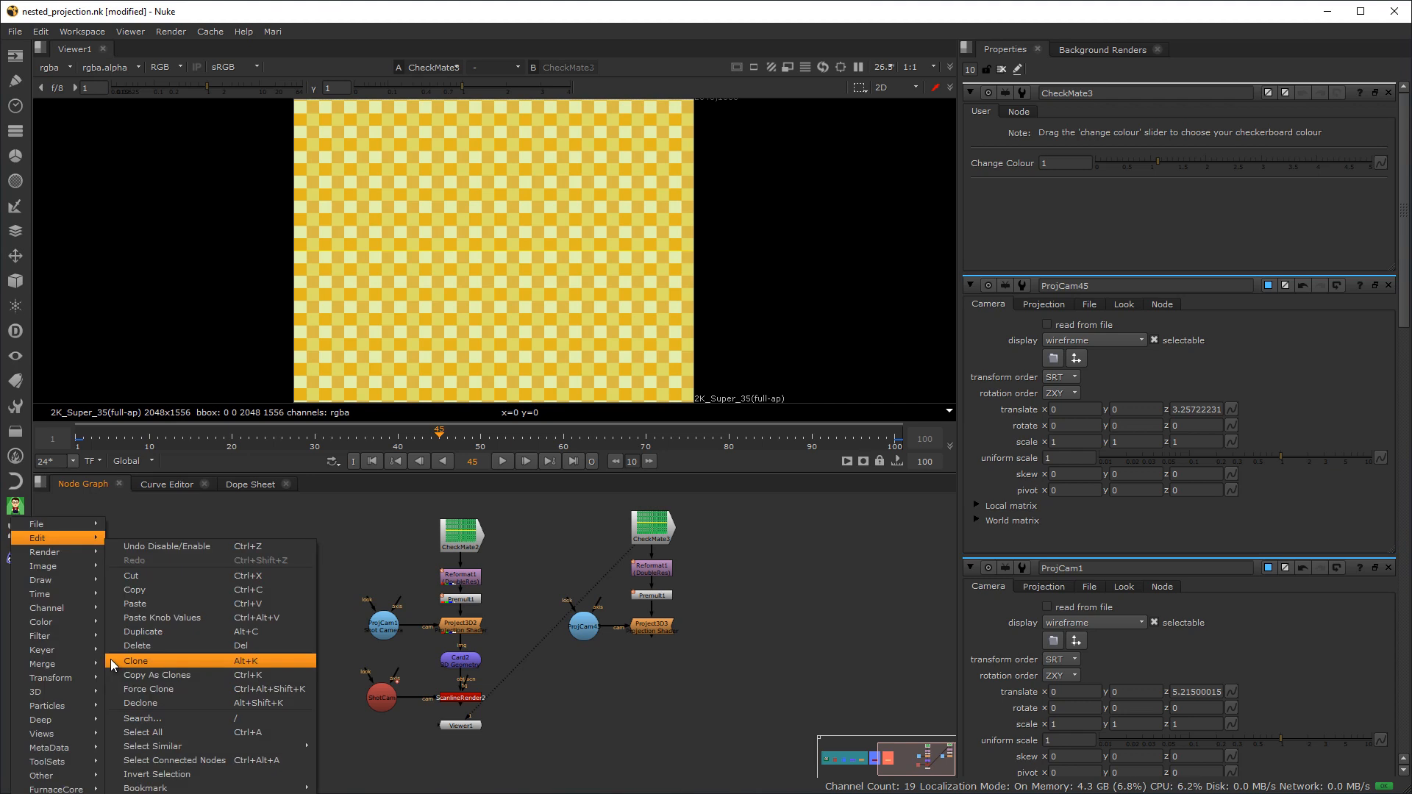
left_click(152, 591)
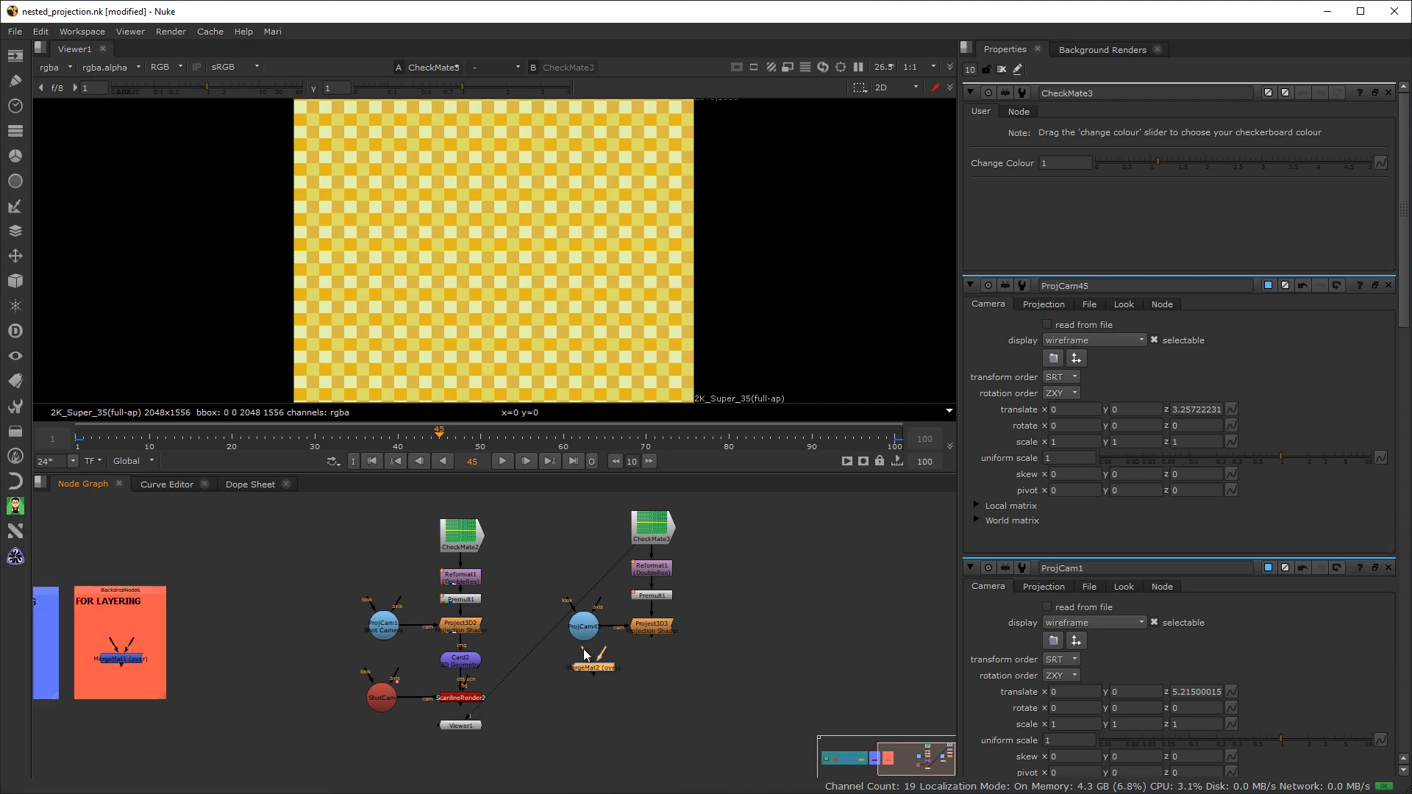
left_click_drag(596, 651, 664, 631)
left_click_drag(597, 667, 549, 676)
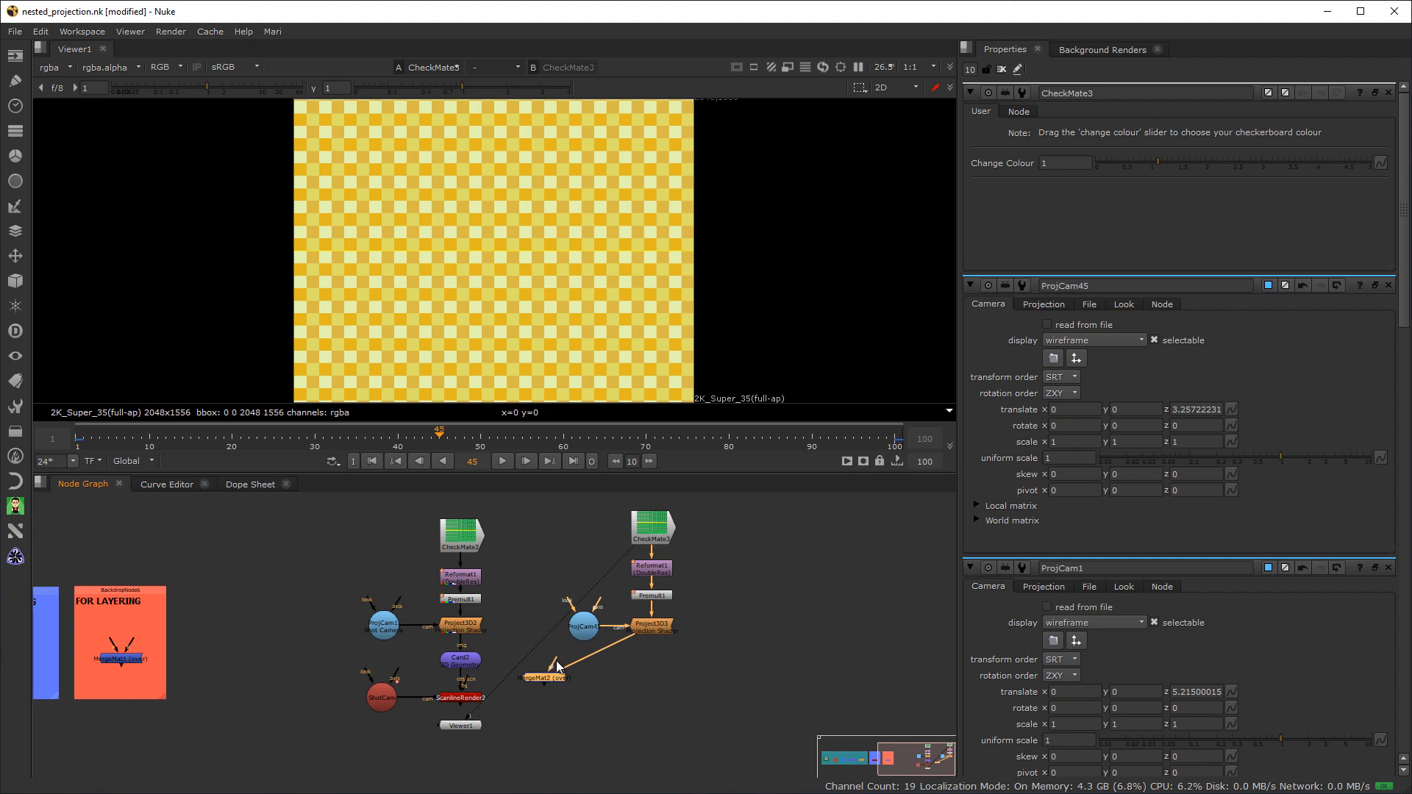
left_click(592, 631)
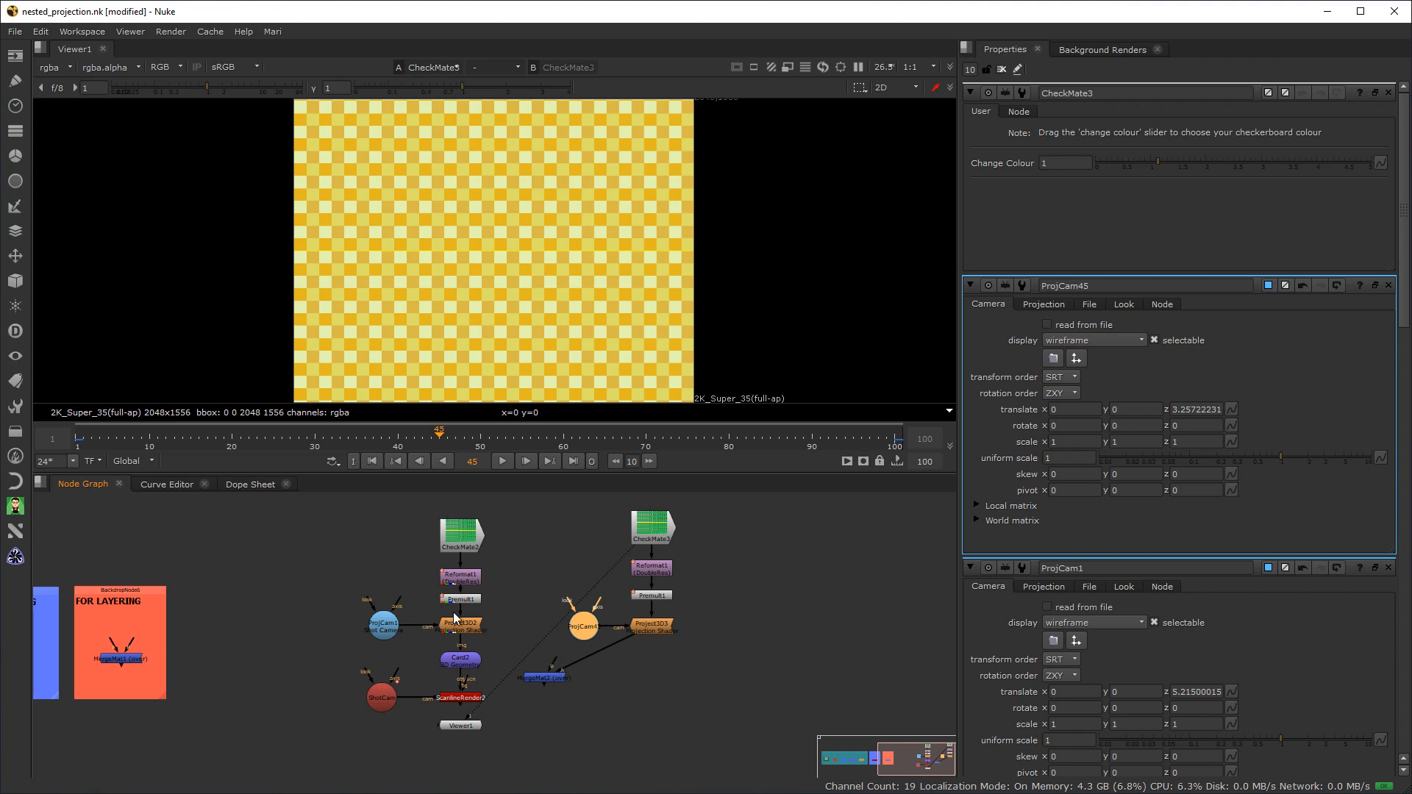
Move the Card, ShotCam, ScanlineRender and Viewer down, and insert the MergeMat between the first Project3D and the Card
mouse_move(556, 659)
left_mouse_down()
mouse_move(476, 633)
mouse_move(454, 652)
mouse_move(542, 682)
left_mouse_up()
left_click_drag(557, 750, 310, 651)
left_click_drag(468, 664, 471, 714)
left_click_drag(540, 677, 464, 666)
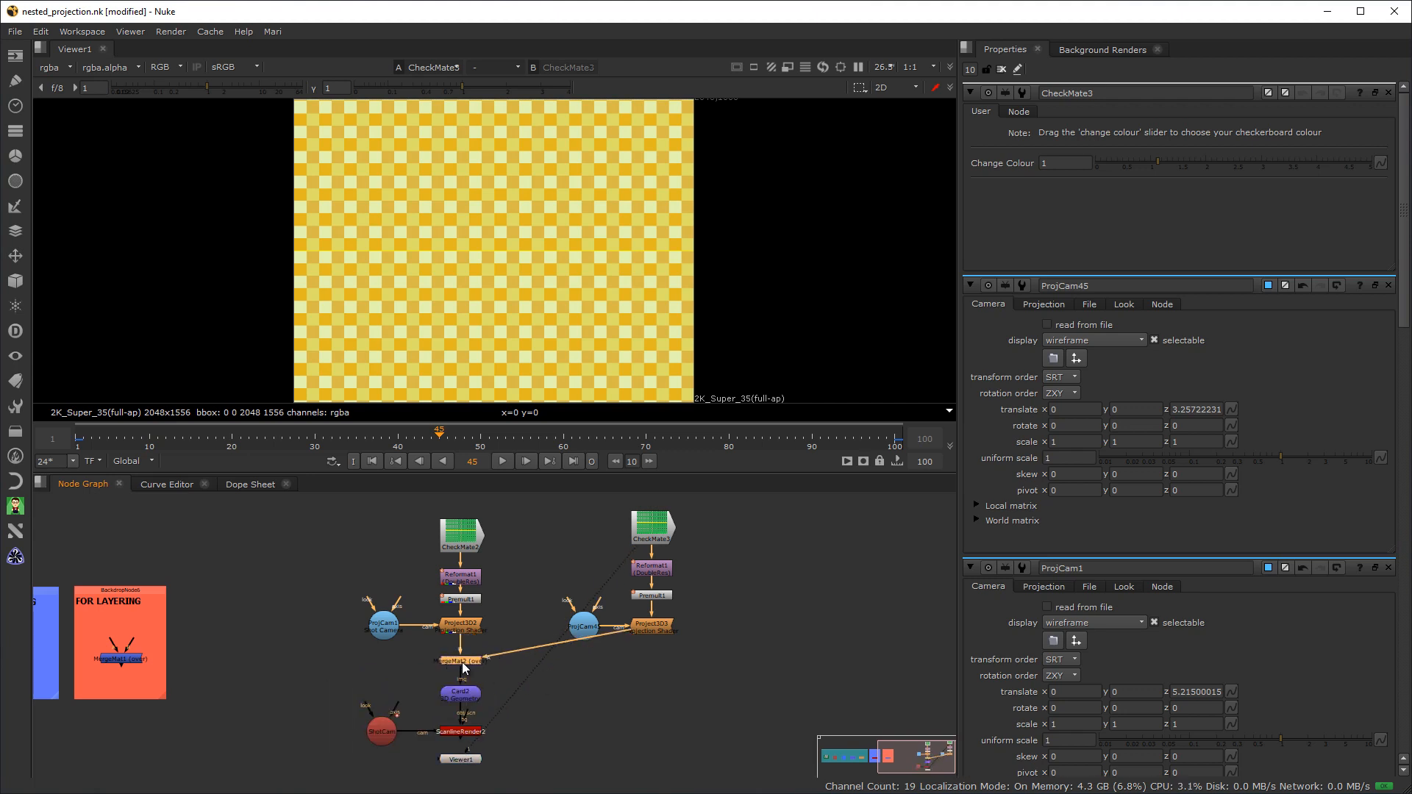
Delete the stray dot and route the second Project3D's connection to the MergeMat through an elbow dot below it
left_click_drag(551, 649, 818, 623, "ctrl")
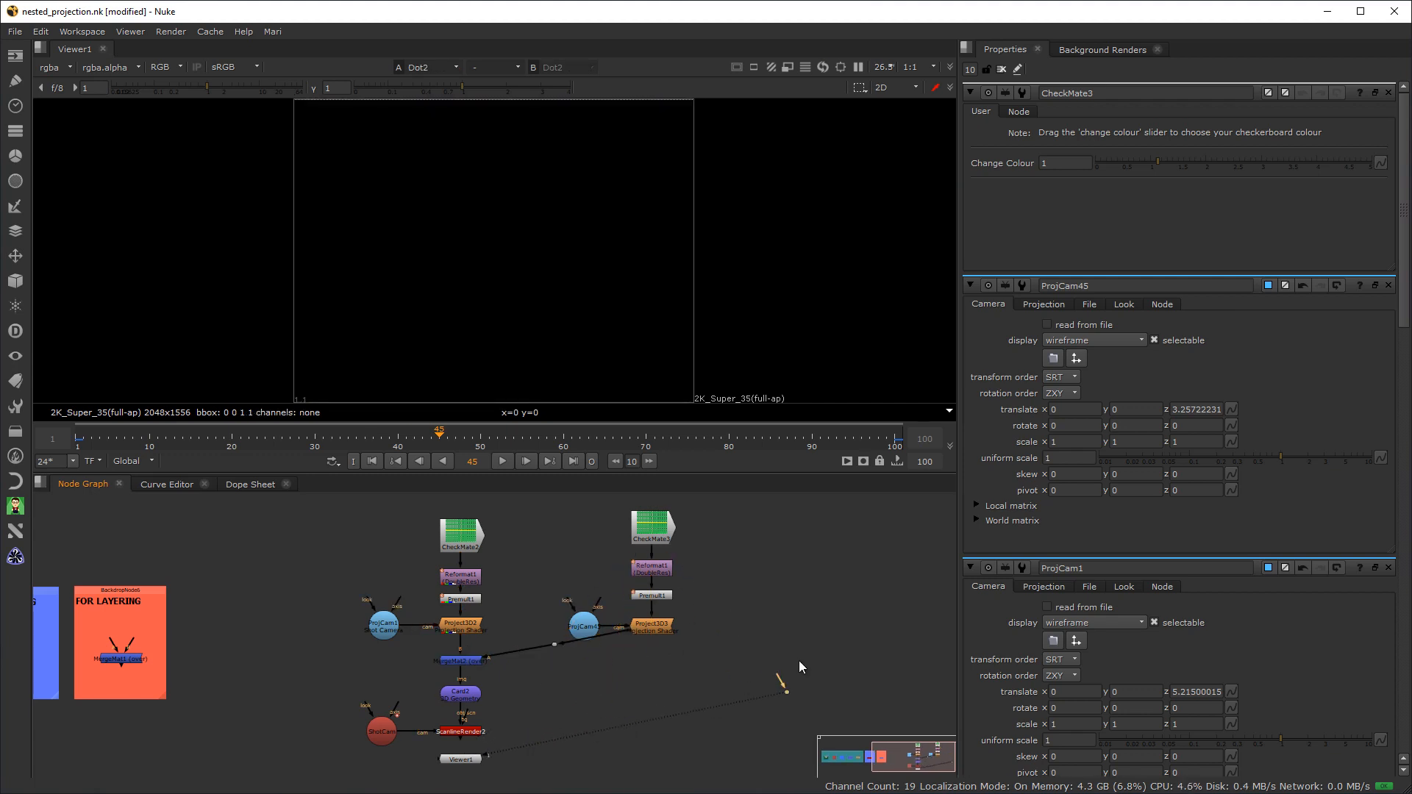
left_click(804, 718)
key("Delete")
left_click_drag(552, 644, 641, 659, "ctrl")
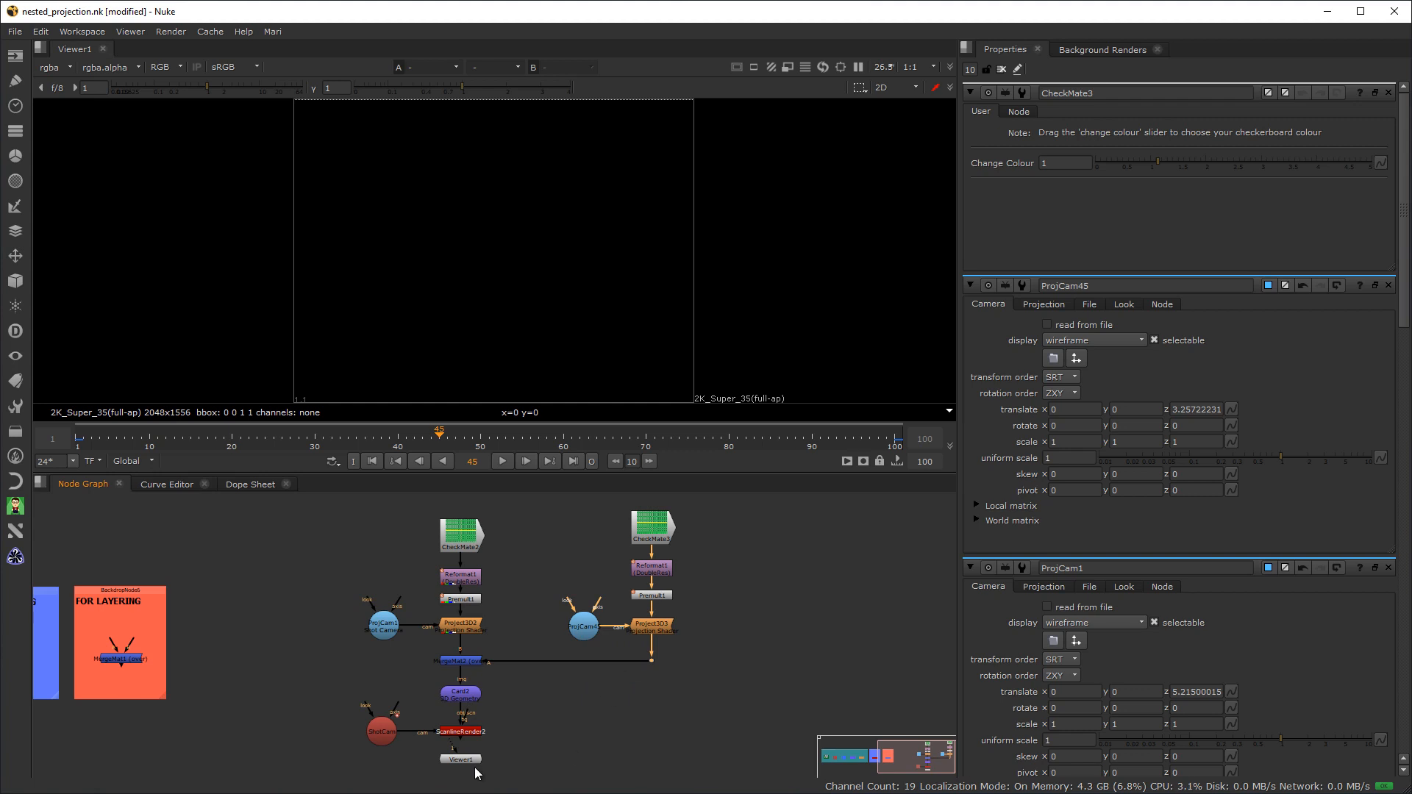
View the ScanlineRender output and scrub between frames 1 and 45 to examine the layered projections
left_click_drag(454, 746, 455, 732)
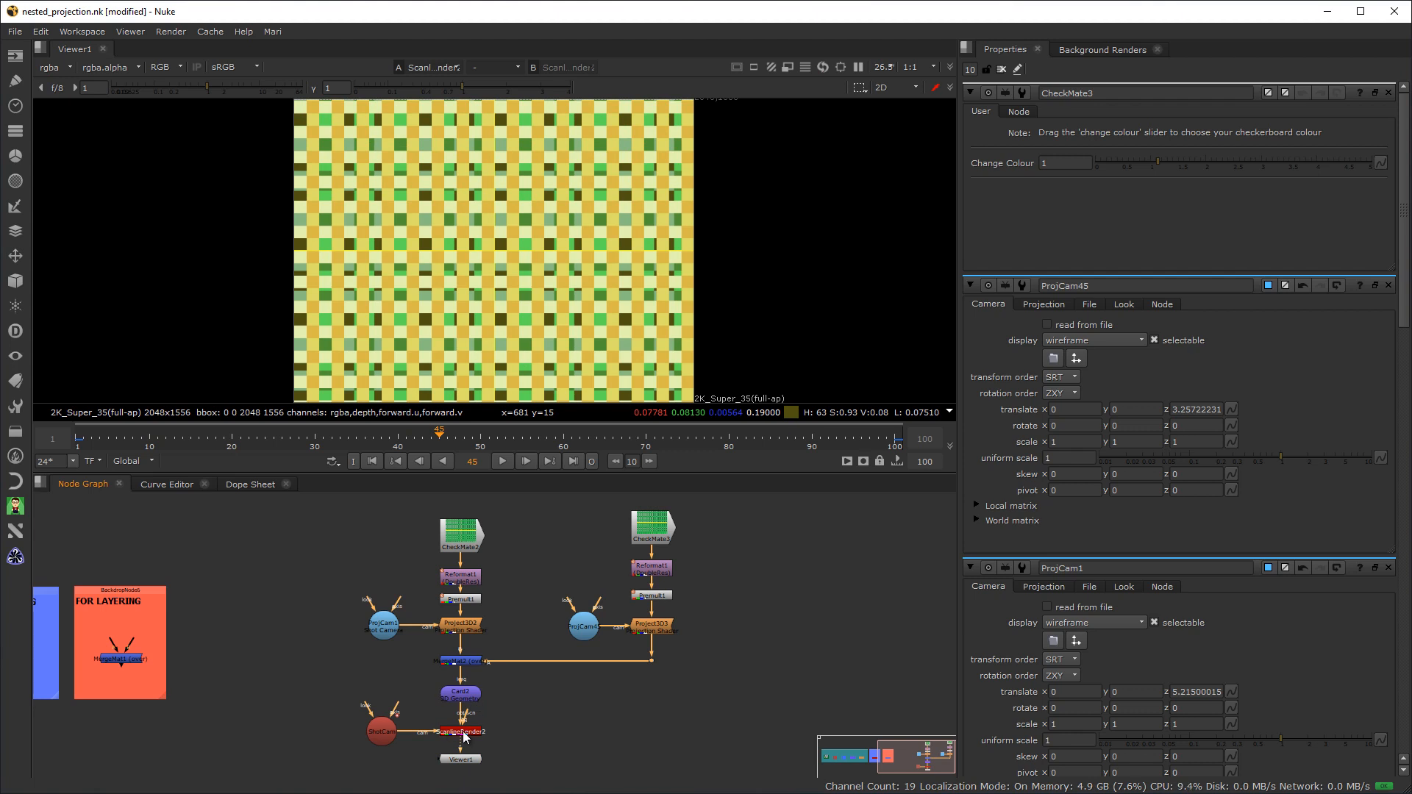
left_click_drag(410, 431, 79, 473)
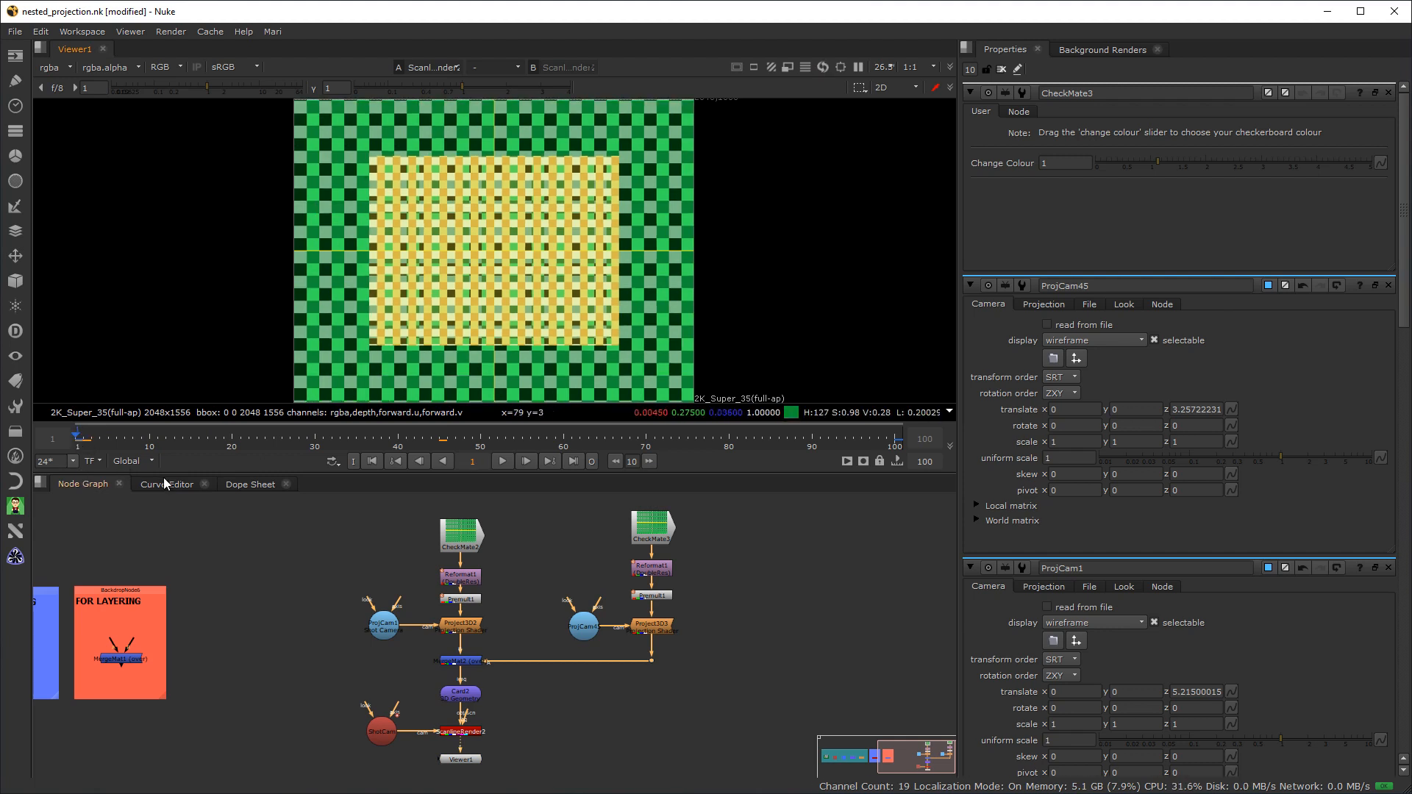
left_click_drag(79, 439, 444, 440)
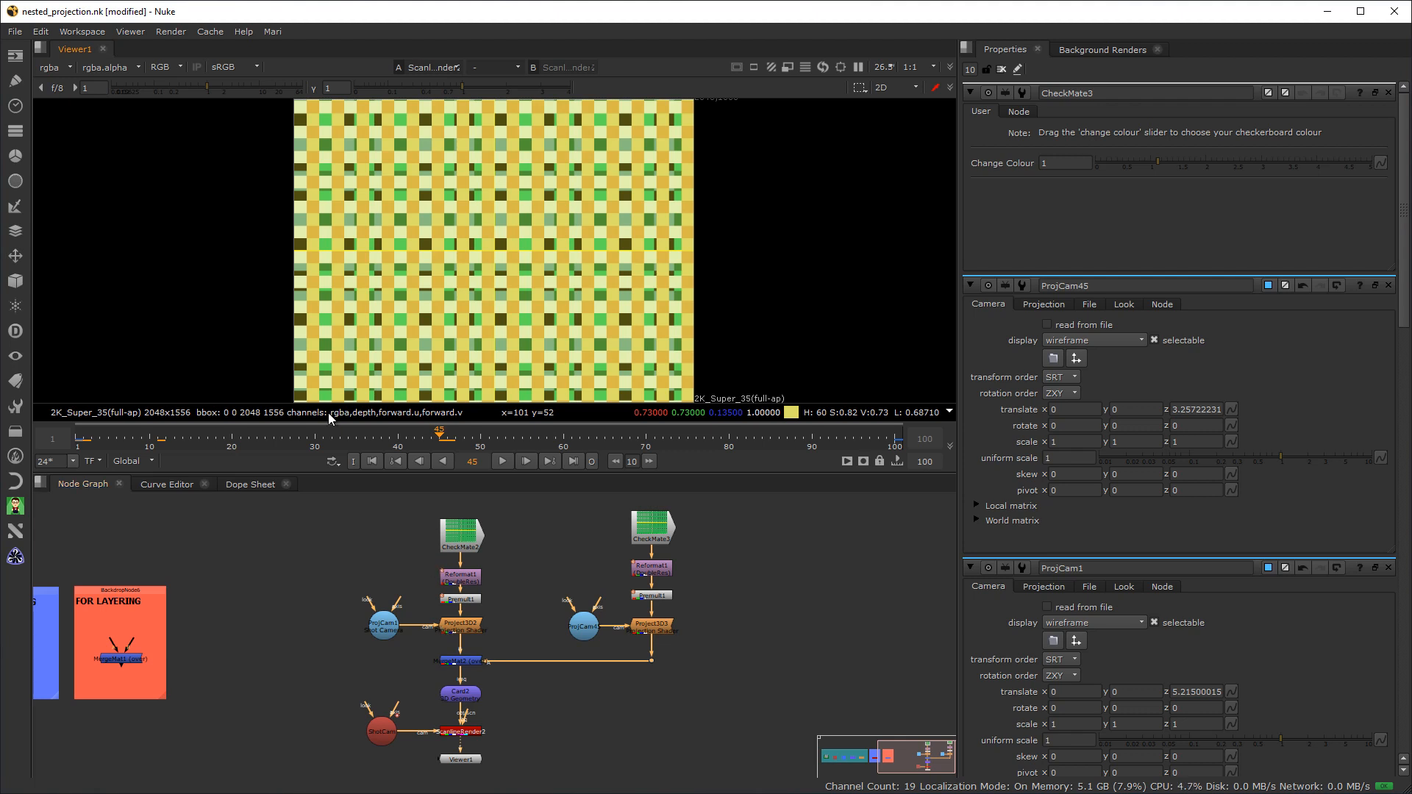
left_click(224, 440)
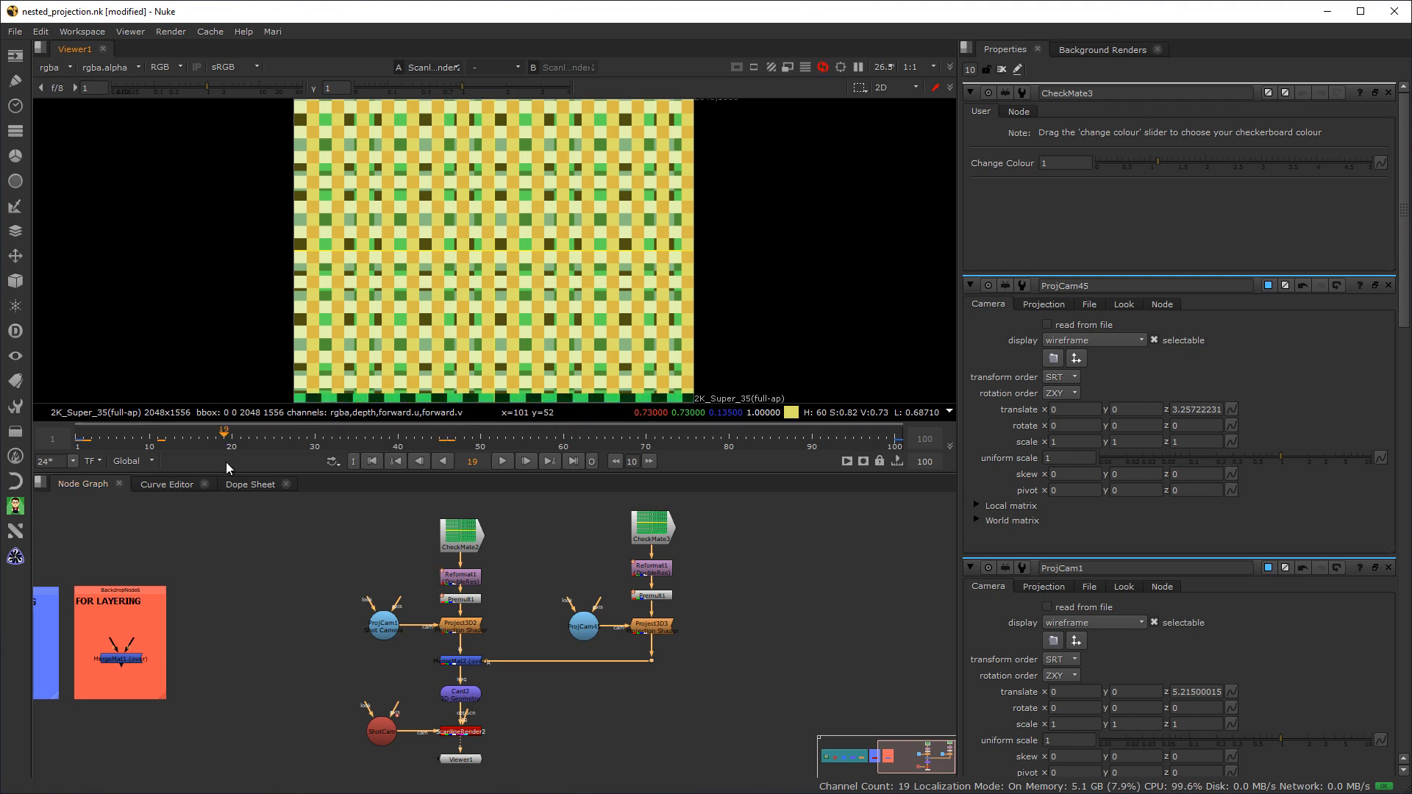
left_click(439, 441)
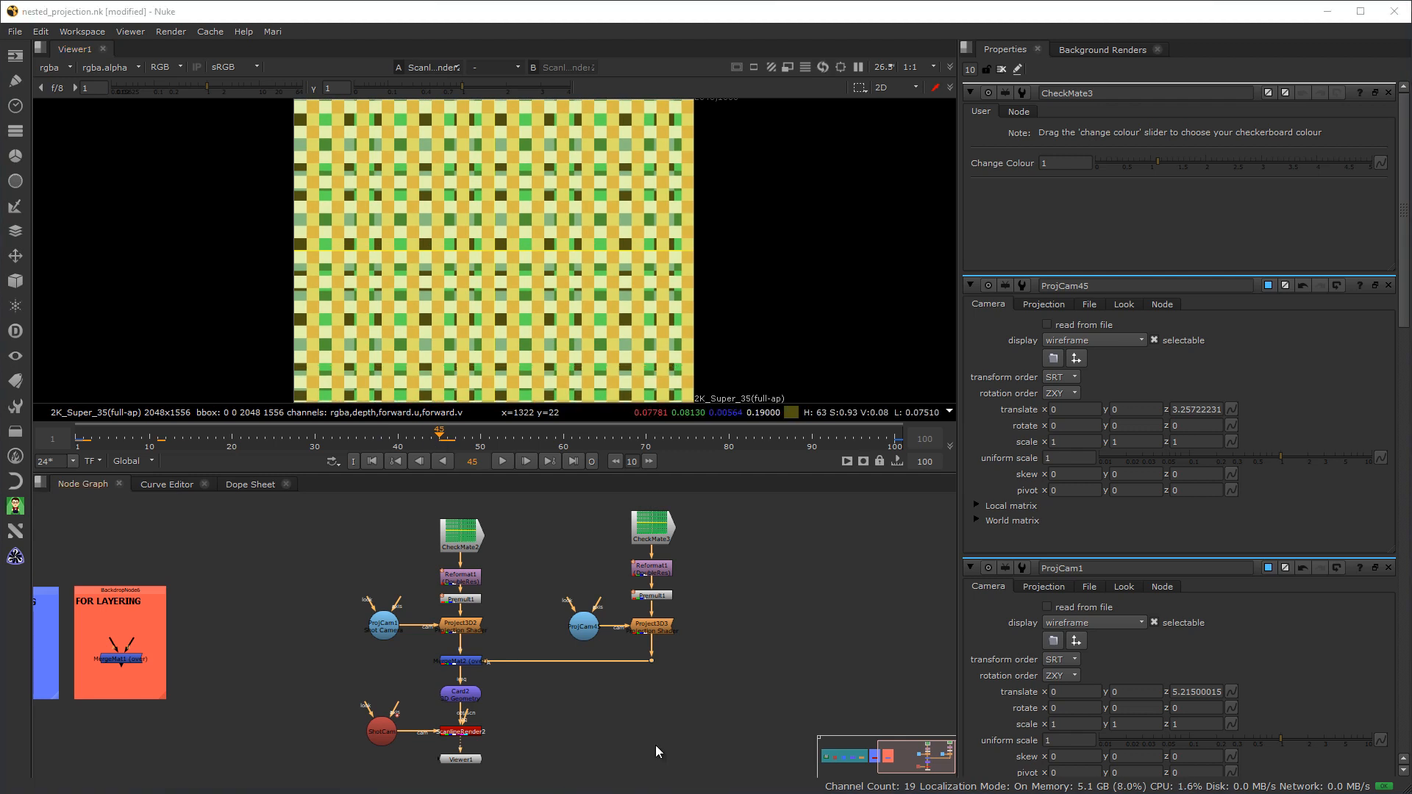
Disable the first checkerboard and scrub from frame 45 to 73 to examine the second projection's coverage
left_click(464, 542)
key("d")
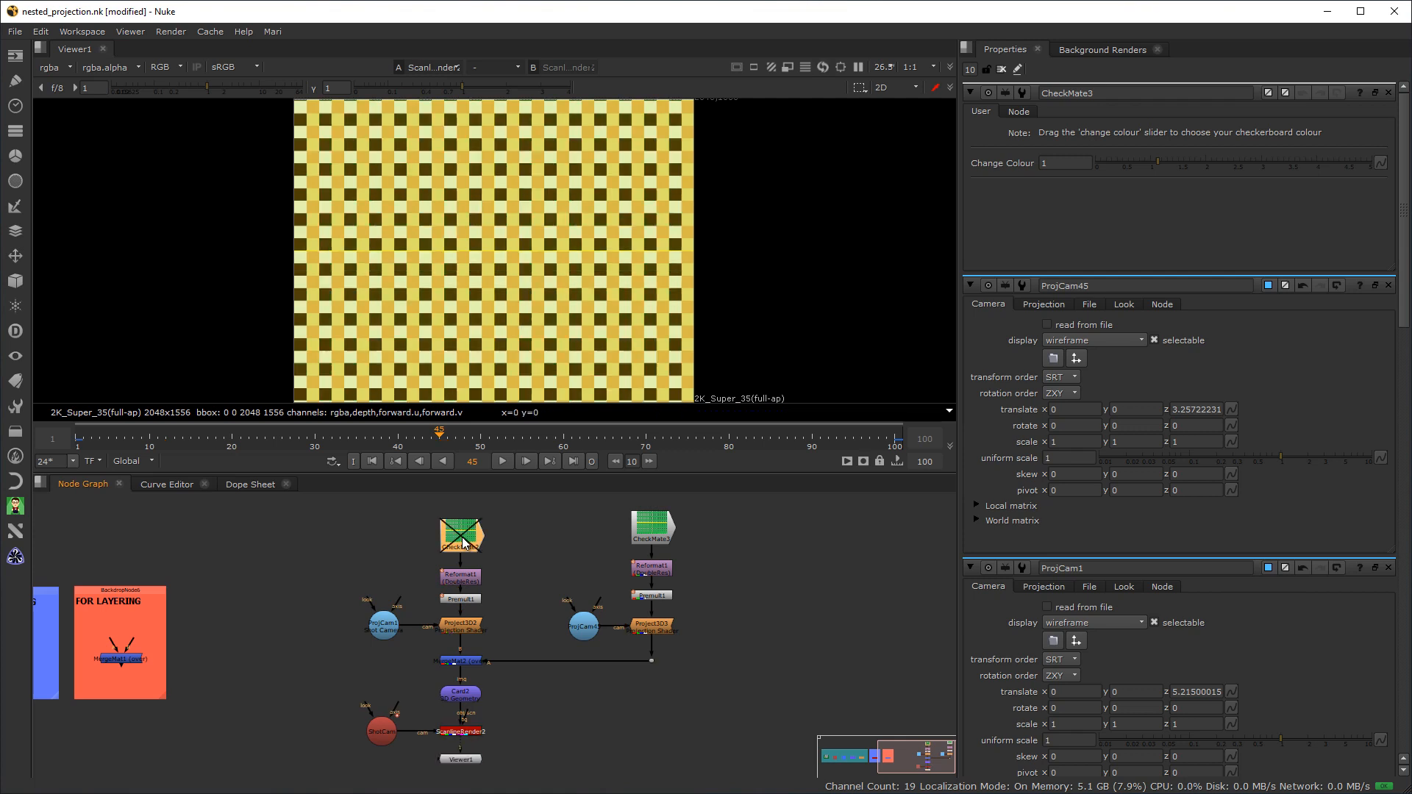
left_click(441, 439)
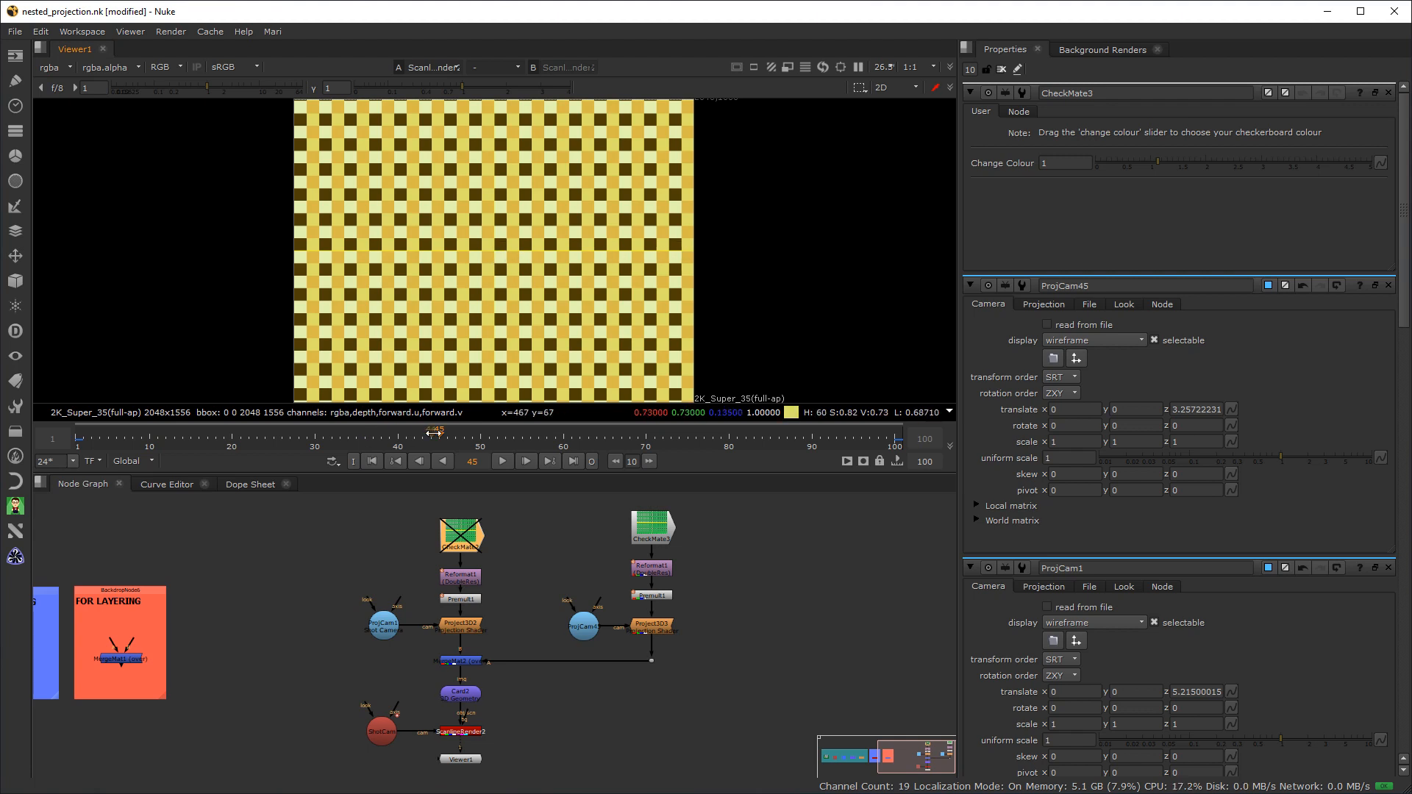
left_click_drag(440, 439, 585, 447)
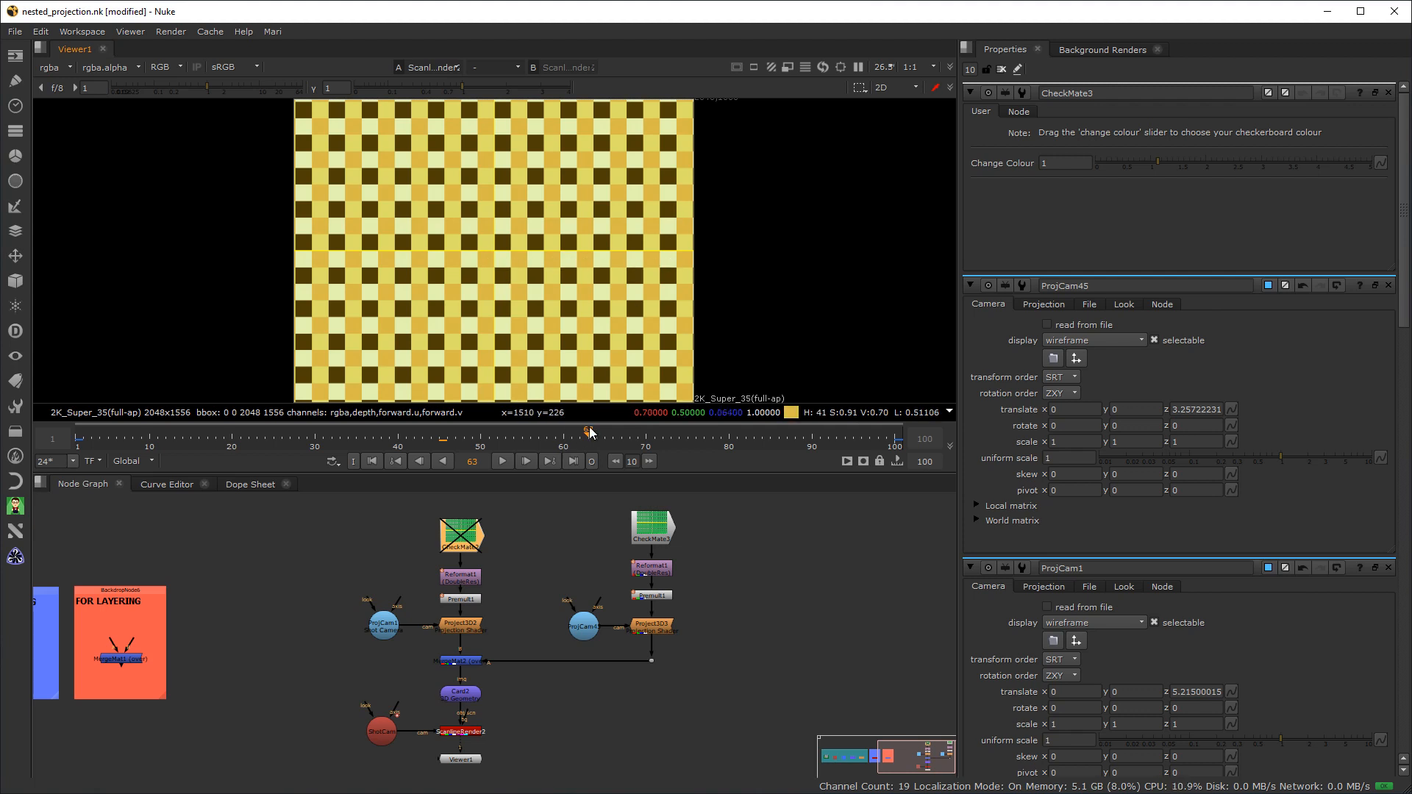
left_click_drag(585, 430, 671, 434)
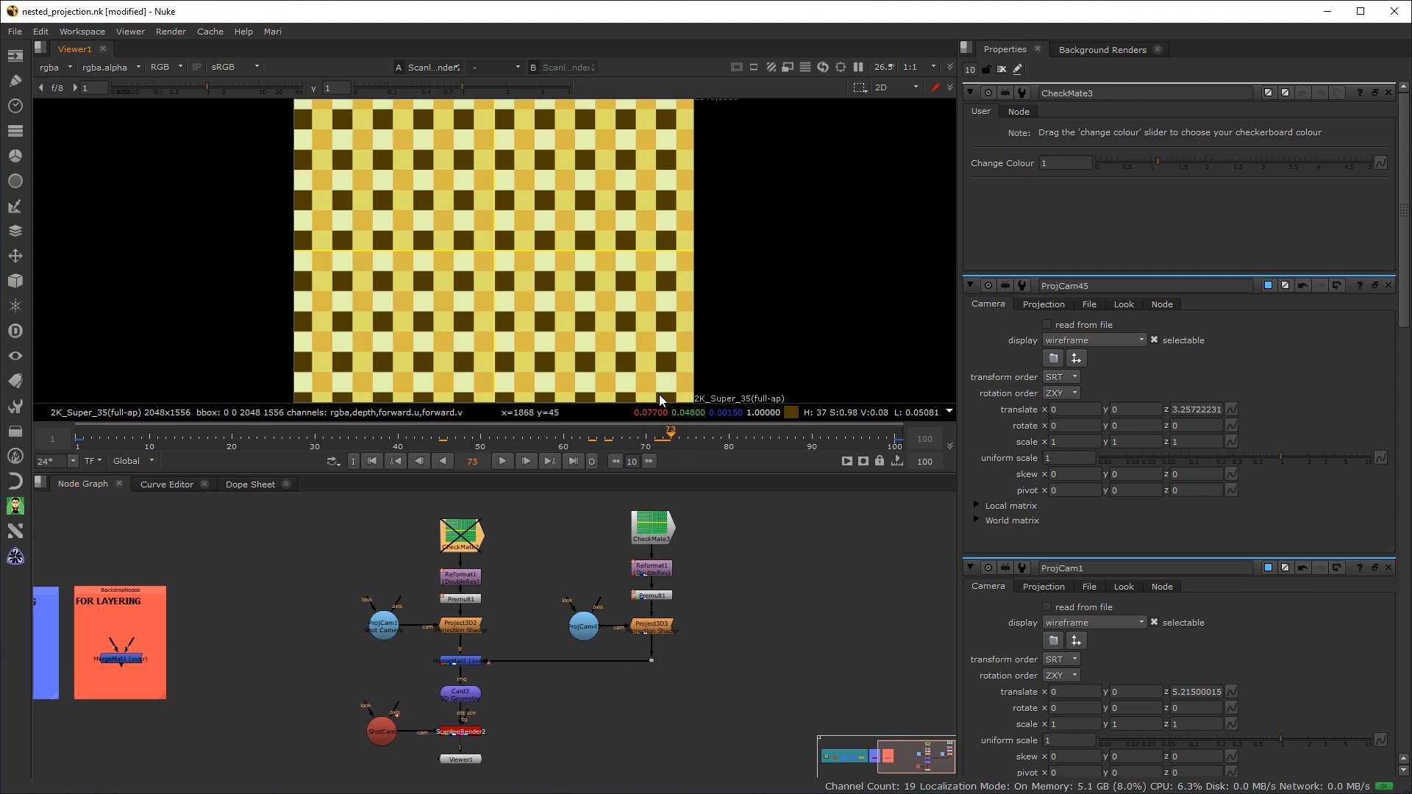
Duplicate ShotCam at frame 73 and place the copy to the right of the second projection branch
right_click(380, 725)
left_click(182, 672)
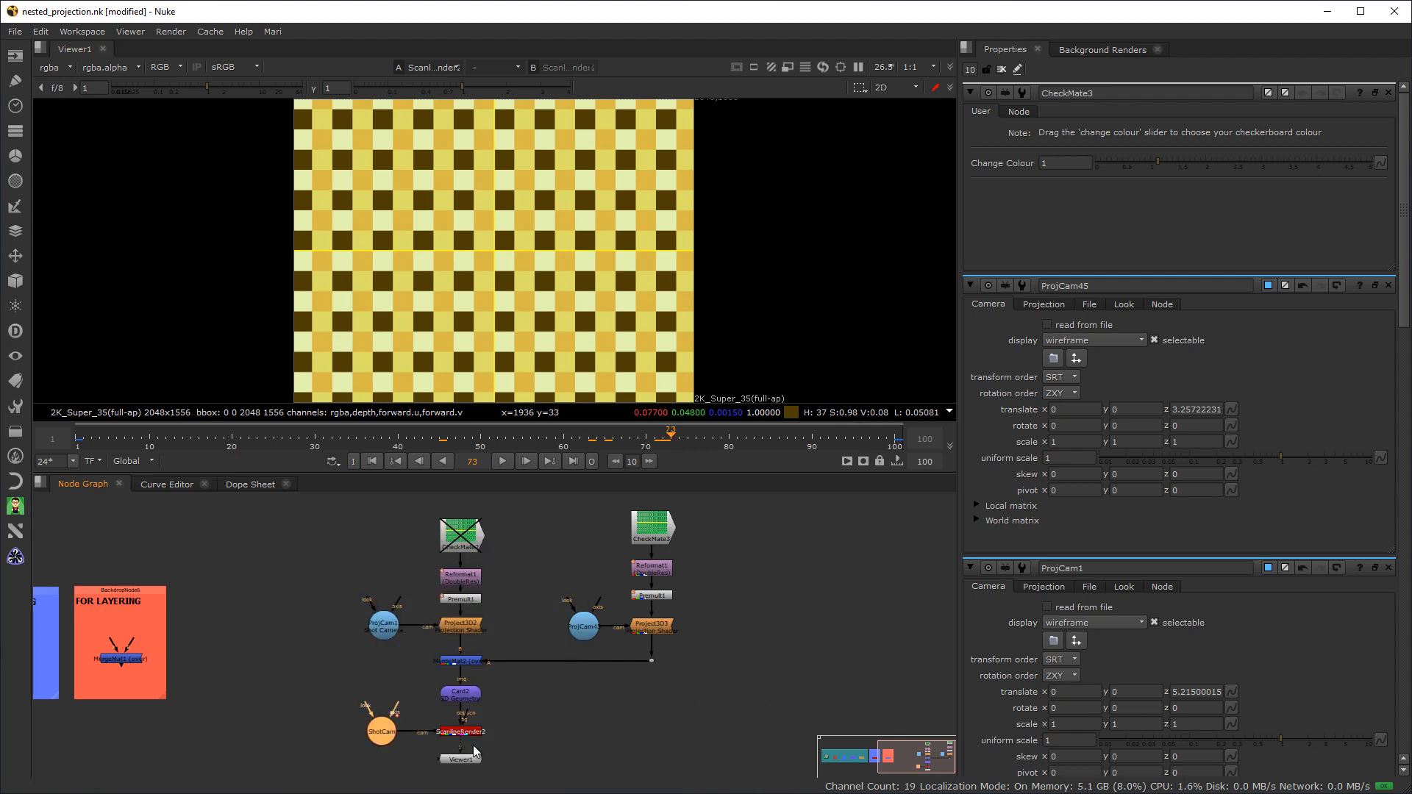
left_click(709, 731)
key("ctrl+v")
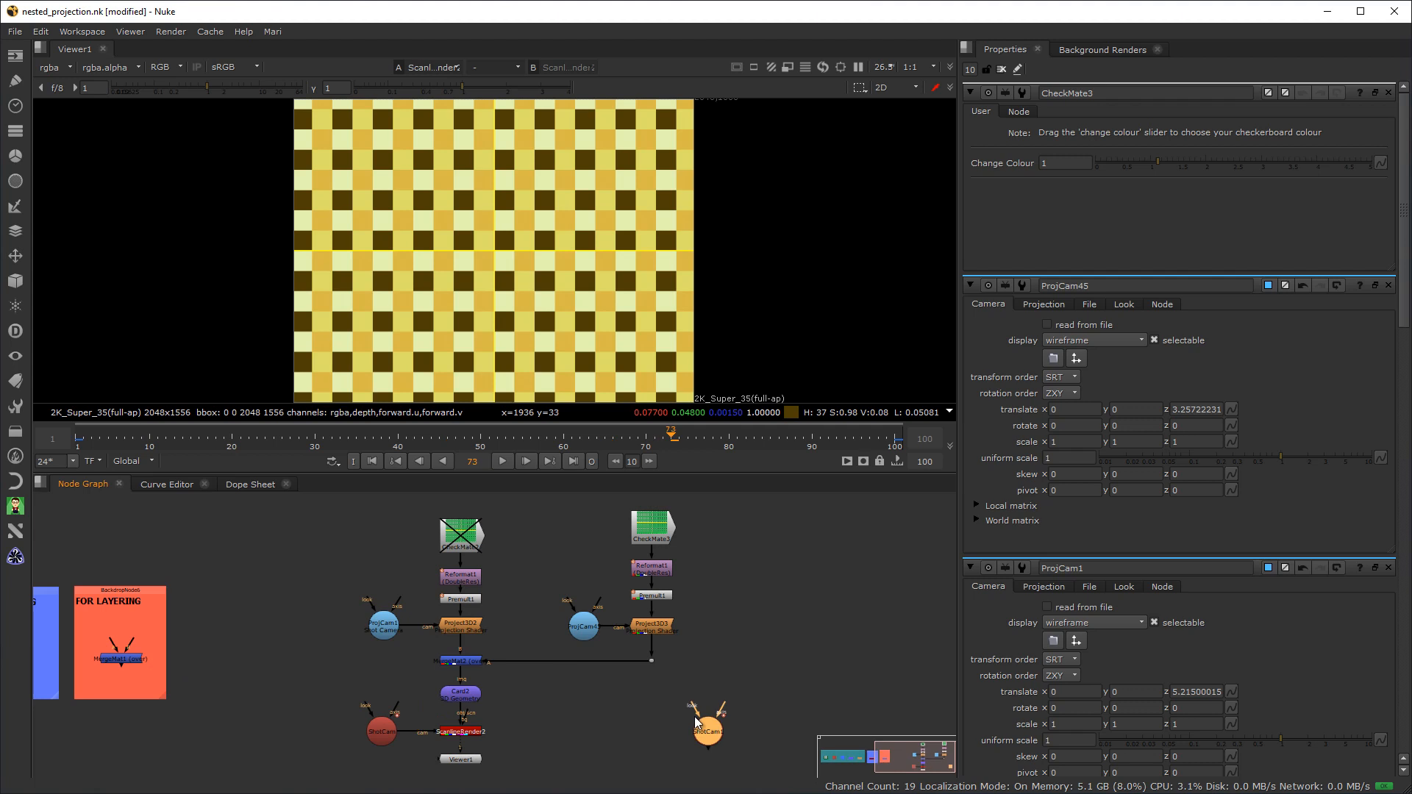
left_click_drag(718, 718, 750, 618)
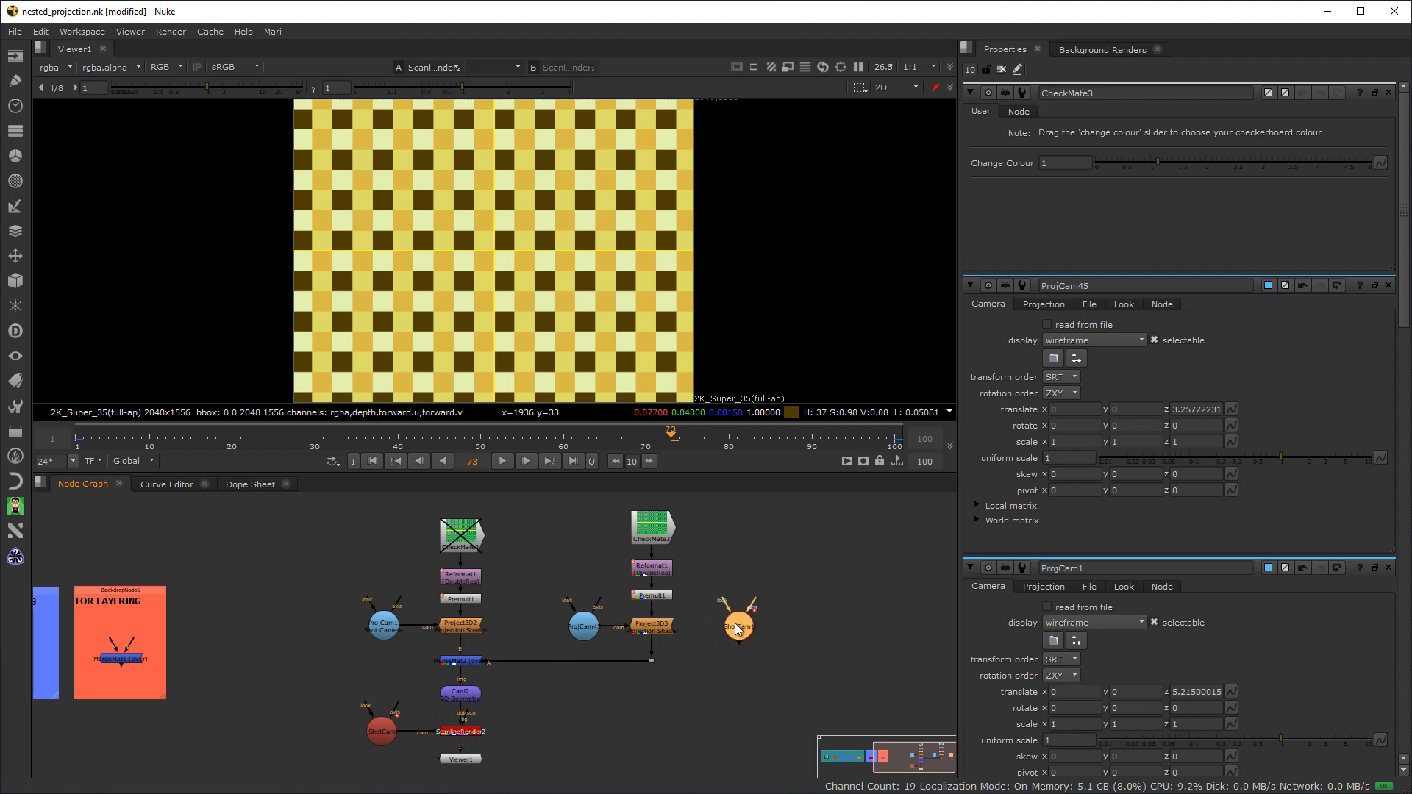
Rename the duplicated ShotCam beside the second projection branch as ProjCam73
double_click(736, 622)
left_click_drag(1057, 93, 965, 116)
type("ProjCam1")
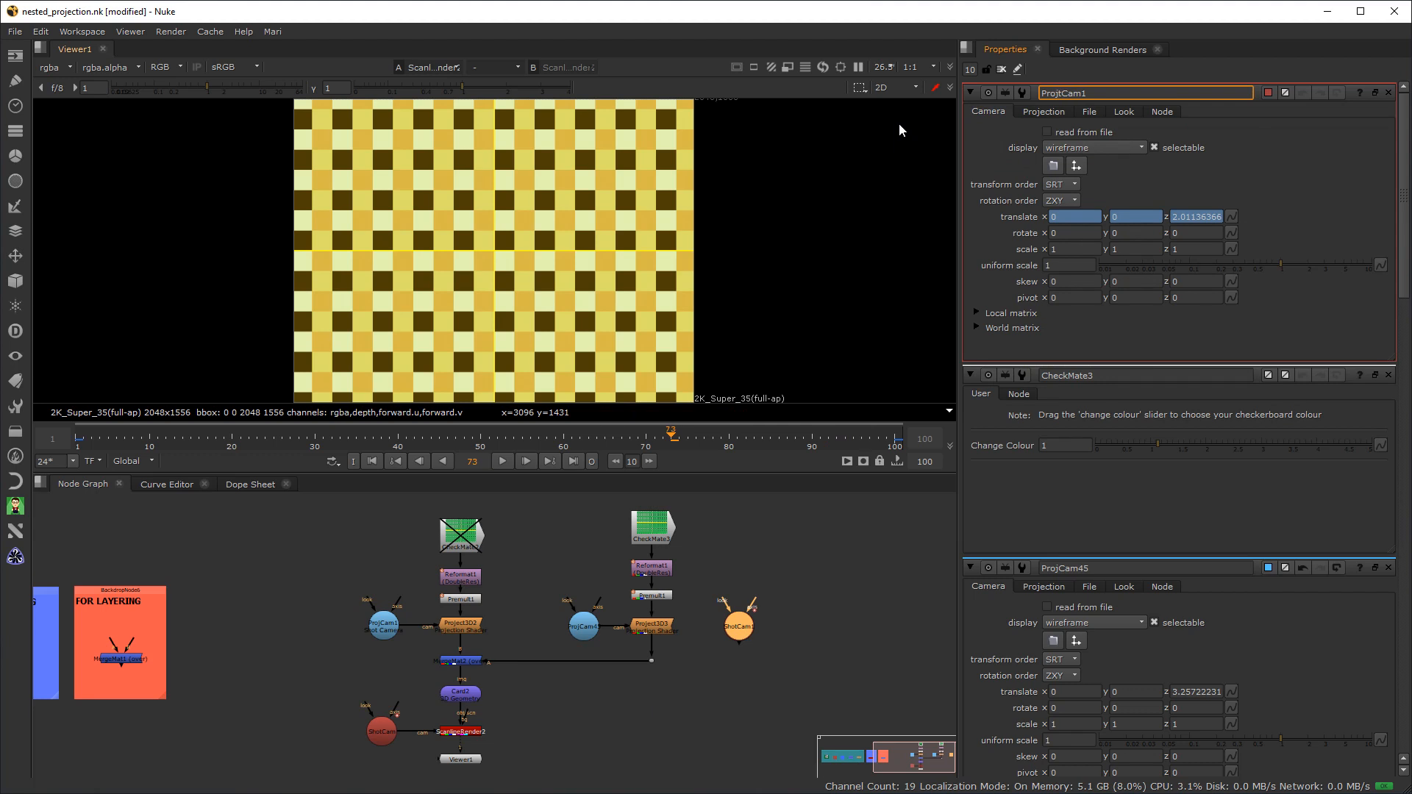
key("Delete")
key("BackSpace")
type("73")
Duplicate the second checkerboard projection branch beside ProjCam73 and connect the new Project3D's cam input to ProjCam73
left_click_drag(699, 651, 615, 494)
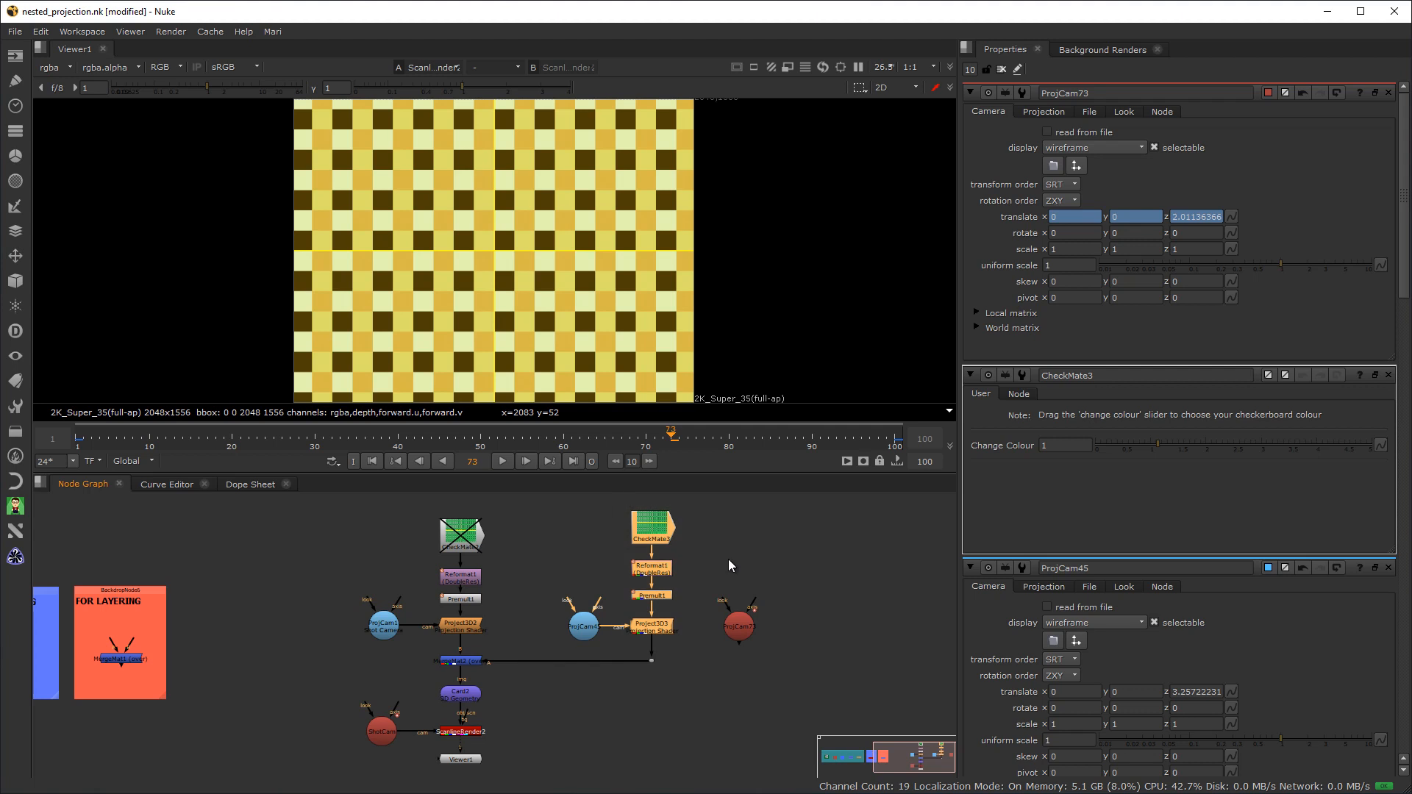
left_click(815, 553)
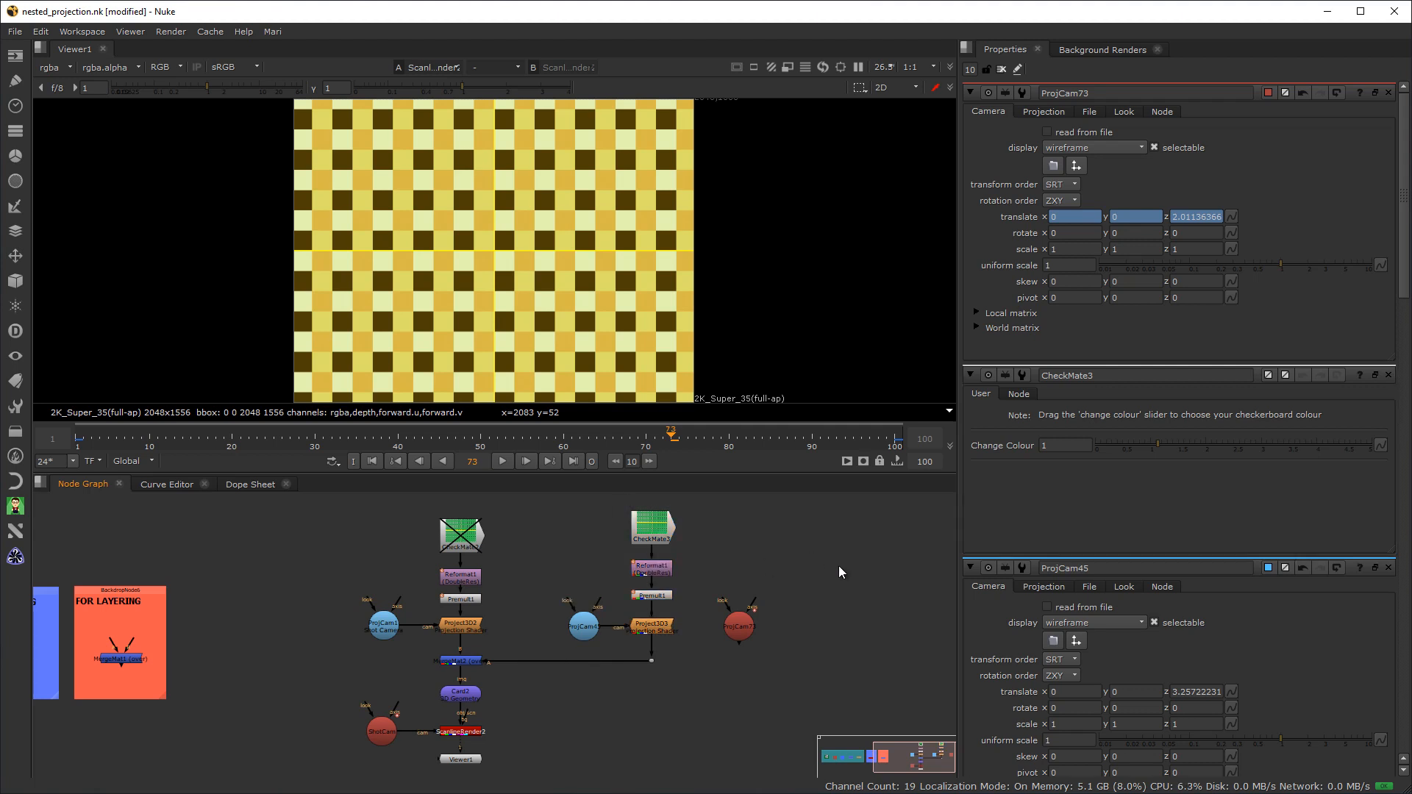
key("ctrl+v")
left_click(788, 643)
left_click_drag(788, 643, 742, 625)
left_click(747, 623)
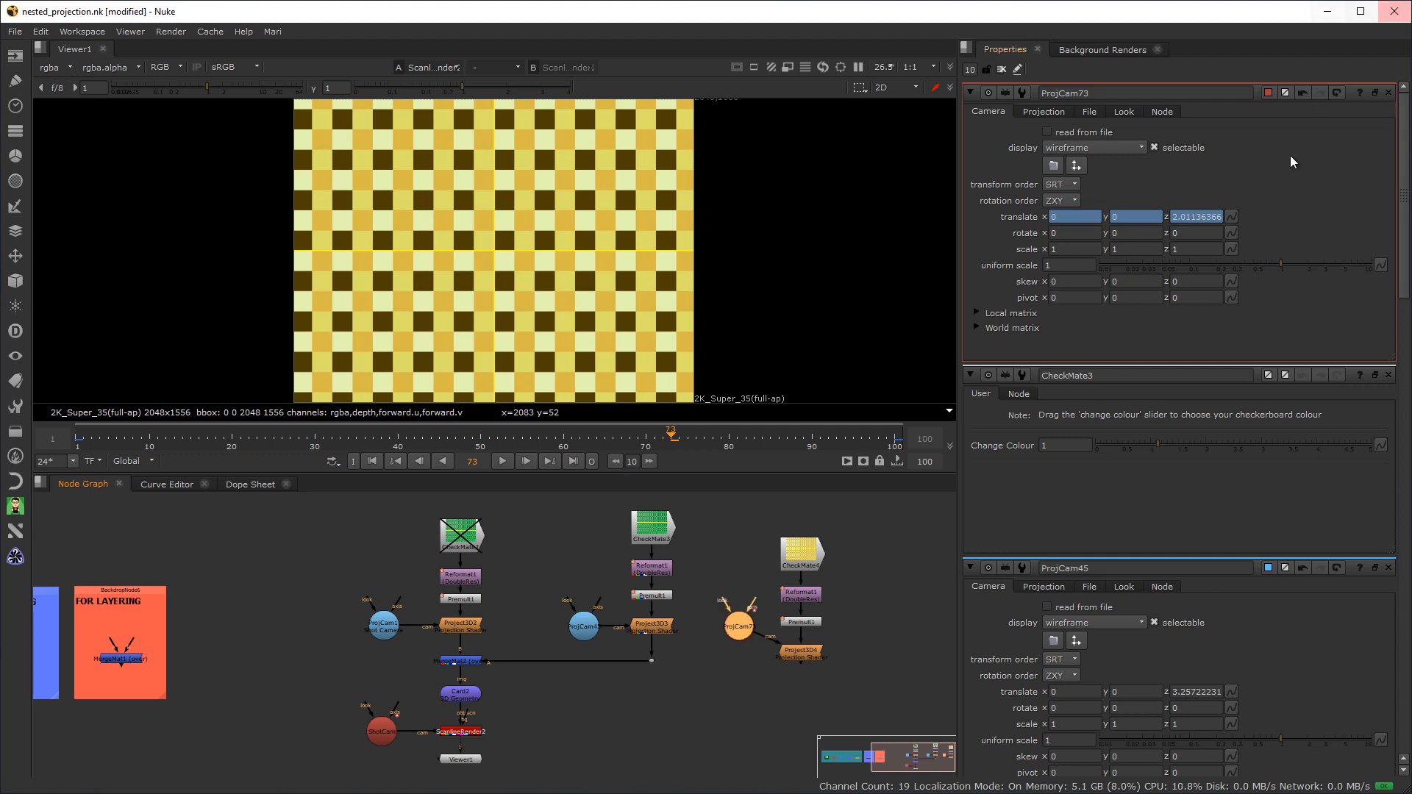
Set ProjCam73's node colour to light blue and align the third projection branch level with the others
left_click(1268, 93)
left_click(1317, 341)
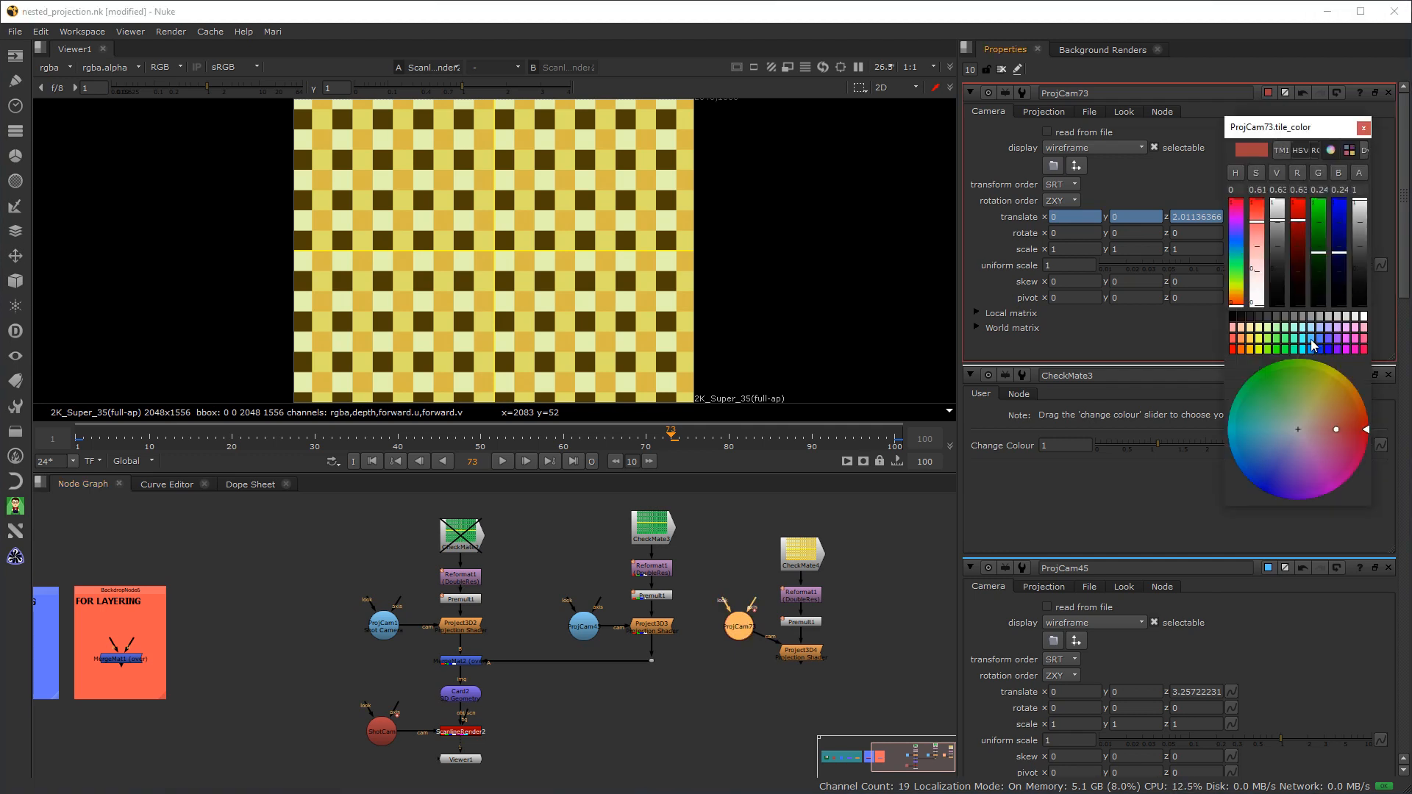
left_click_drag(891, 688, 807, 528)
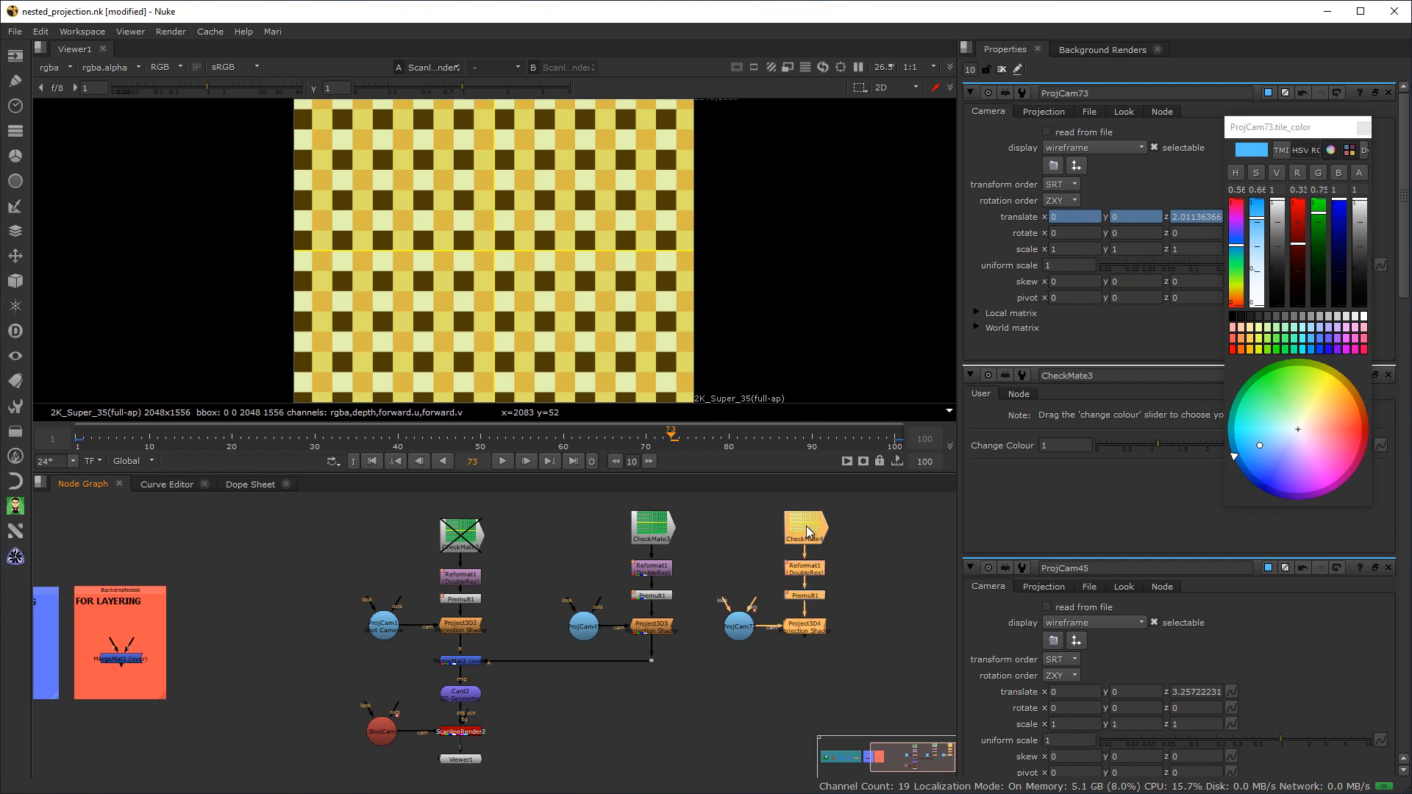
left_click_drag(740, 632, 733, 630)
Insert a copy of the MergeMat between the first MergeMat and the Card, fed by the third Project3D through an elbow dot
left_click(463, 666)
left_click(608, 699)
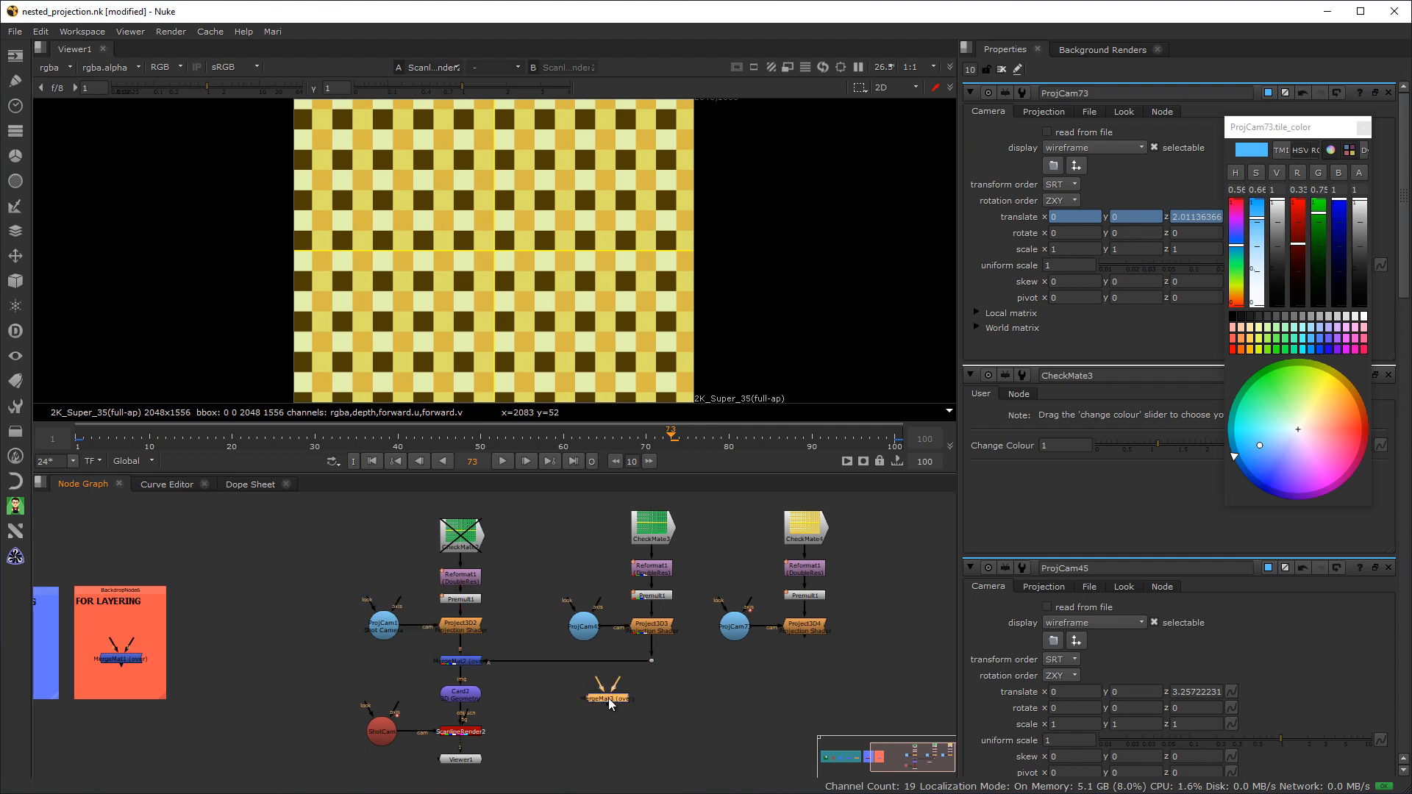
left_click_drag(601, 682, 802, 632)
left_click_drag(528, 778, 302, 663)
left_click_drag(460, 694, 460, 724)
left_click_drag(608, 697, 461, 694)
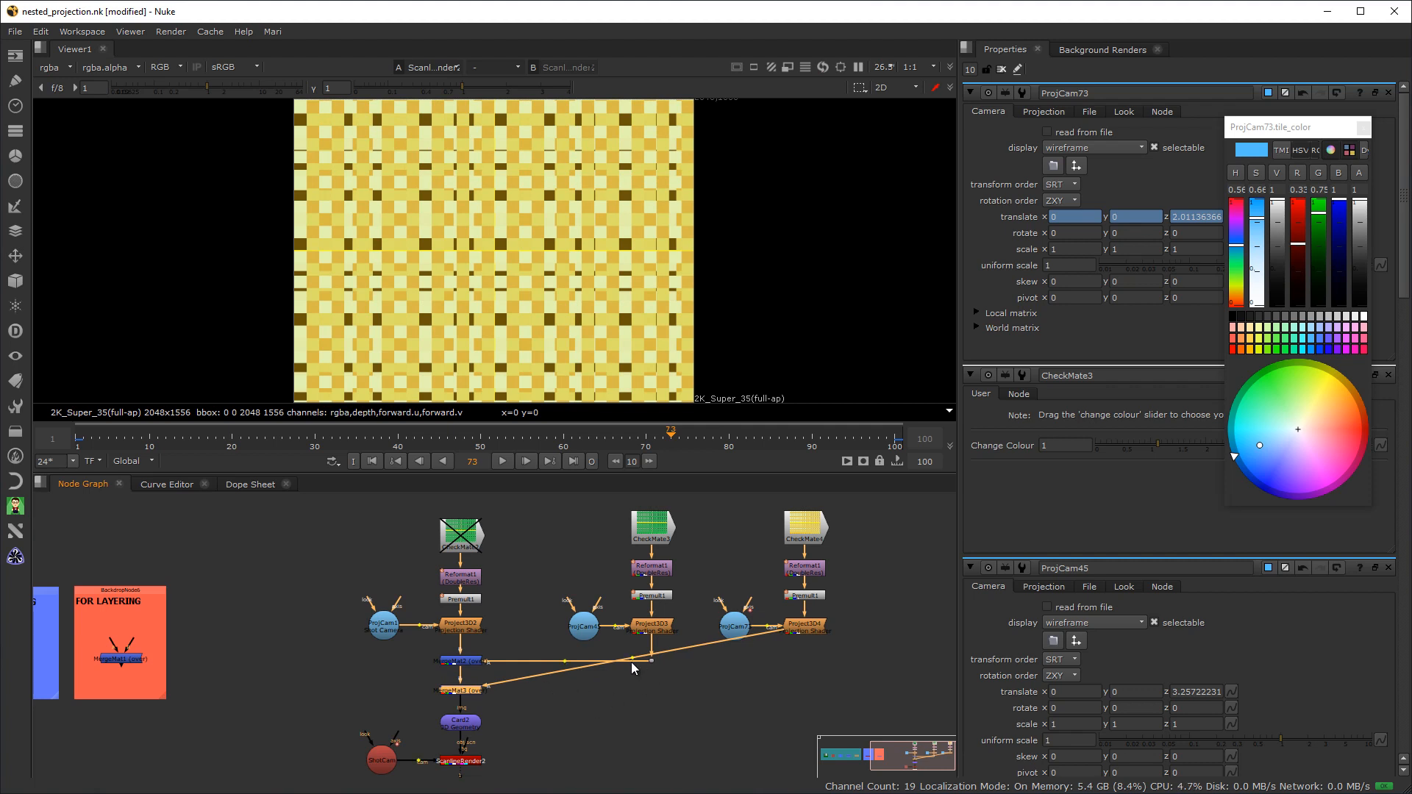
left_click_drag(633, 656, 783, 694, "ctrl")
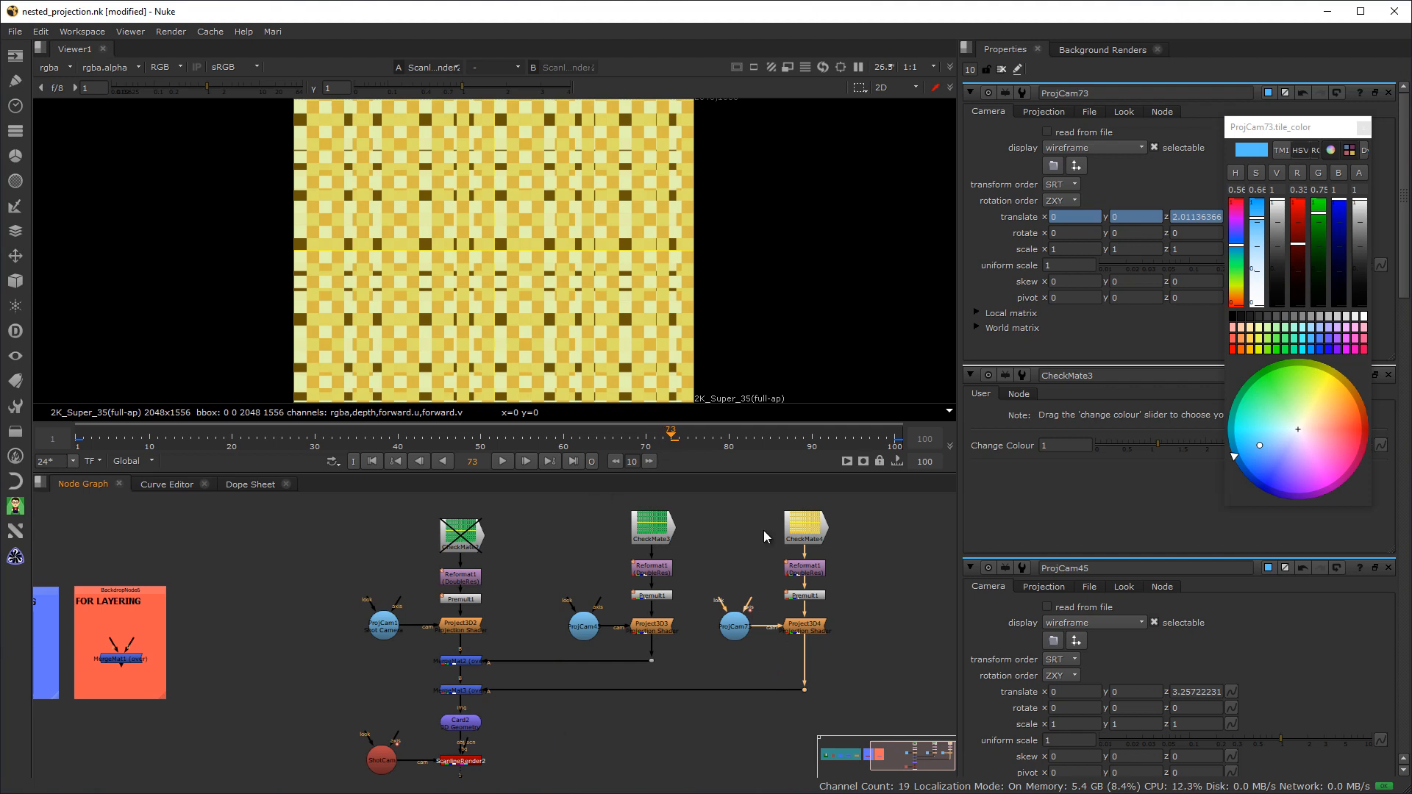
Set the third branch's CheckMate4 Change Colour to 2
double_click(805, 528)
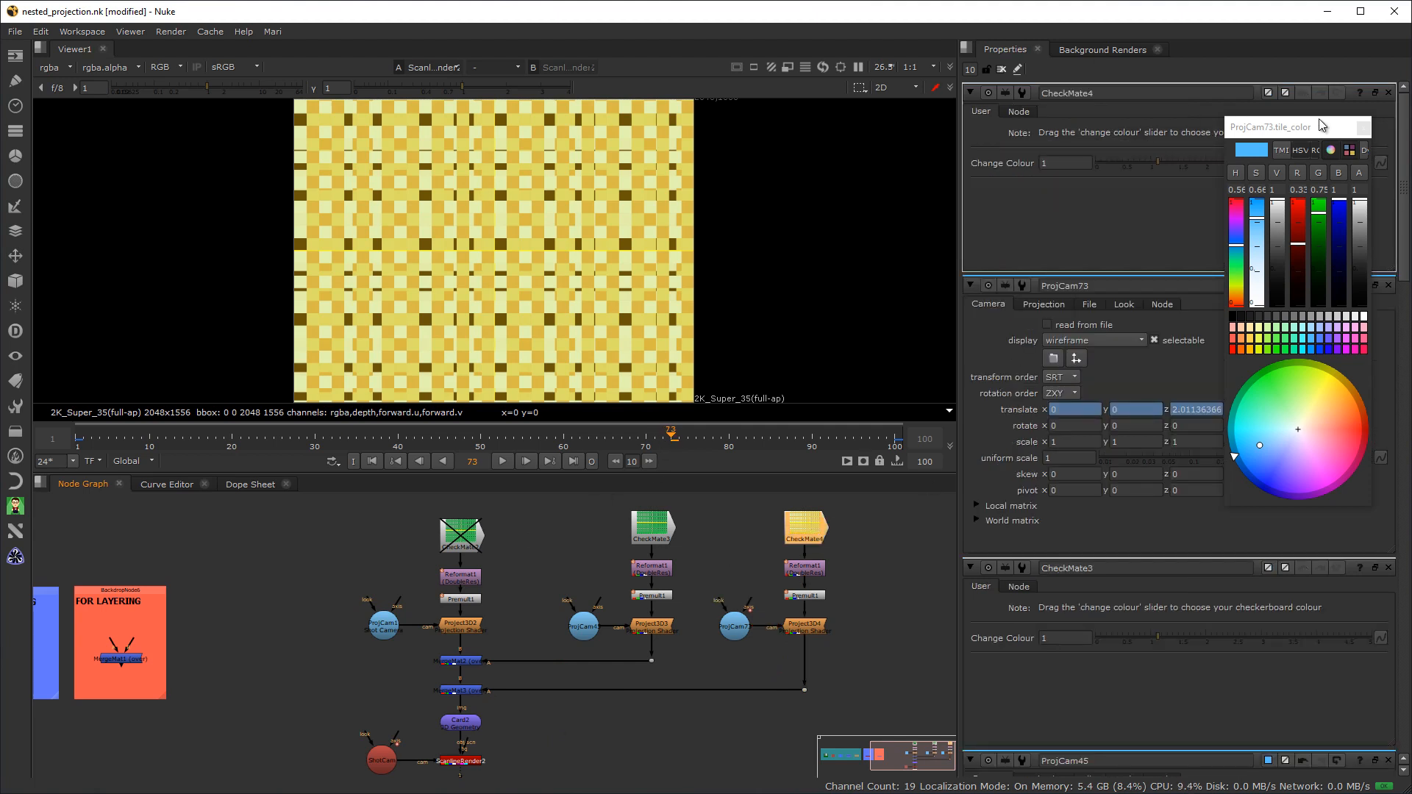
left_click_drag(1166, 161, 1220, 171)
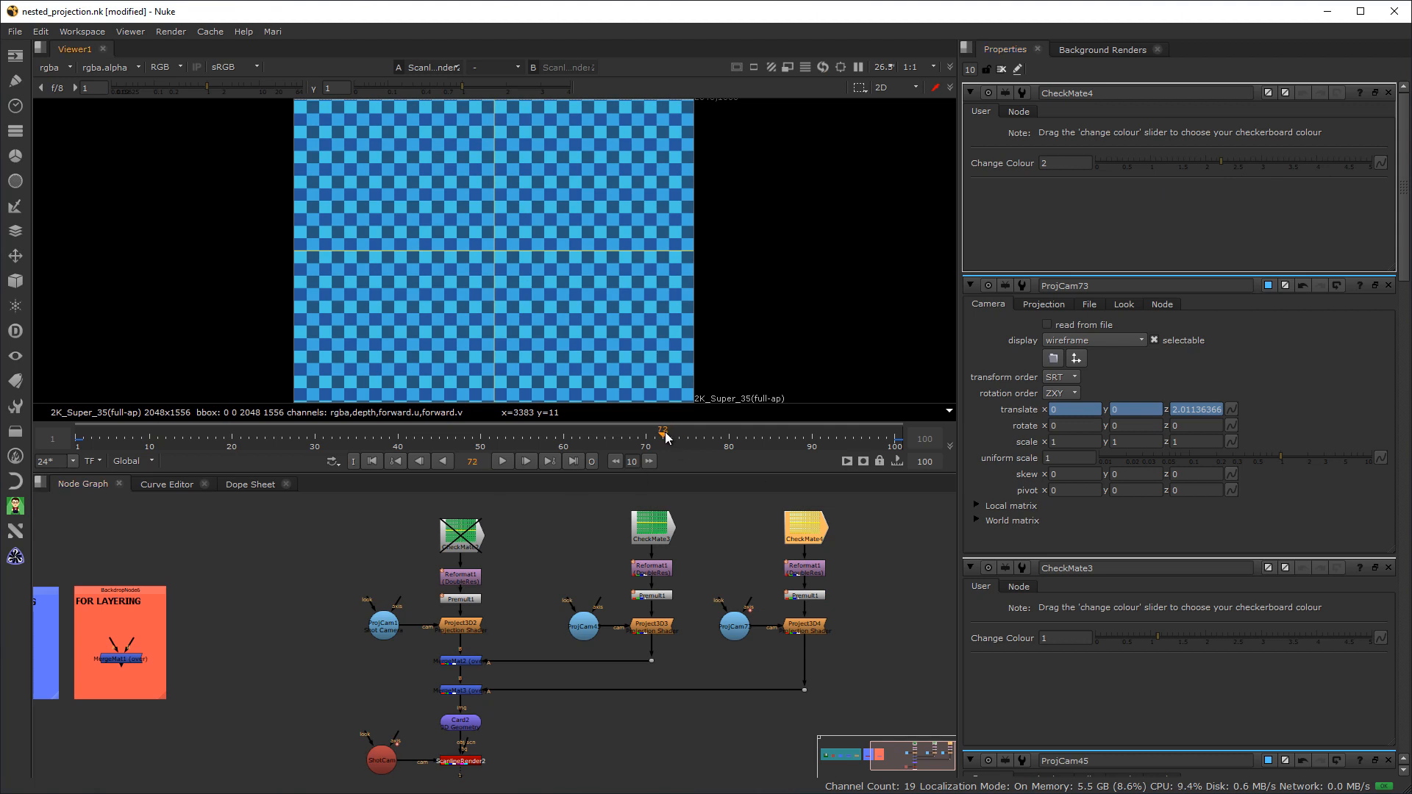
Go back to frame 1 and examine how the third projection behaves in the render and node graph
left_click(78, 439)
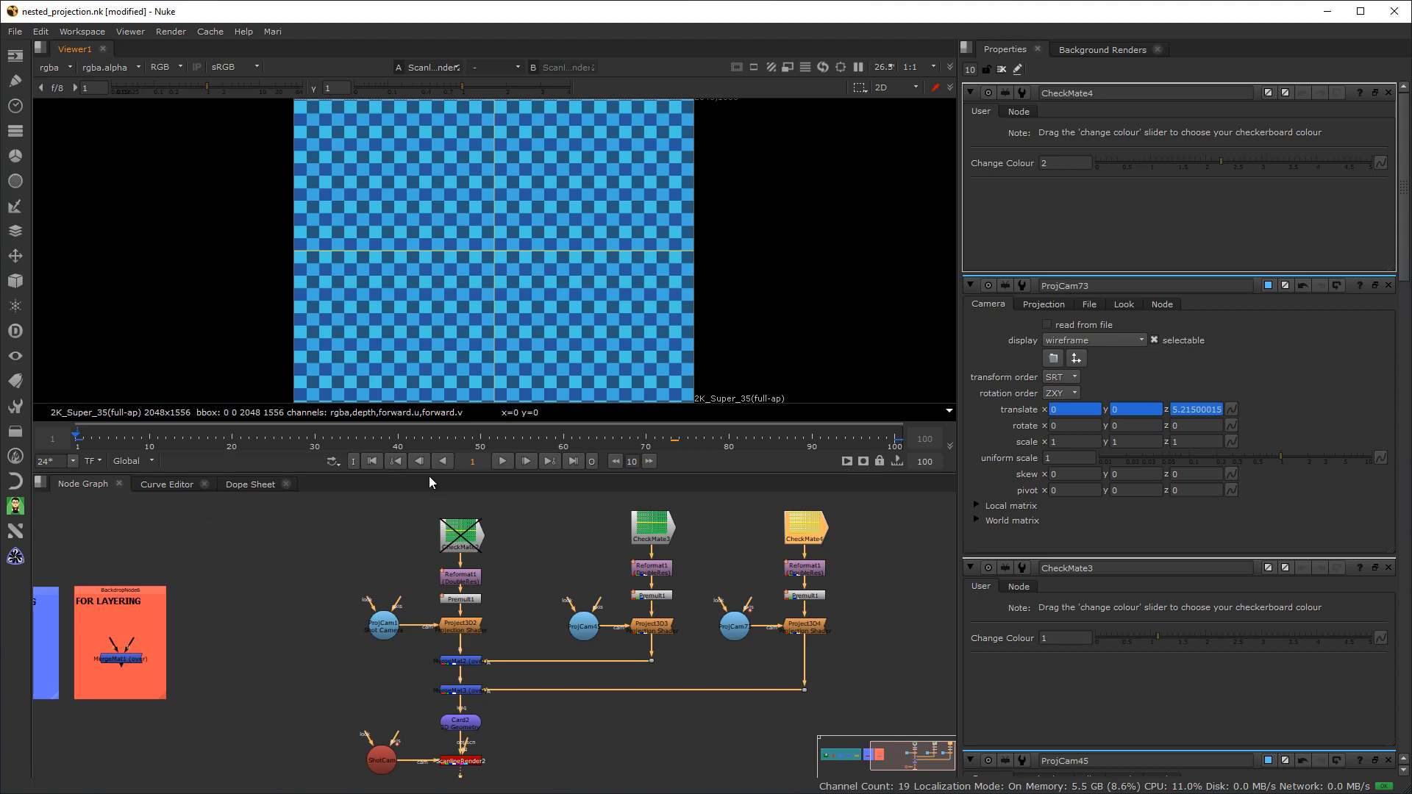
scroll(622, 757, "down", 2)
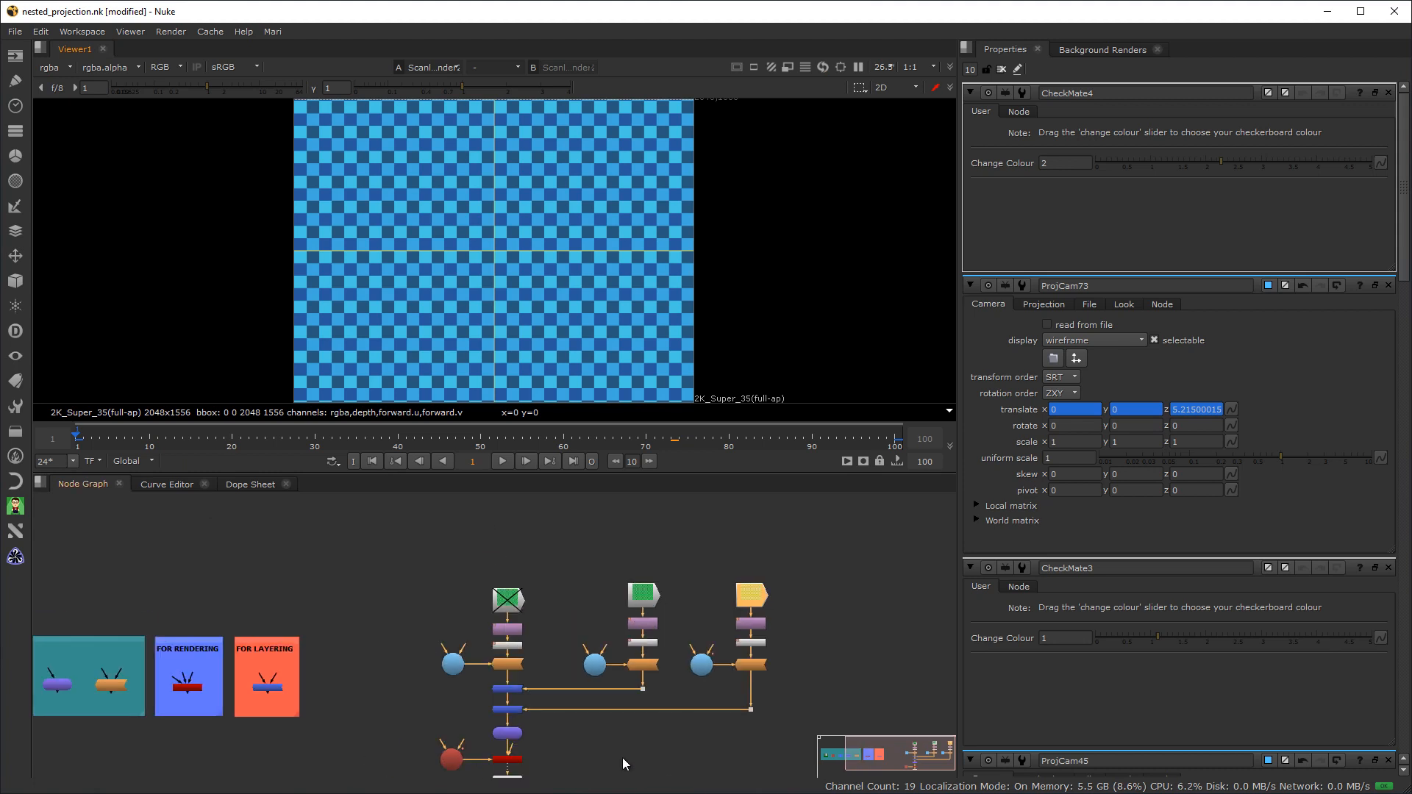
middle_click_drag(622, 758, 593, 709)
scroll(477, 747, "up", 2)
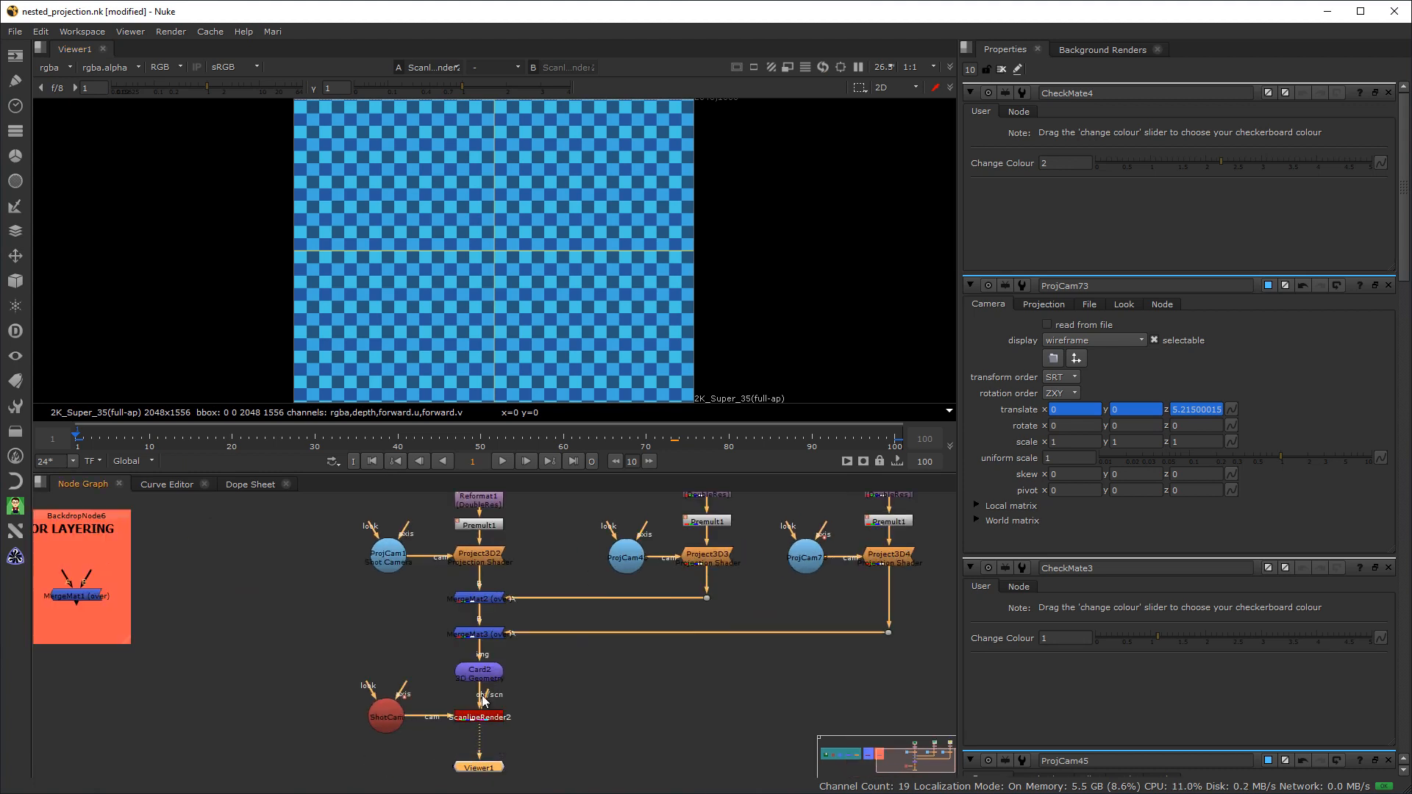
scroll(580, 706, "down", 1)
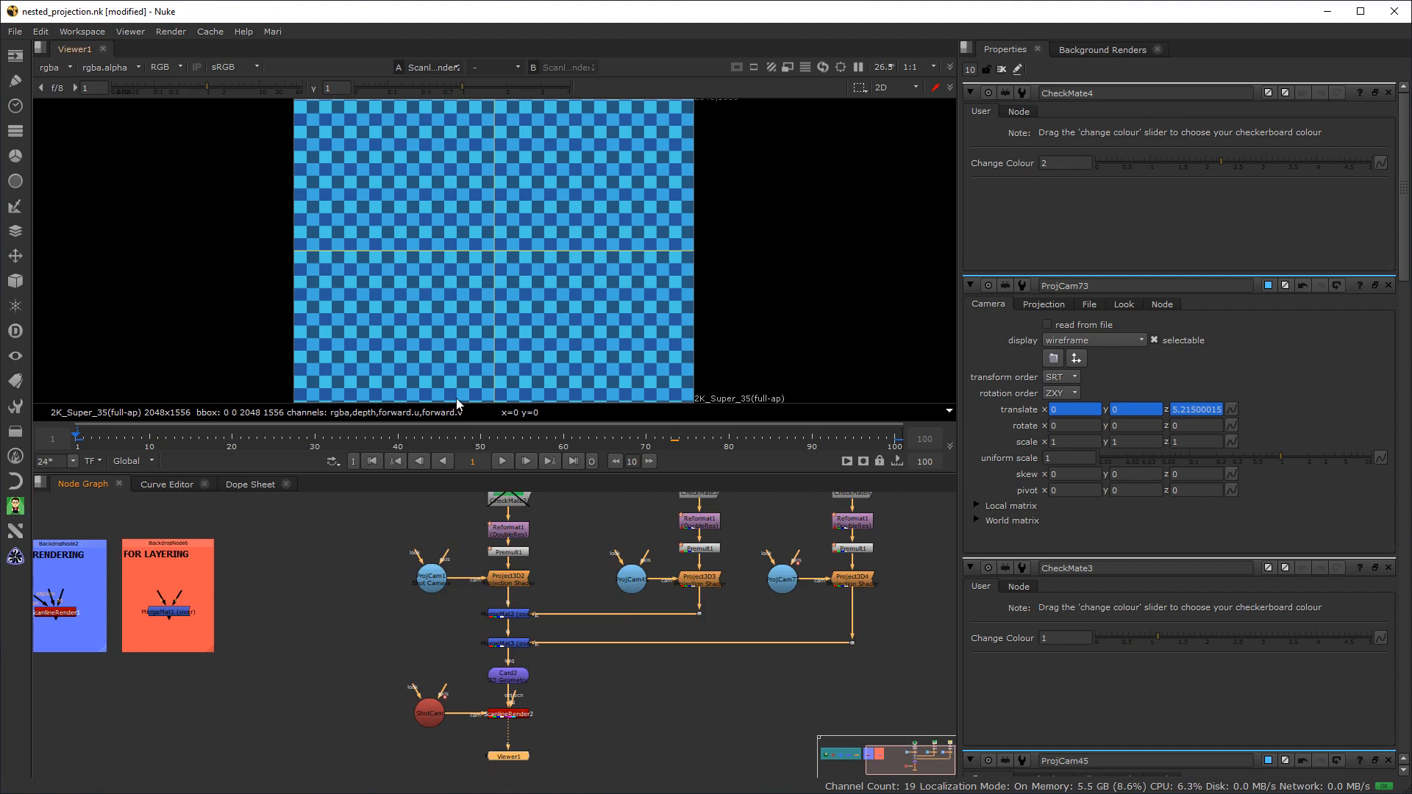
mouse_move(78, 435)
left_mouse_down()
mouse_move(158, 447)
mouse_move(77, 445)
left_mouse_up()
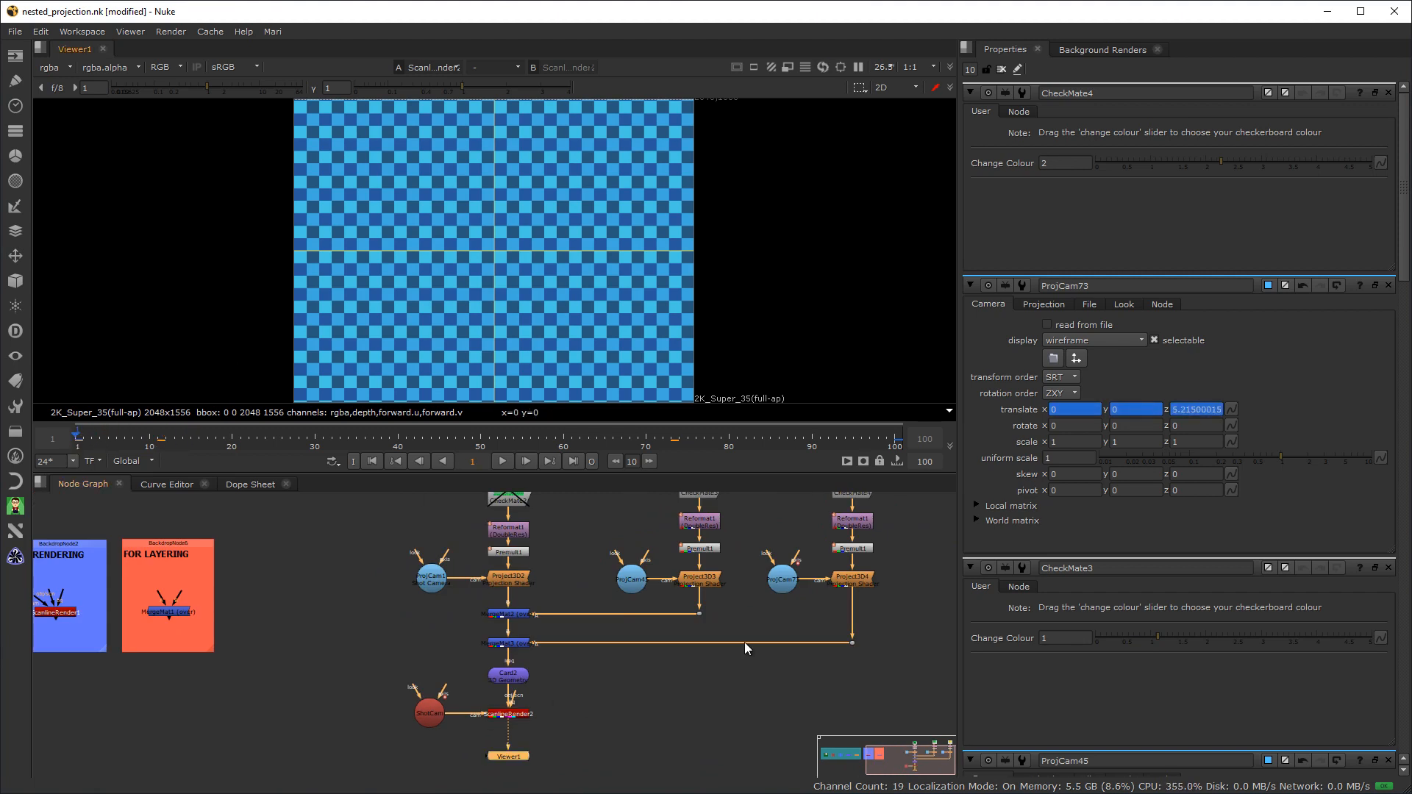
left_click_drag(78, 435, 124, 461)
left_click(542, 493)
left_click(371, 461)
Remove ProjCam73's translate animation at frame 73 so the projection camera is frozen there
left_click_drag(629, 441, 674, 446)
left_click(783, 580)
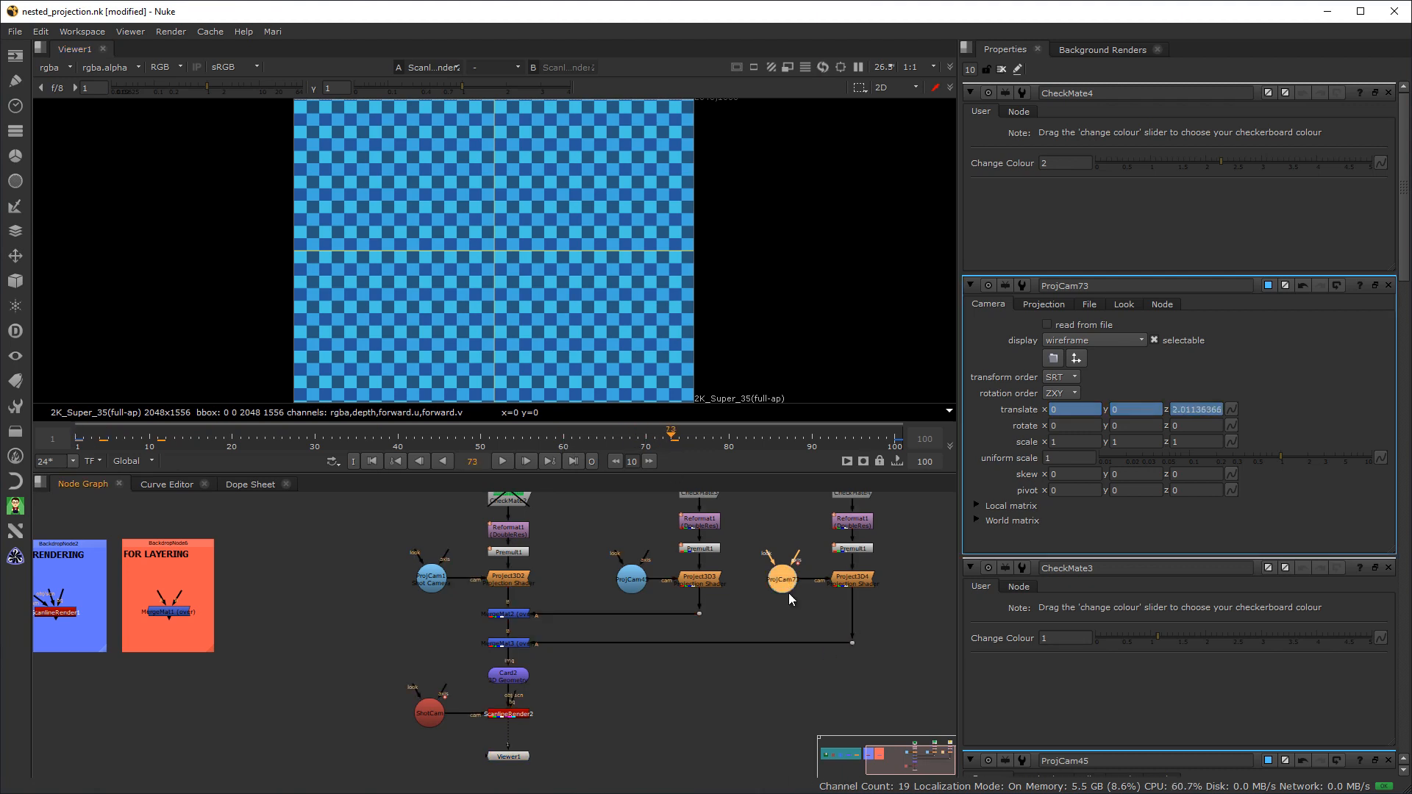
double_click(784, 586)
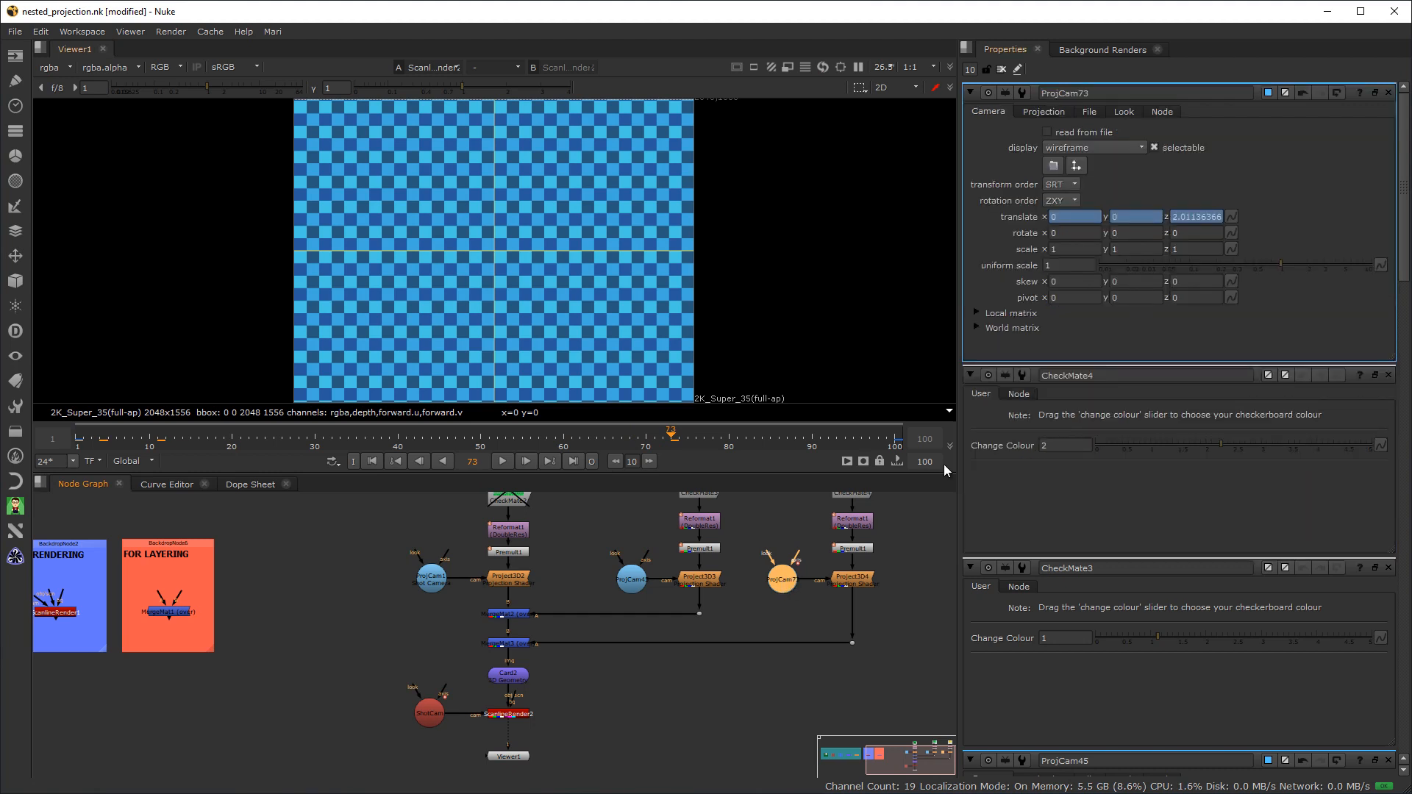
right_click(1287, 199)
left_click(1316, 263)
left_click(682, 425)
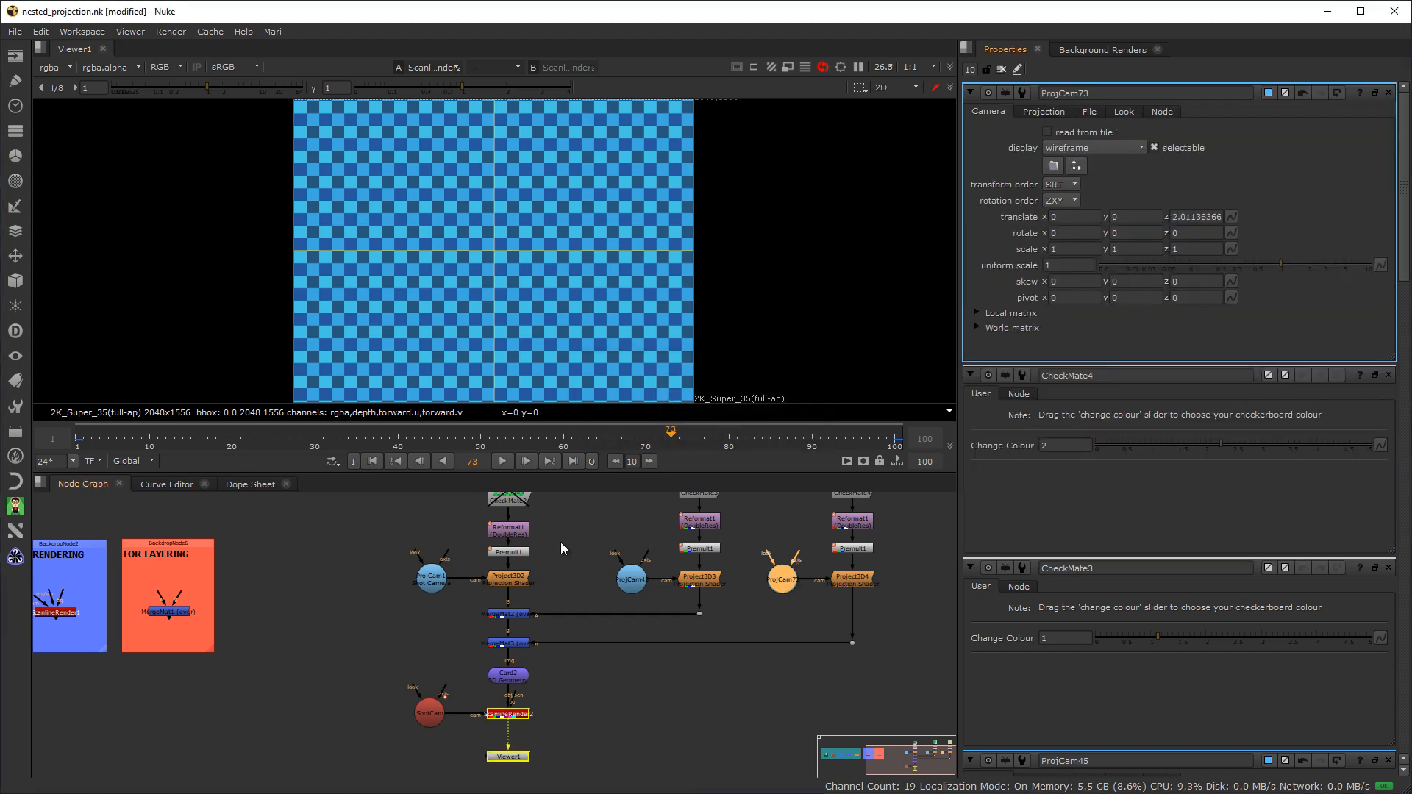
Re-enable the first checkerboard and scrub from frame 1 to 73 to examine the three nested projections
mouse_move(88, 433)
left_mouse_down()
mouse_move(143, 444)
mouse_move(91, 443)
left_mouse_up()
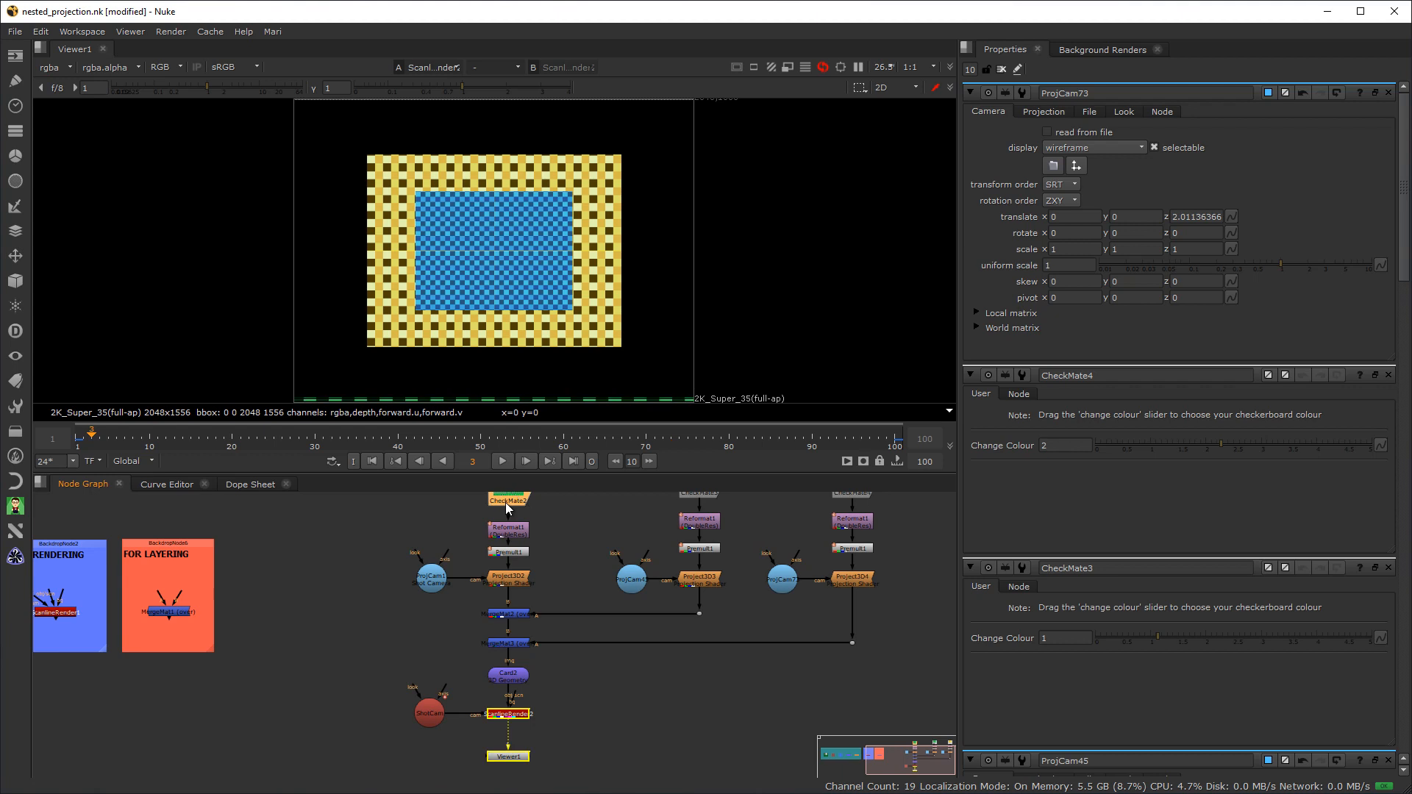
left_click(84, 443)
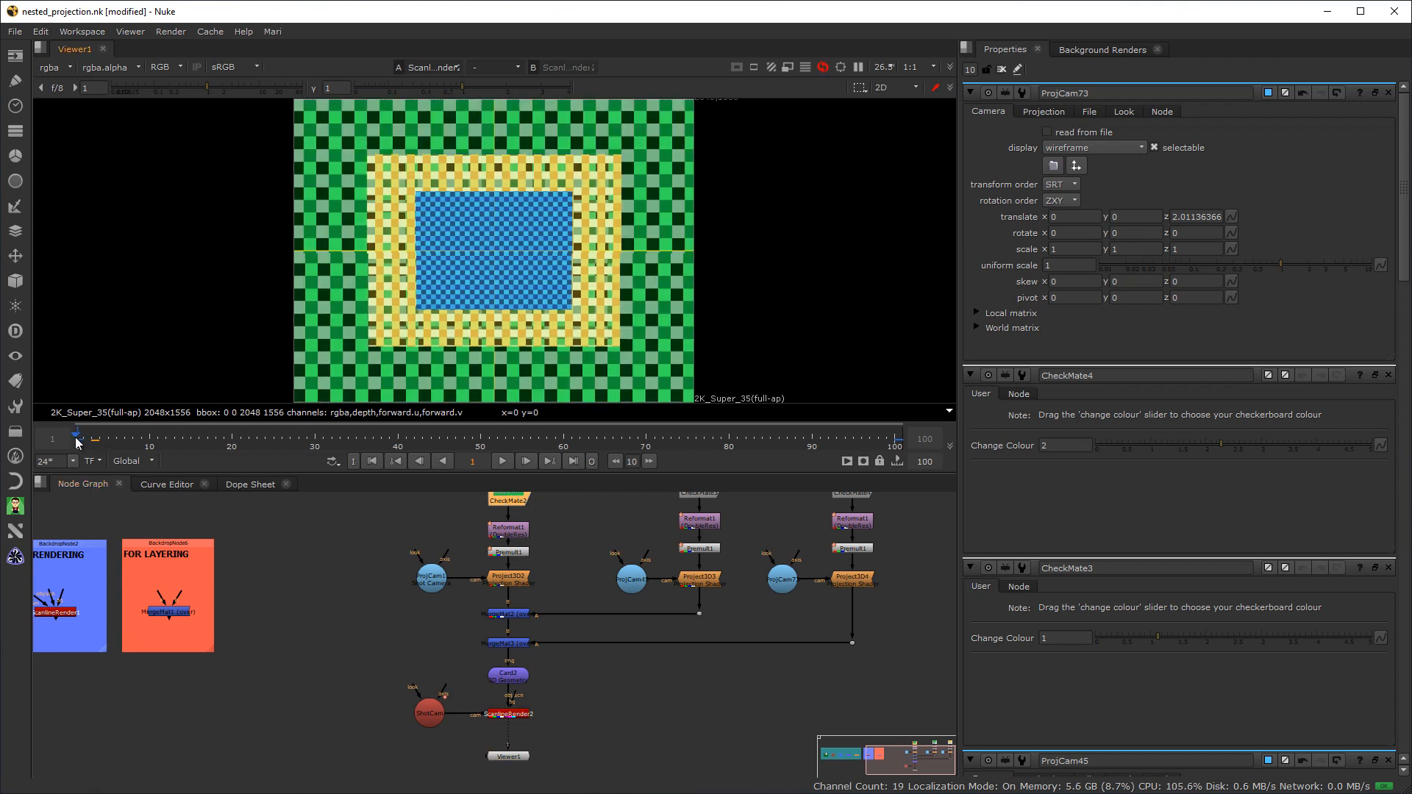
left_click_drag(84, 443, 672, 450)
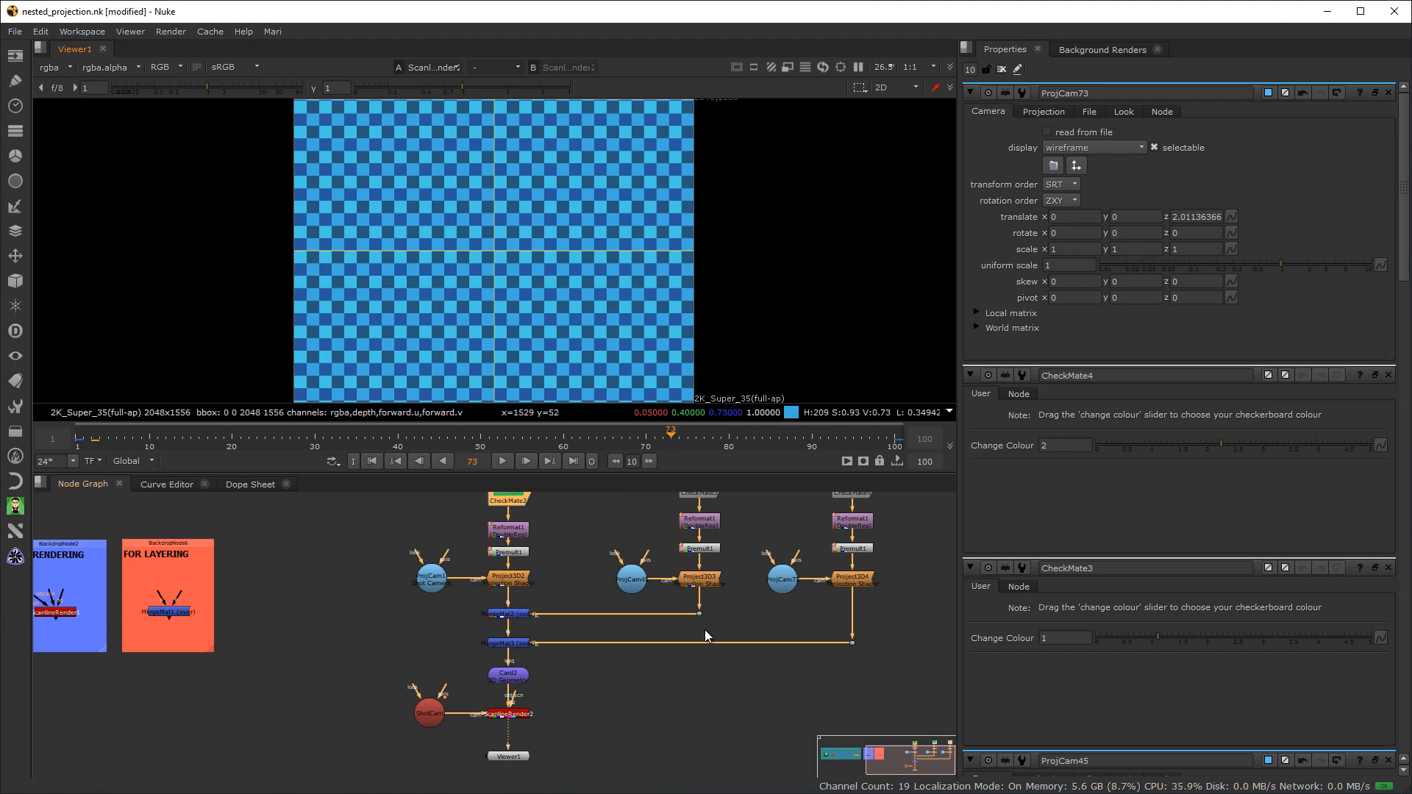
Scrub on to frame 90 to examine the third projection's checker size in the closer shot
scroll(694, 687, "down", 2)
middle_click_drag(691, 703, 554, 720)
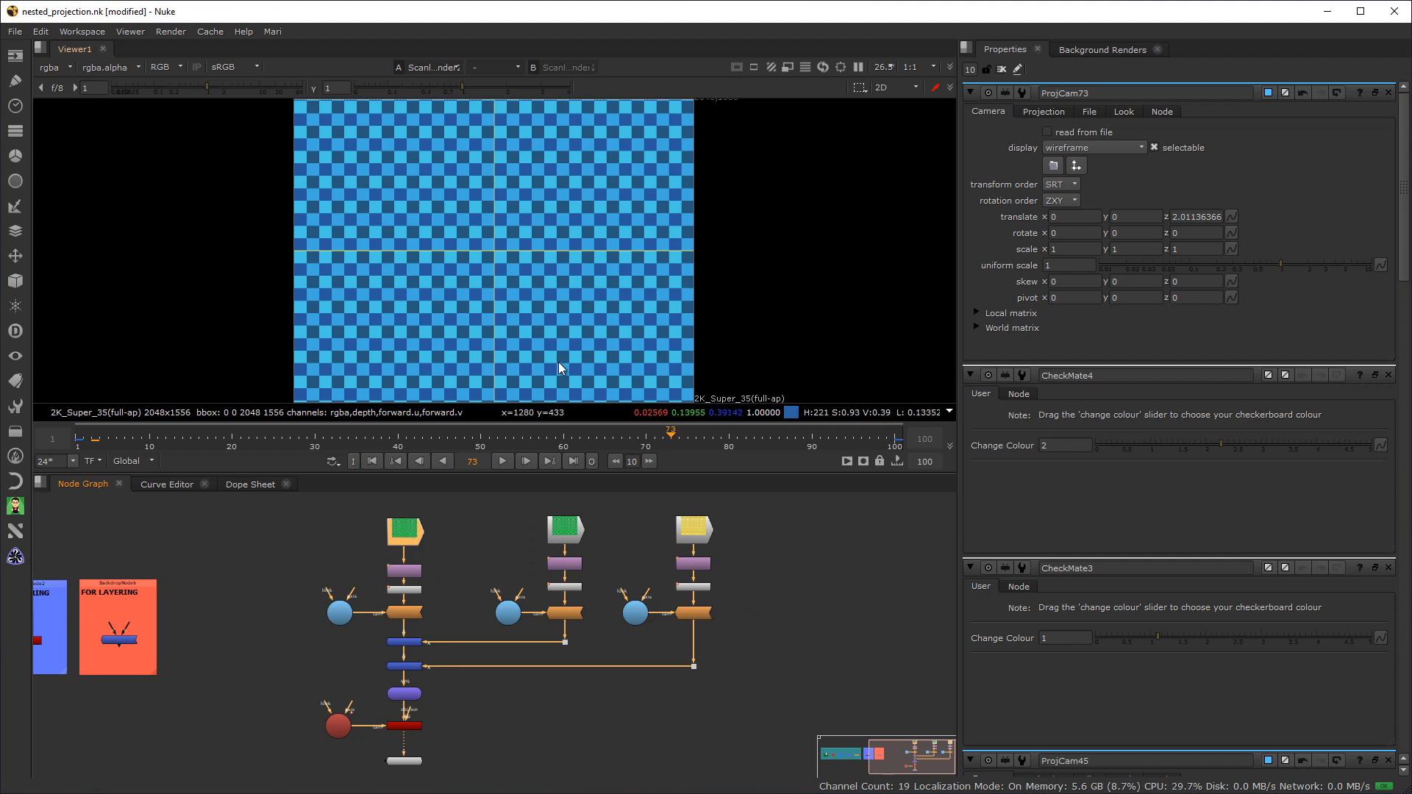
left_click_drag(670, 434, 802, 444)
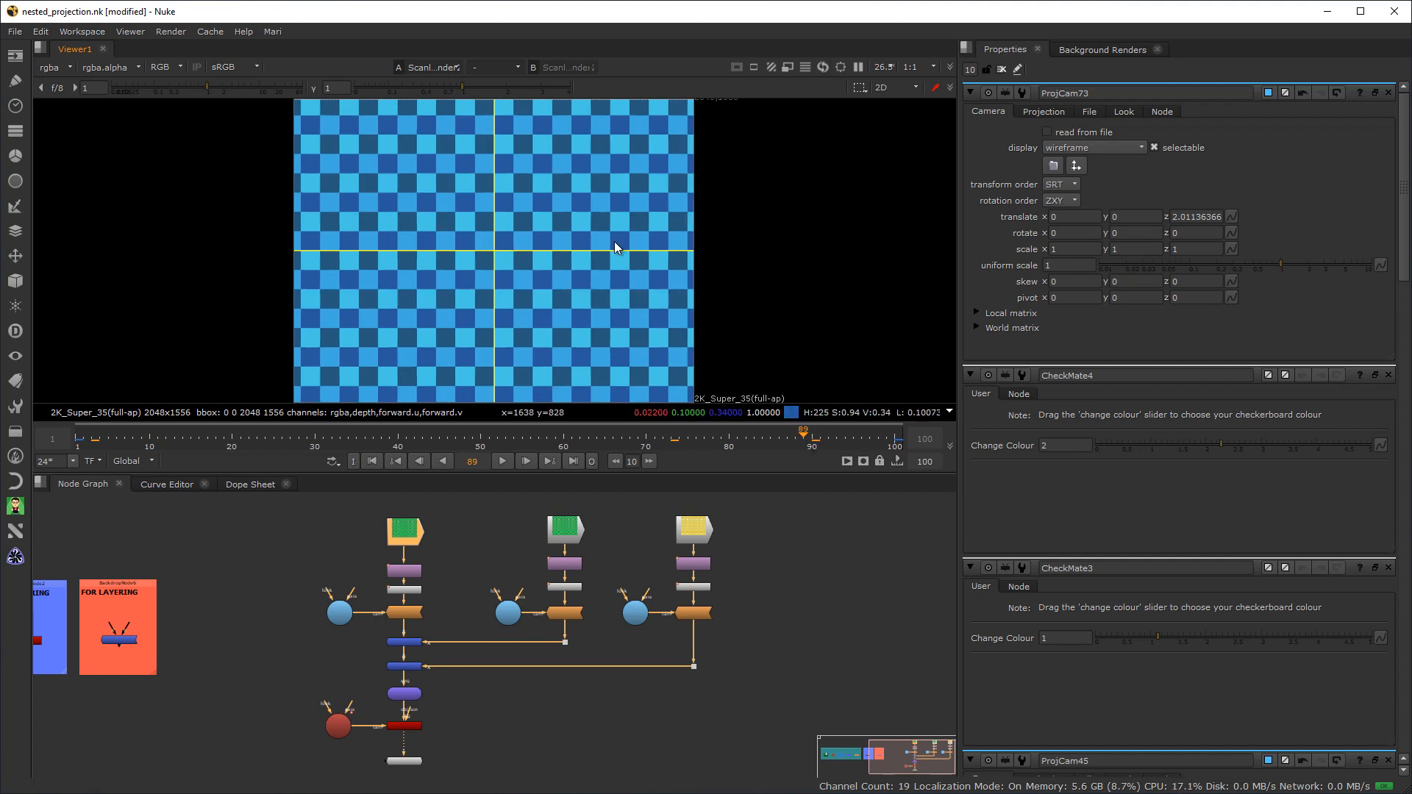
left_click(812, 439)
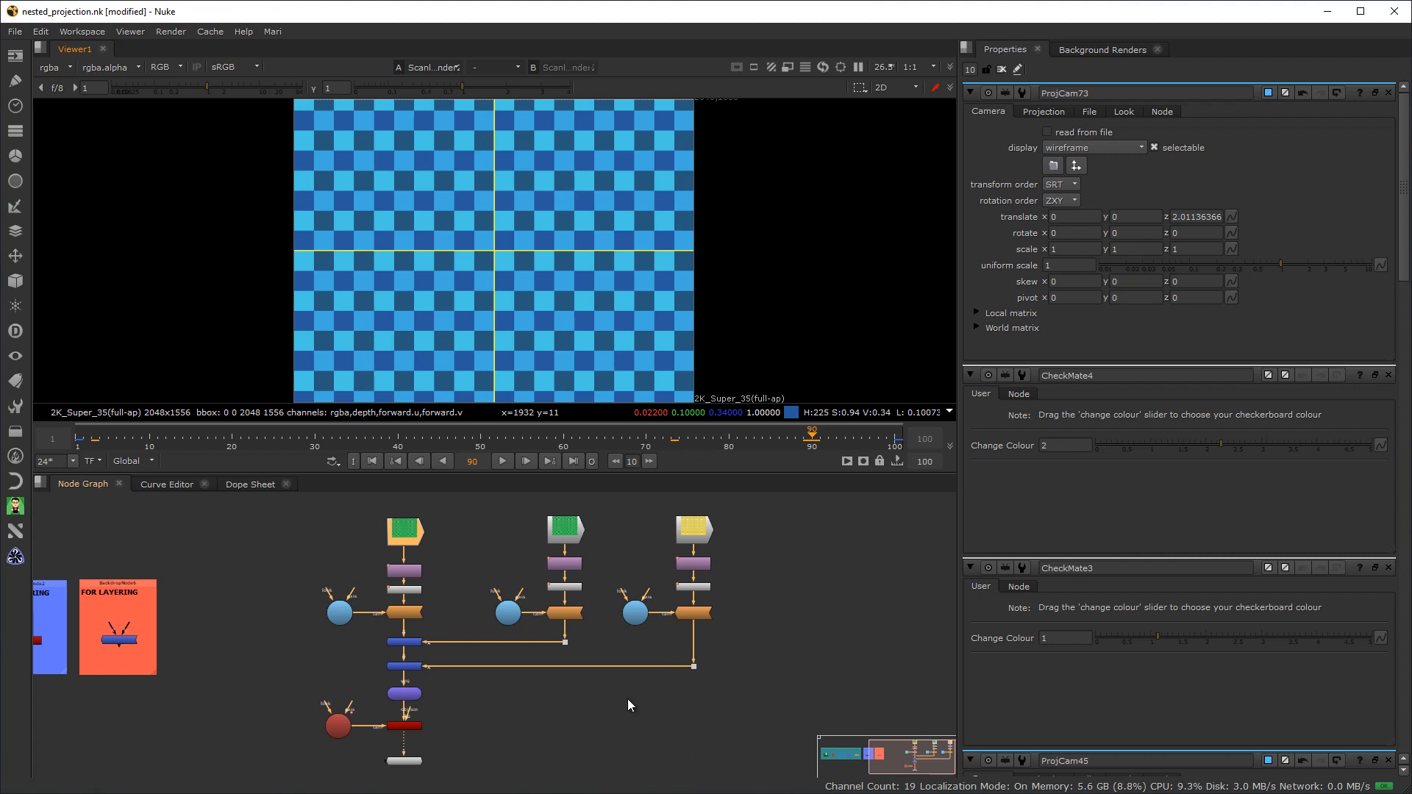
Duplicate the third checkerboard projection branch without its camera and align the copy to the right of it
left_click_drag(775, 694, 666, 494)
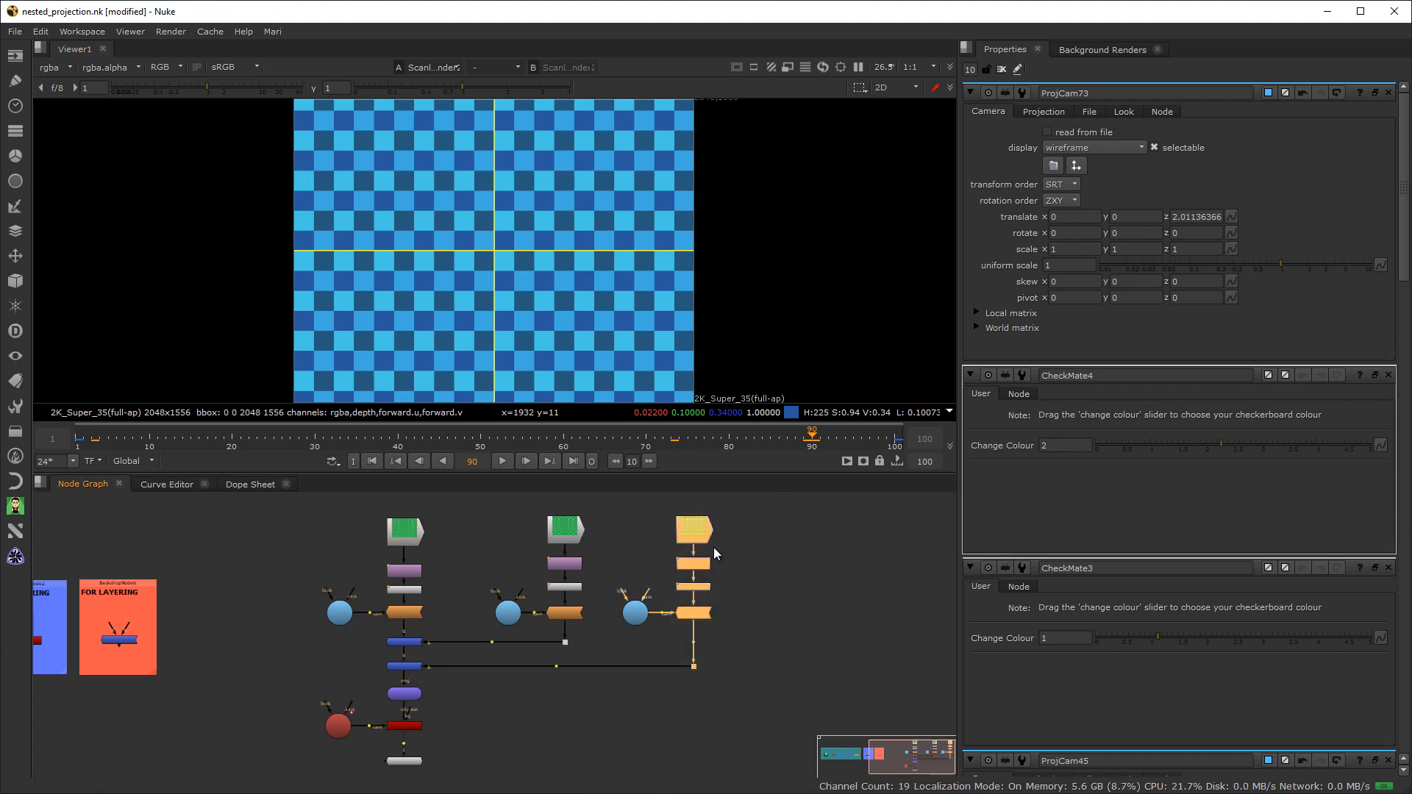
key("ctrl+v")
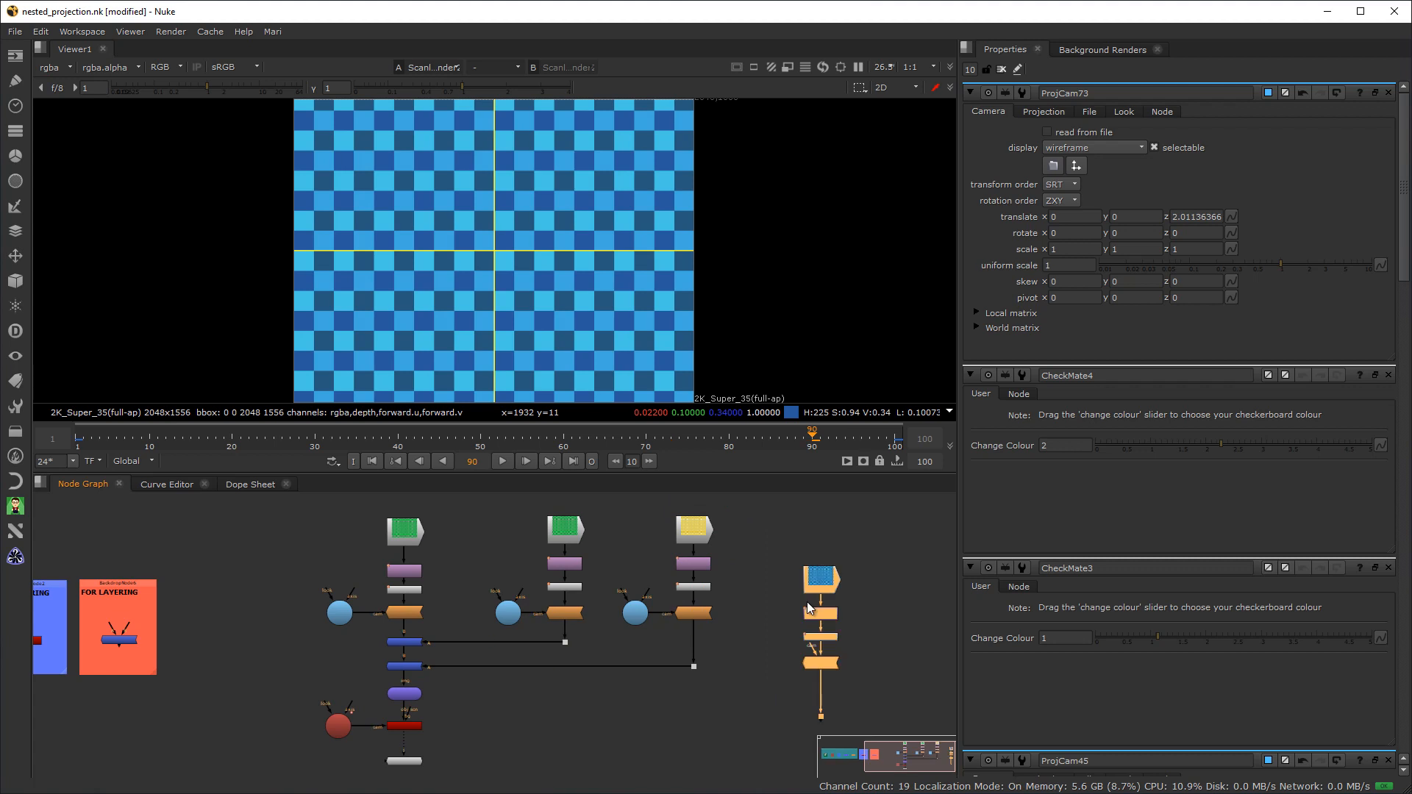
left_click_drag(821, 585, 795, 530)
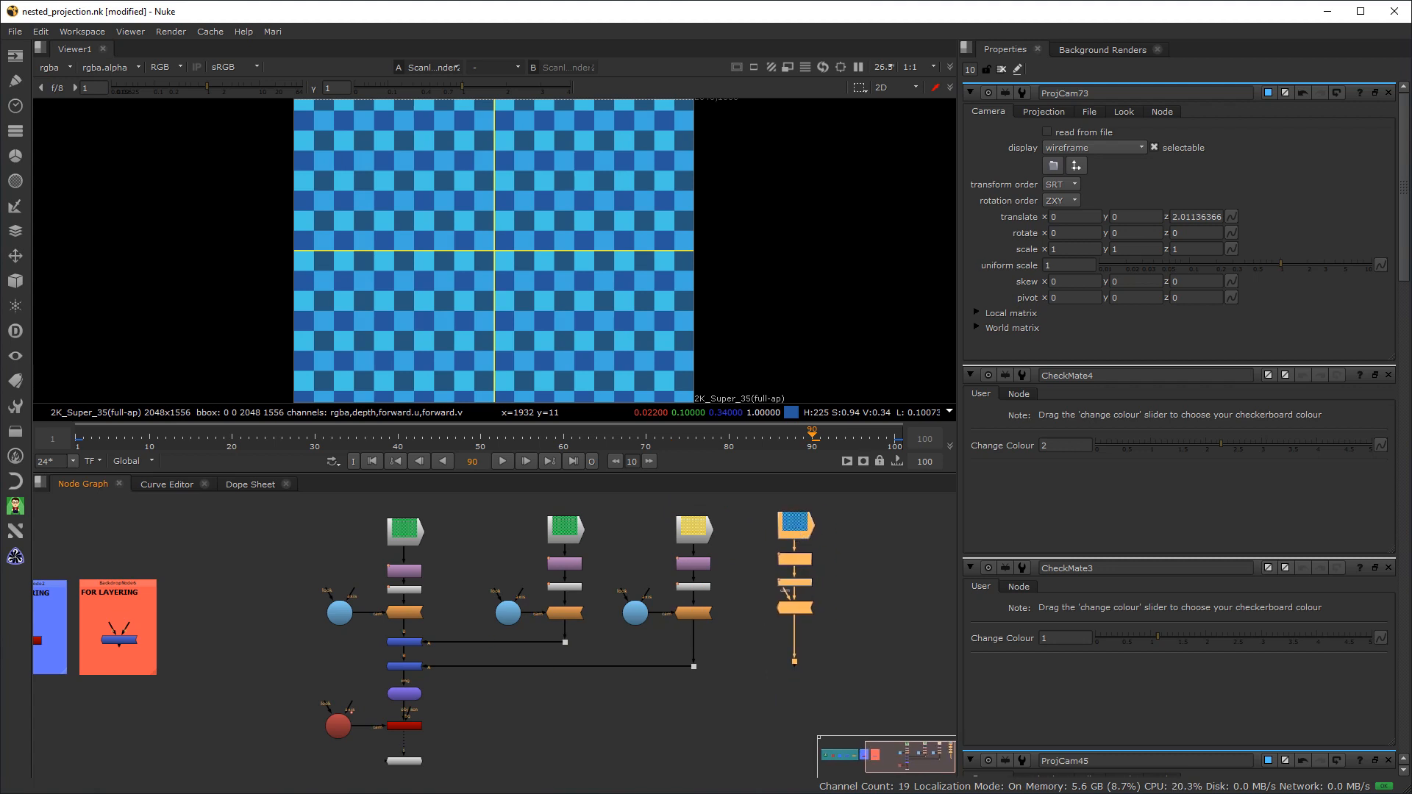
left_click(612, 738)
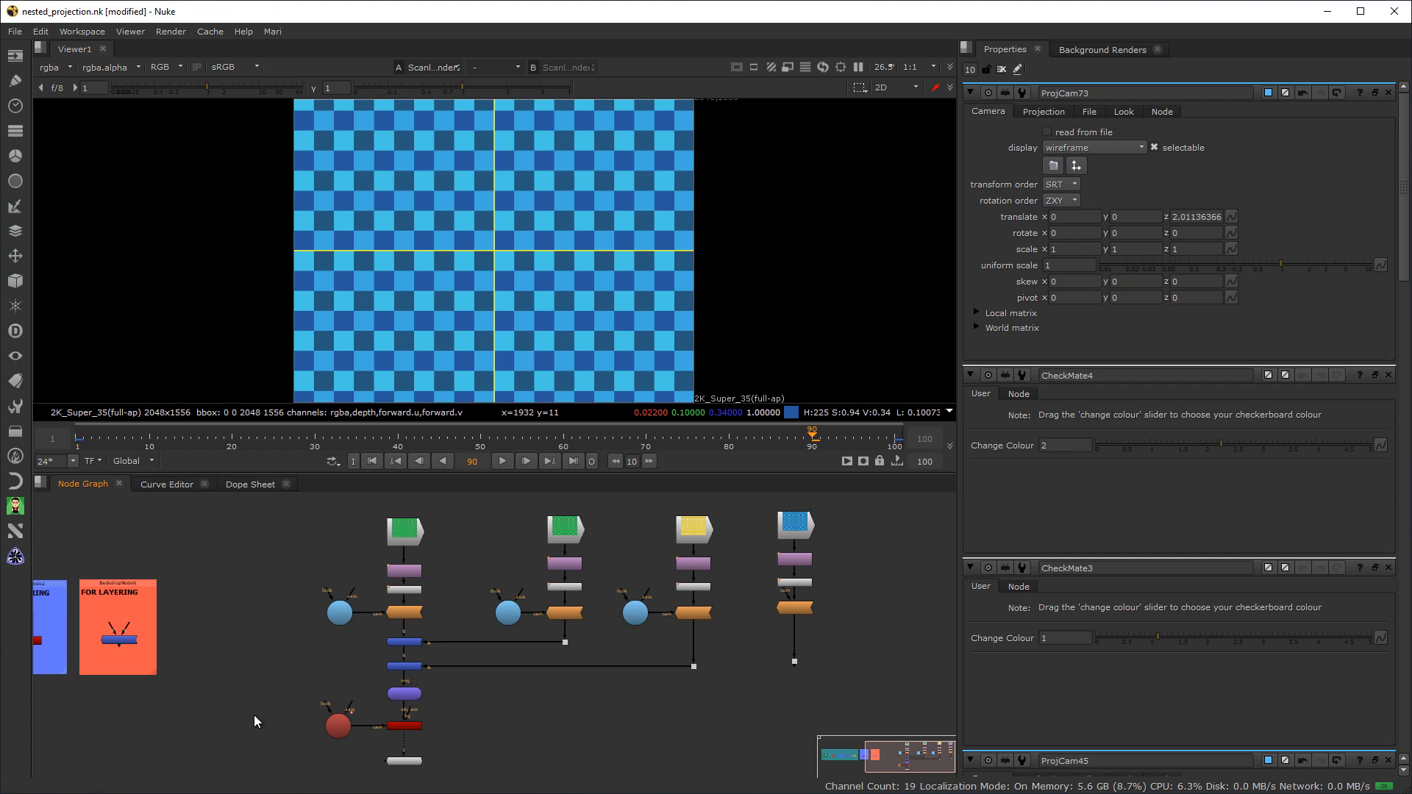
Insert another MergeMat copy above the Card, with the Card and render nodes moved down, and connect the fourth projection branch to it
left_click_drag(293, 673, 399, 703)
left_click(408, 651)
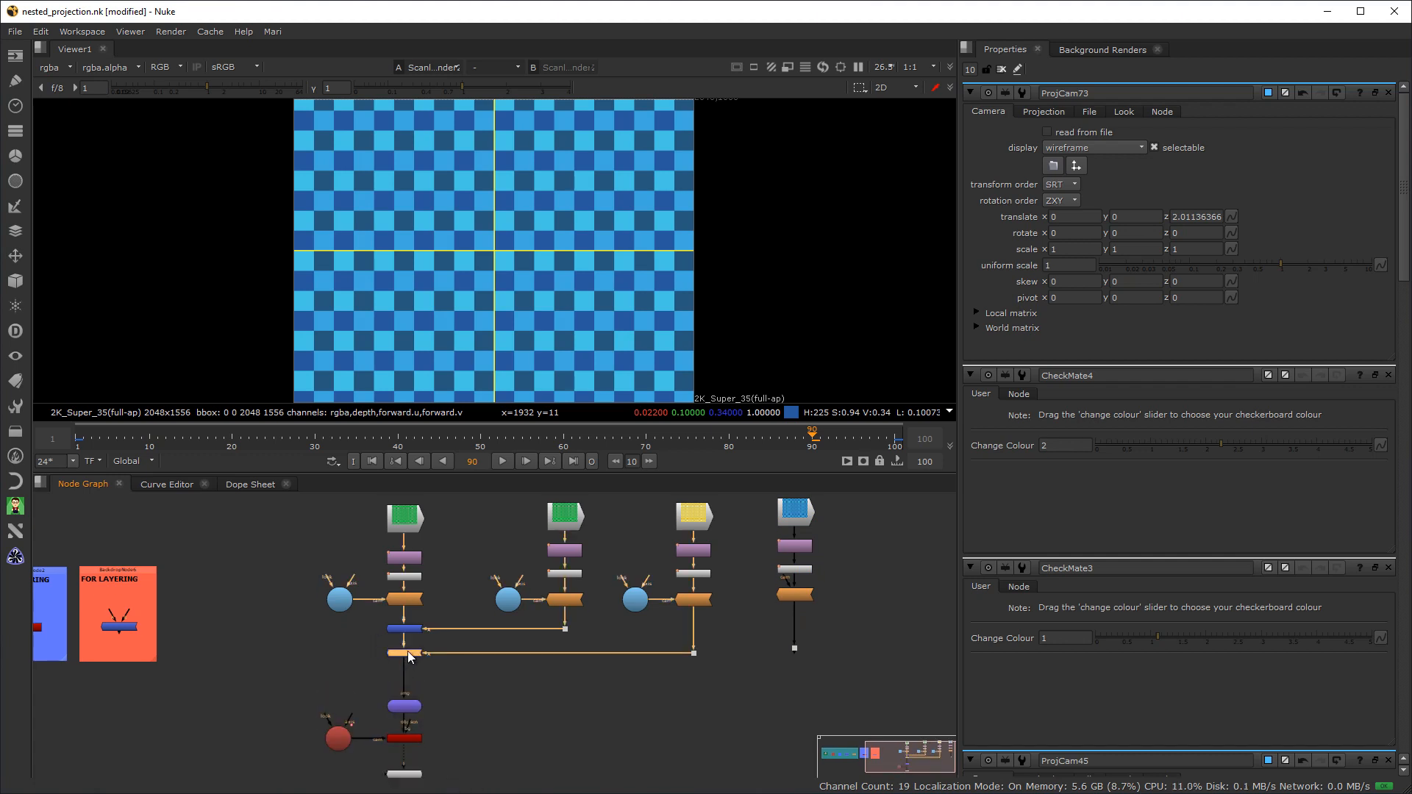
left_click(459, 696)
key("ctrl+v")
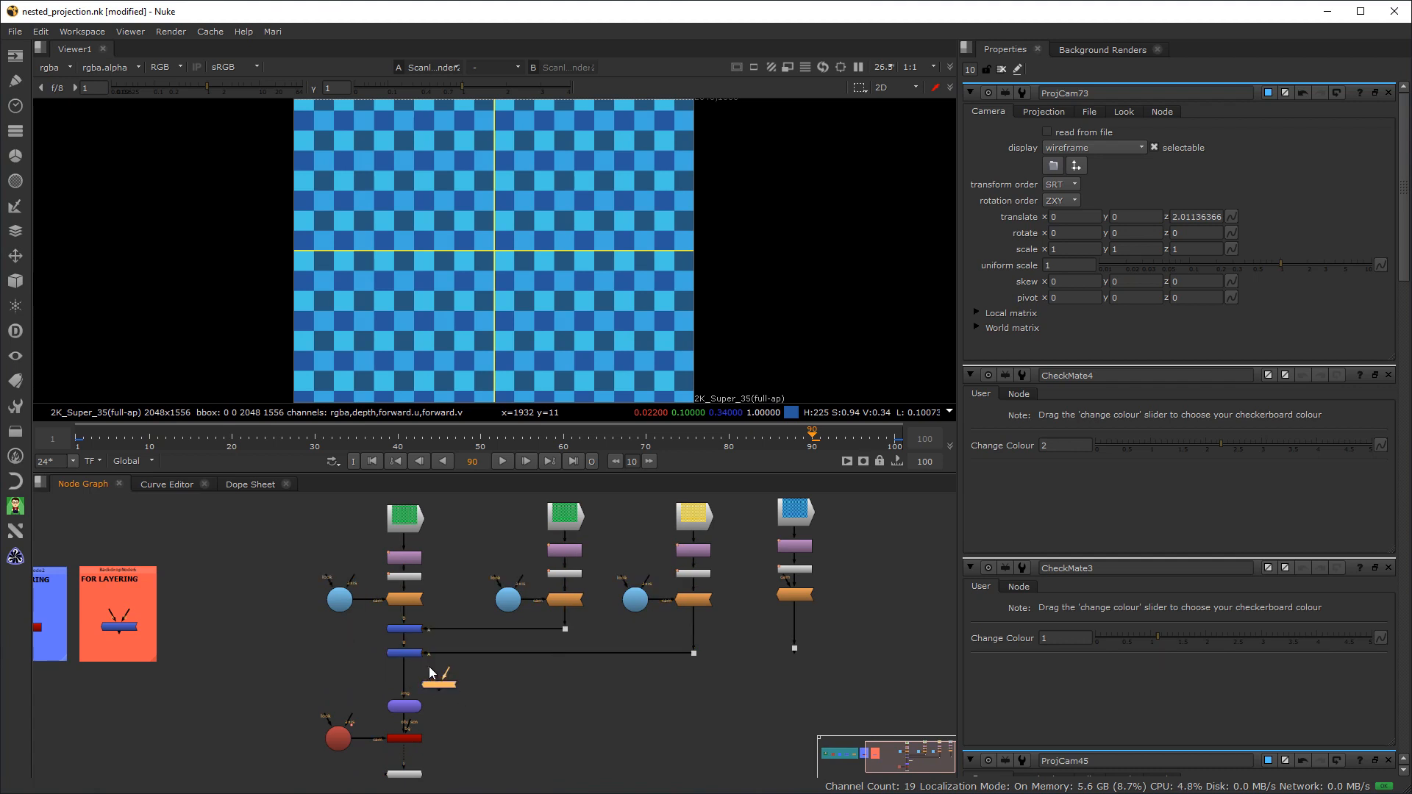
left_click_drag(432, 672, 793, 652)
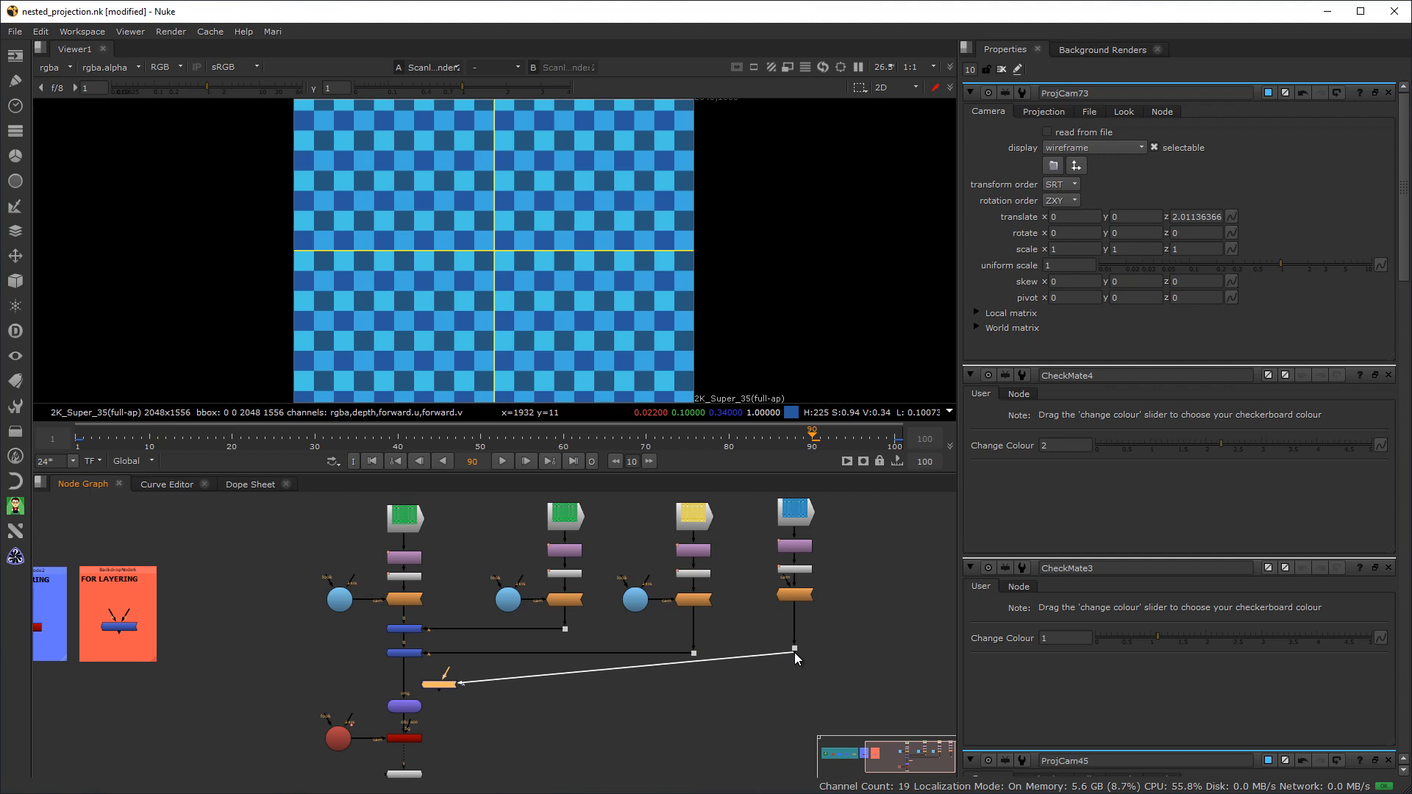
mouse_move(403, 695)
left_mouse_down()
mouse_move(404, 654)
mouse_move(441, 684)
mouse_move(414, 679)
left_mouse_up()
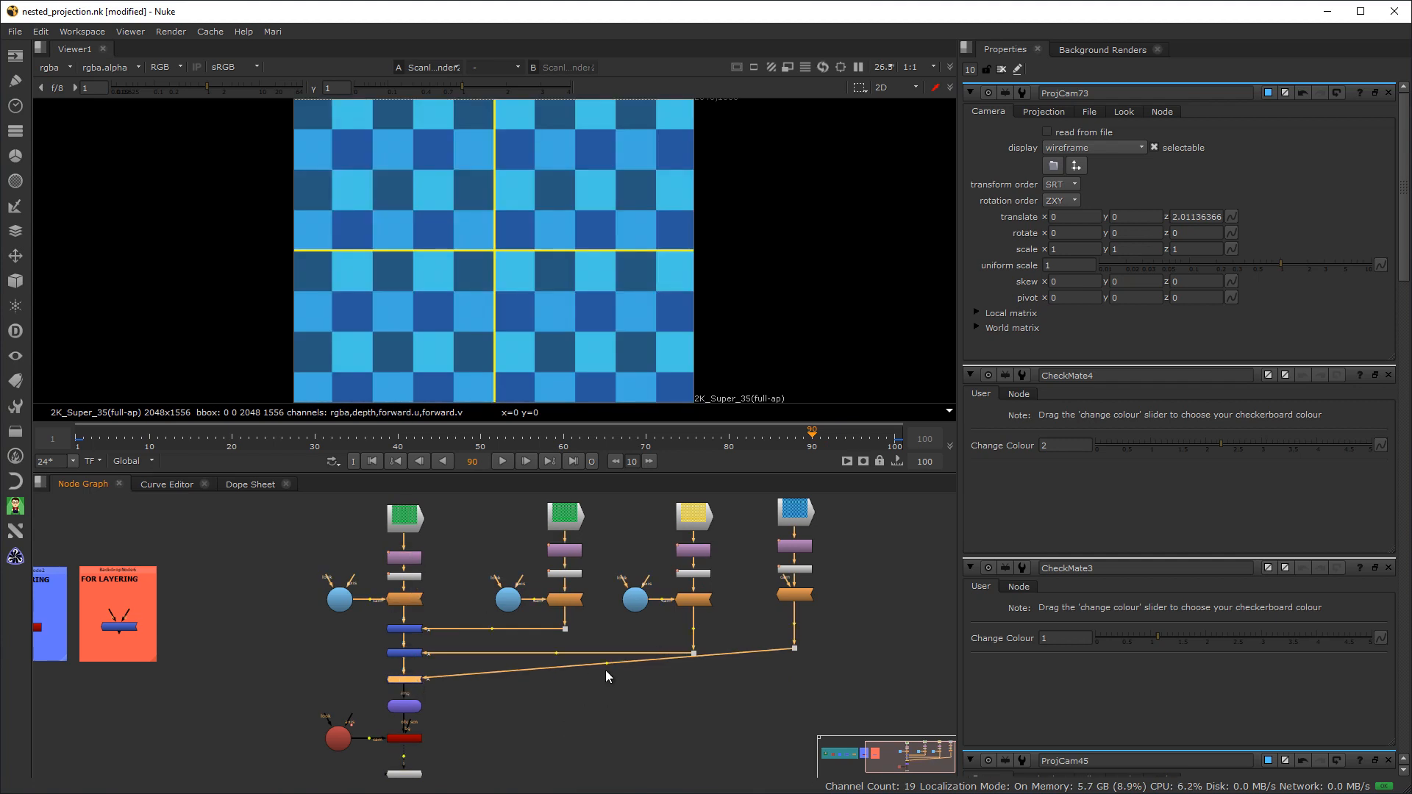
left_click_drag(606, 664, 787, 677, "ctrl")
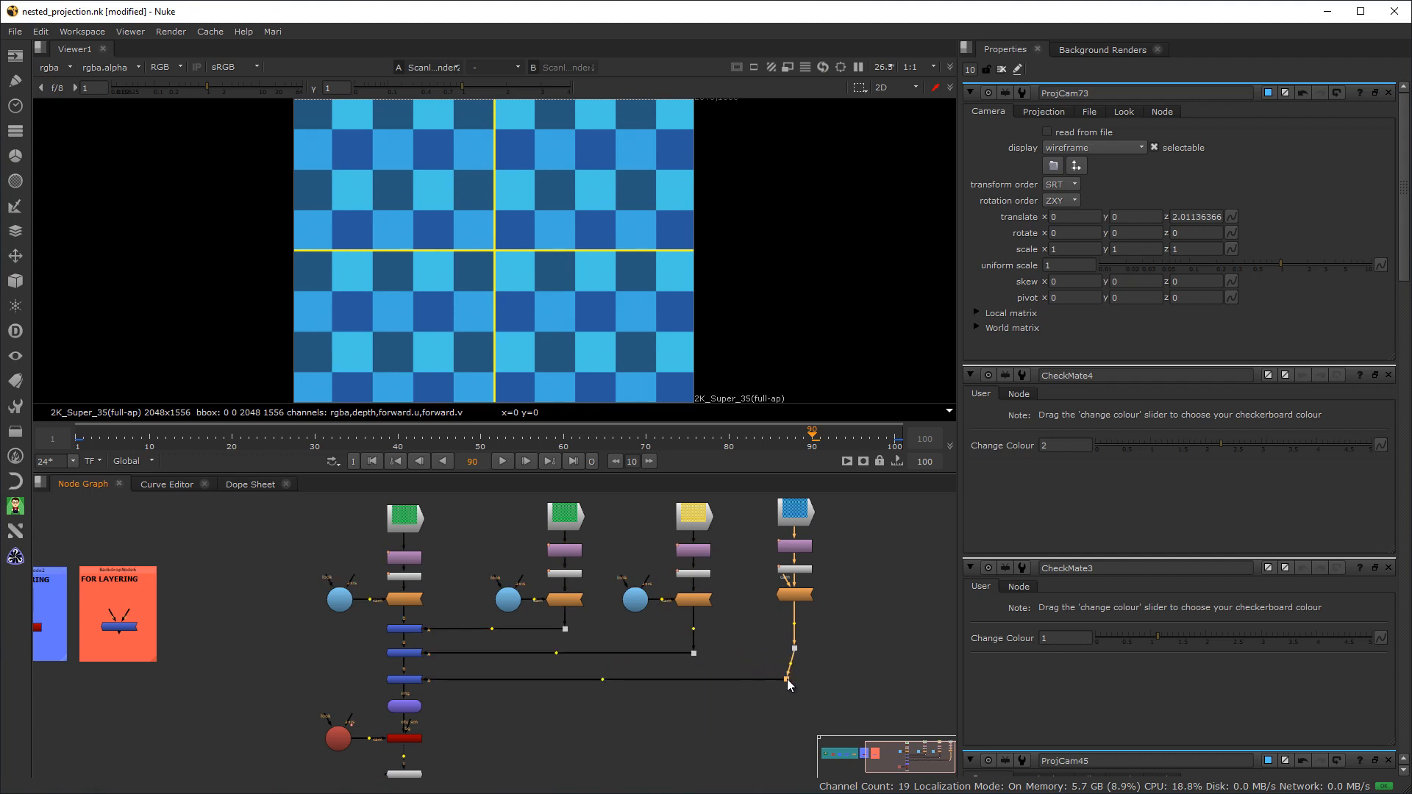
key("Delete")
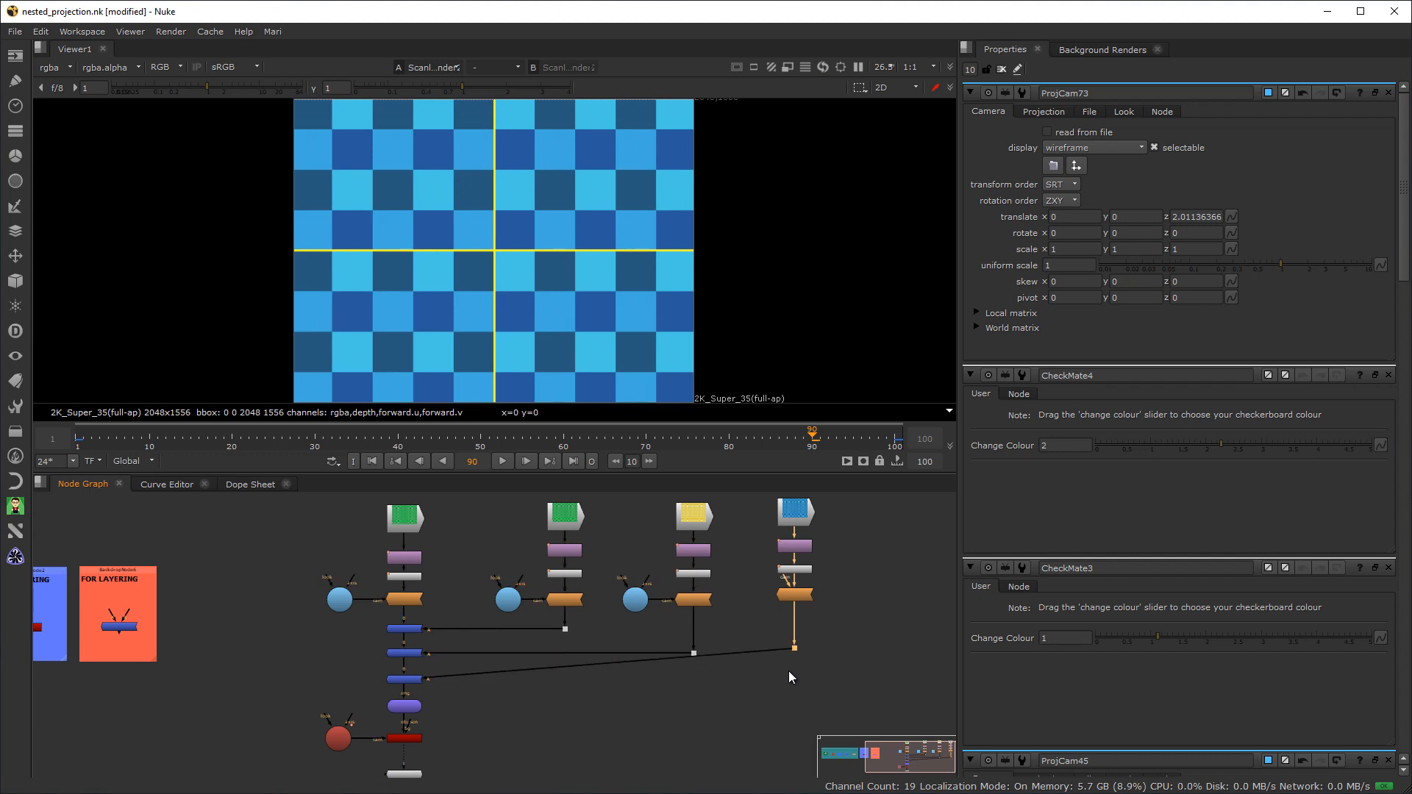
Level the fourth branch's dot with its MergeMat, set that branch's checkerboard Change Colour to 5, and view the render again
left_click_drag(791, 650, 796, 677)
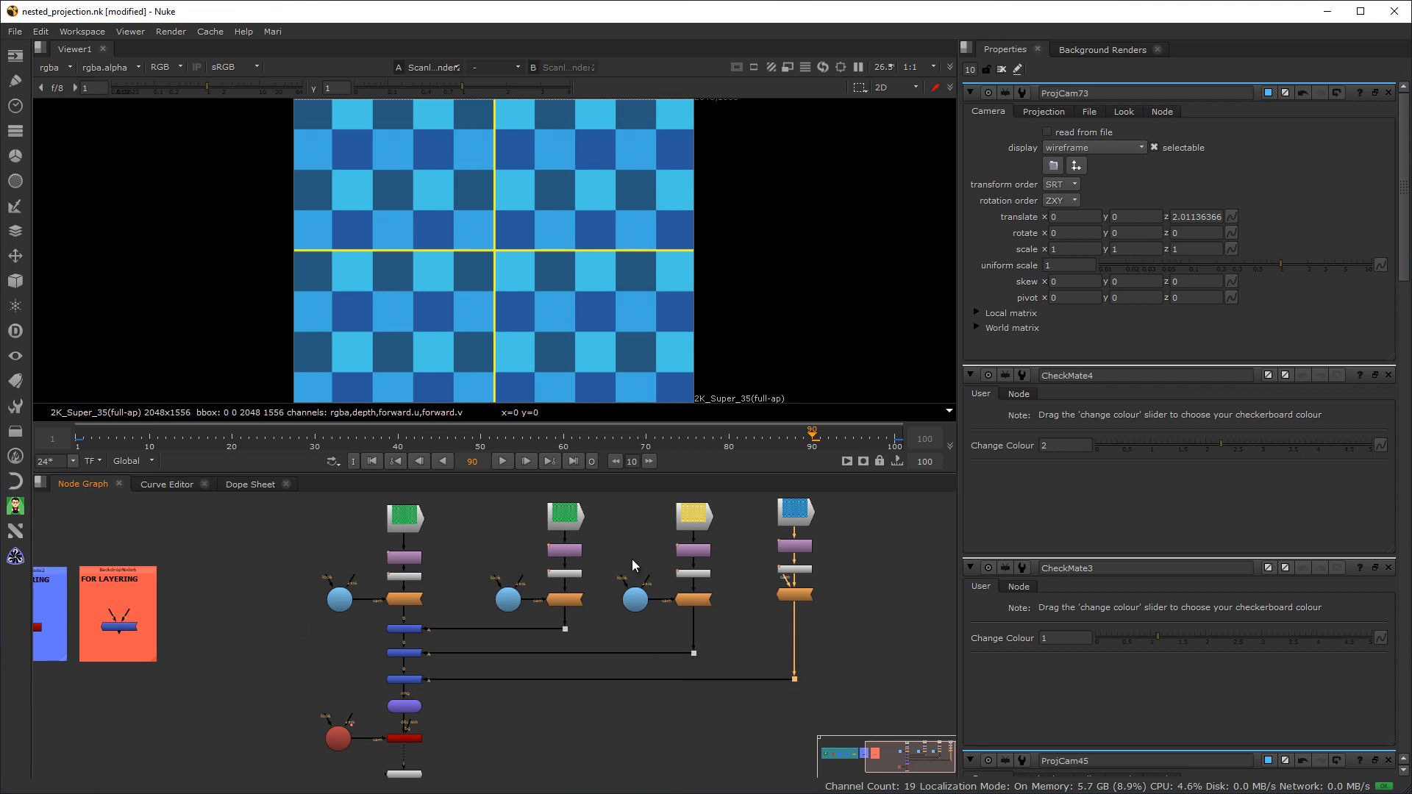
left_click(861, 602)
left_click(800, 516)
key("1")
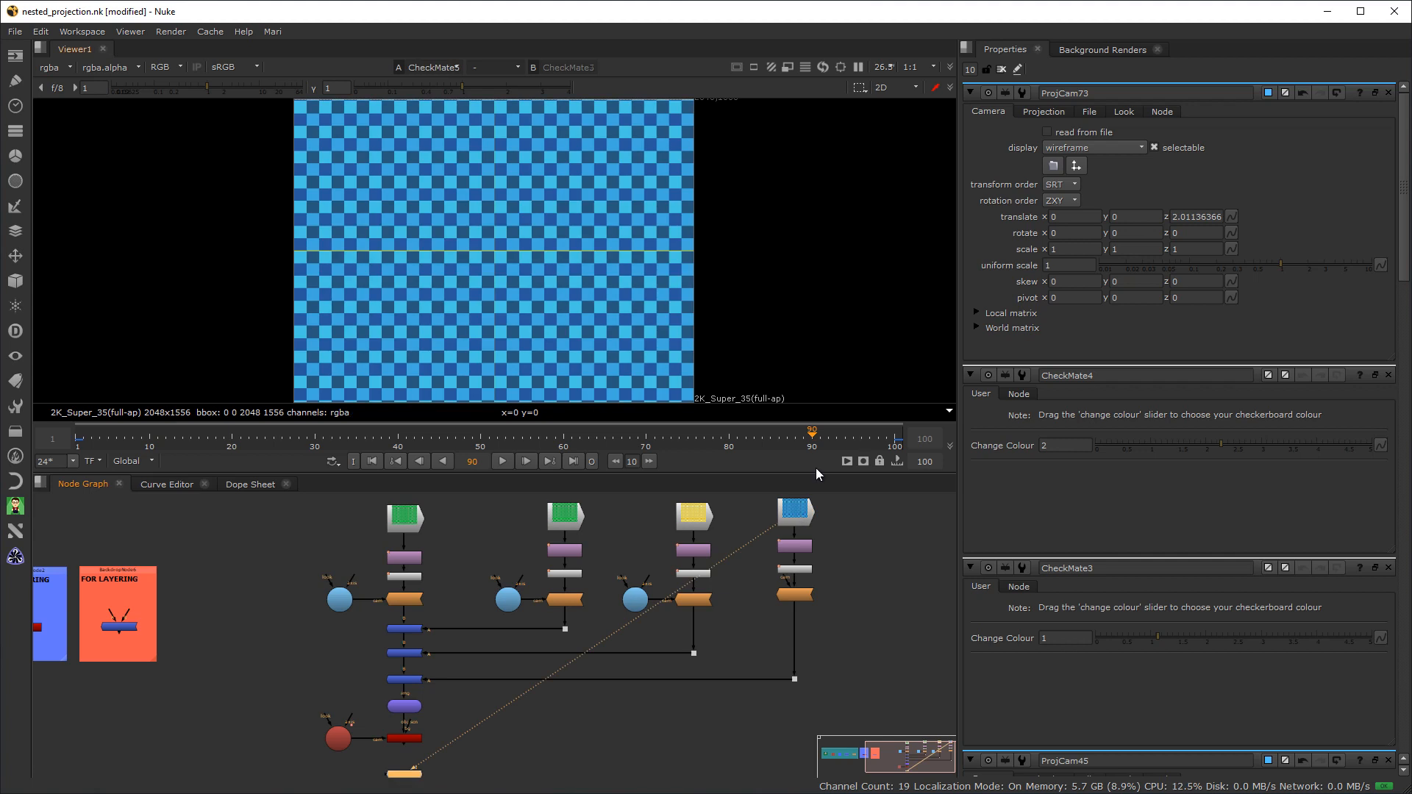
double_click(787, 519)
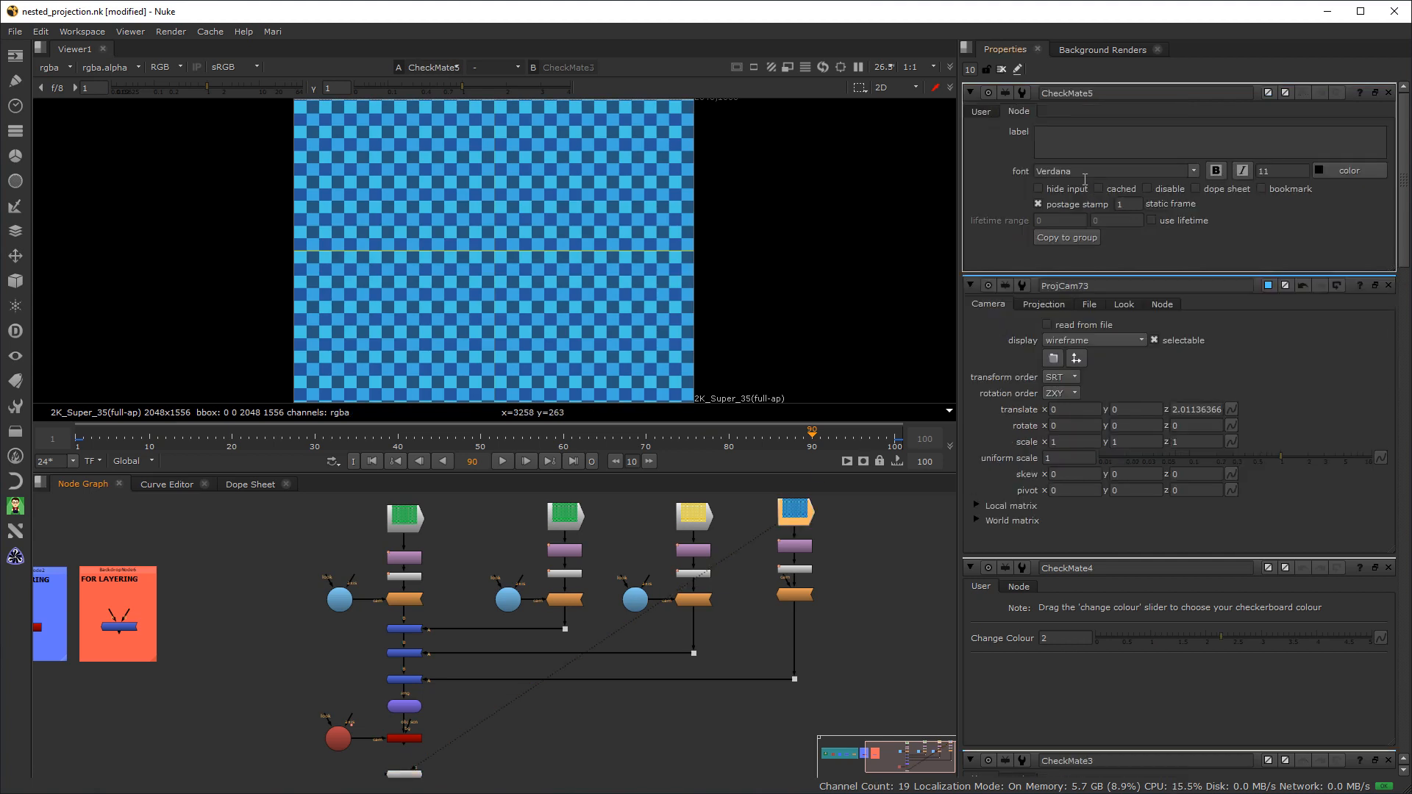
left_click(979, 110)
left_click_drag(1276, 174, 1389, 173)
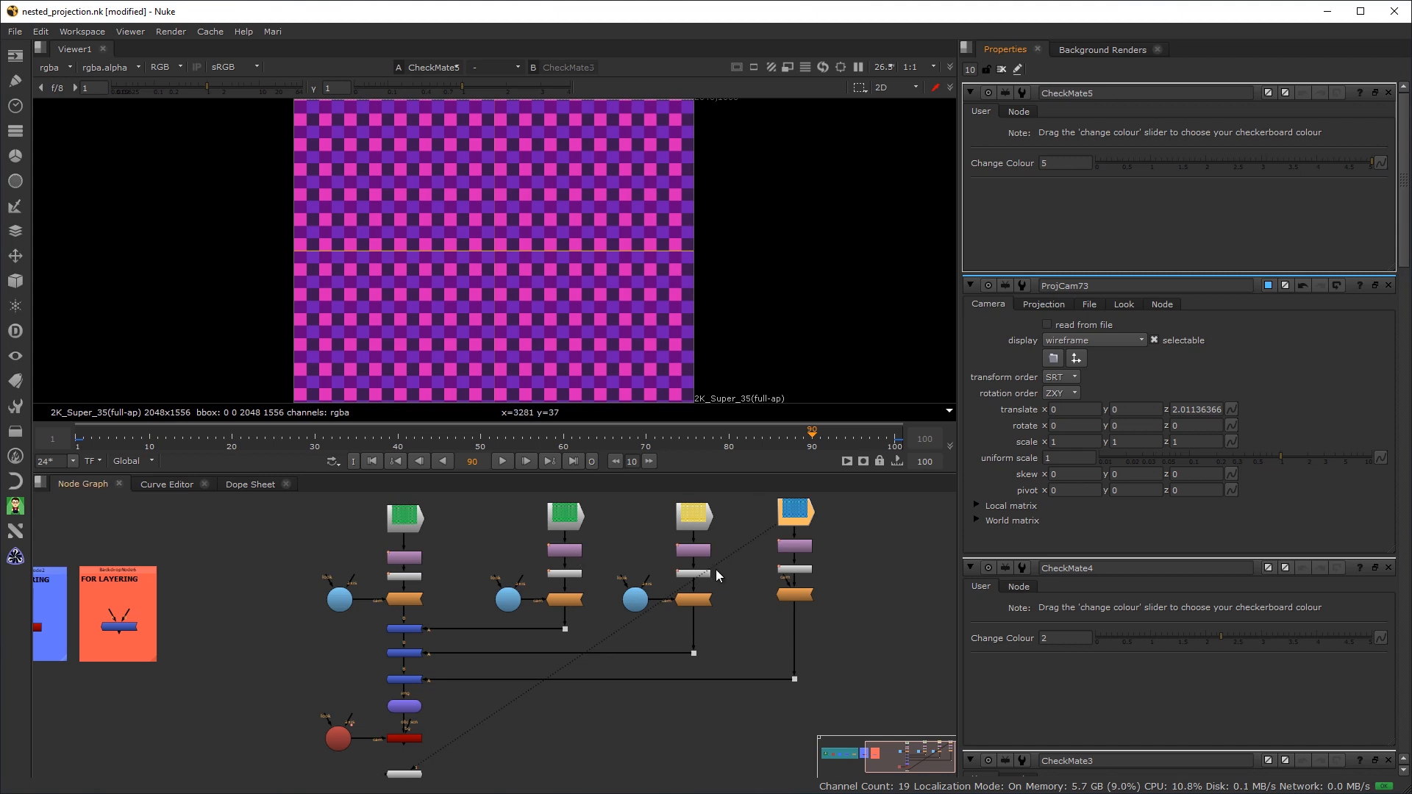
mouse_move(419, 763)
left_mouse_down()
mouse_move(398, 764)
mouse_move(790, 684)
mouse_move(391, 740)
mouse_move(410, 773)
left_mouse_up()
left_click(410, 776)
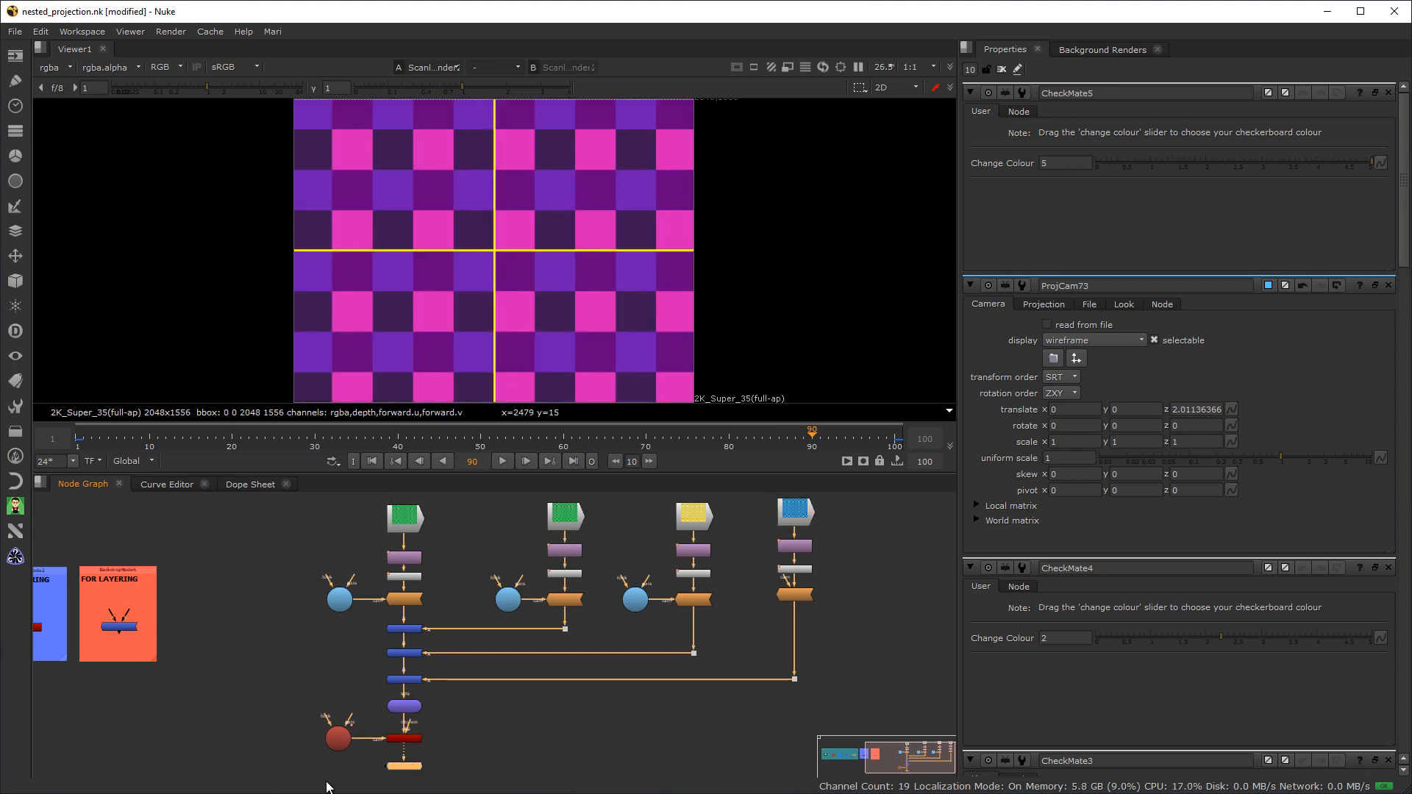
Copy ShotCam and attach the copy as the projection camera of the fourth branch's Project3D node
left_click(340, 740)
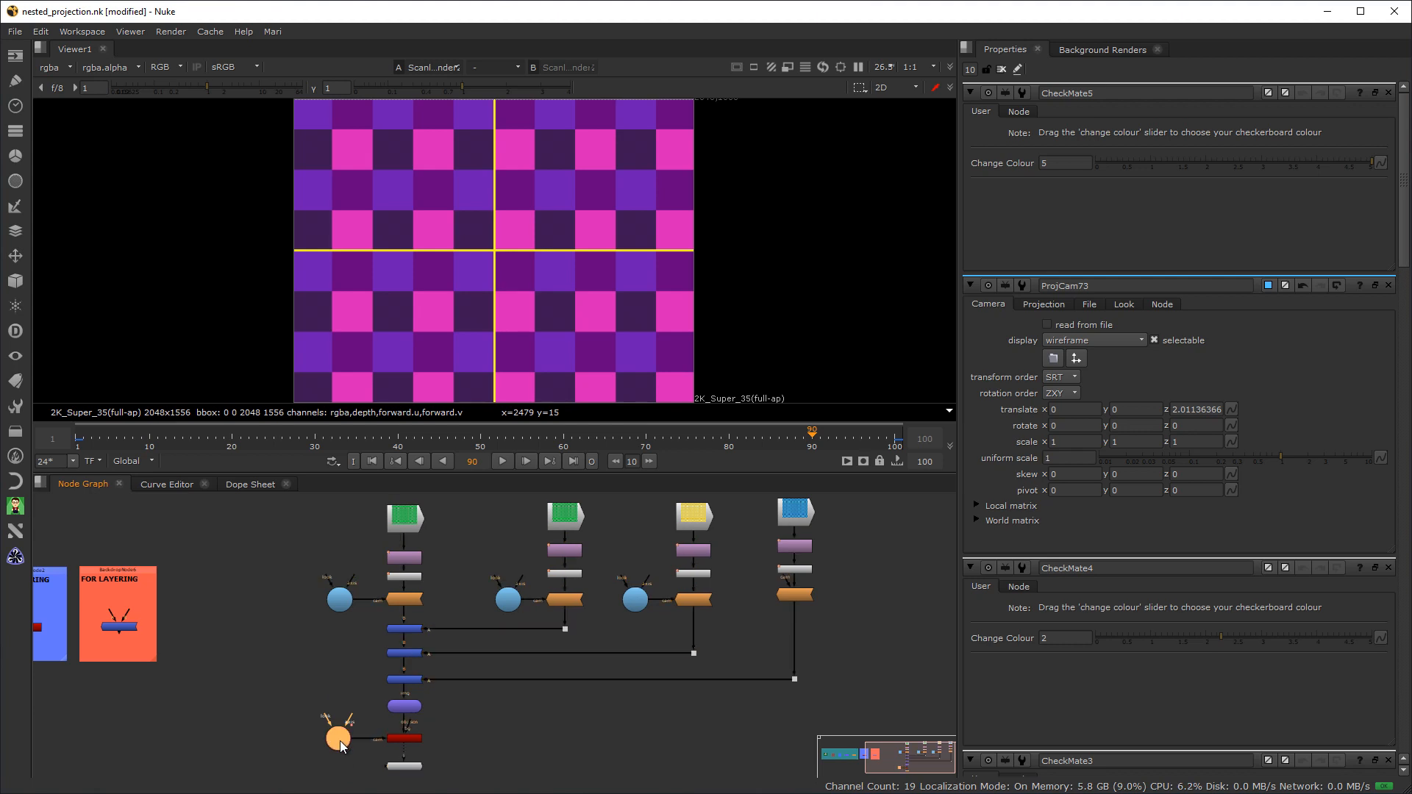
right_click(340, 740)
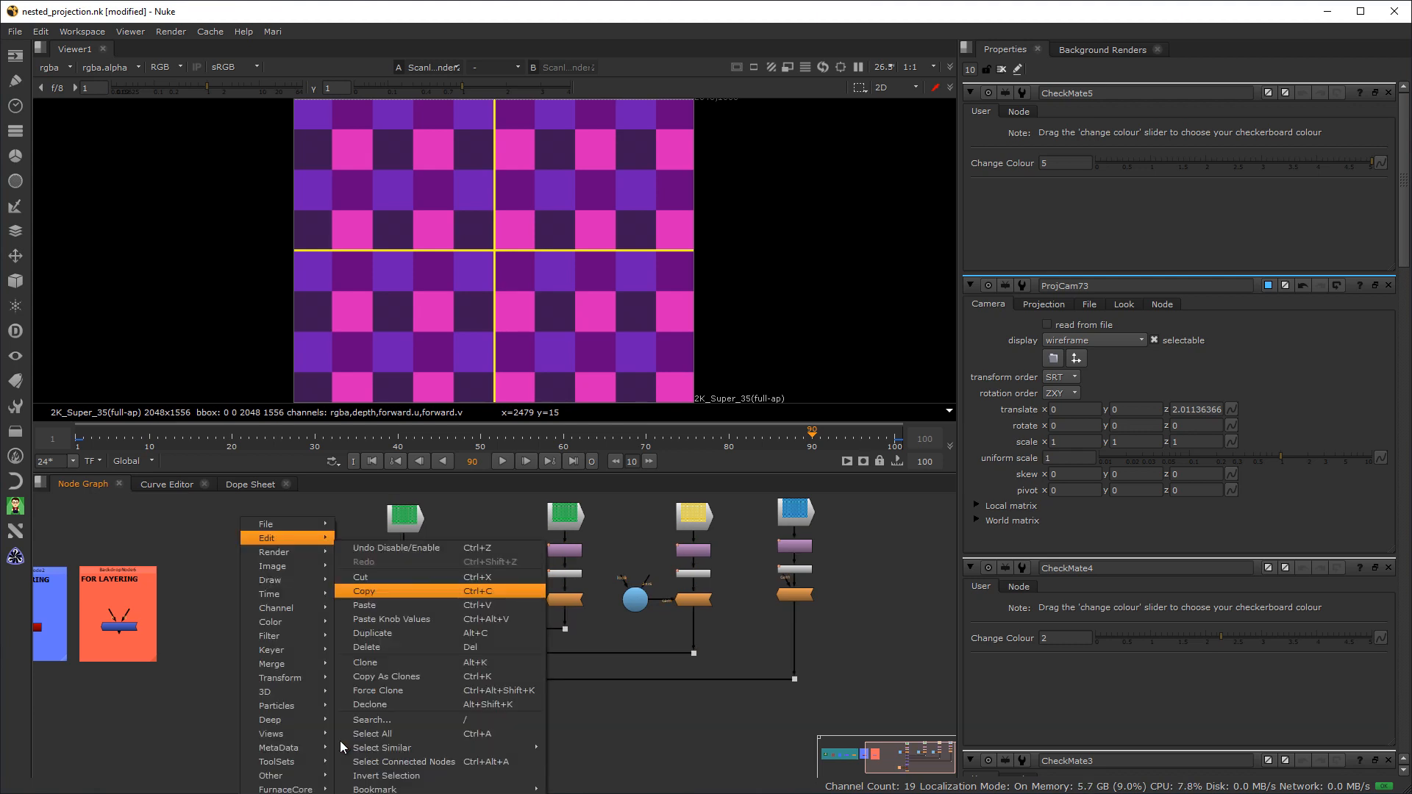
left_click(378, 592)
left_click(654, 713)
key("ctrl+v")
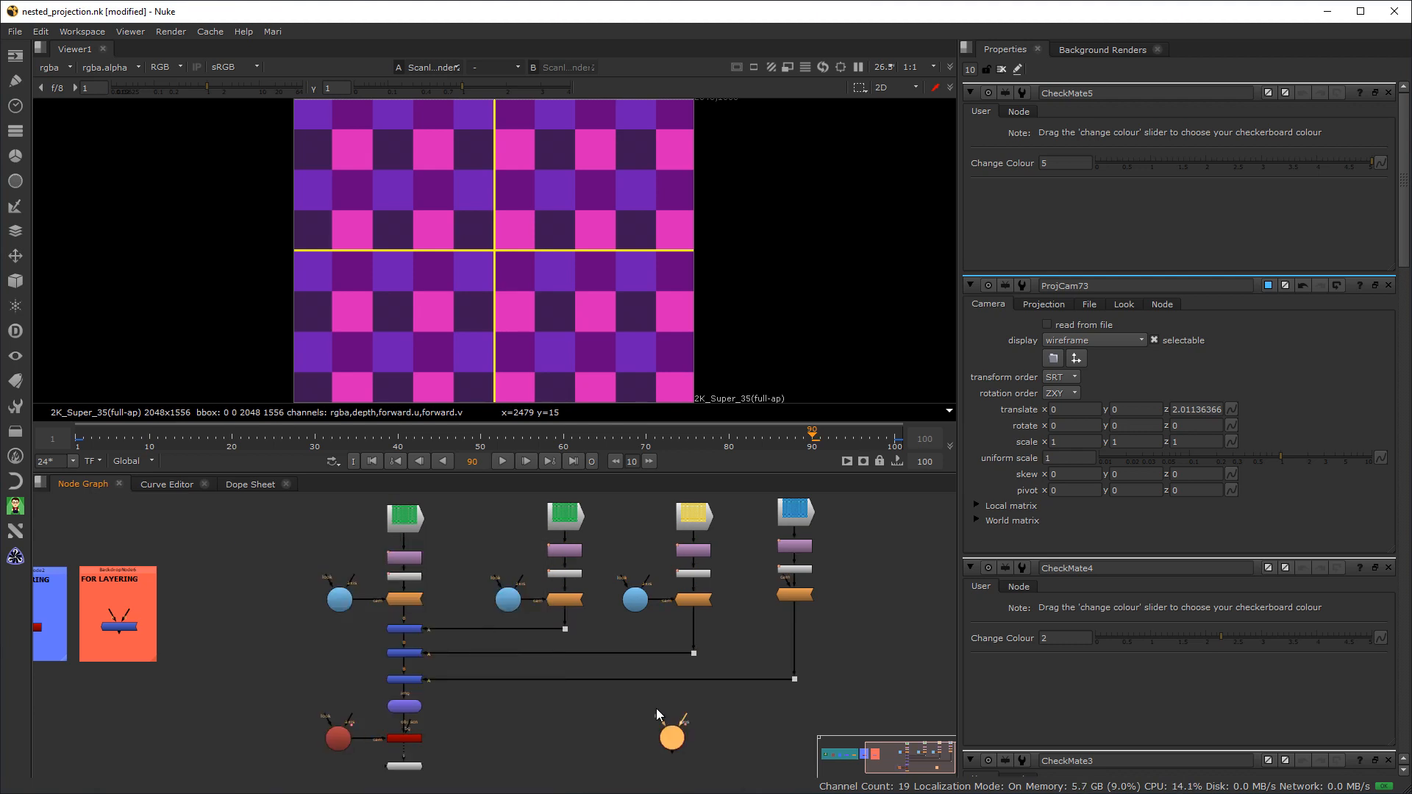
left_click_drag(666, 733, 736, 596)
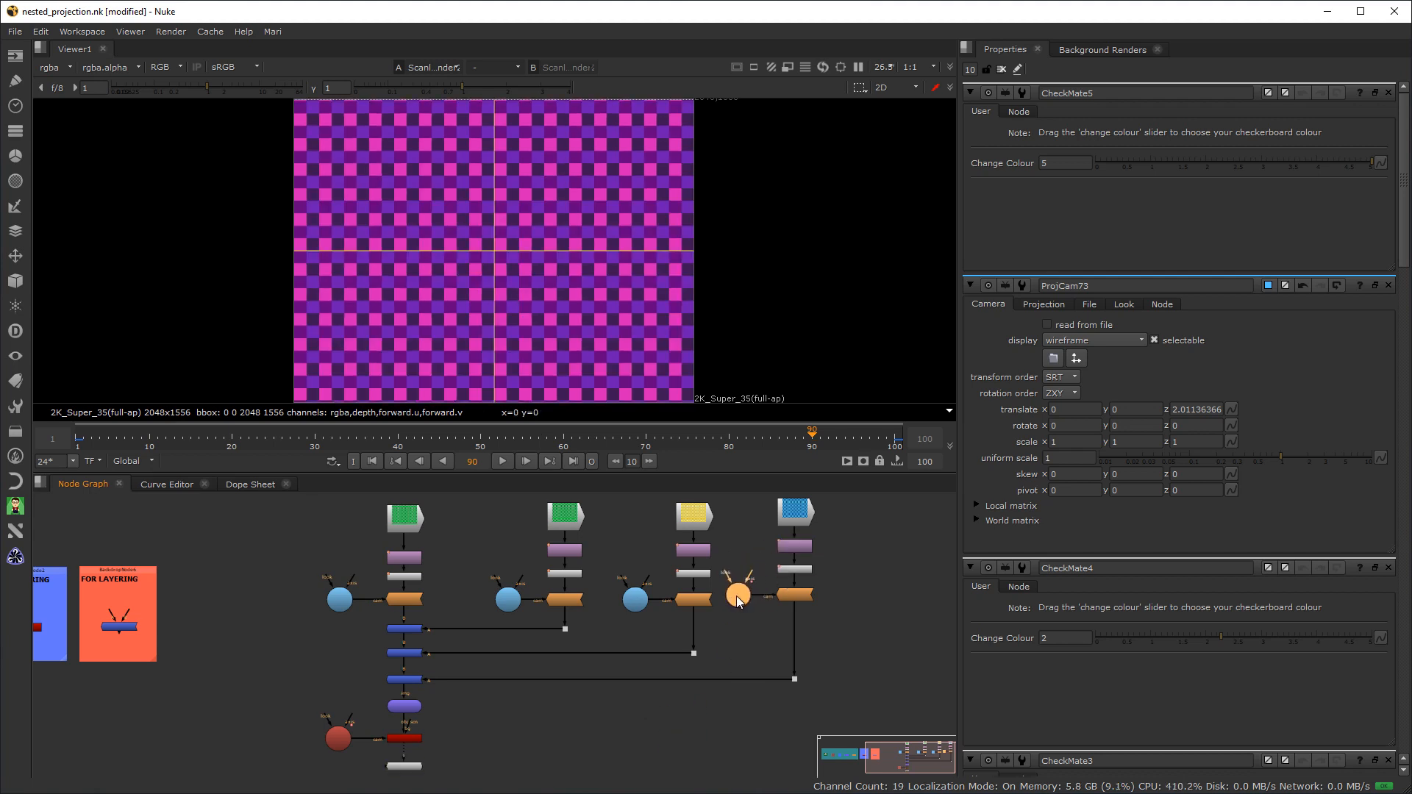
Rename the copied camera of the fourth branch as ProjCam90
double_click(739, 597)
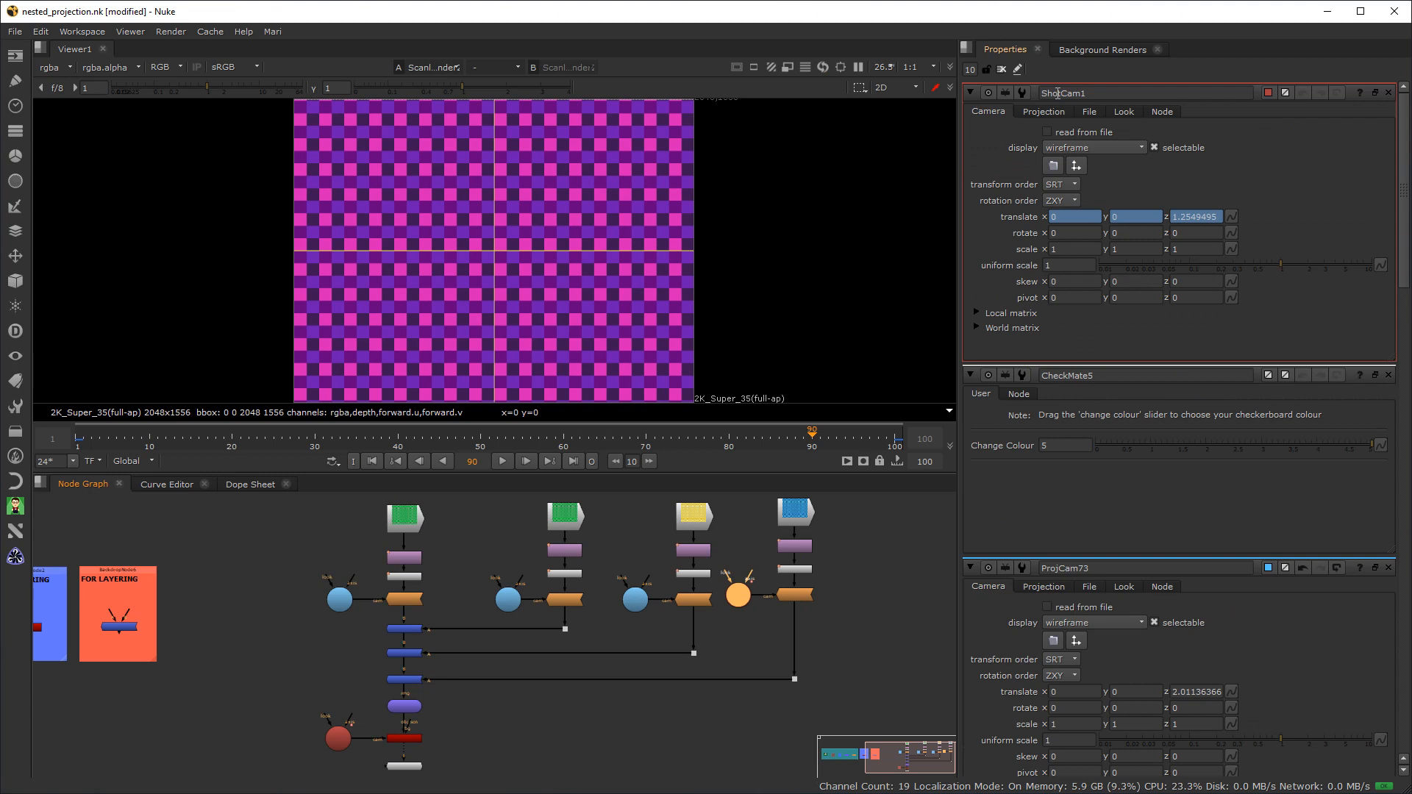
left_click_drag(1061, 93, 919, 116)
type("Pro")
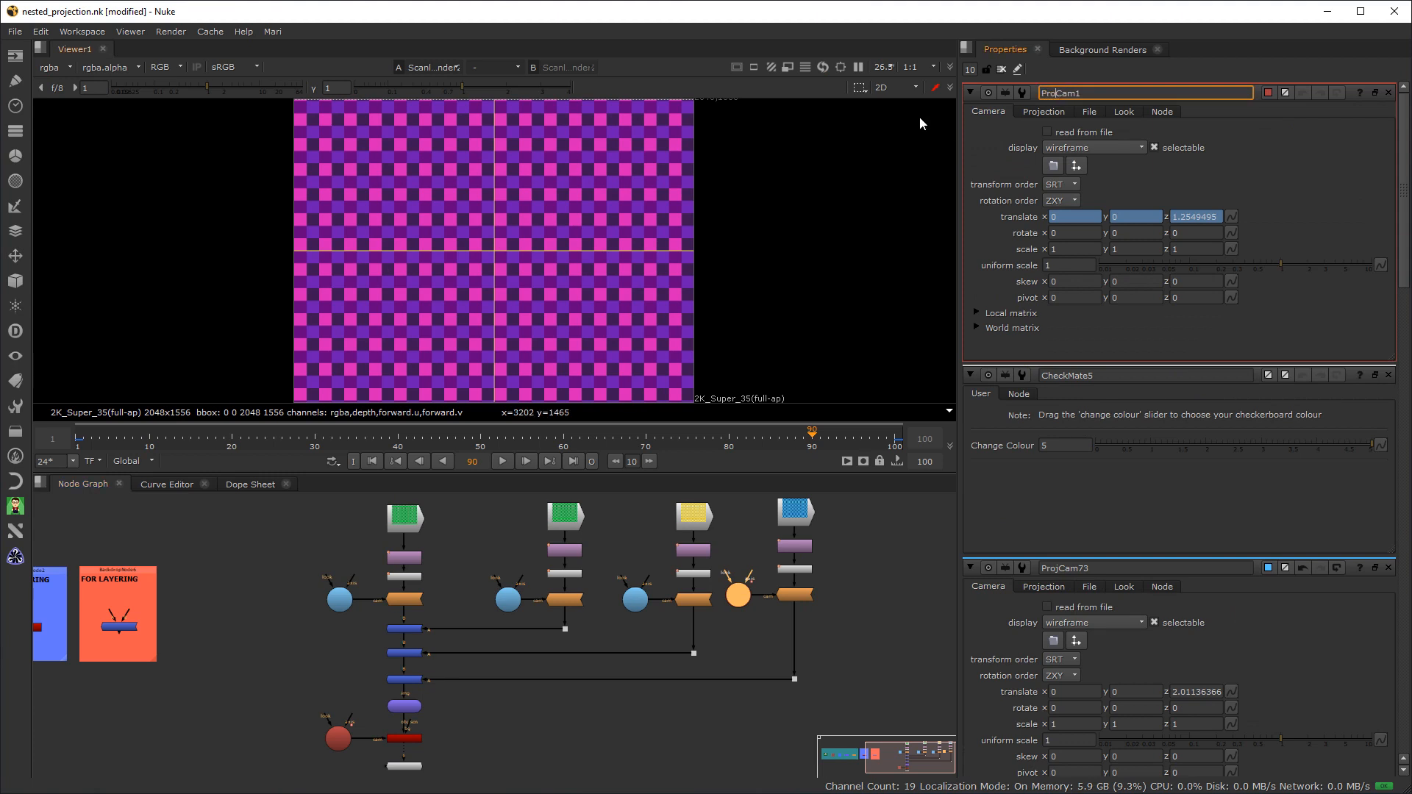
type("j")
key("End")
key("BackSpace")
type("9")
Freeze ProjCam90 at frame 90 by deleting its translate animation, and change its node colour to light blue
right_click(1268, 211)
left_click(1311, 276)
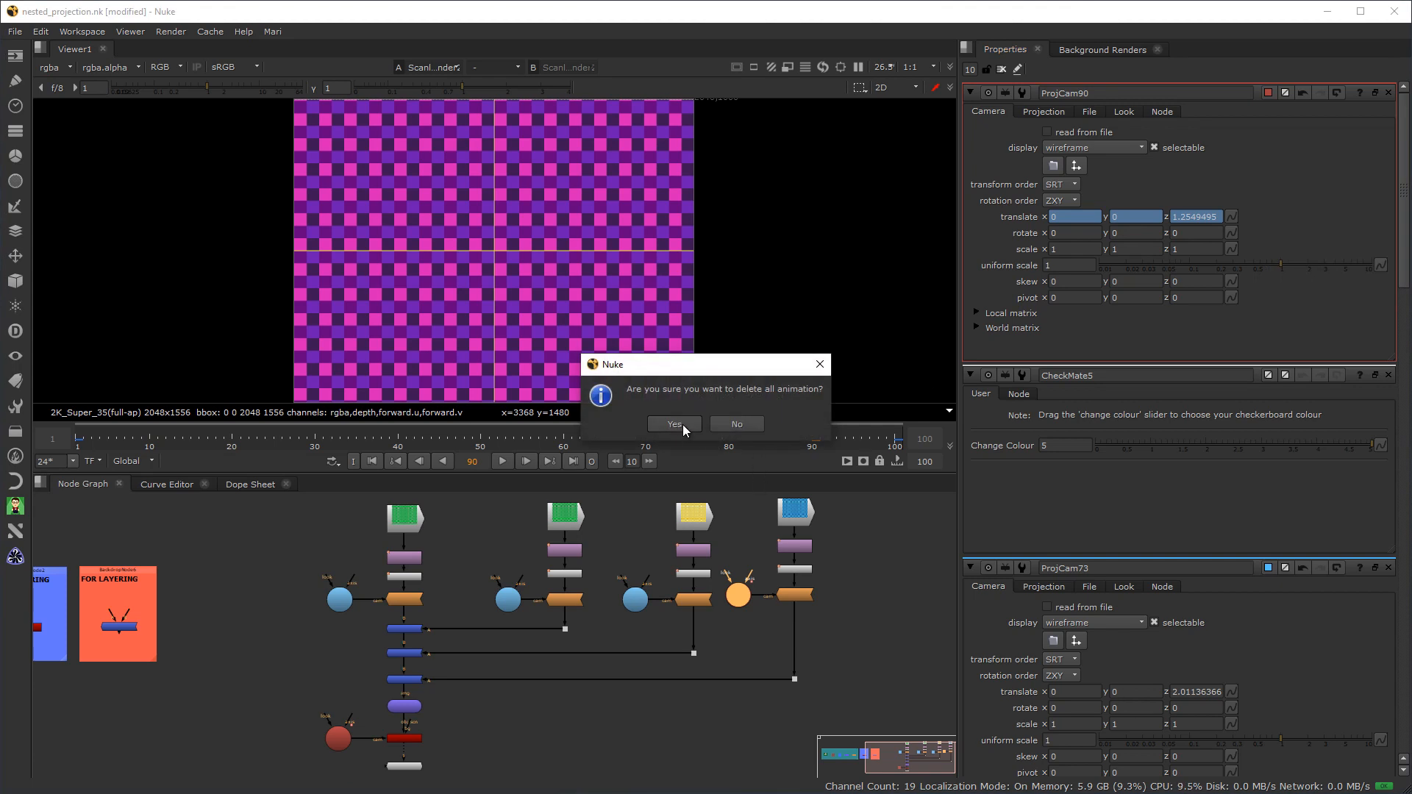
left_click(682, 427)
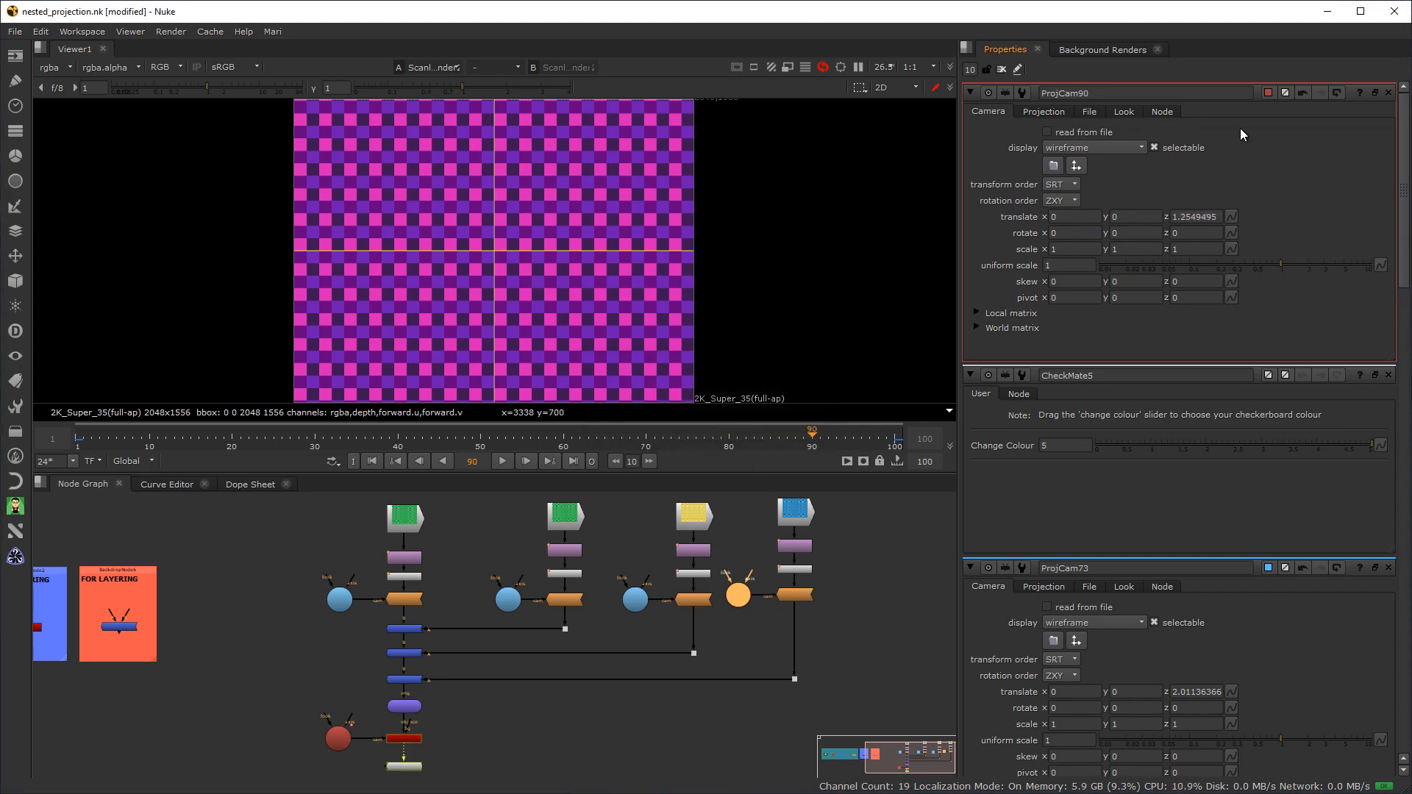
left_click(1268, 93)
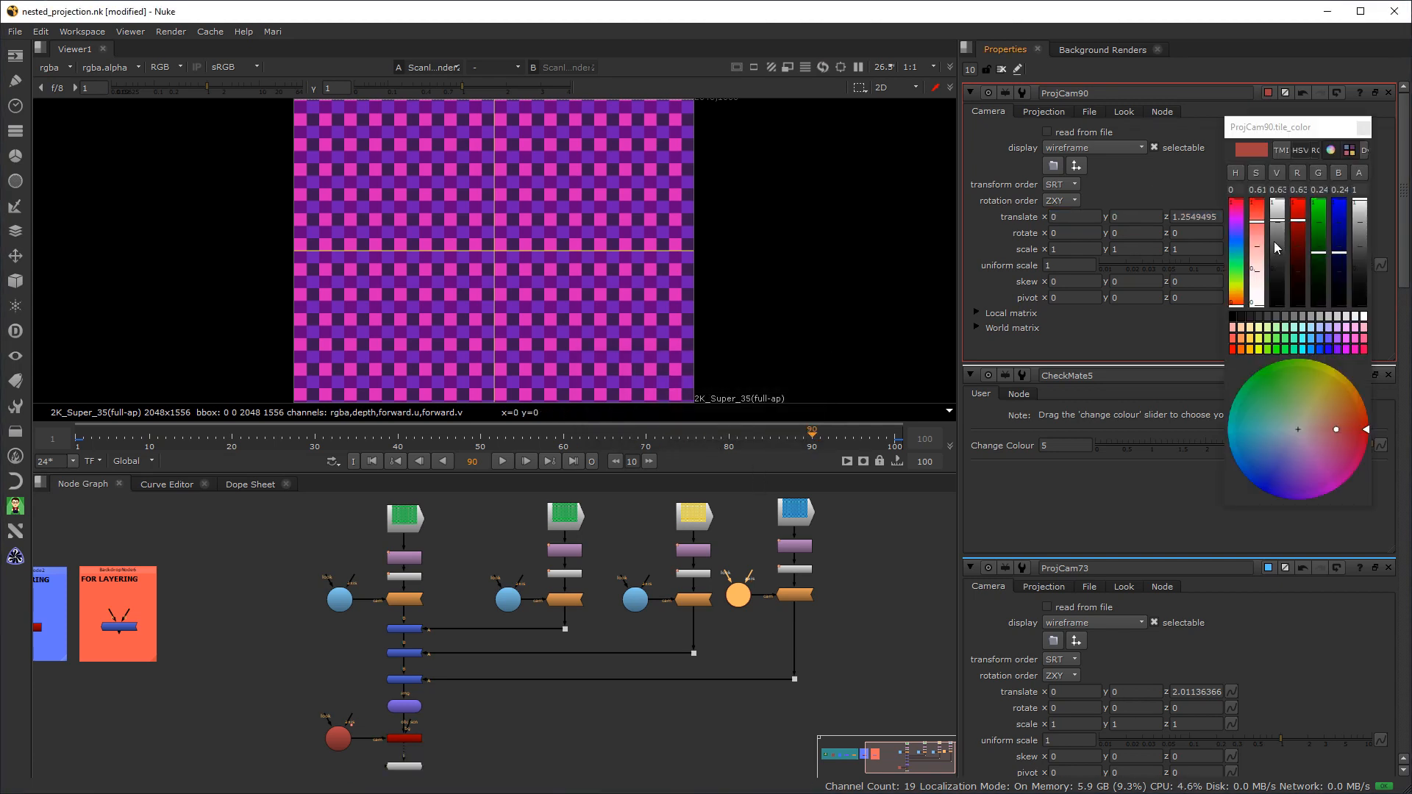
left_click(1308, 339)
left_click(1362, 128)
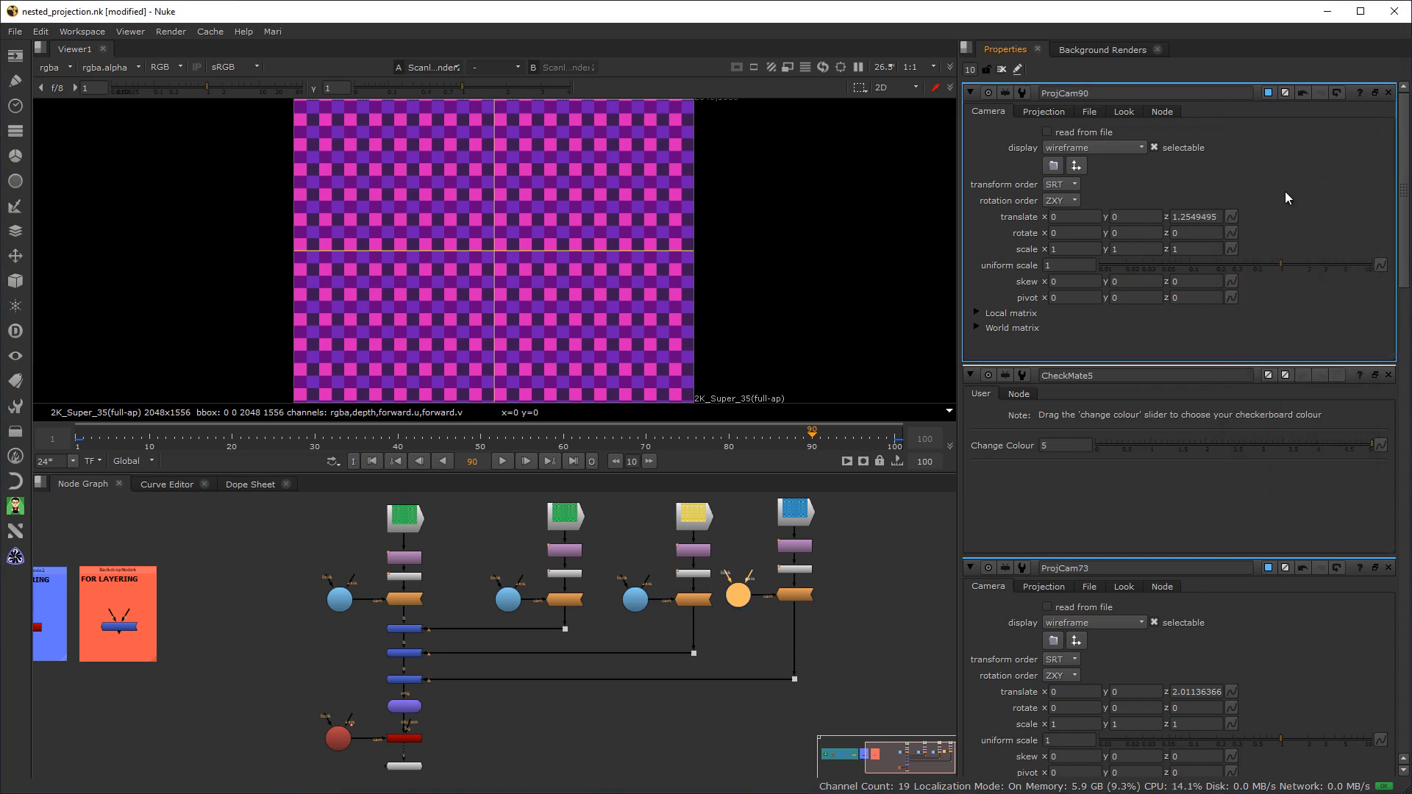
left_click(493, 652)
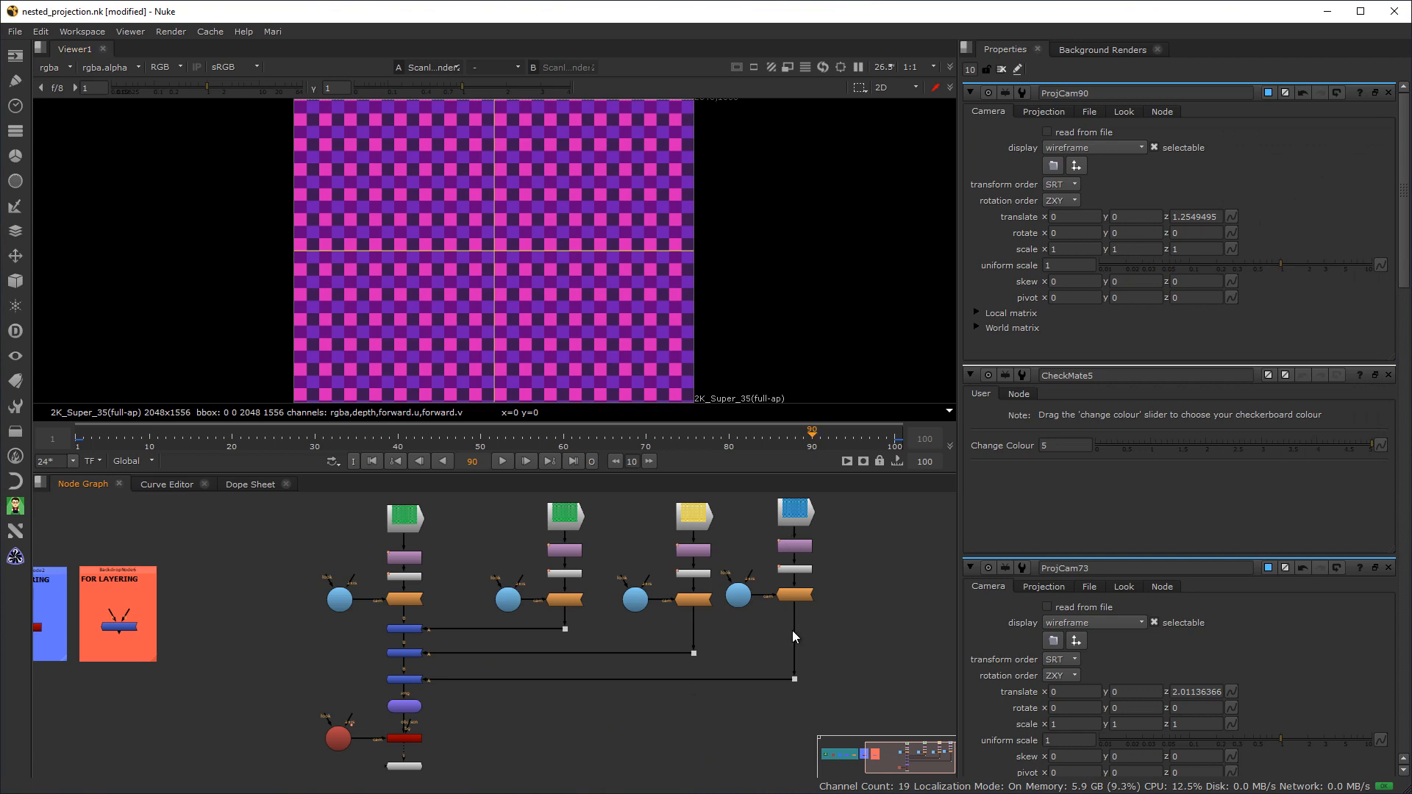
Play the shot from frame 1 and scrub to frame 73 to examine the four nested projections
left_click_drag(814, 444, 80, 571)
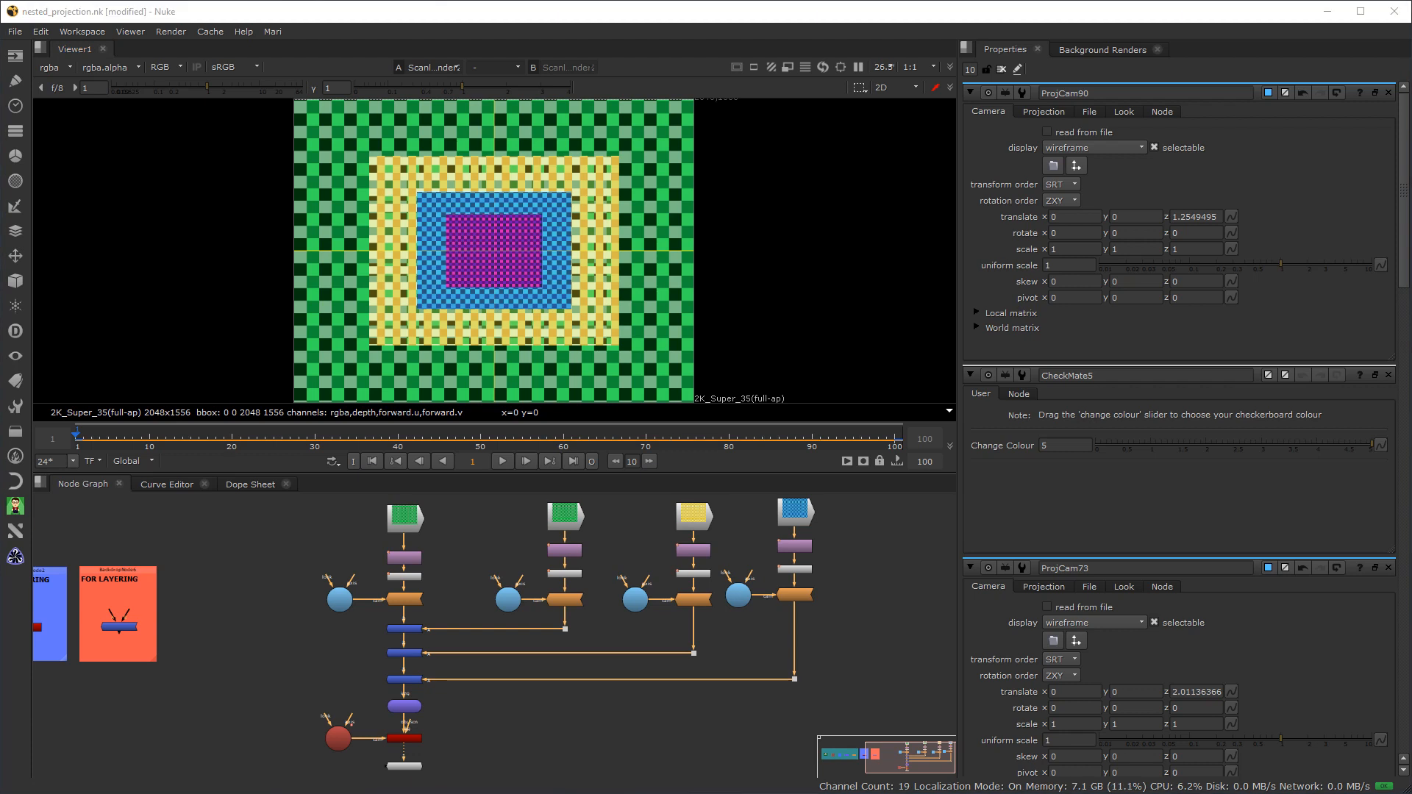
left_click(501, 461)
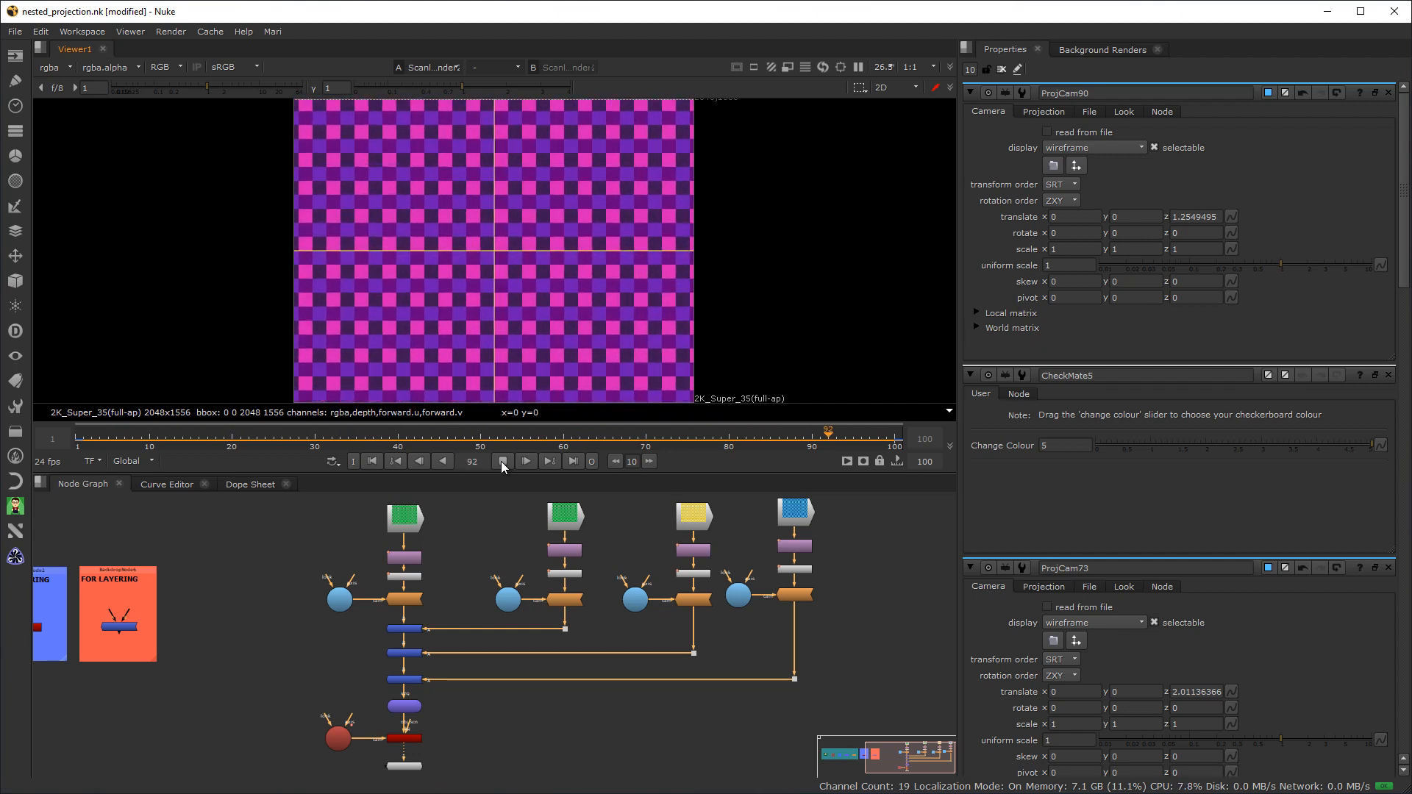
left_click(502, 461)
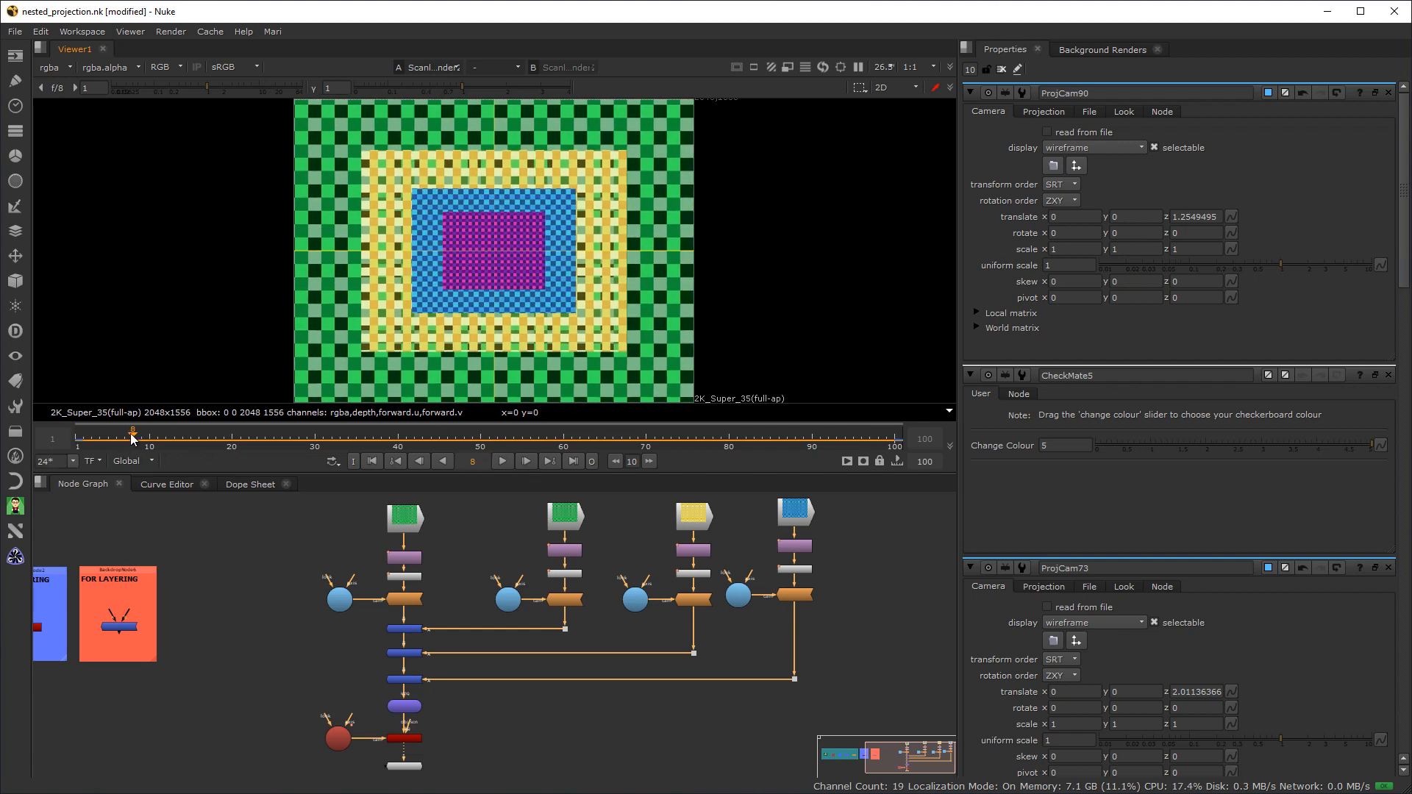
left_click_drag(132, 439, 663, 460)
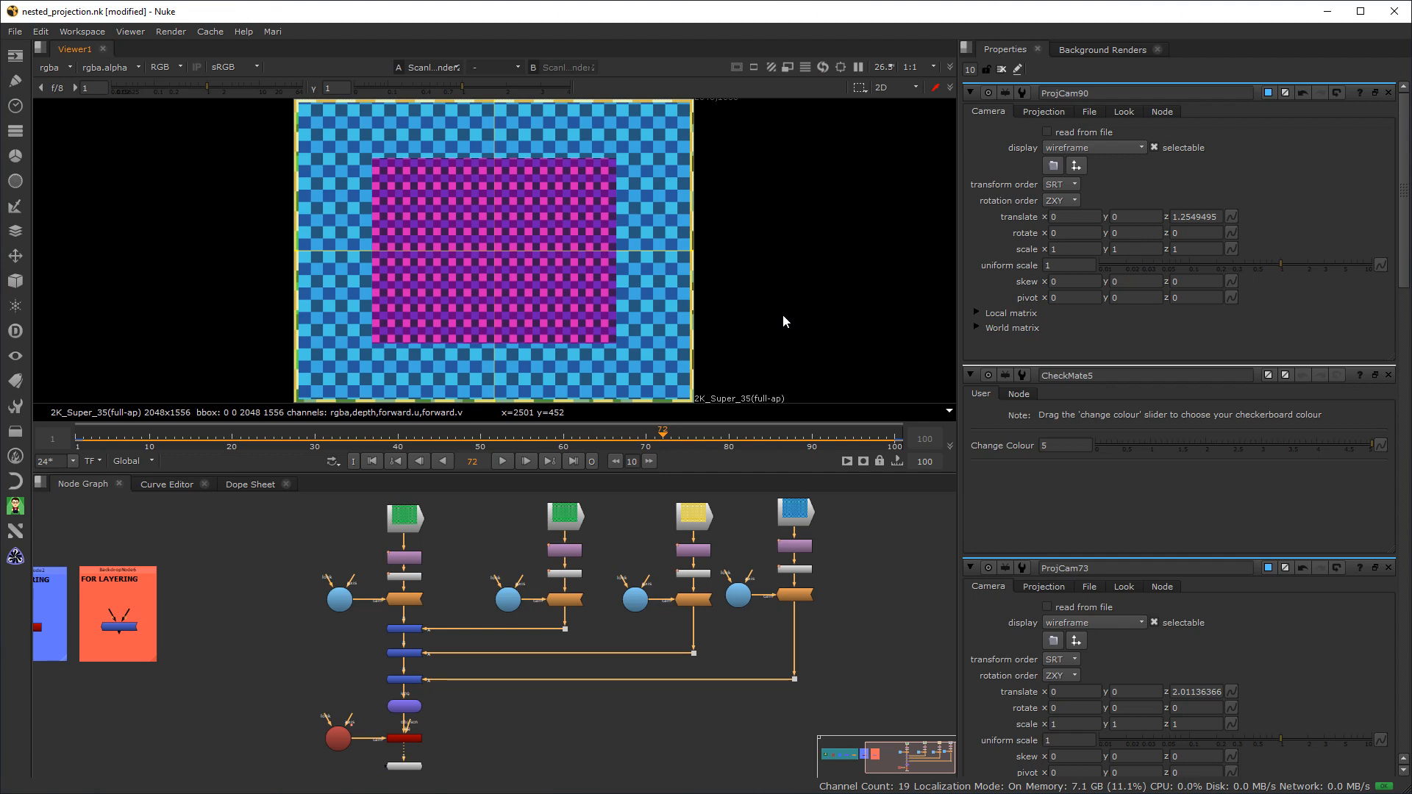
mouse_move(703, 407)
left_click(670, 437)
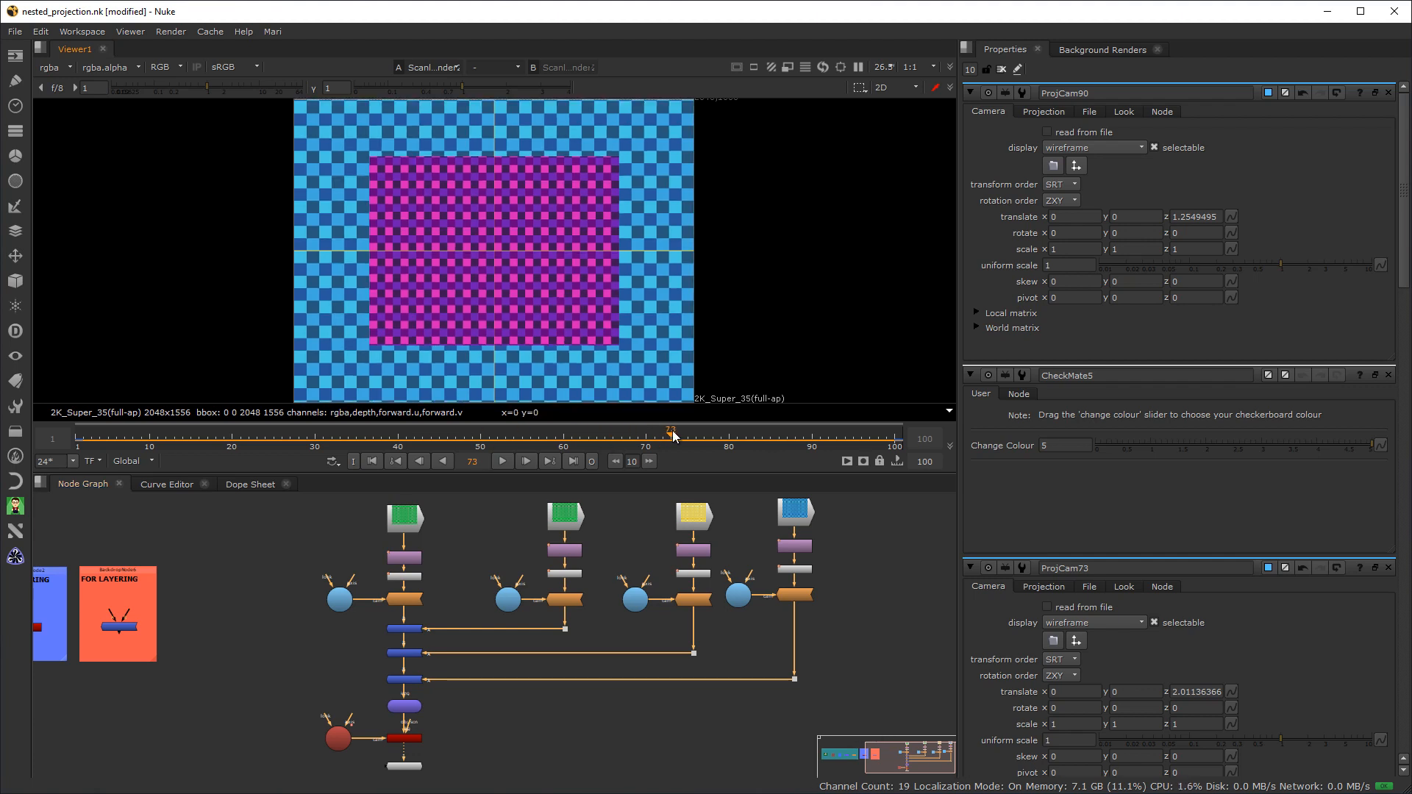